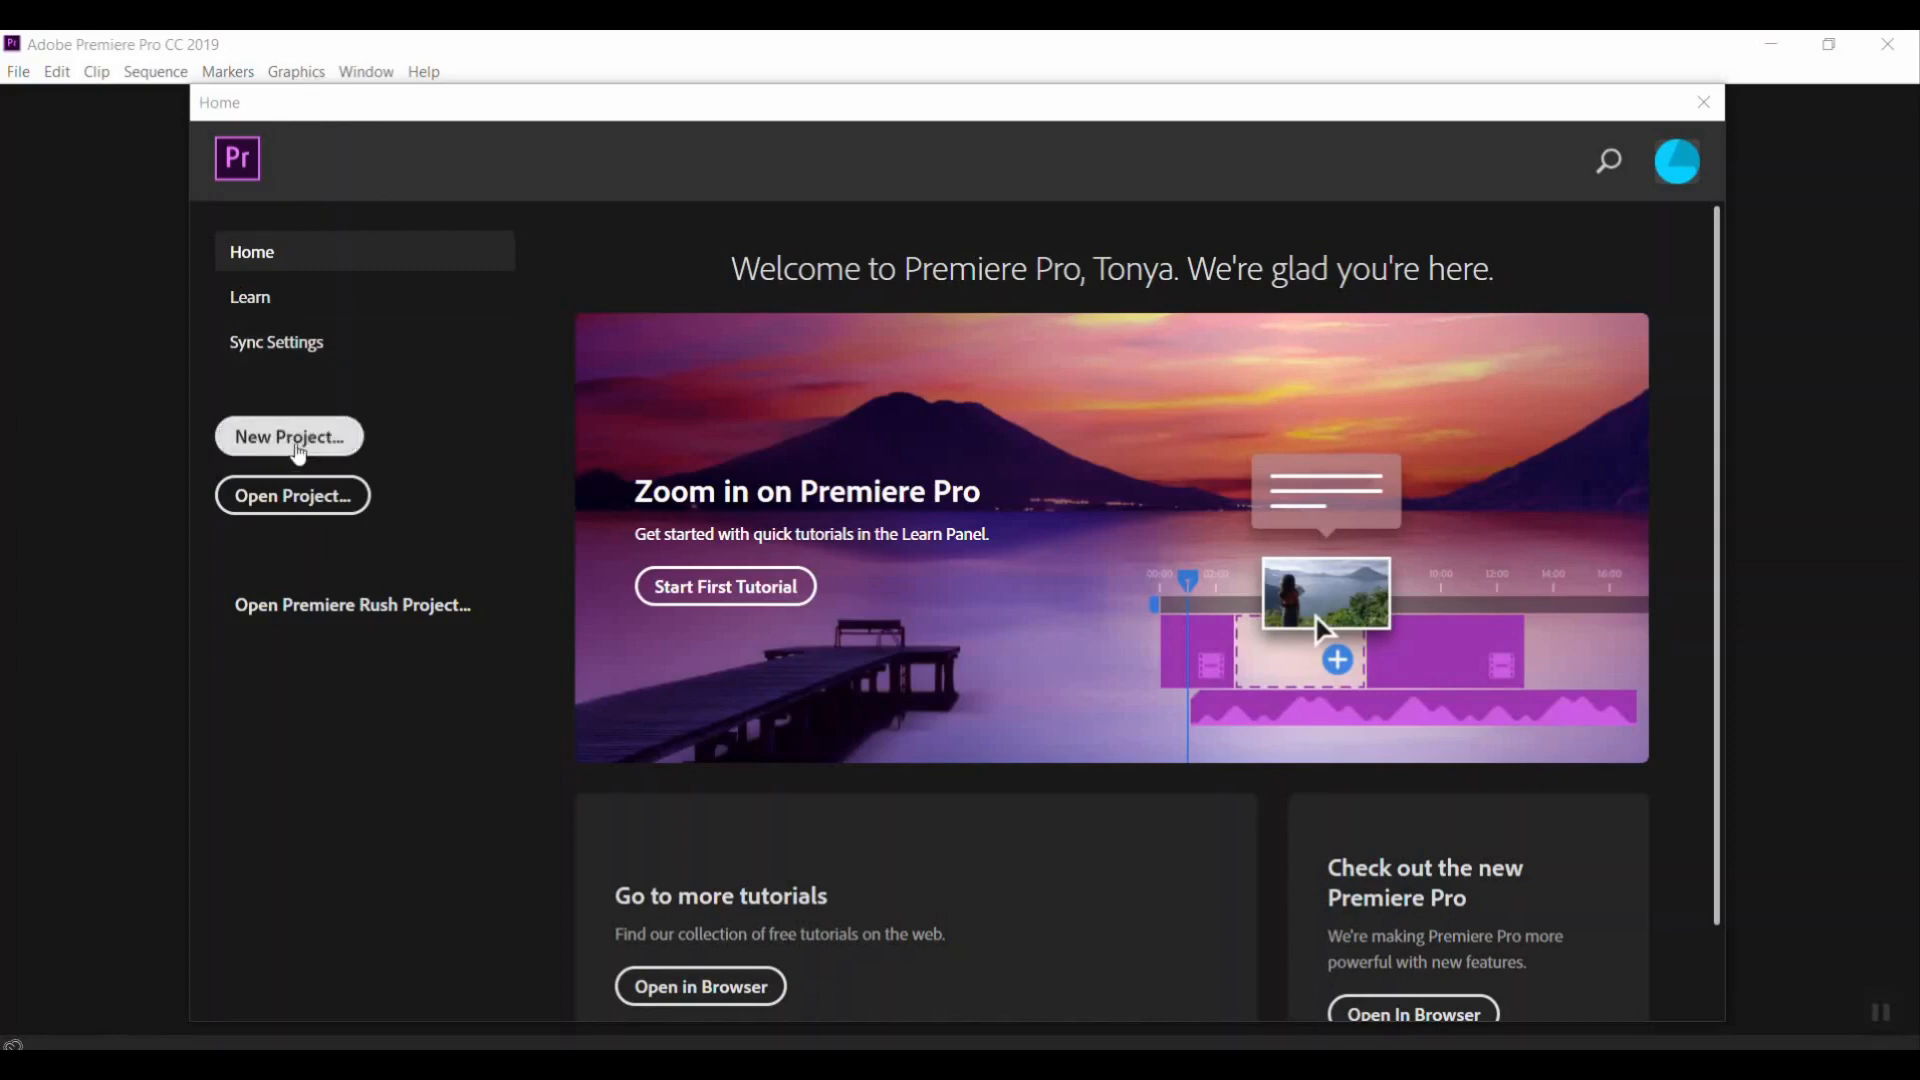
Create a new project named "Merida Speed Edit" stored in E:\Urban Rhino Tutorials\2020\Film Clips
left_click(297, 444)
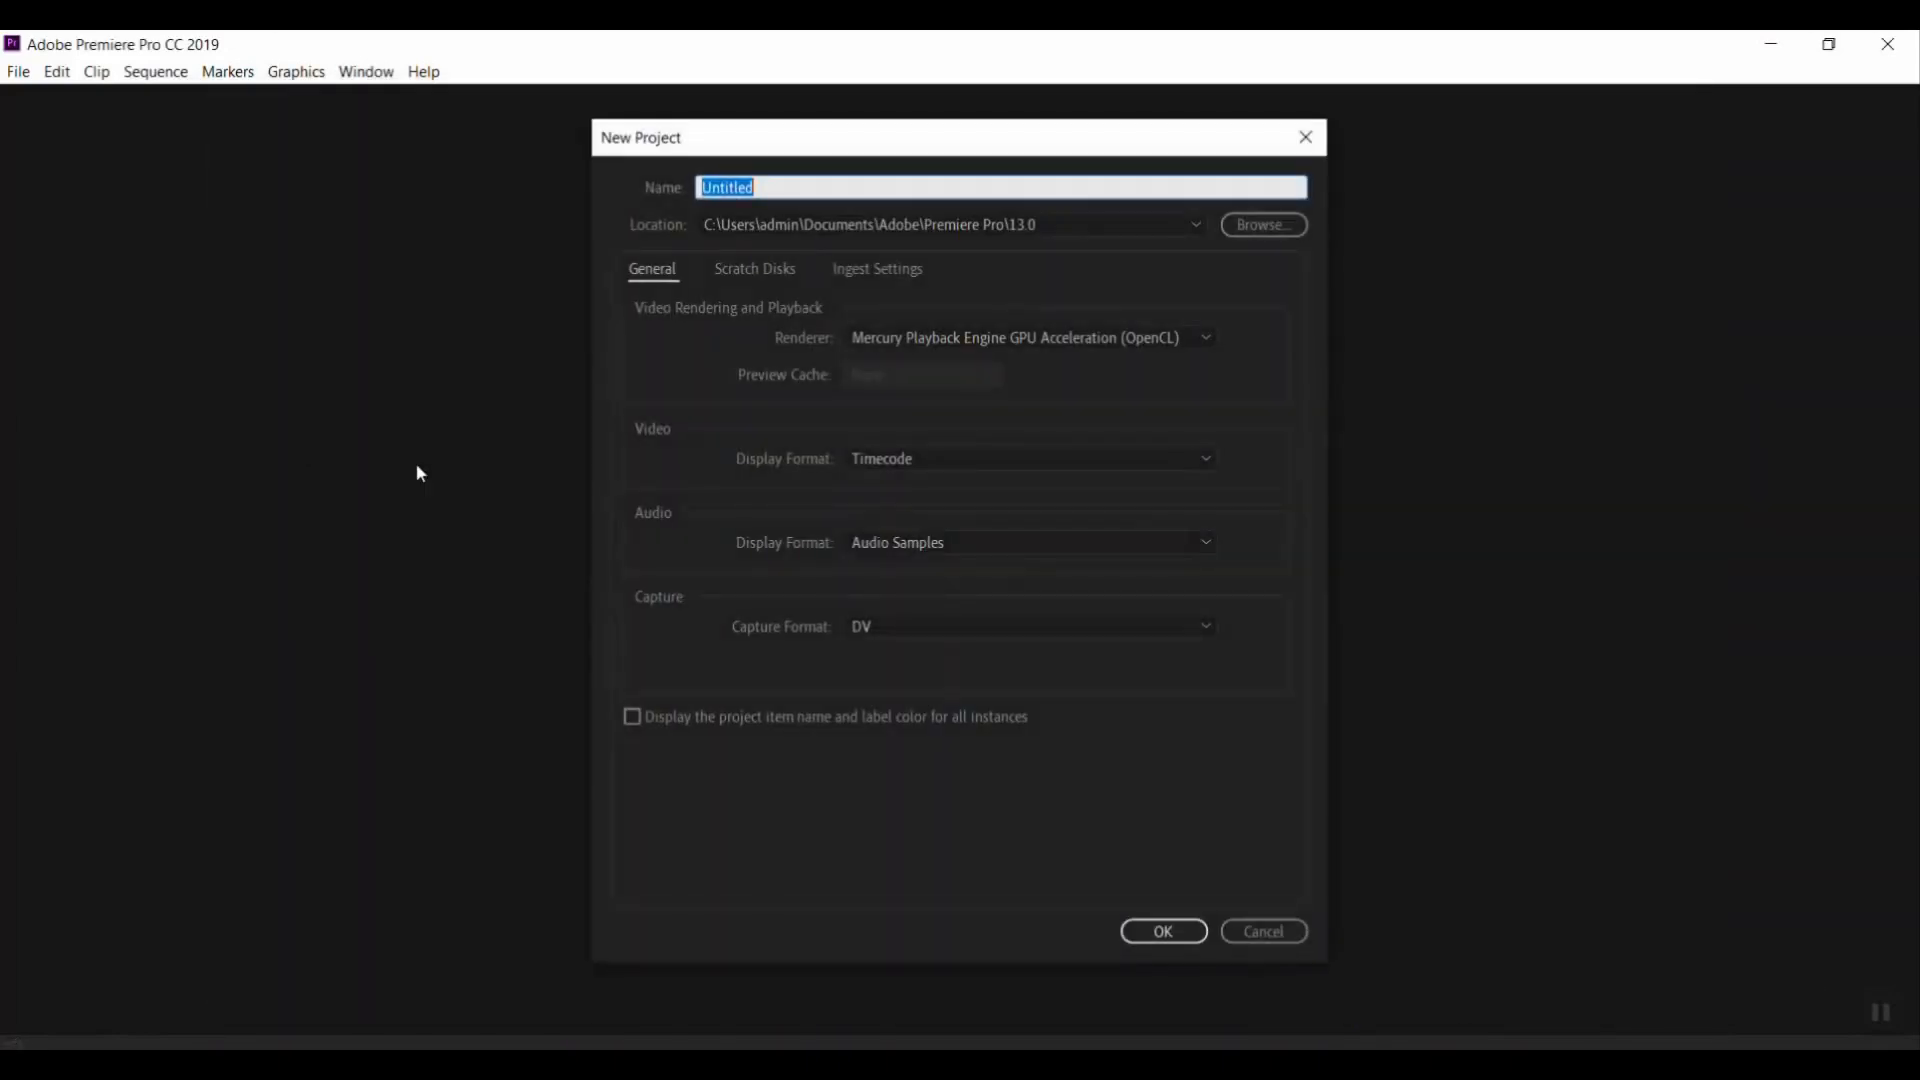
type("Merida Speed Edit")
left_click(1265, 225)
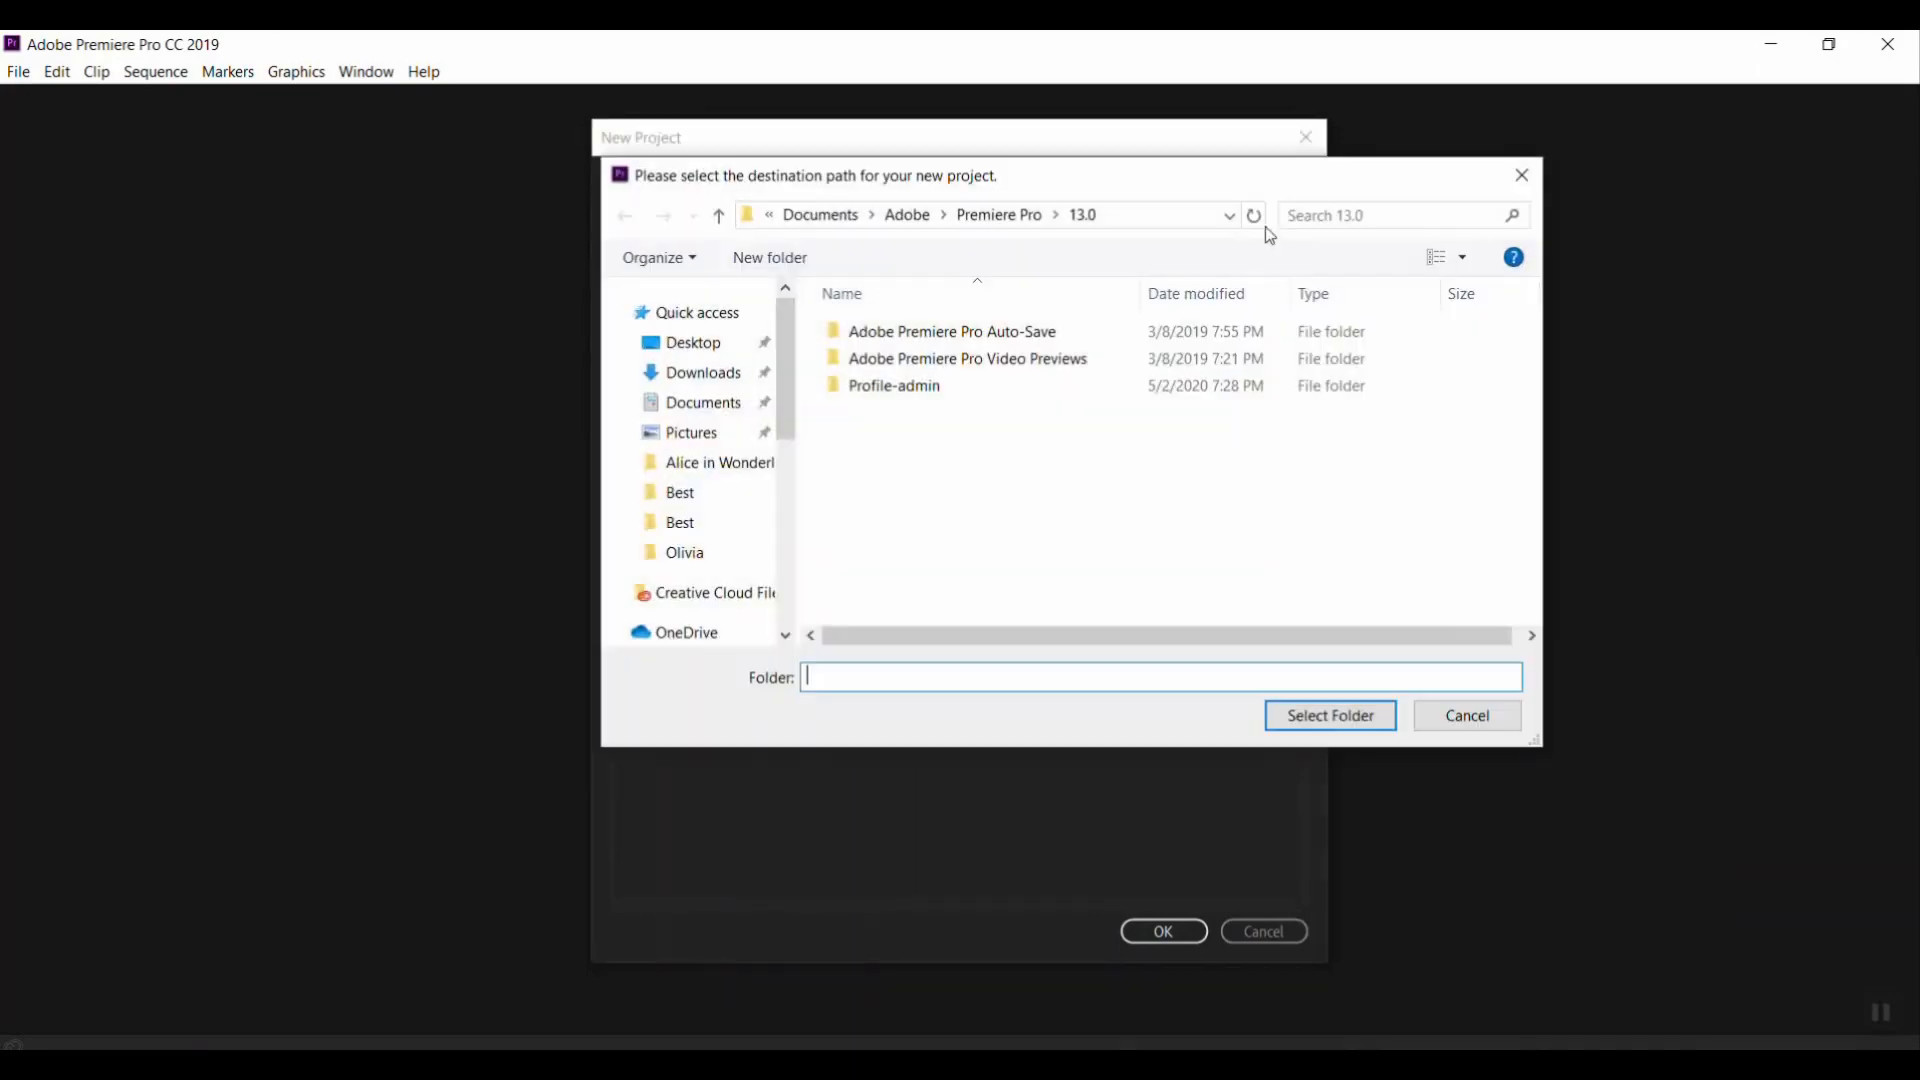
scroll(680, 500, "down", 3)
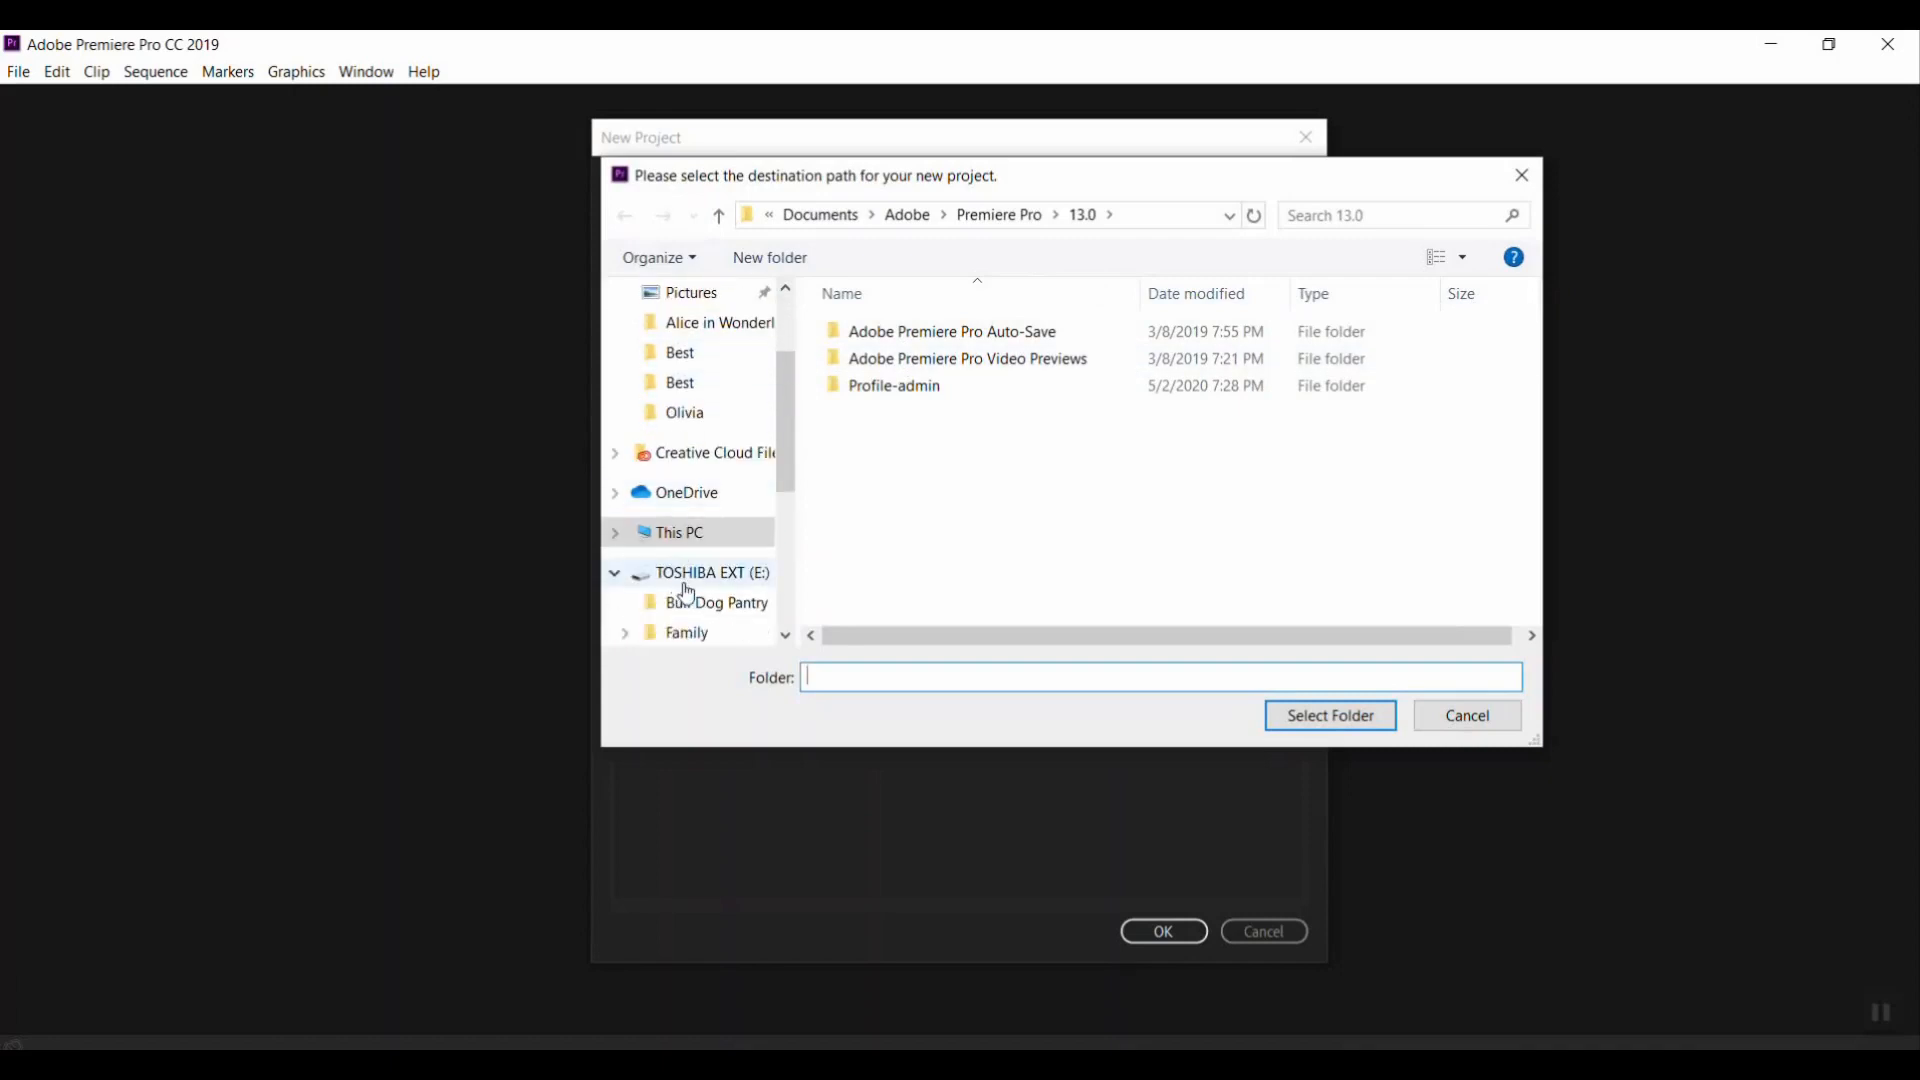
left_click(690, 575)
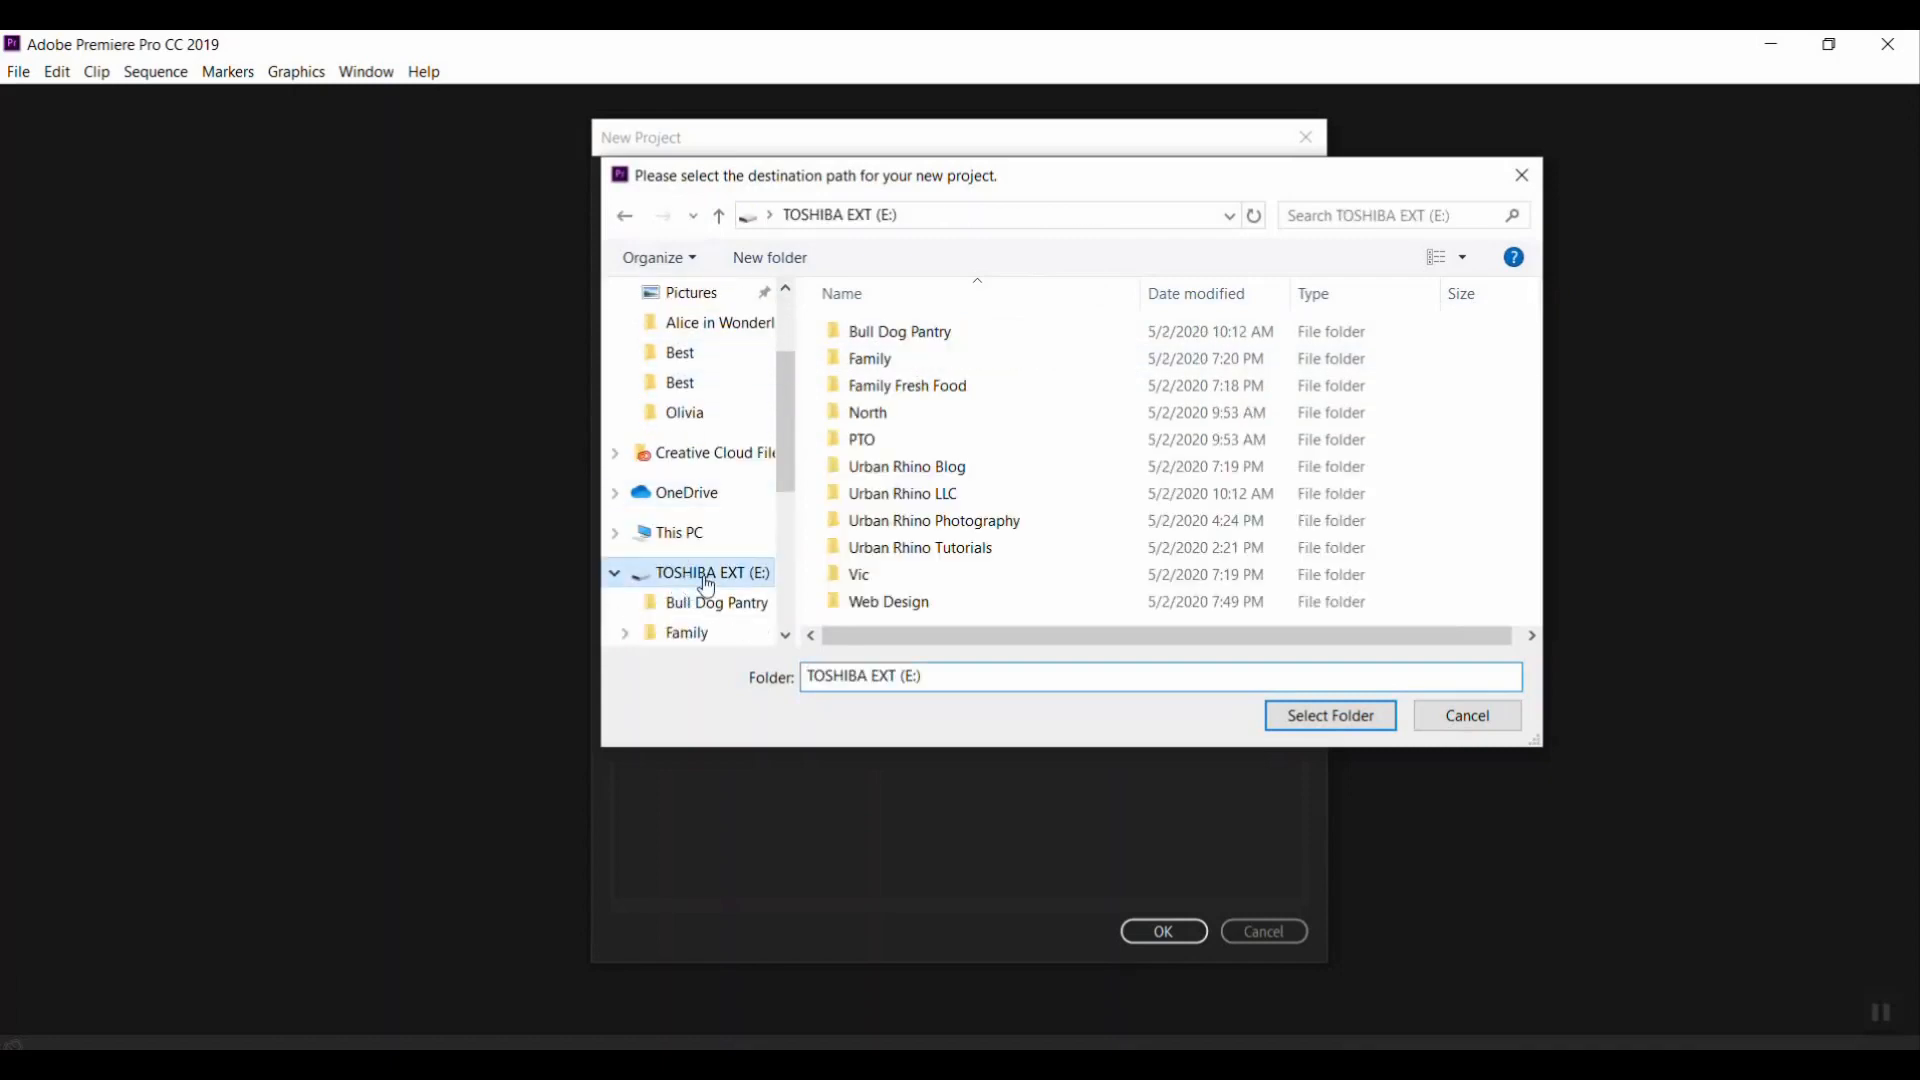
double_click(948, 548)
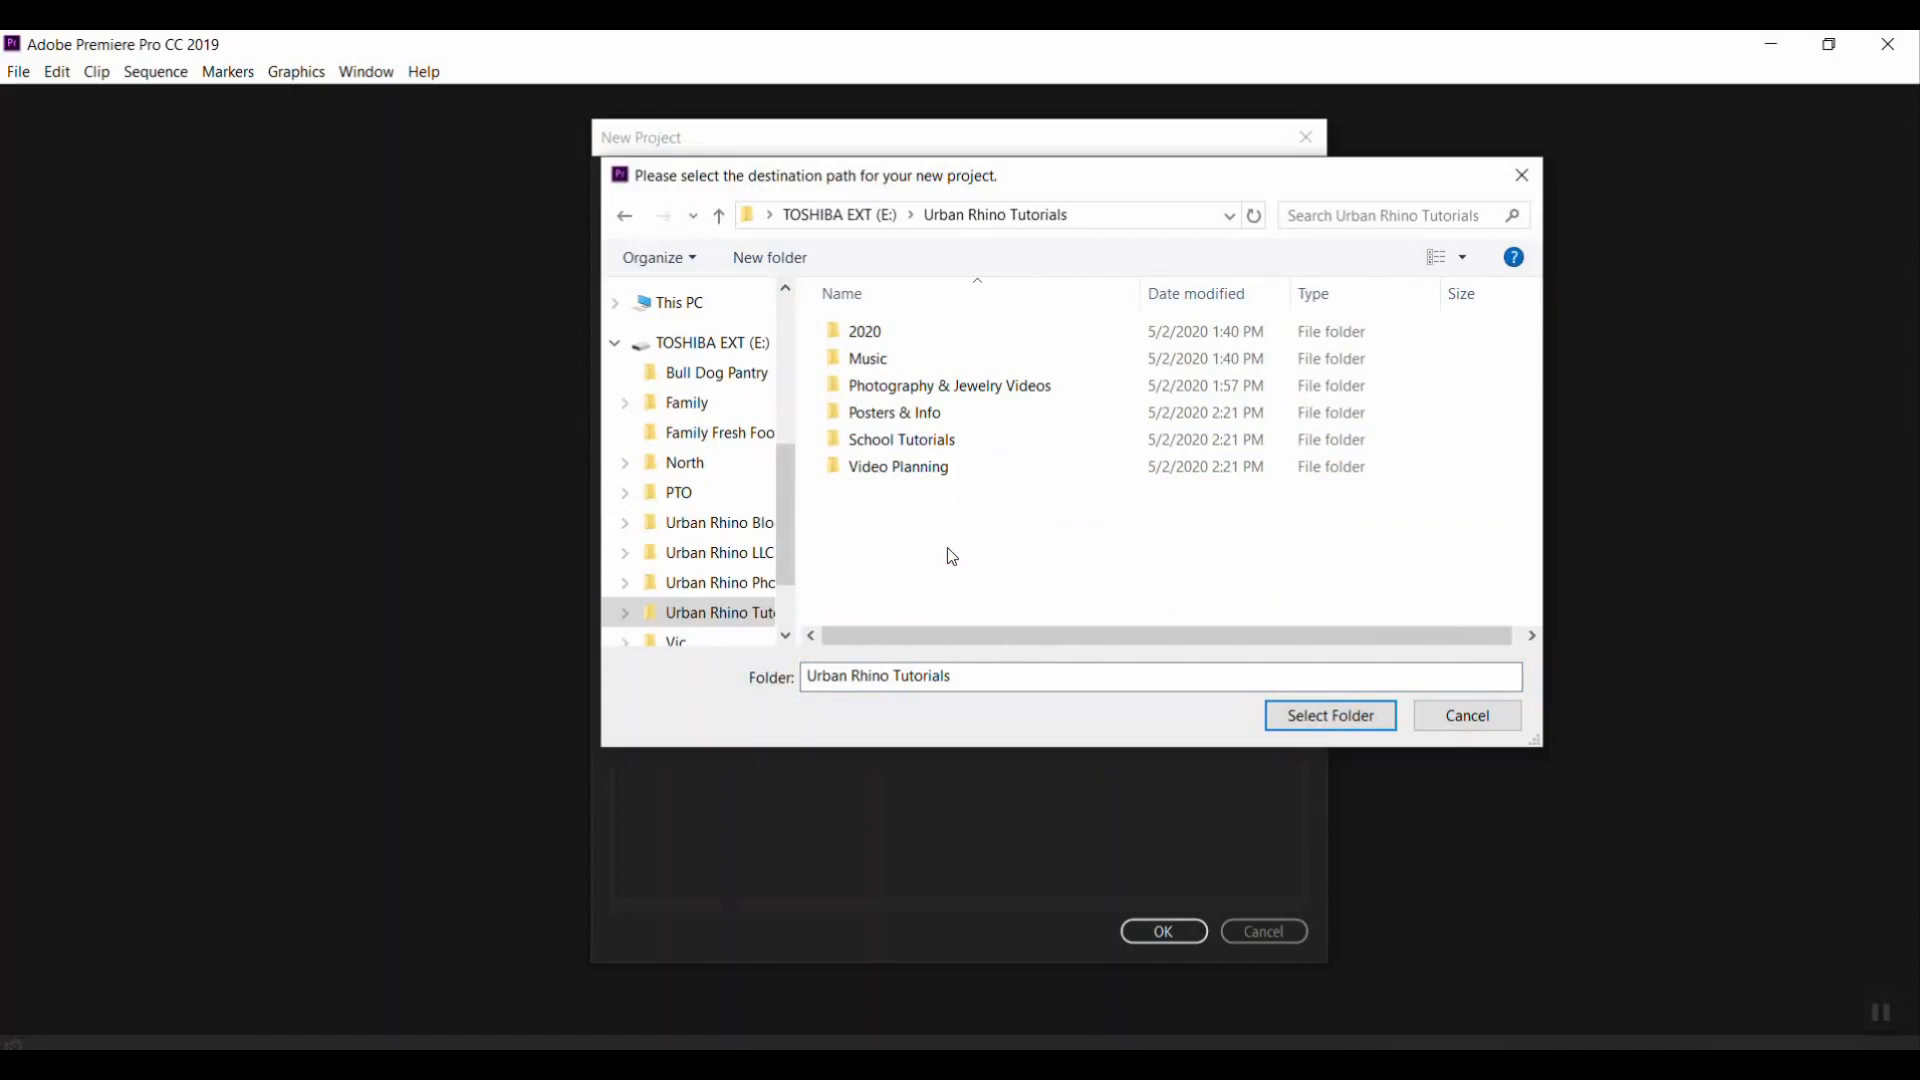
left_click(884, 340)
double_click(883, 343)
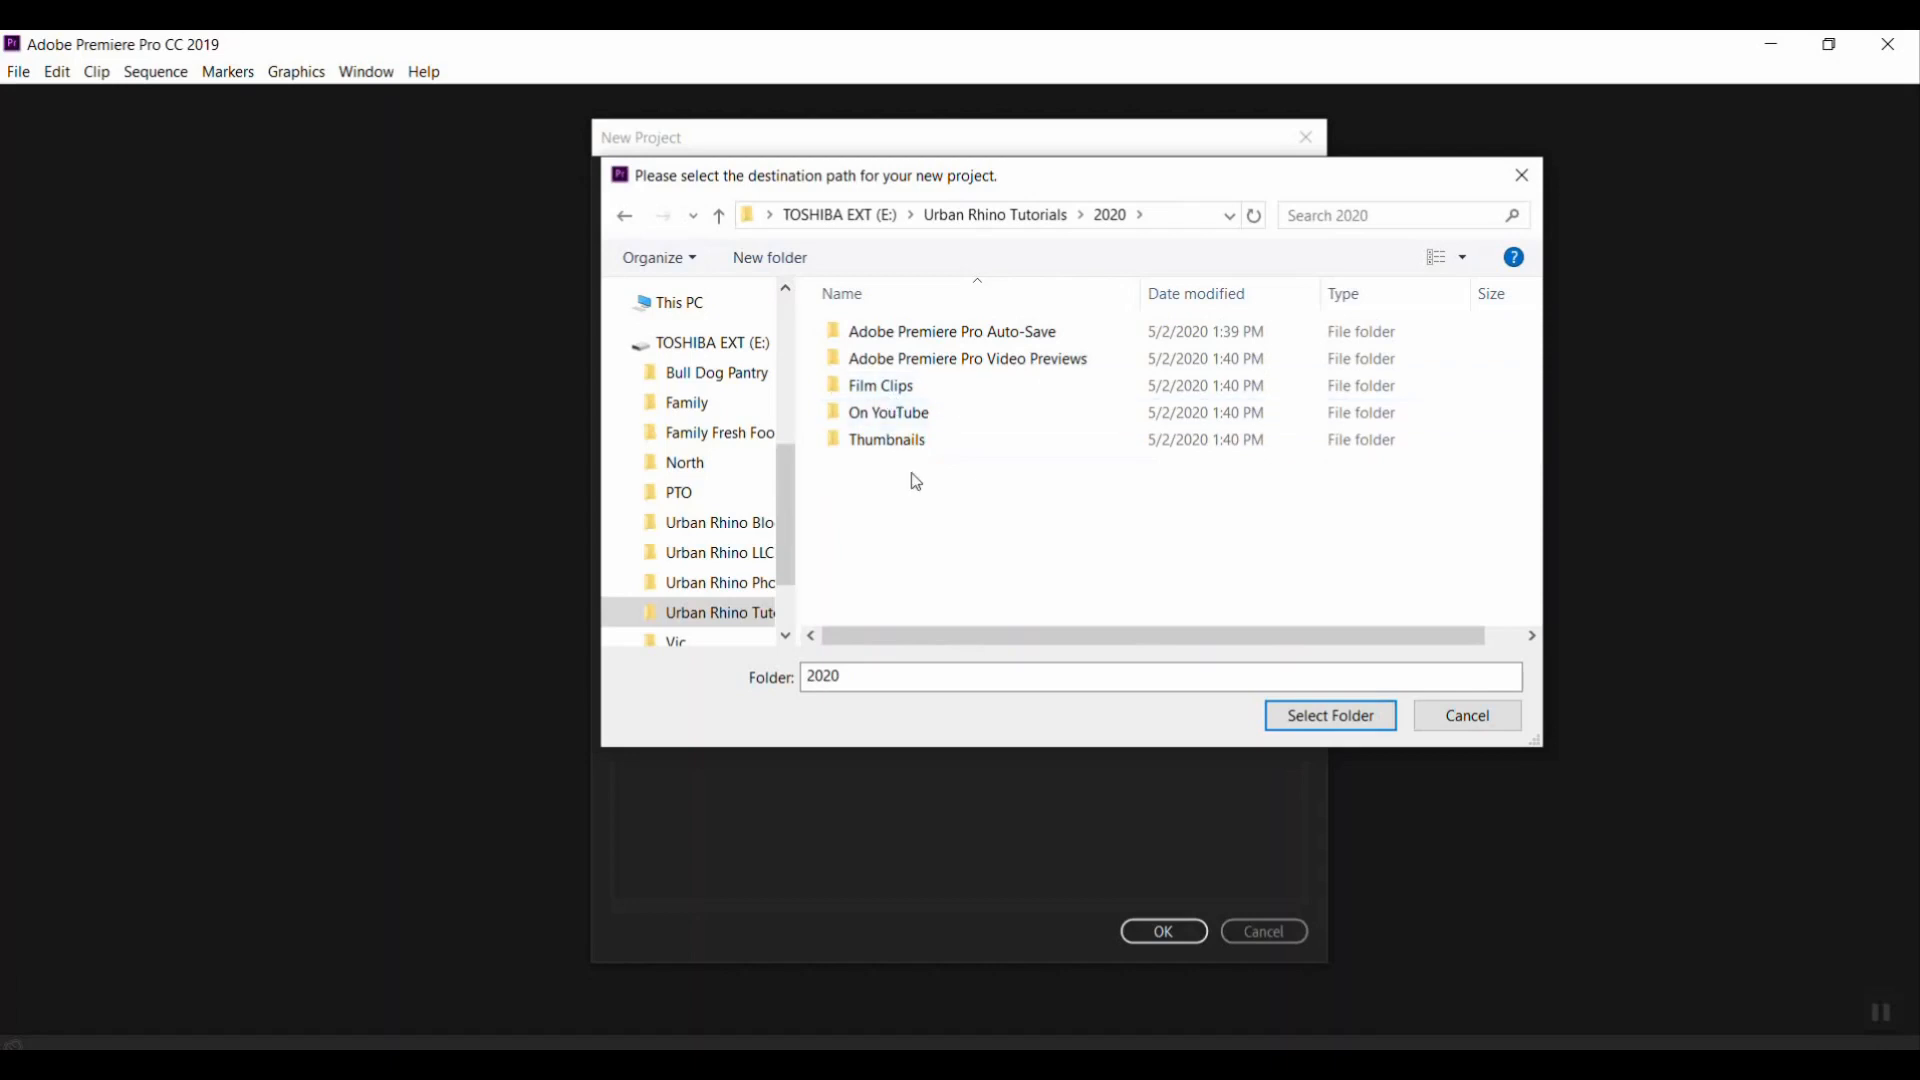
double_click(893, 389)
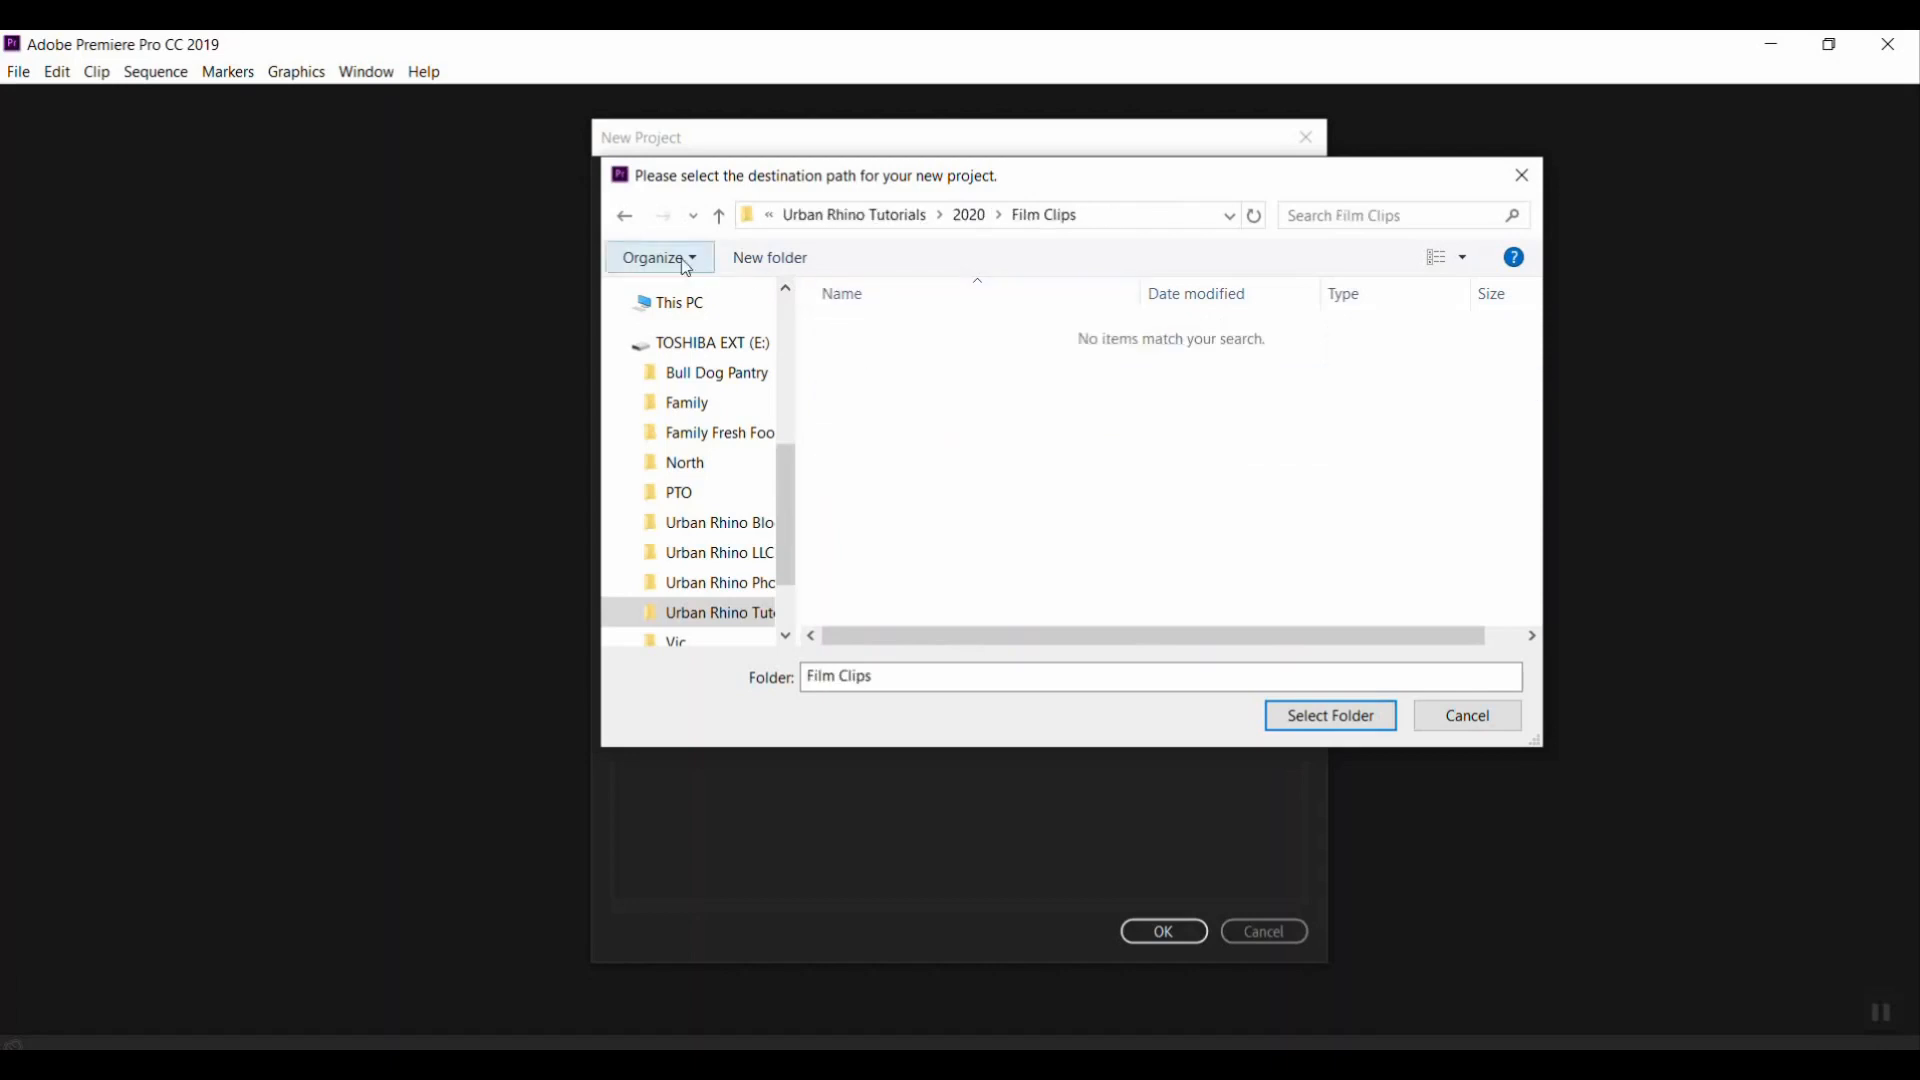
left_click(623, 218)
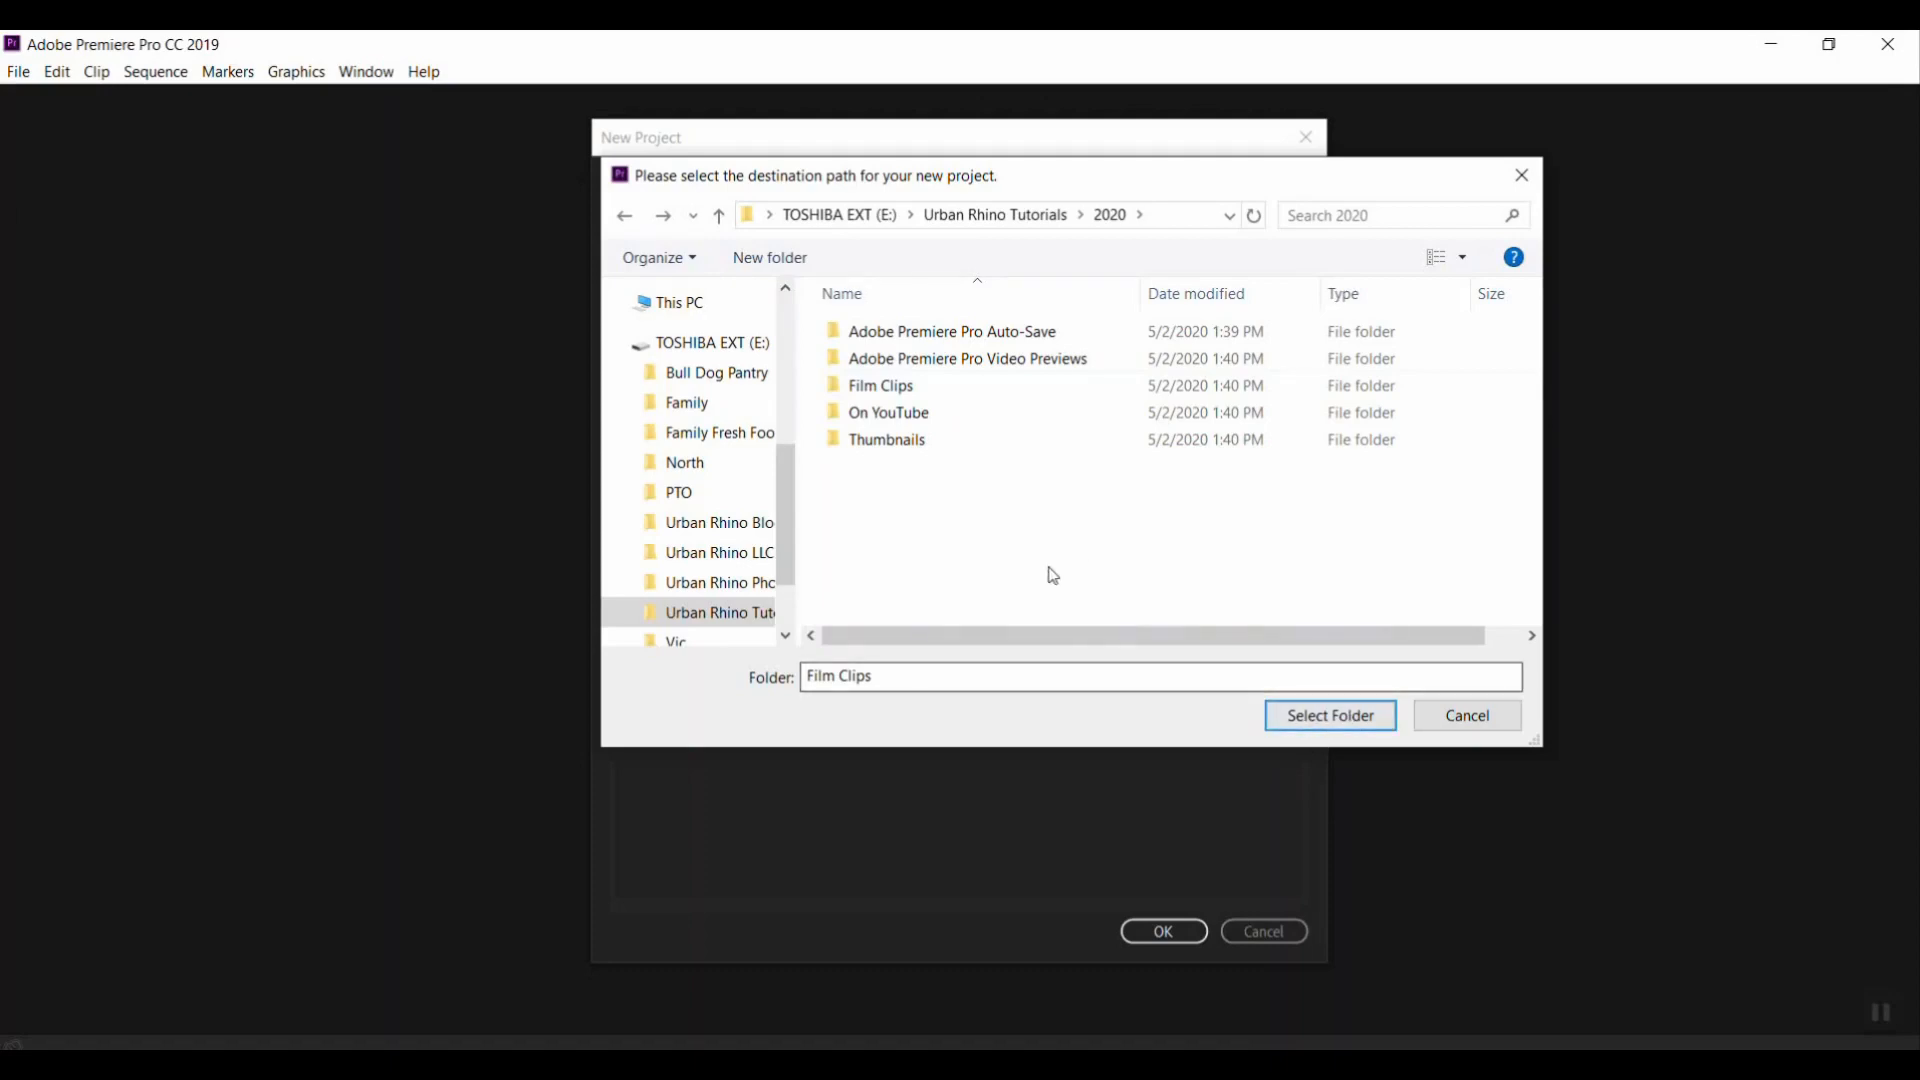
left_click(1330, 715)
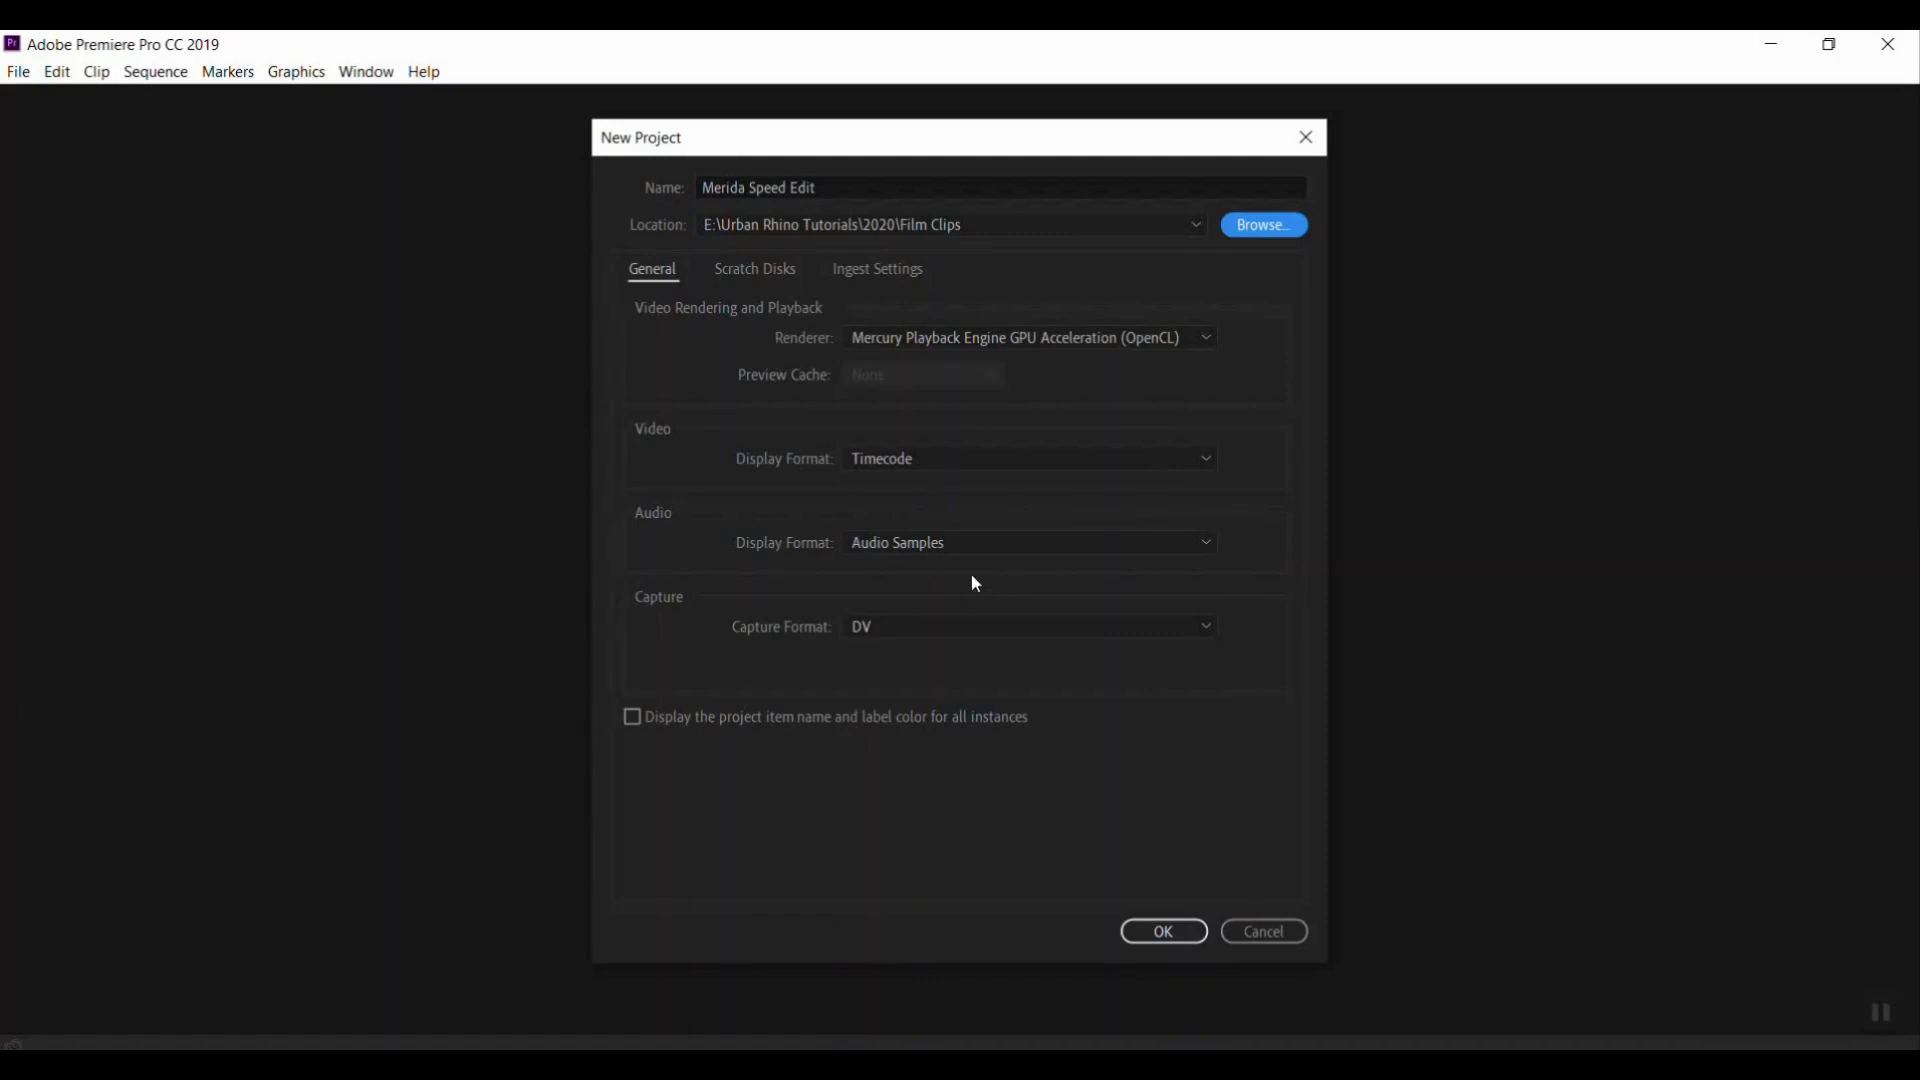
left_click(1166, 930)
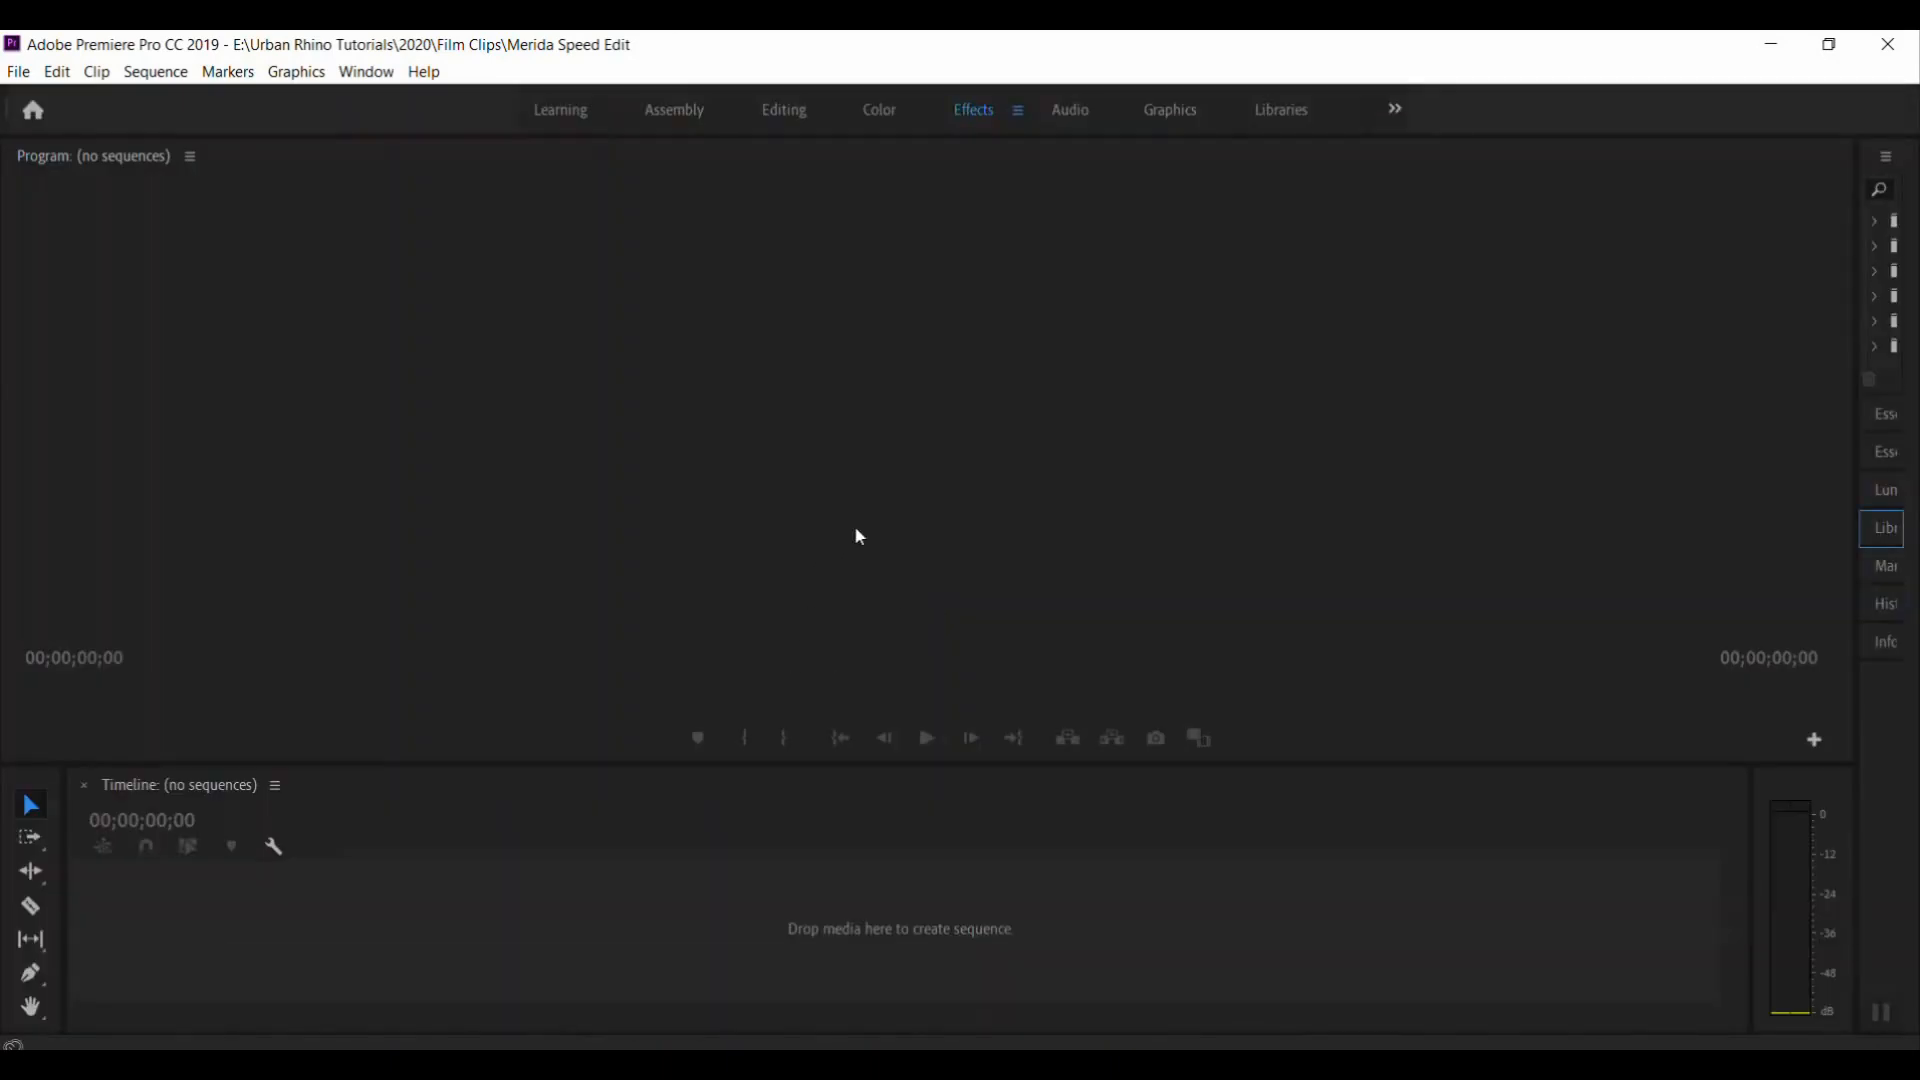
Widen the collapsed Effects panel group so its names are readable and make the Timeline panel taller
left_click_drag(1858, 207, 1730, 237)
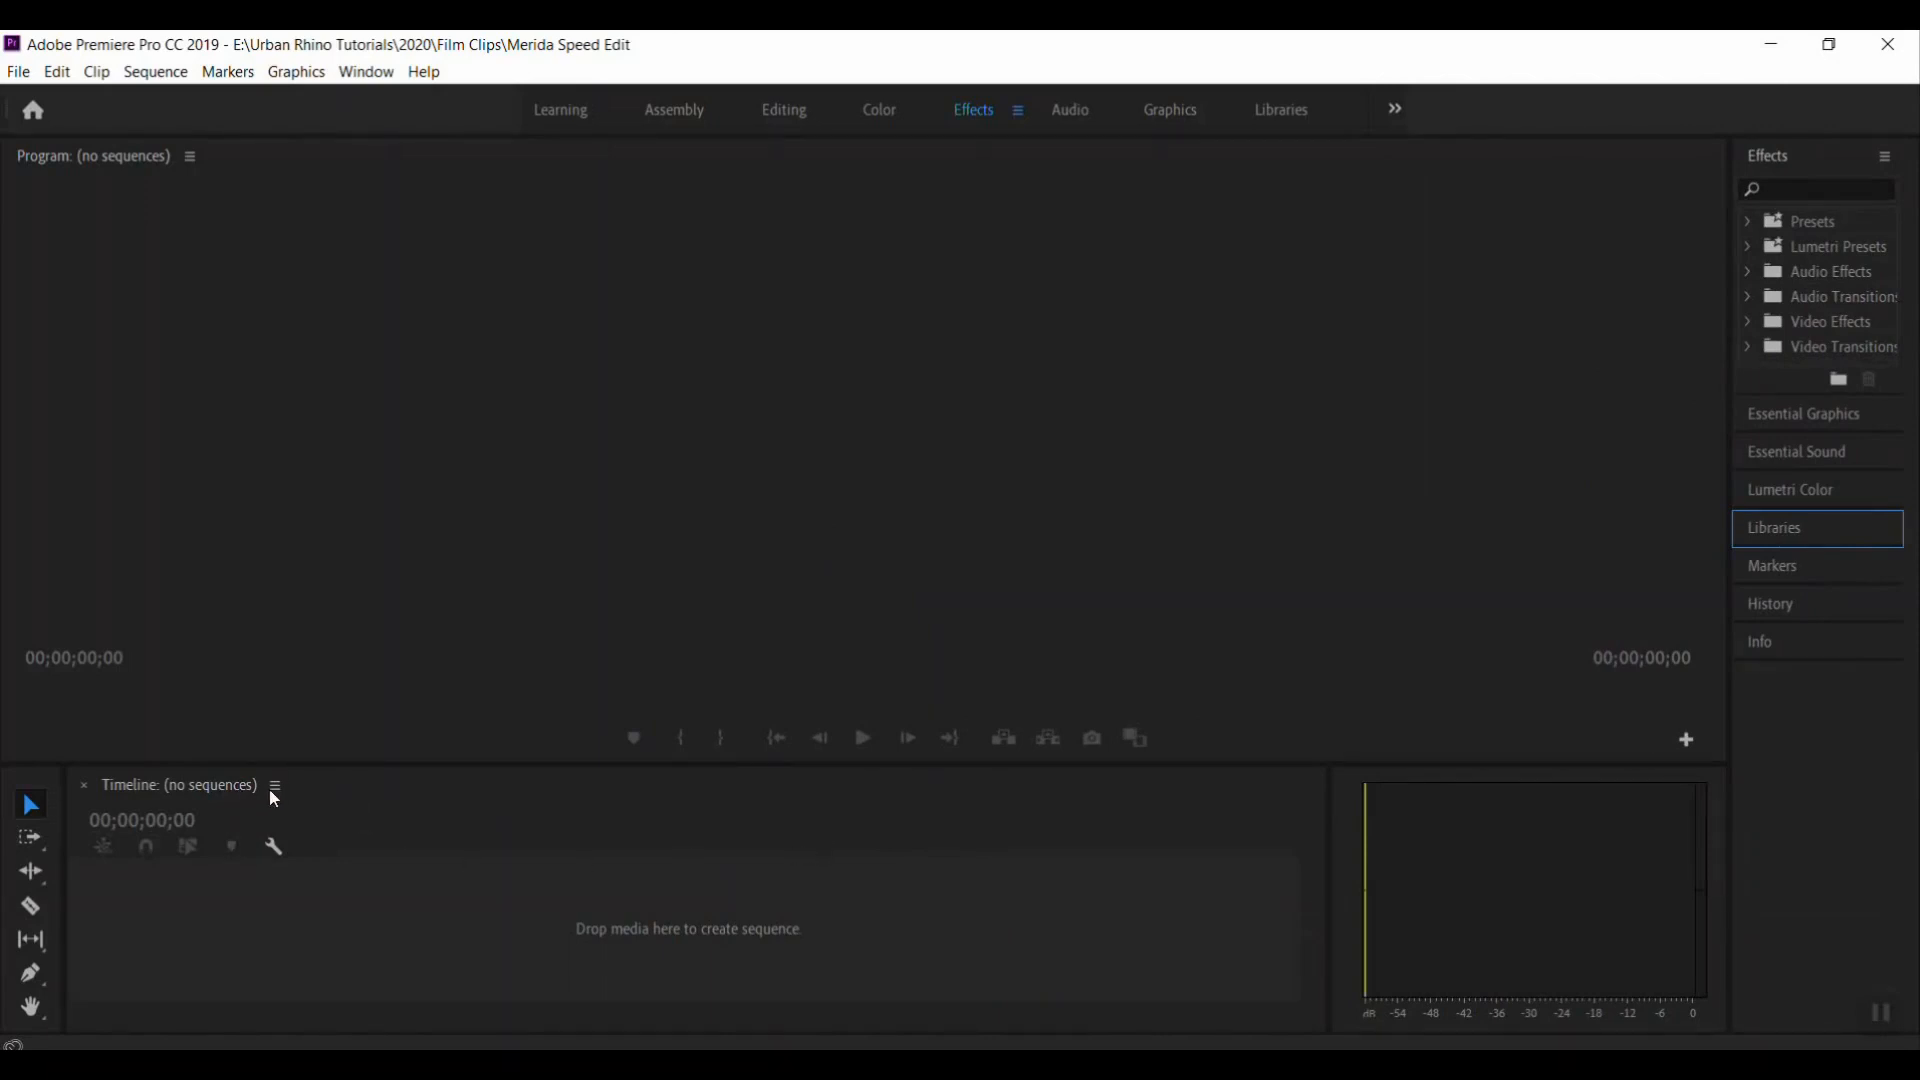
left_click_drag(377, 760, 484, 655)
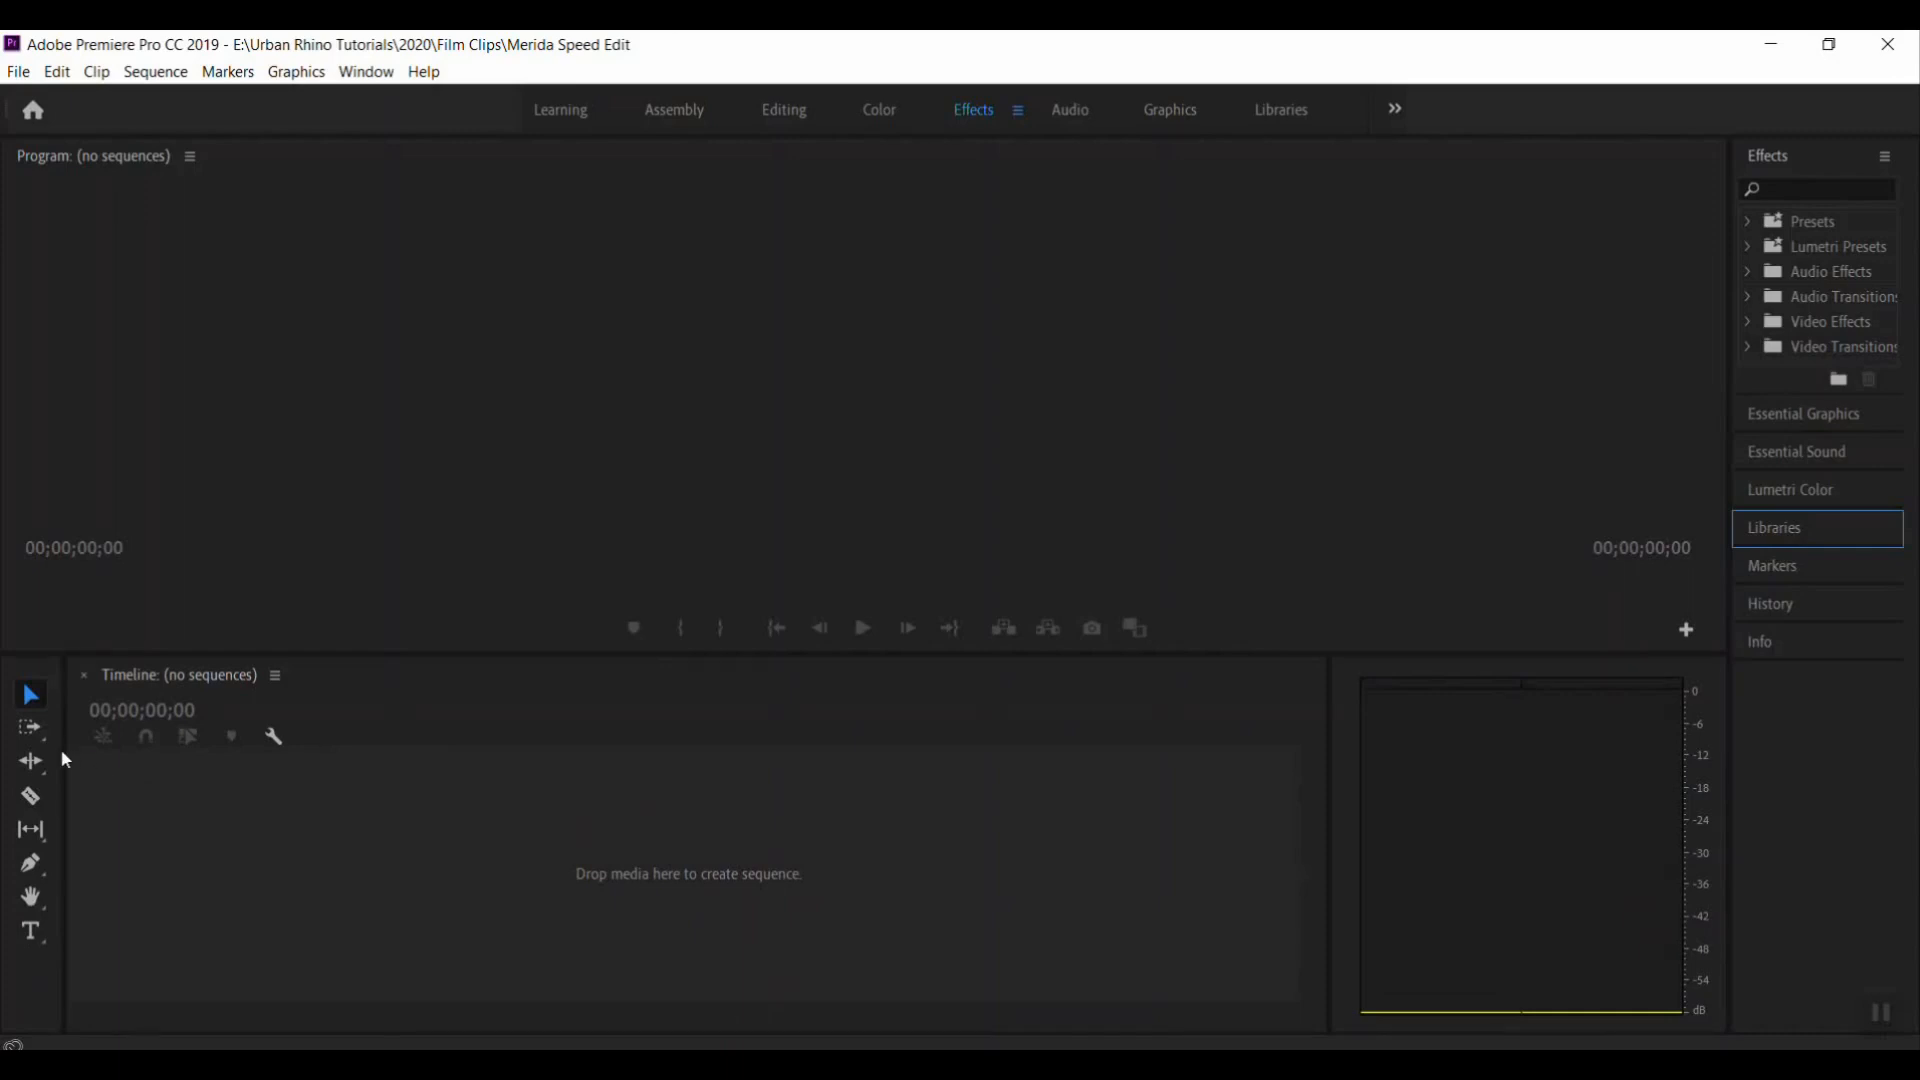
mouse_move(65, 748)
left_mouse_down()
mouse_move(104, 748)
mouse_move(71, 749)
left_mouse_up()
Show the Effect Controls panel in the workspace
left_click(365, 80)
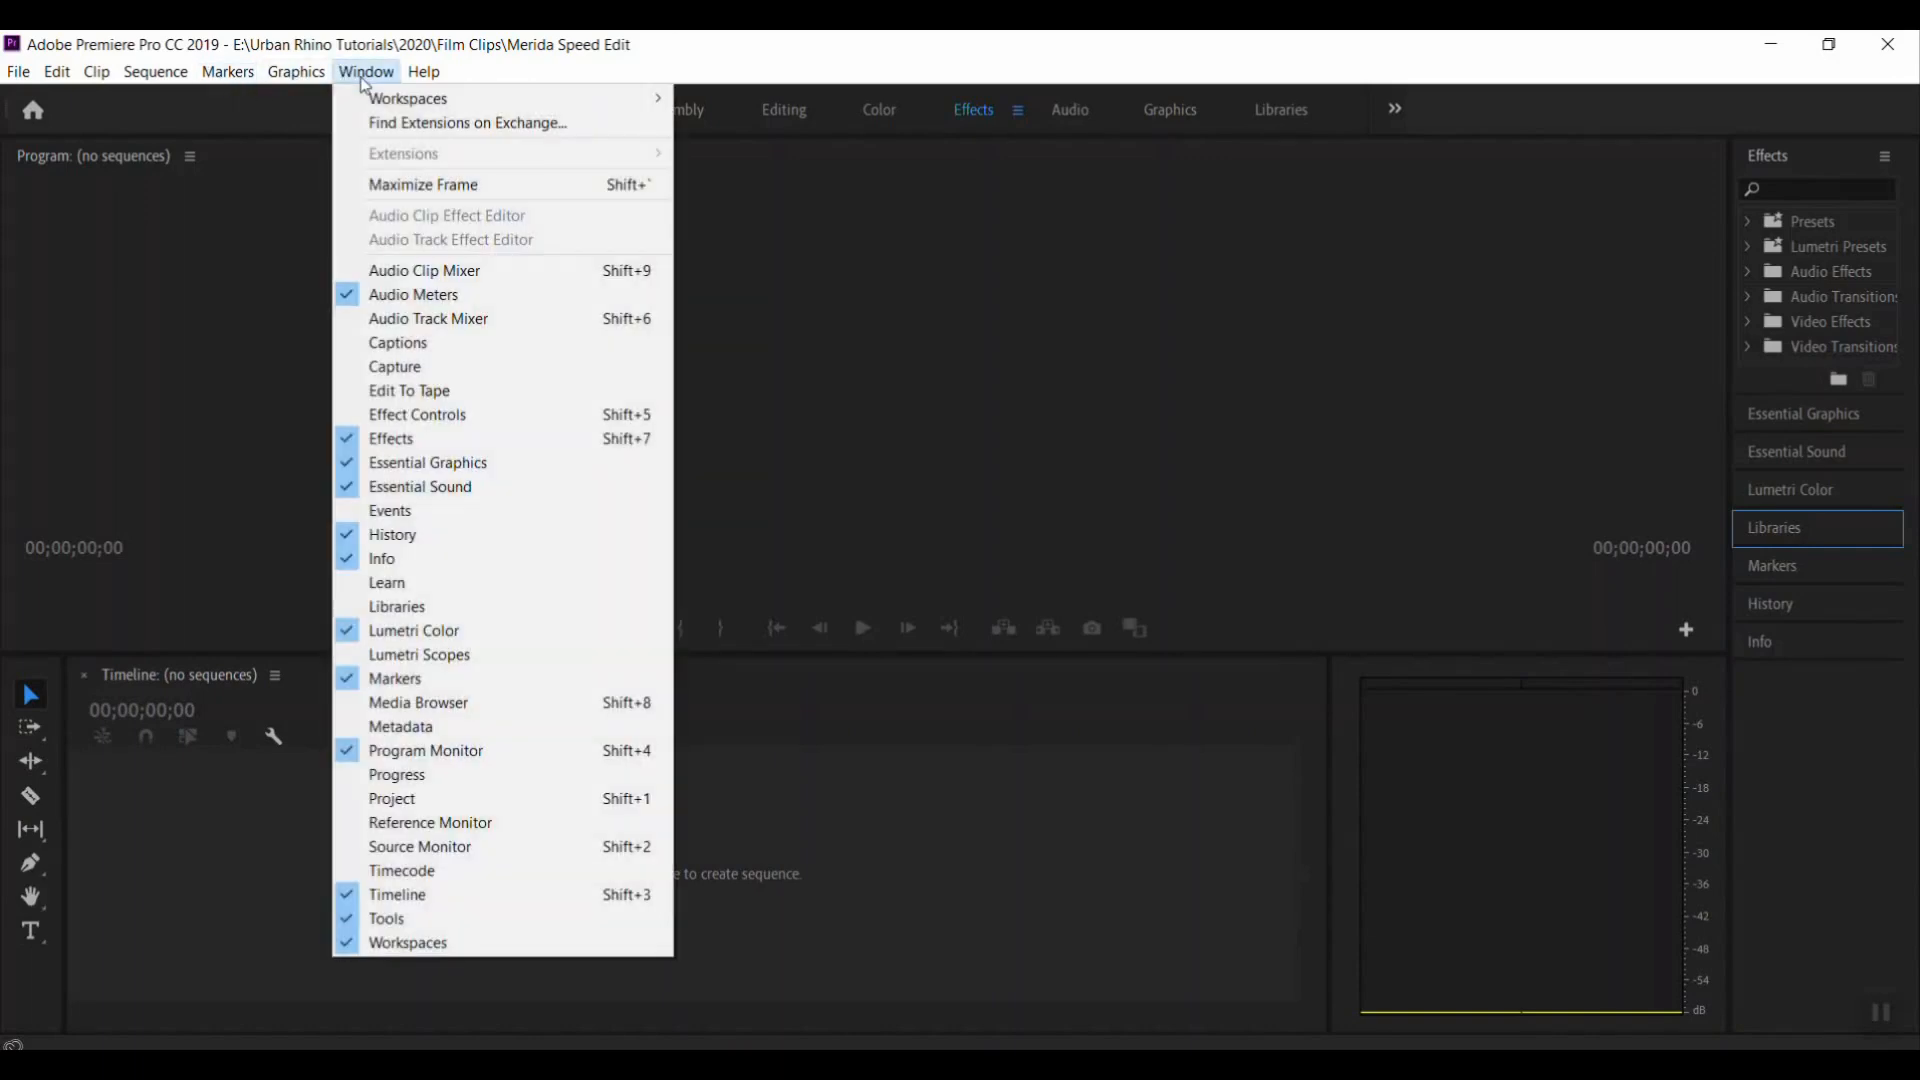
left_click(483, 414)
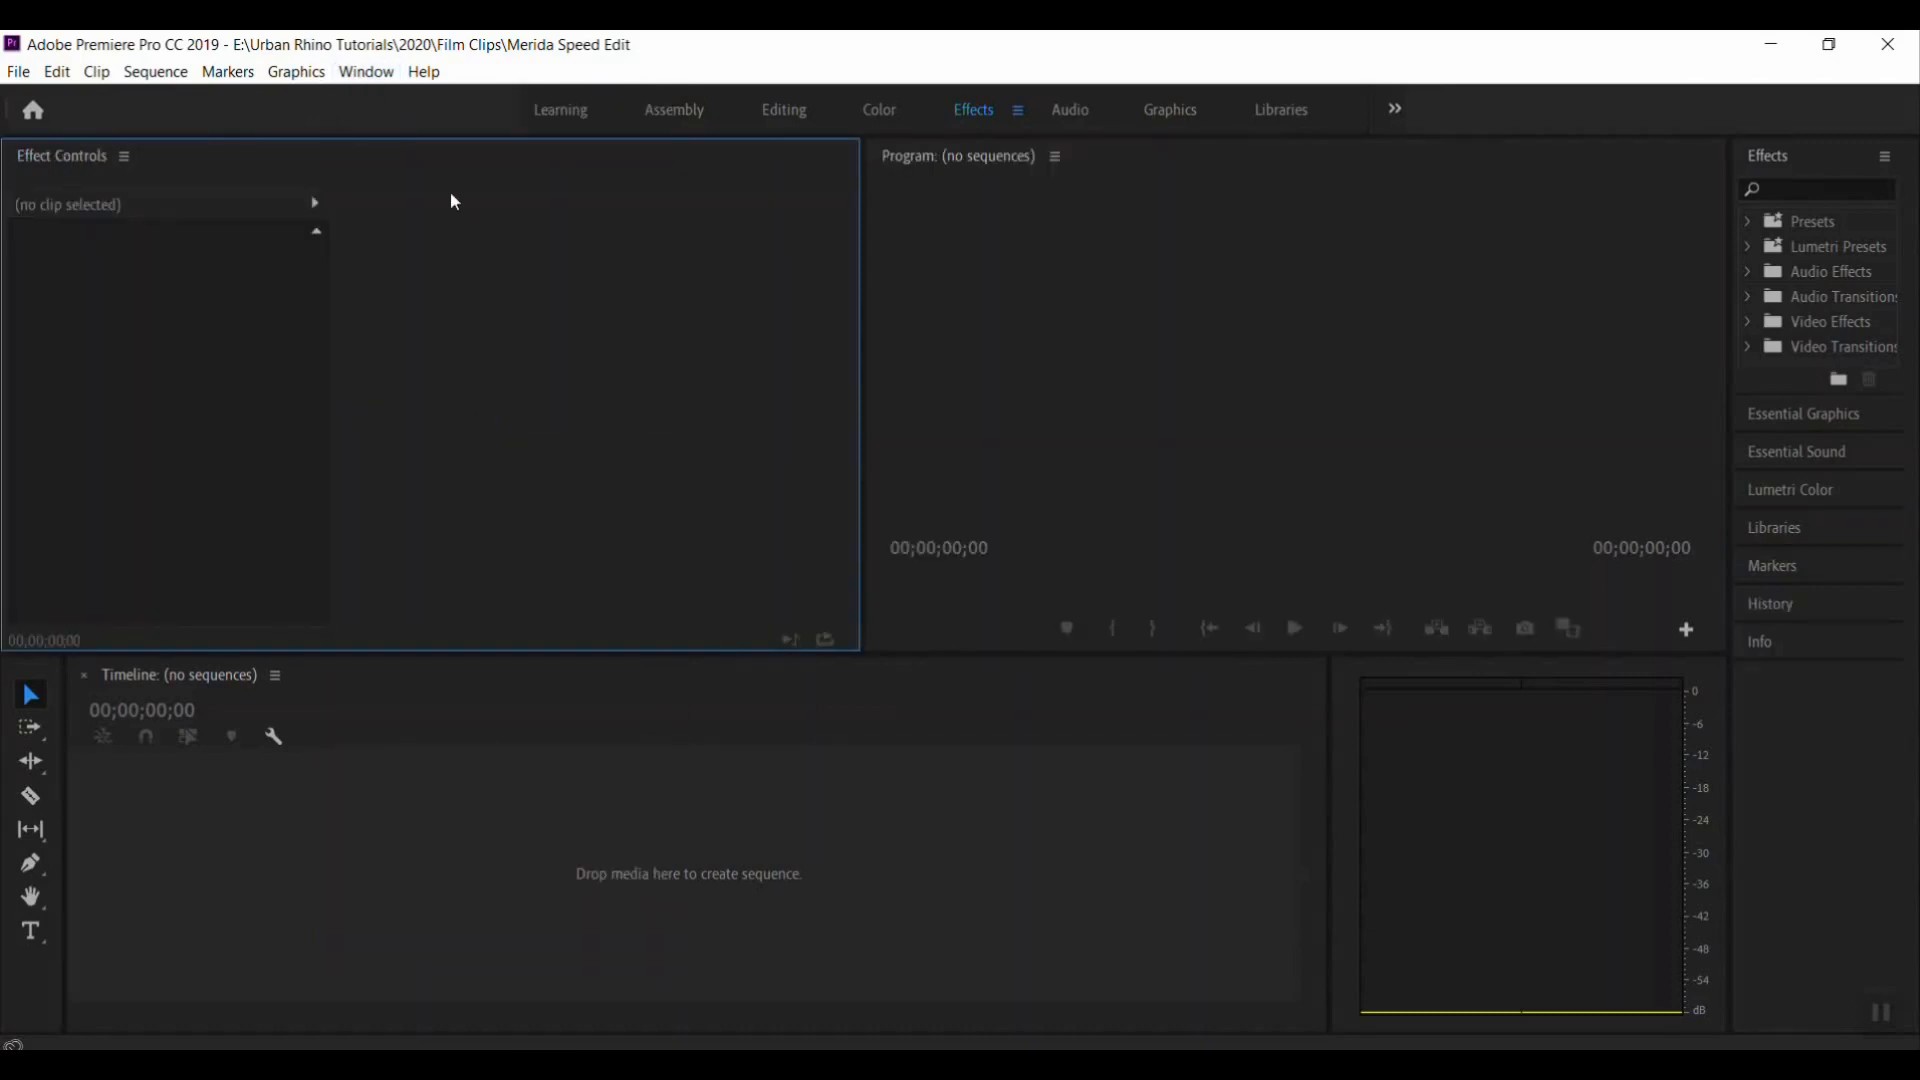
left_click(296, 72)
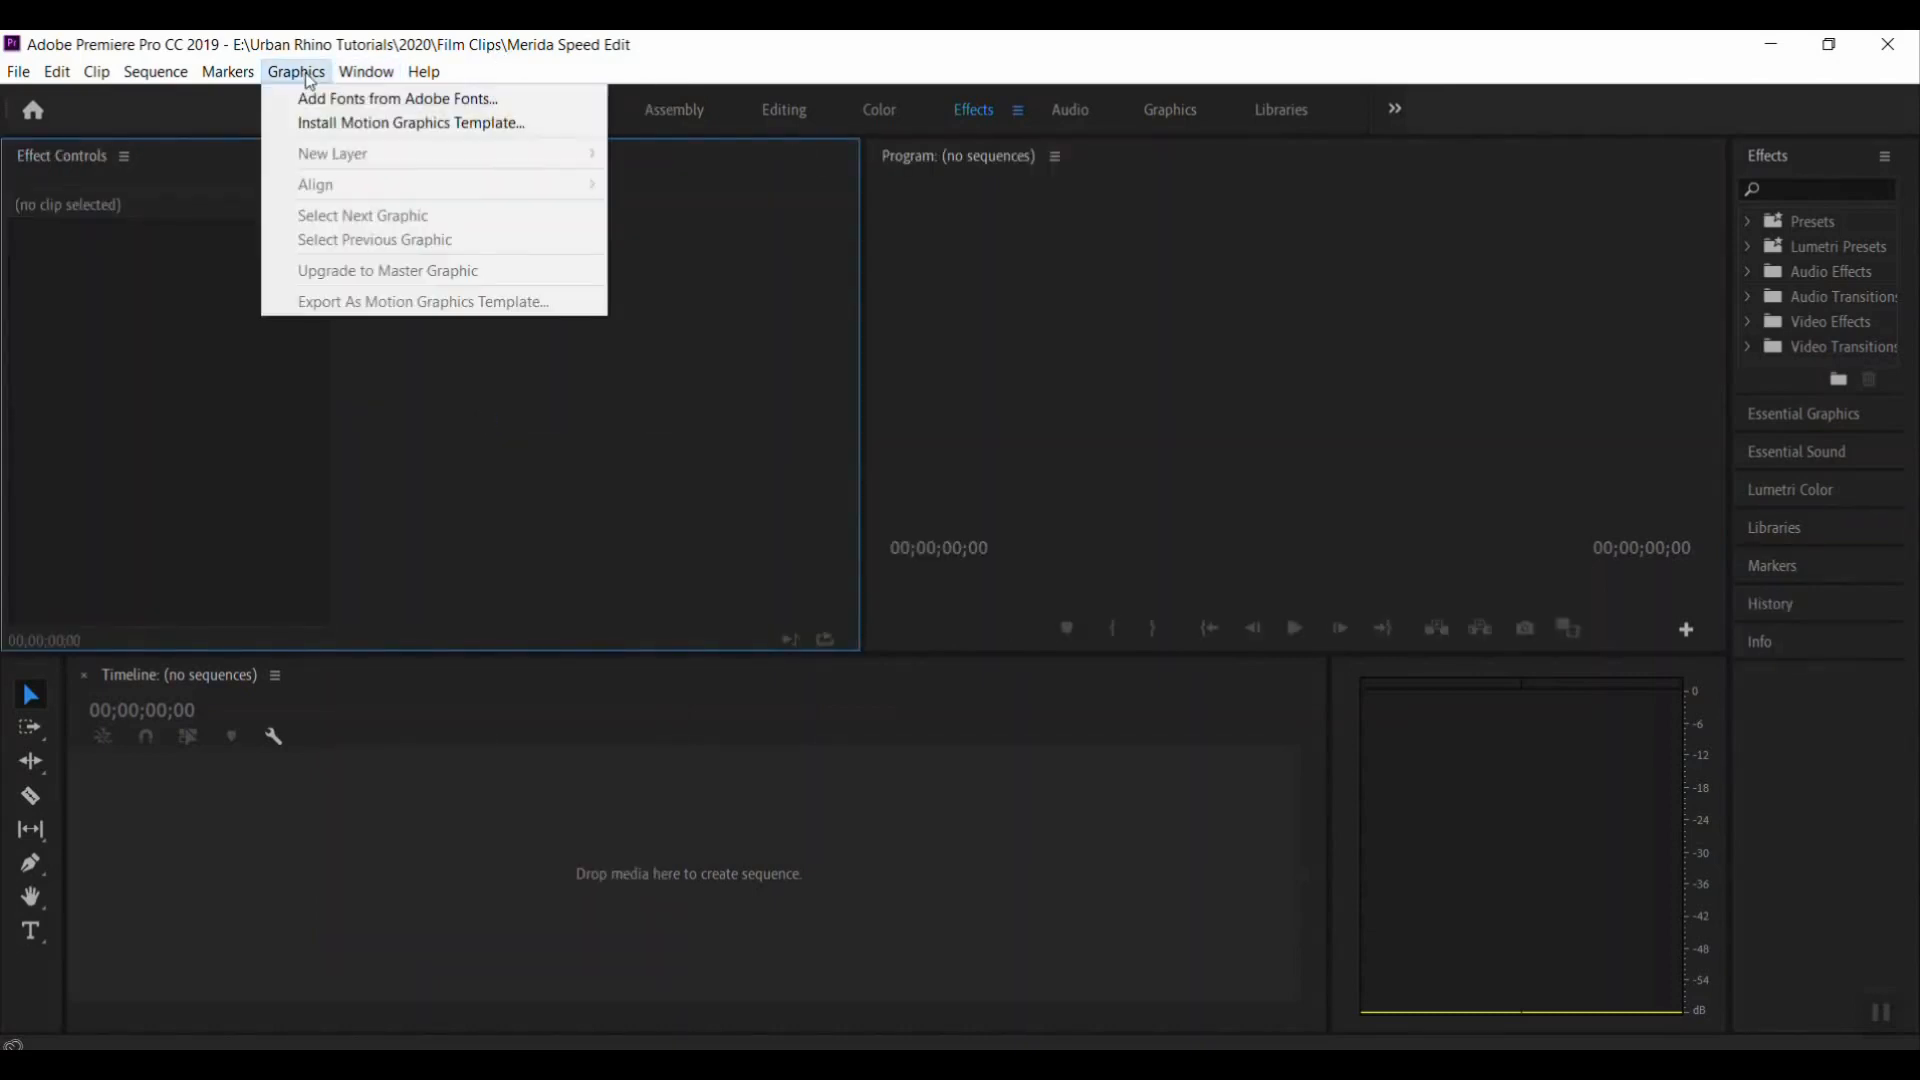
mouse_move(366, 72)
left_click(435, 407)
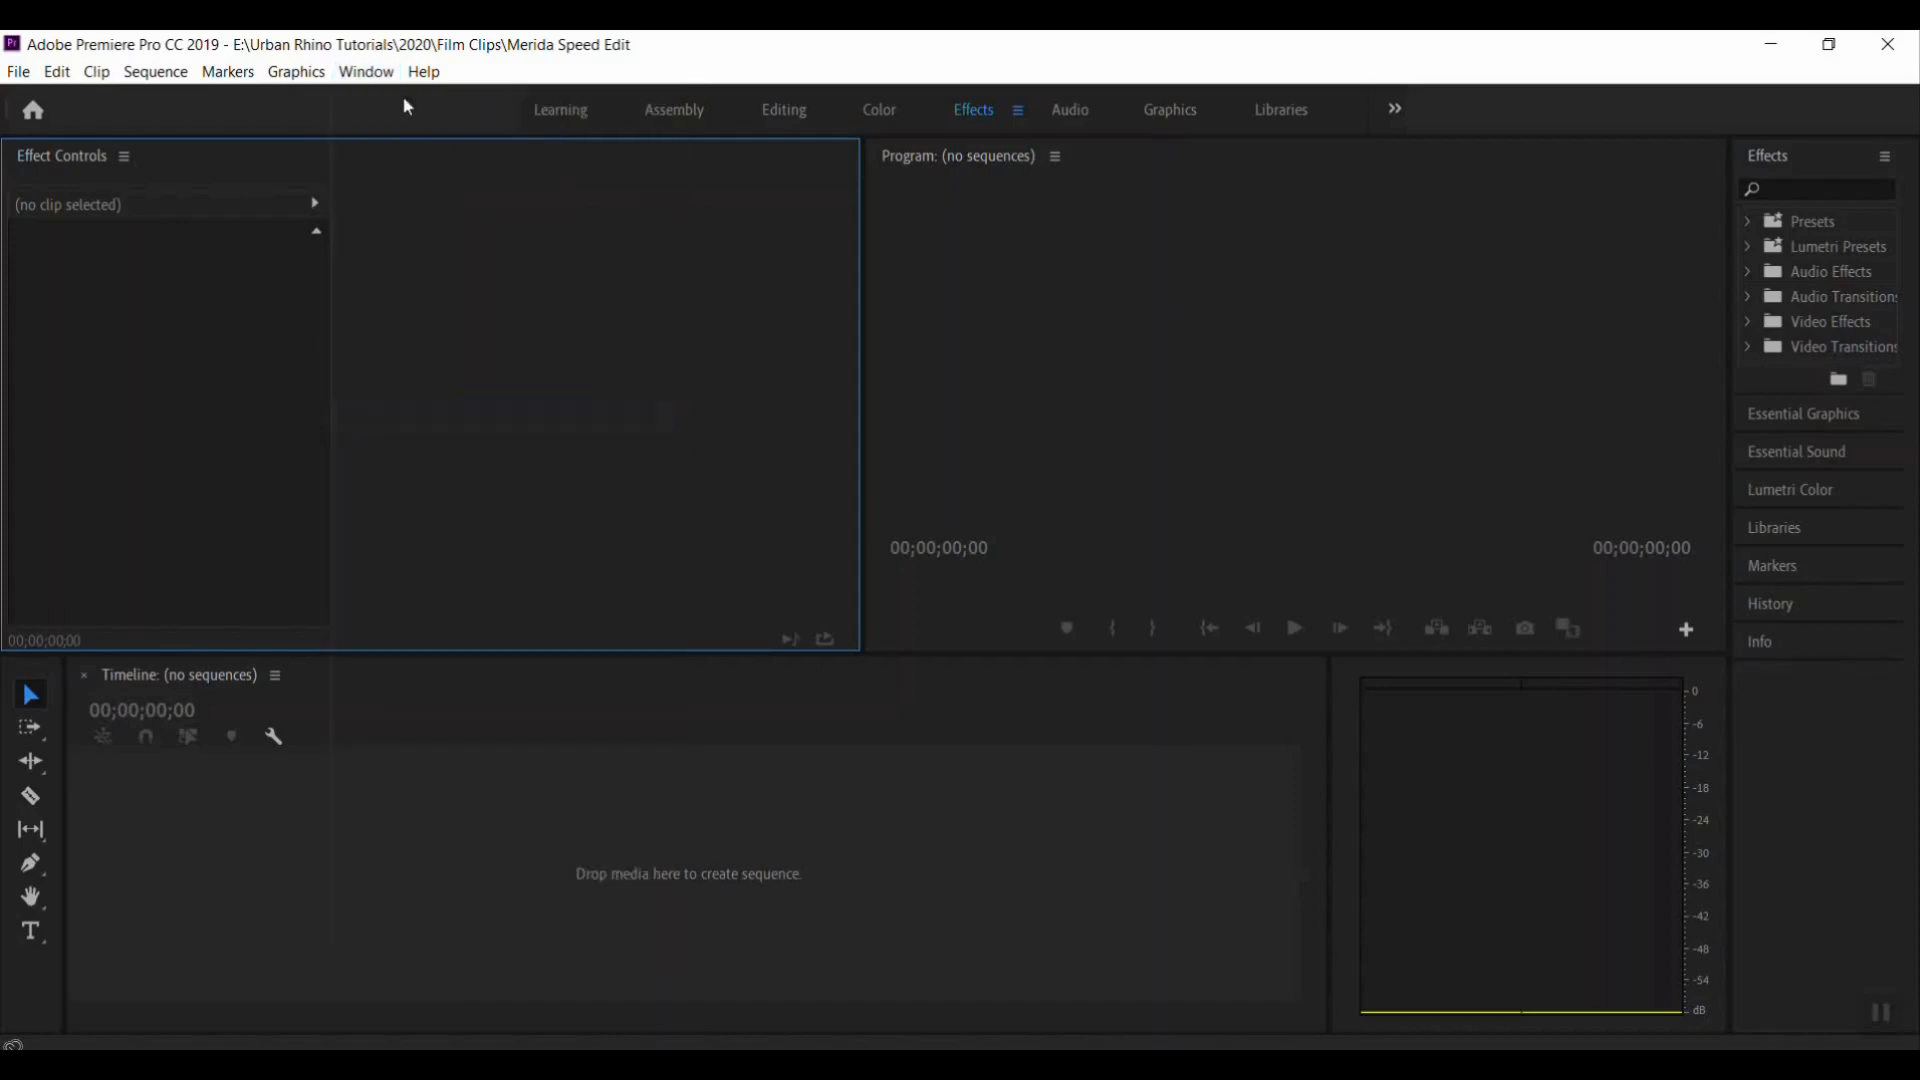
Show the Media Browser panel and widen it until its folder tree and content area are usable
left_click(376, 72)
left_click(423, 703)
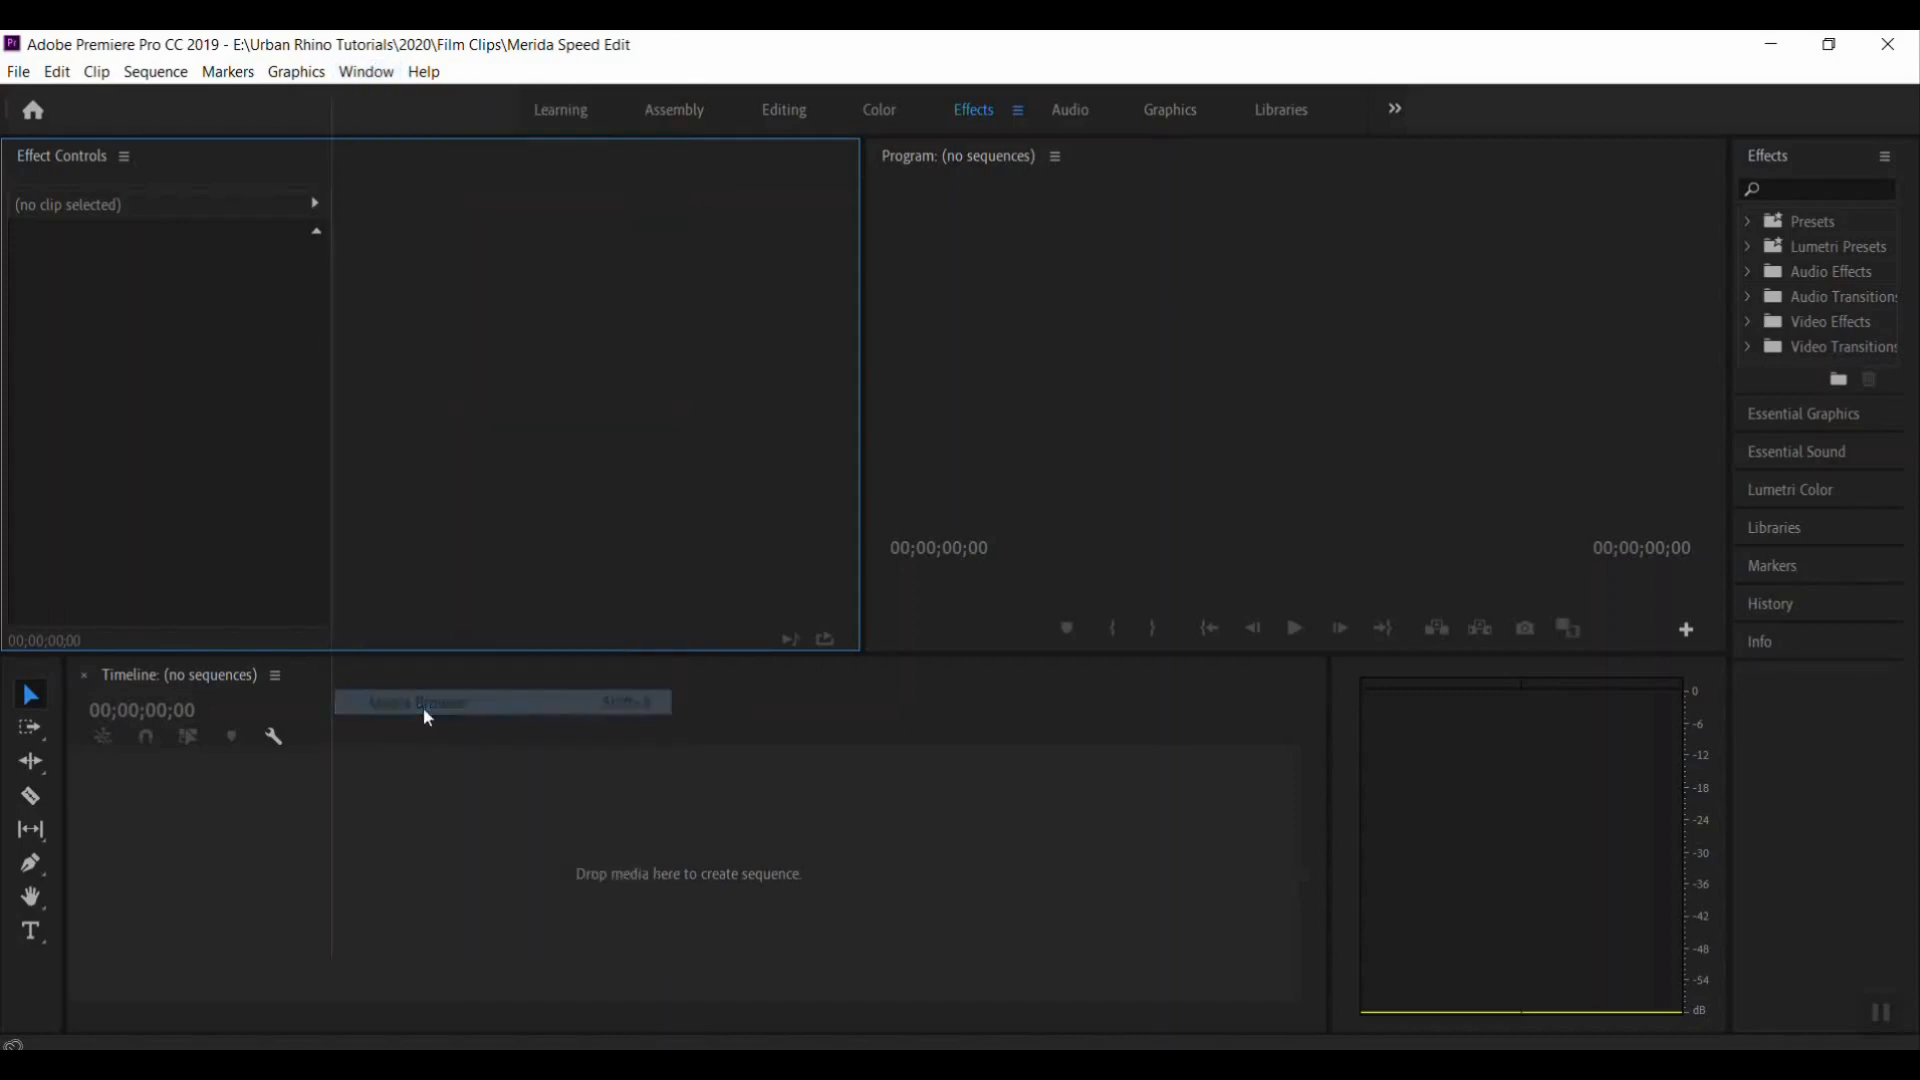
left_click(362, 71)
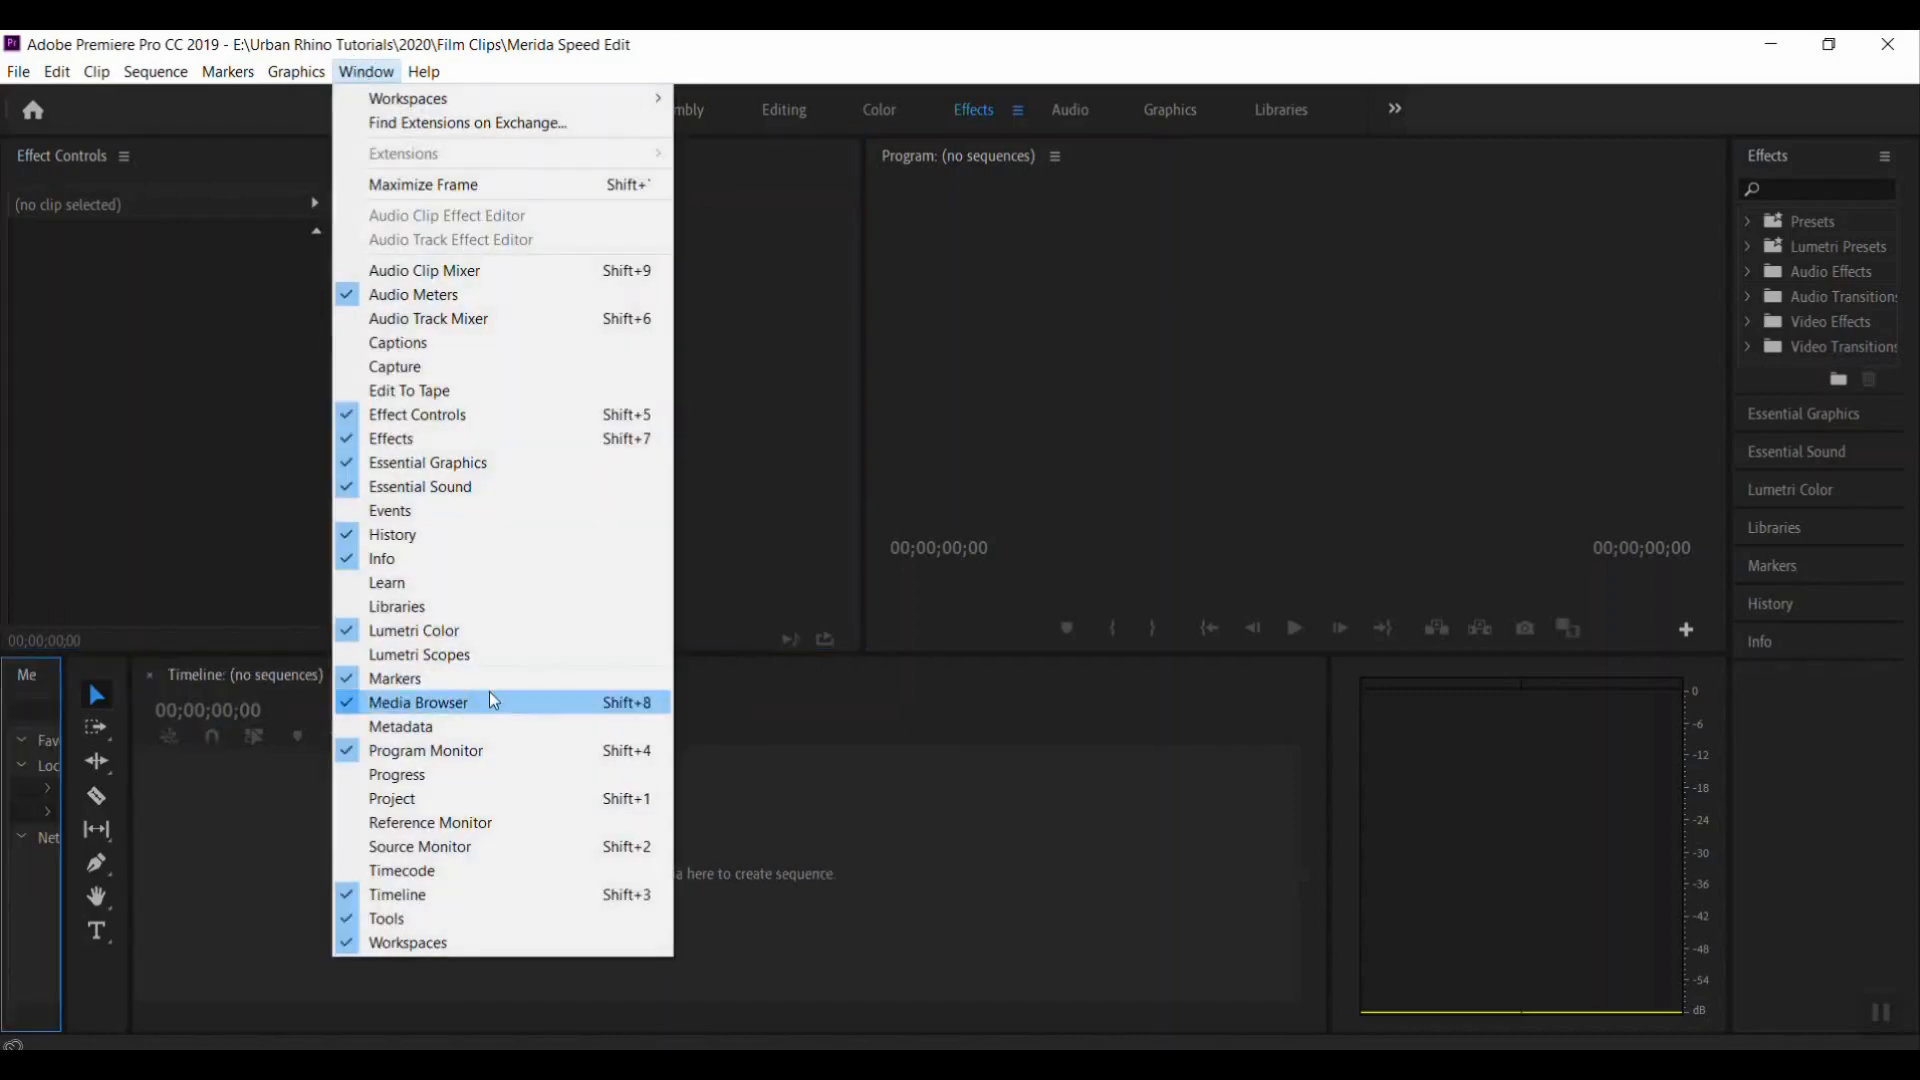
left_click(62, 688)
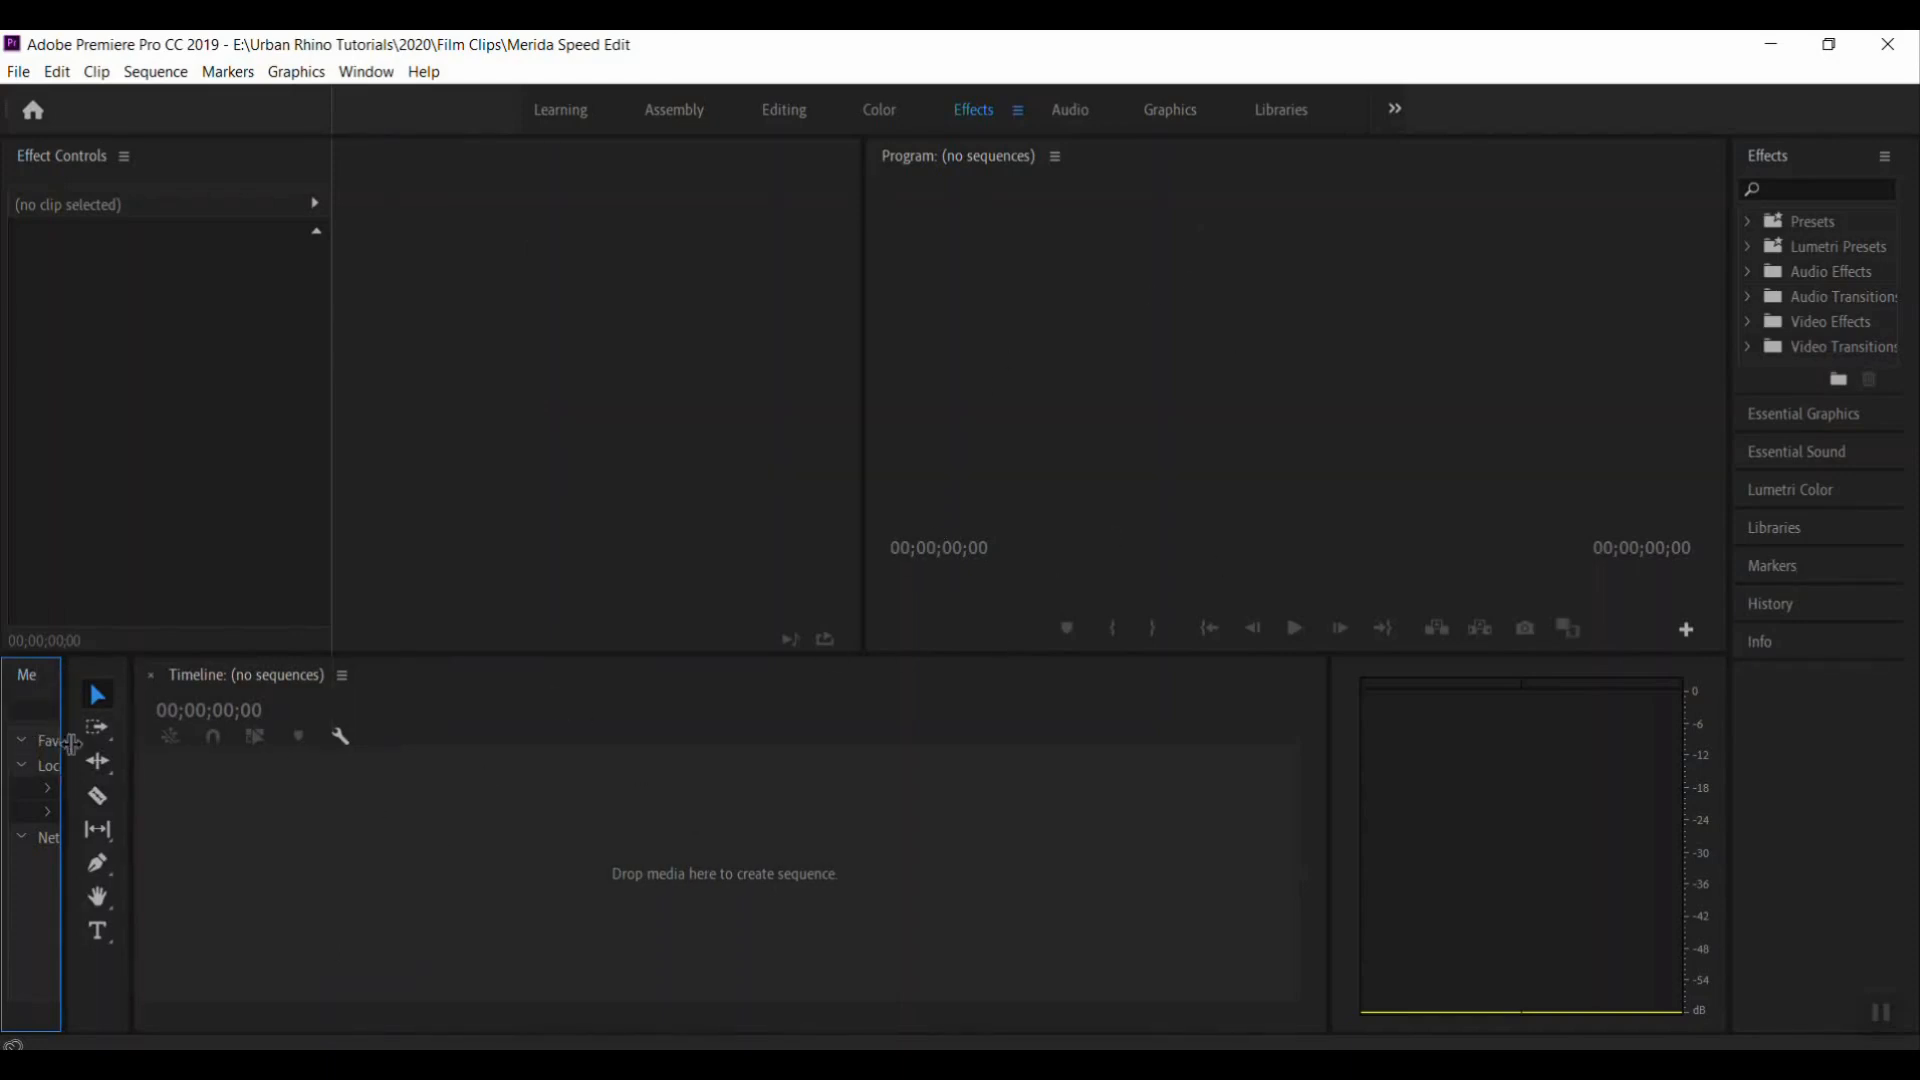
left_click_drag(65, 744, 593, 760)
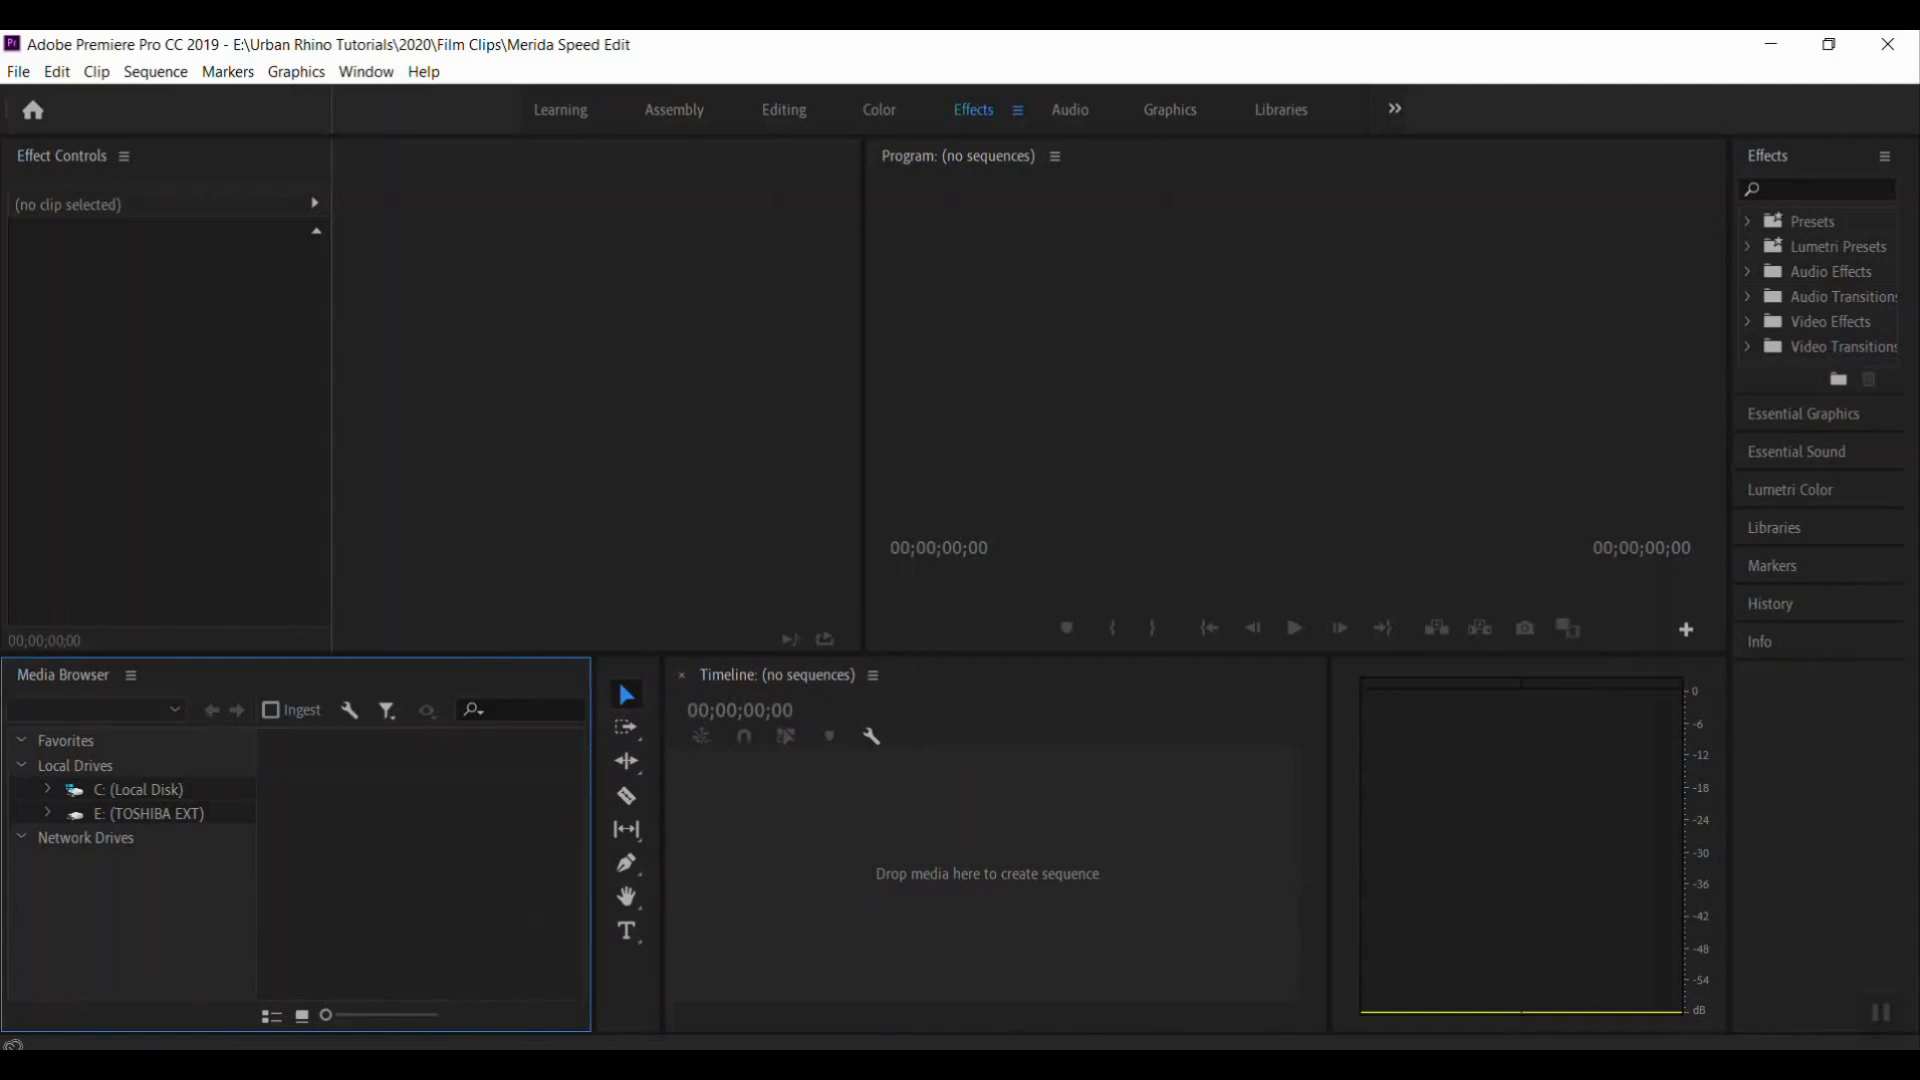
Close the Effects panel and all other panels in its group, and widen the Program monitor by narrowing Effect Controls
left_click(1887, 158)
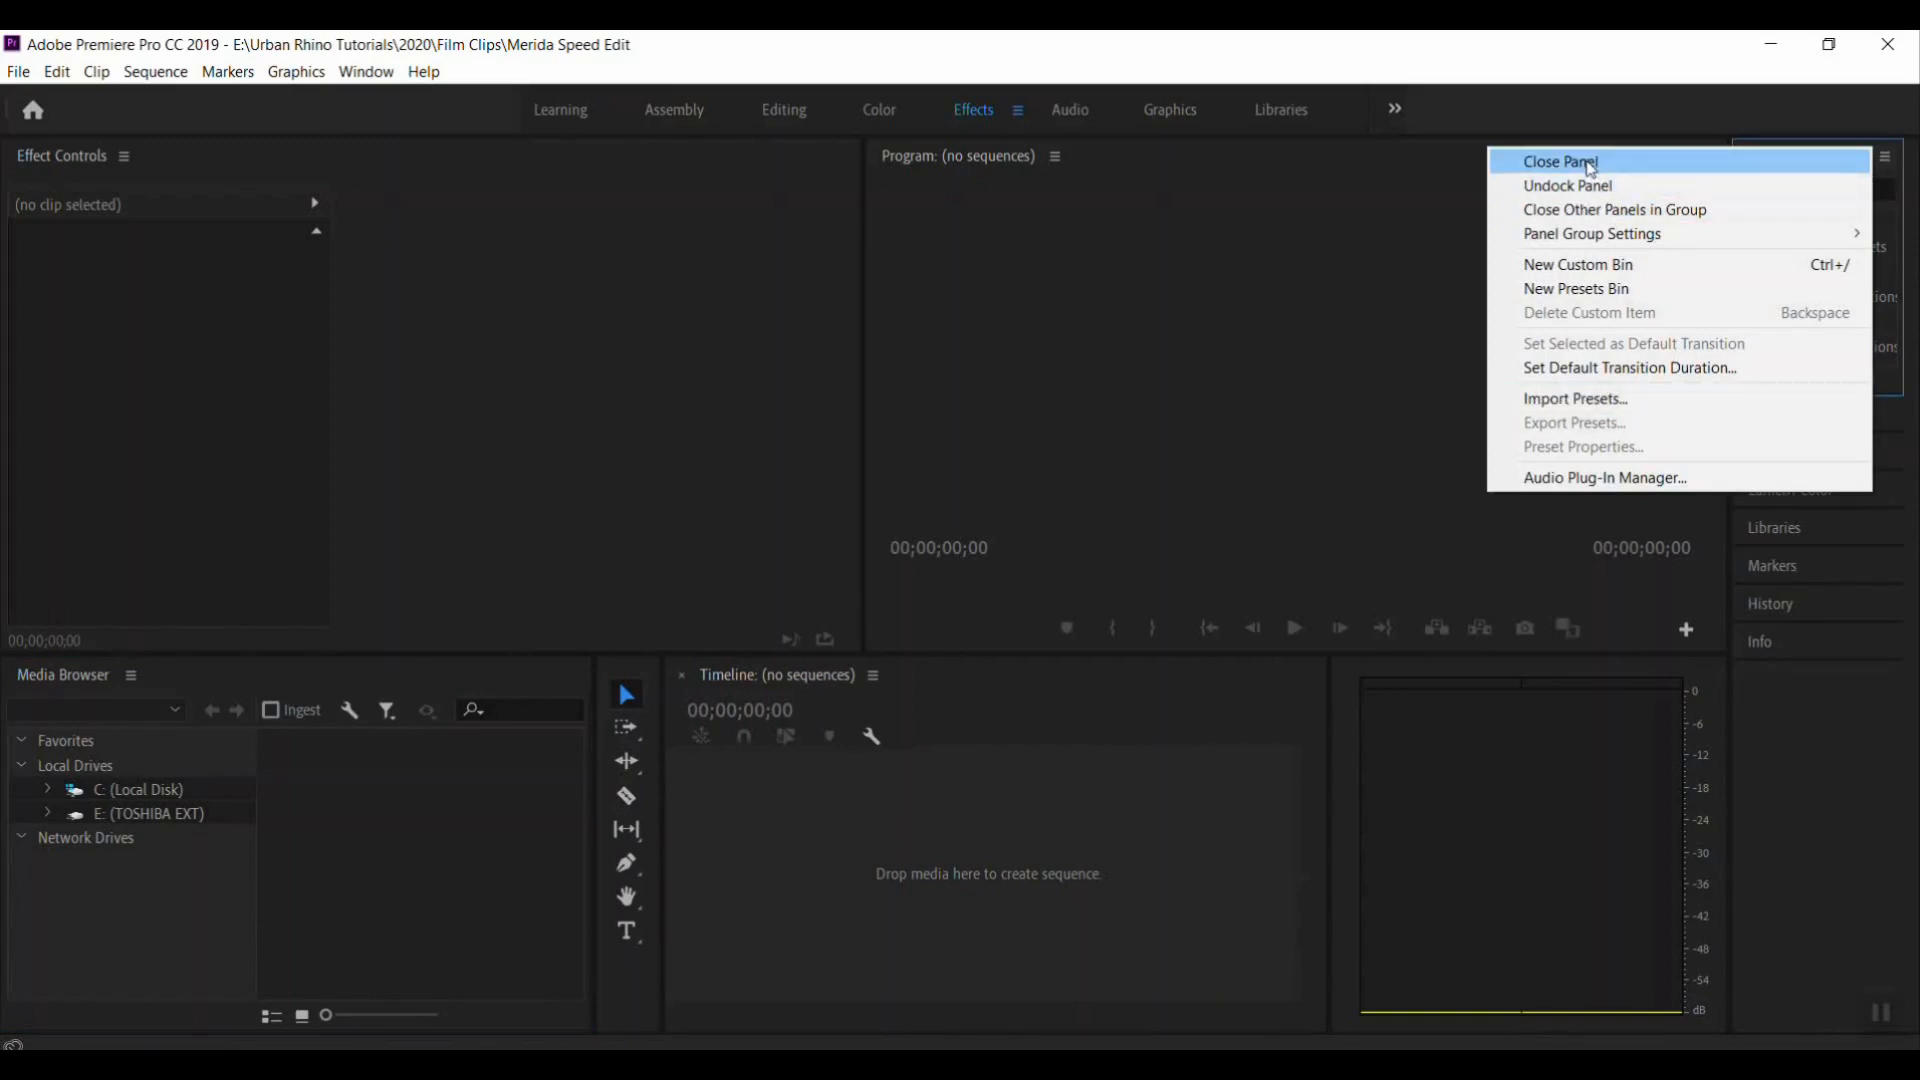
left_click(1590, 165)
left_click(1886, 158)
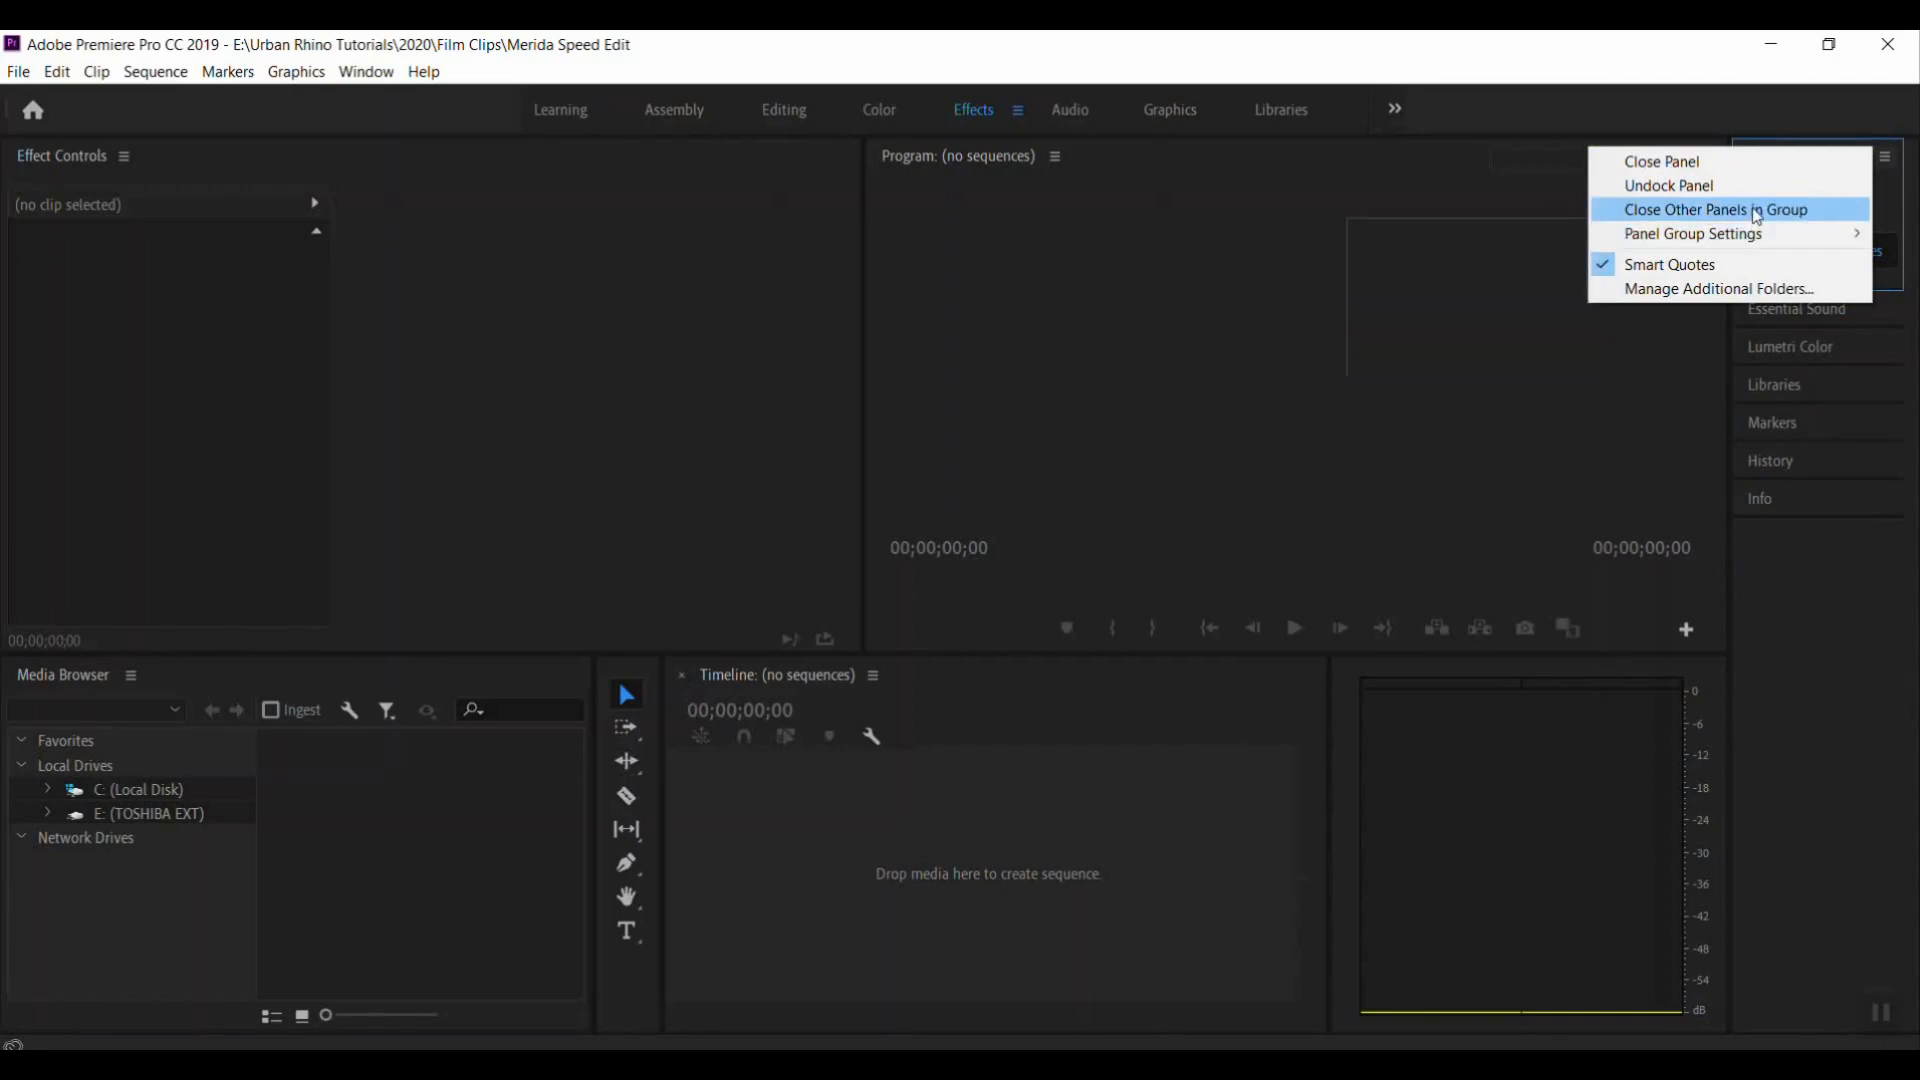
left_click(1757, 211)
left_click(1884, 159)
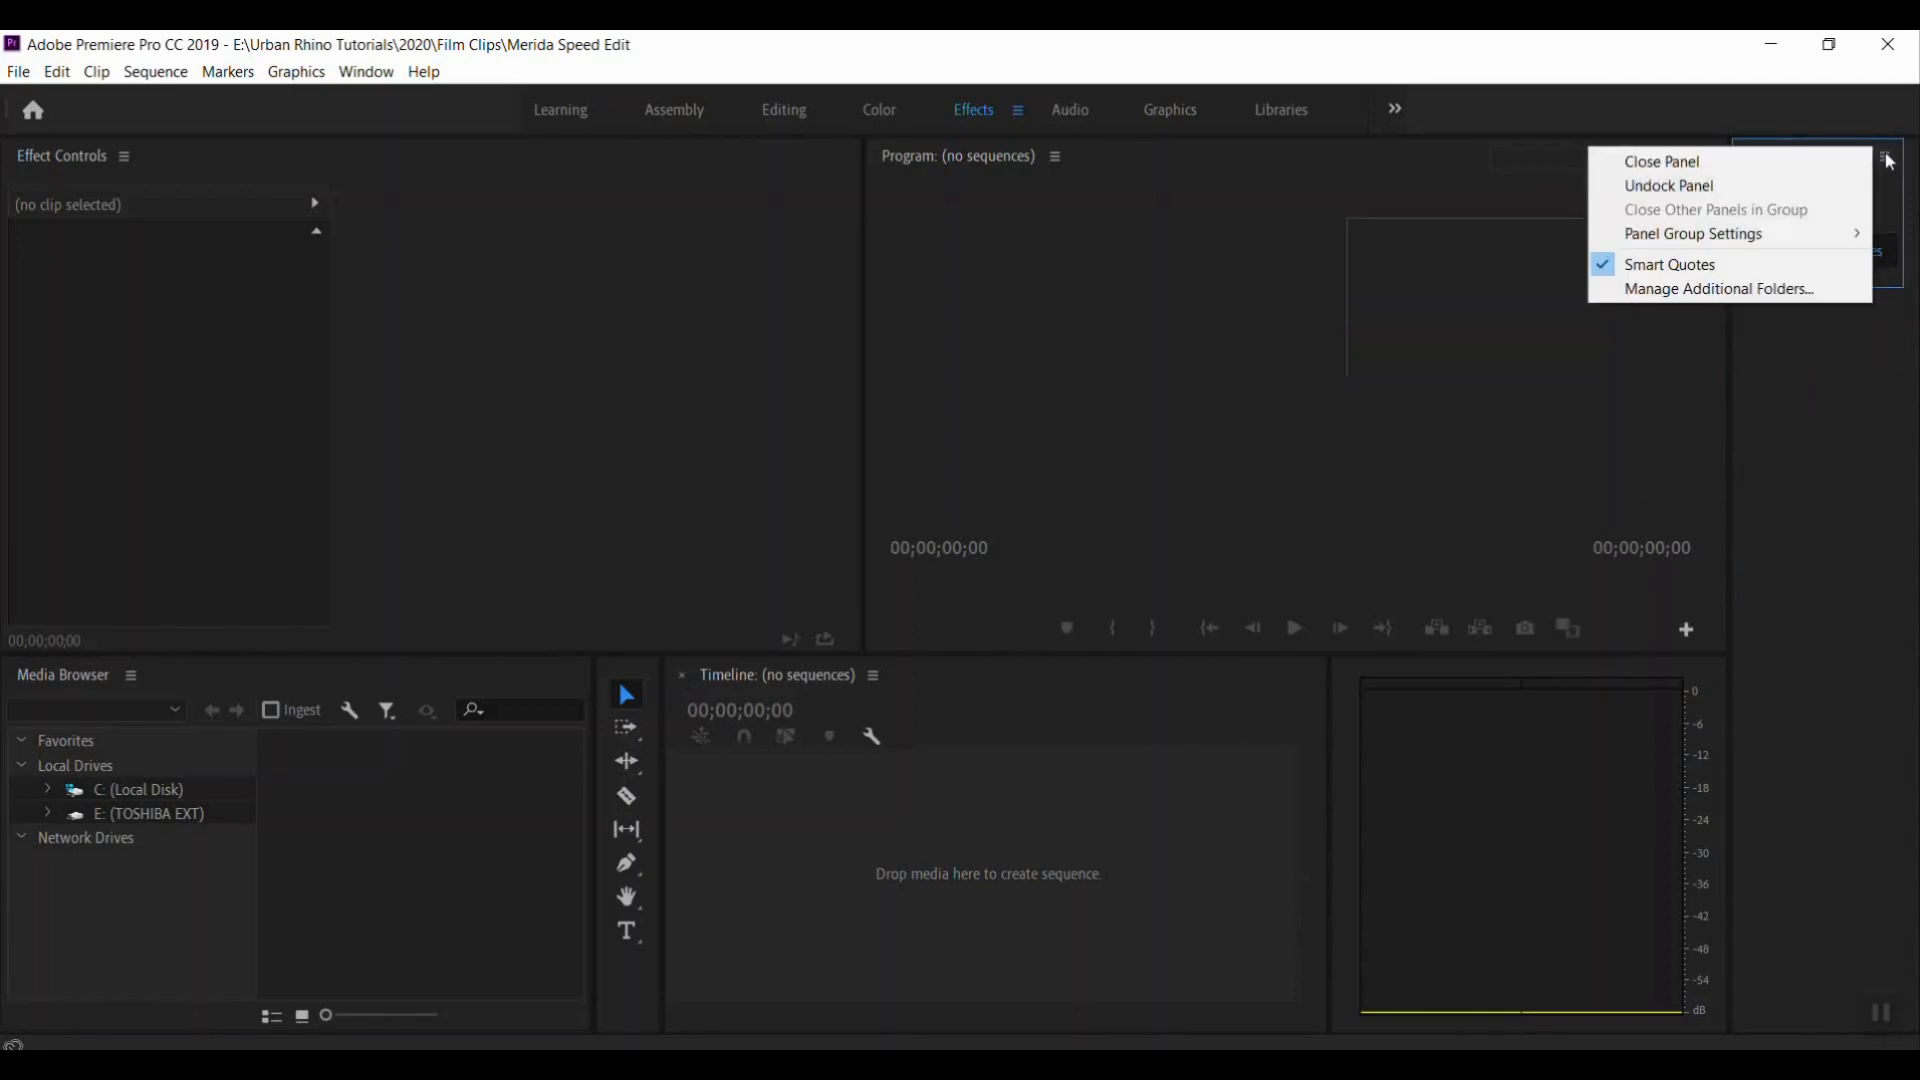
left_click(1759, 162)
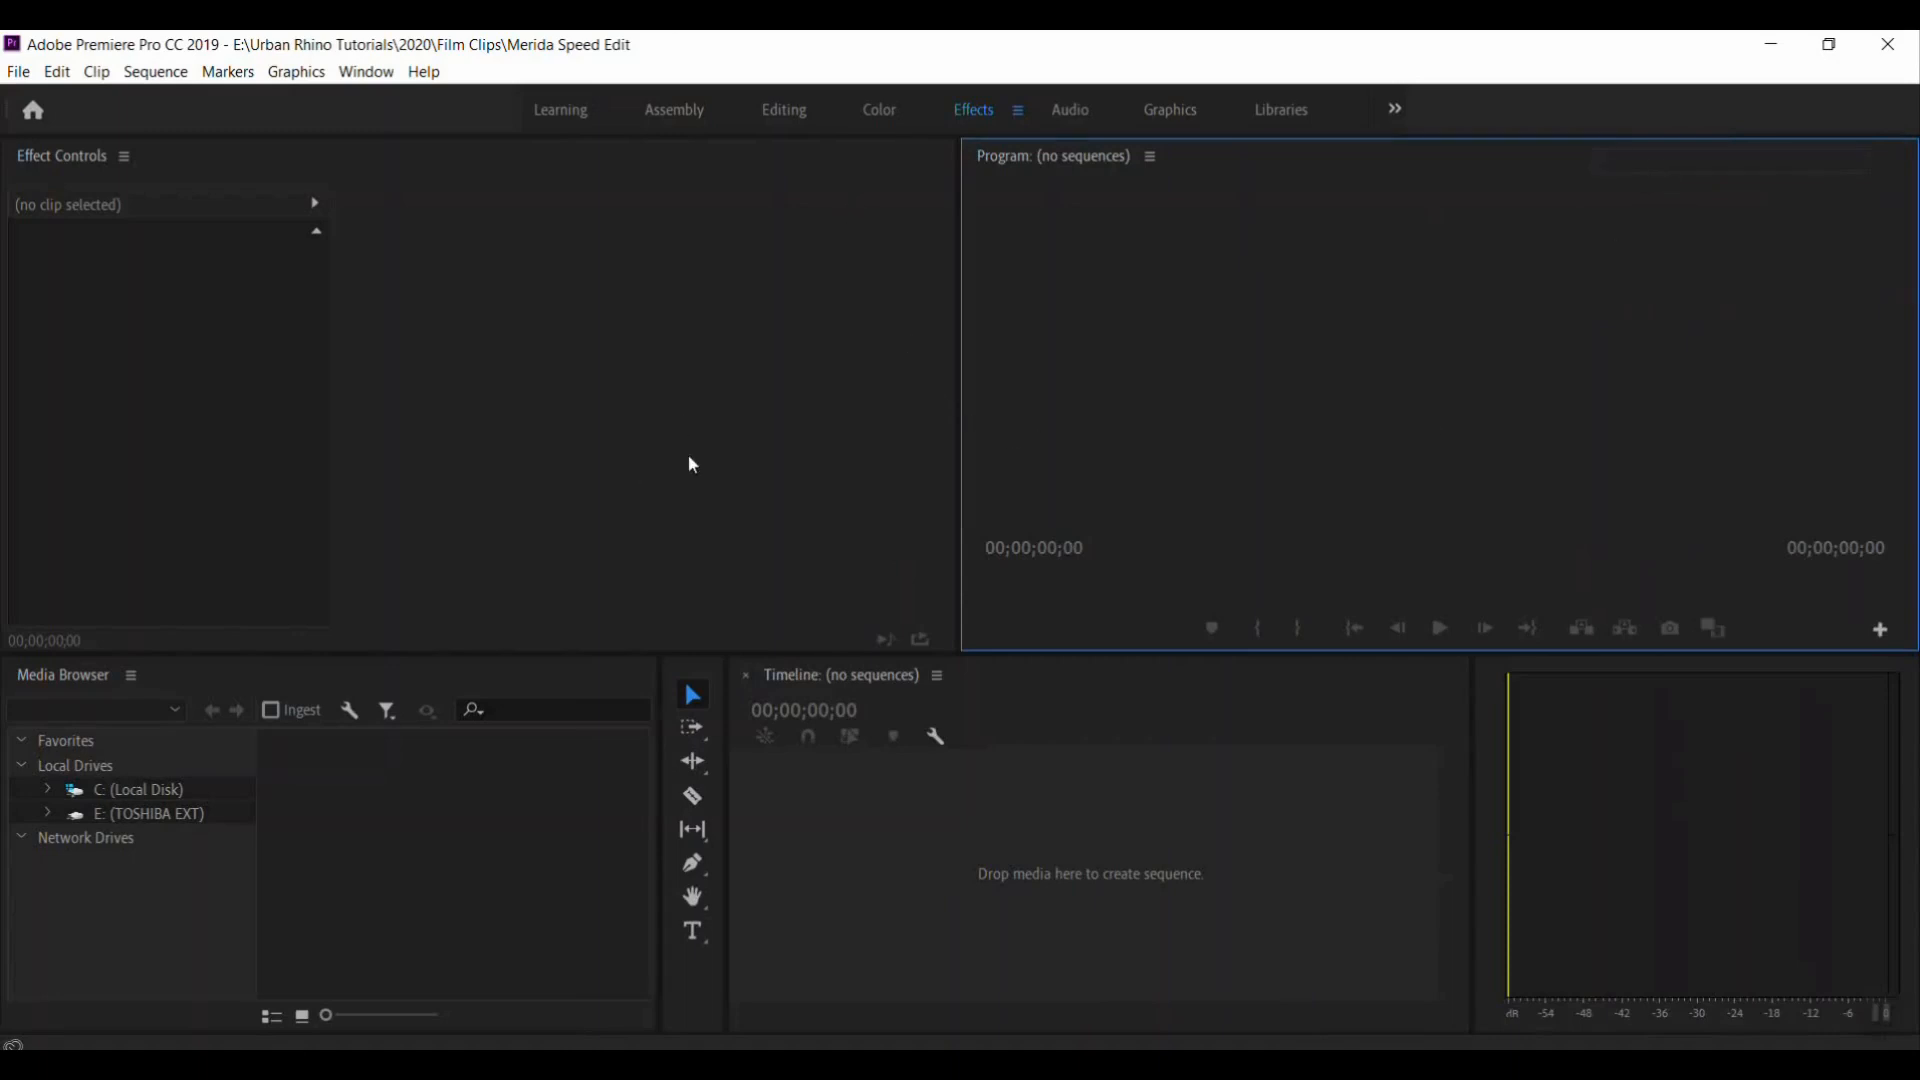
left_click_drag(962, 226, 570, 283)
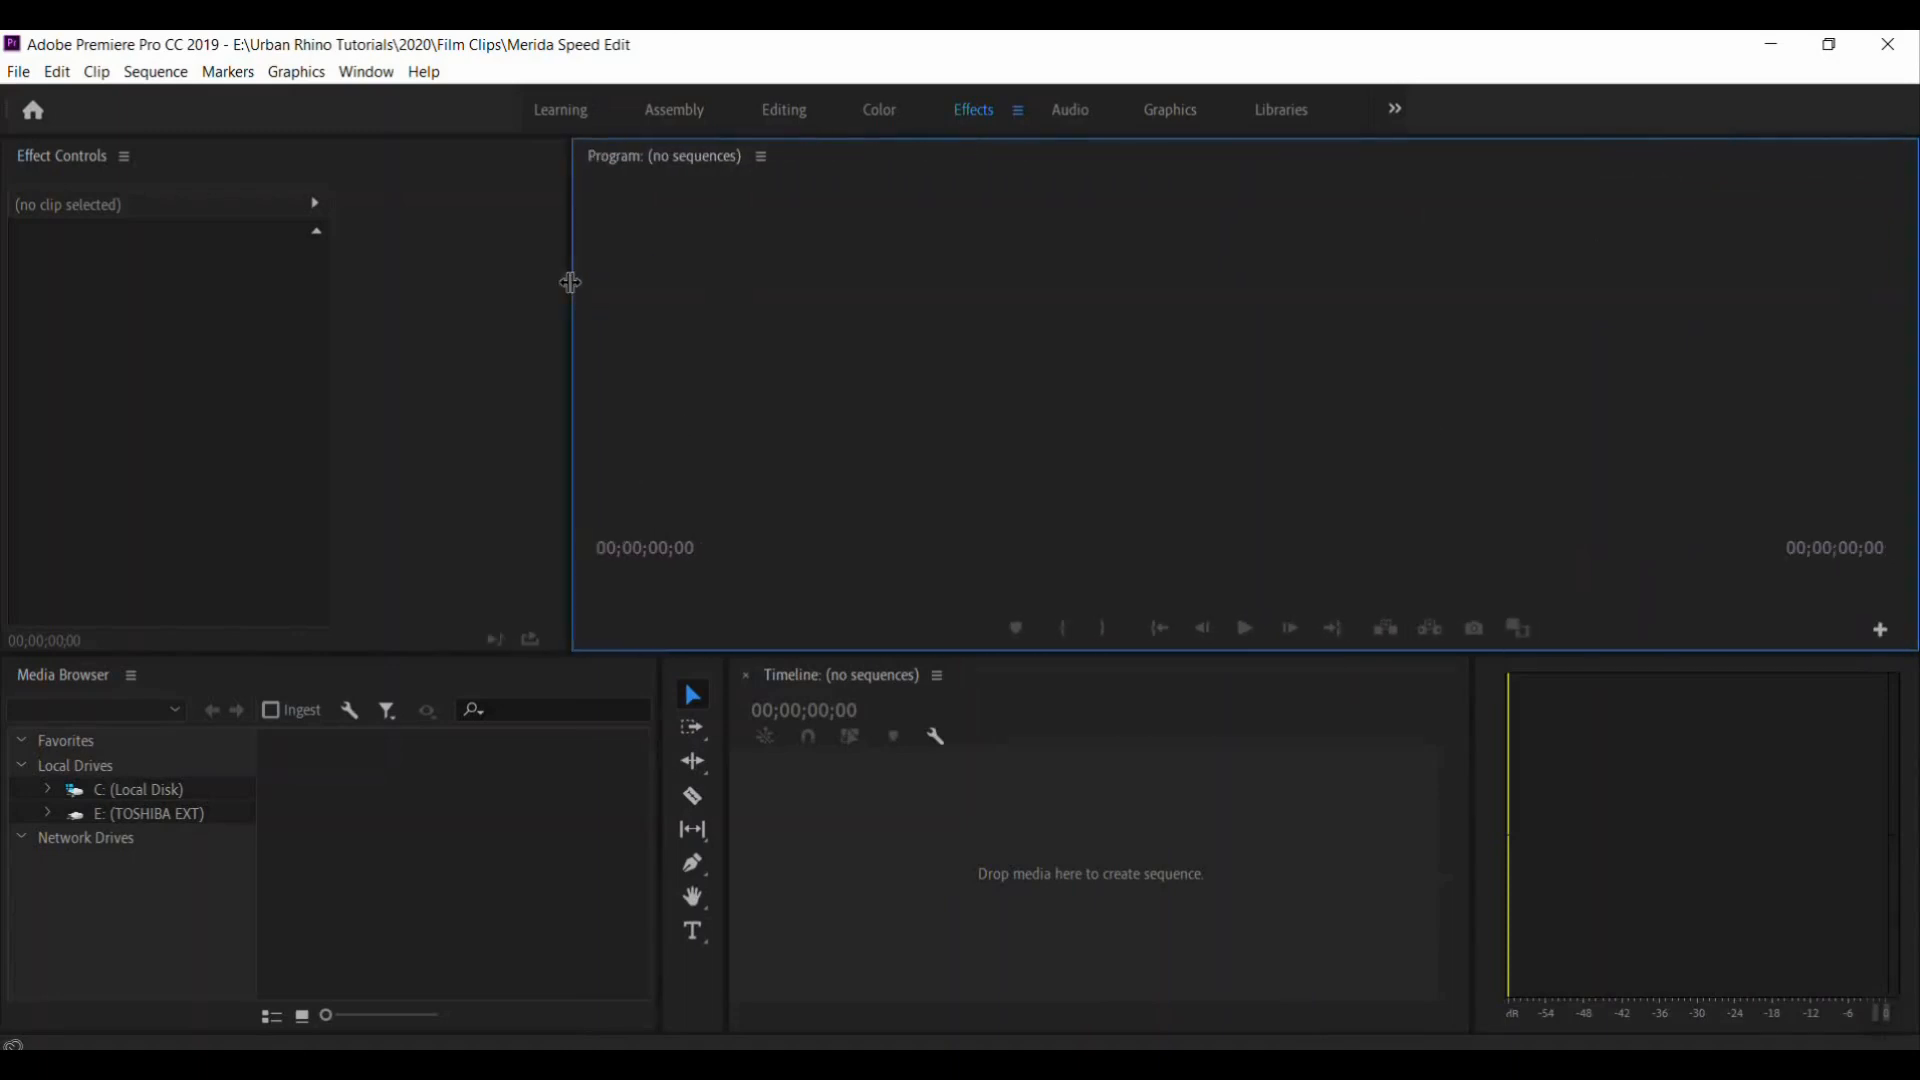
Open the Urban Rhino Photography folder on the E: (TOSHIBA EXT) drive in the Media Browser
left_click(141, 819)
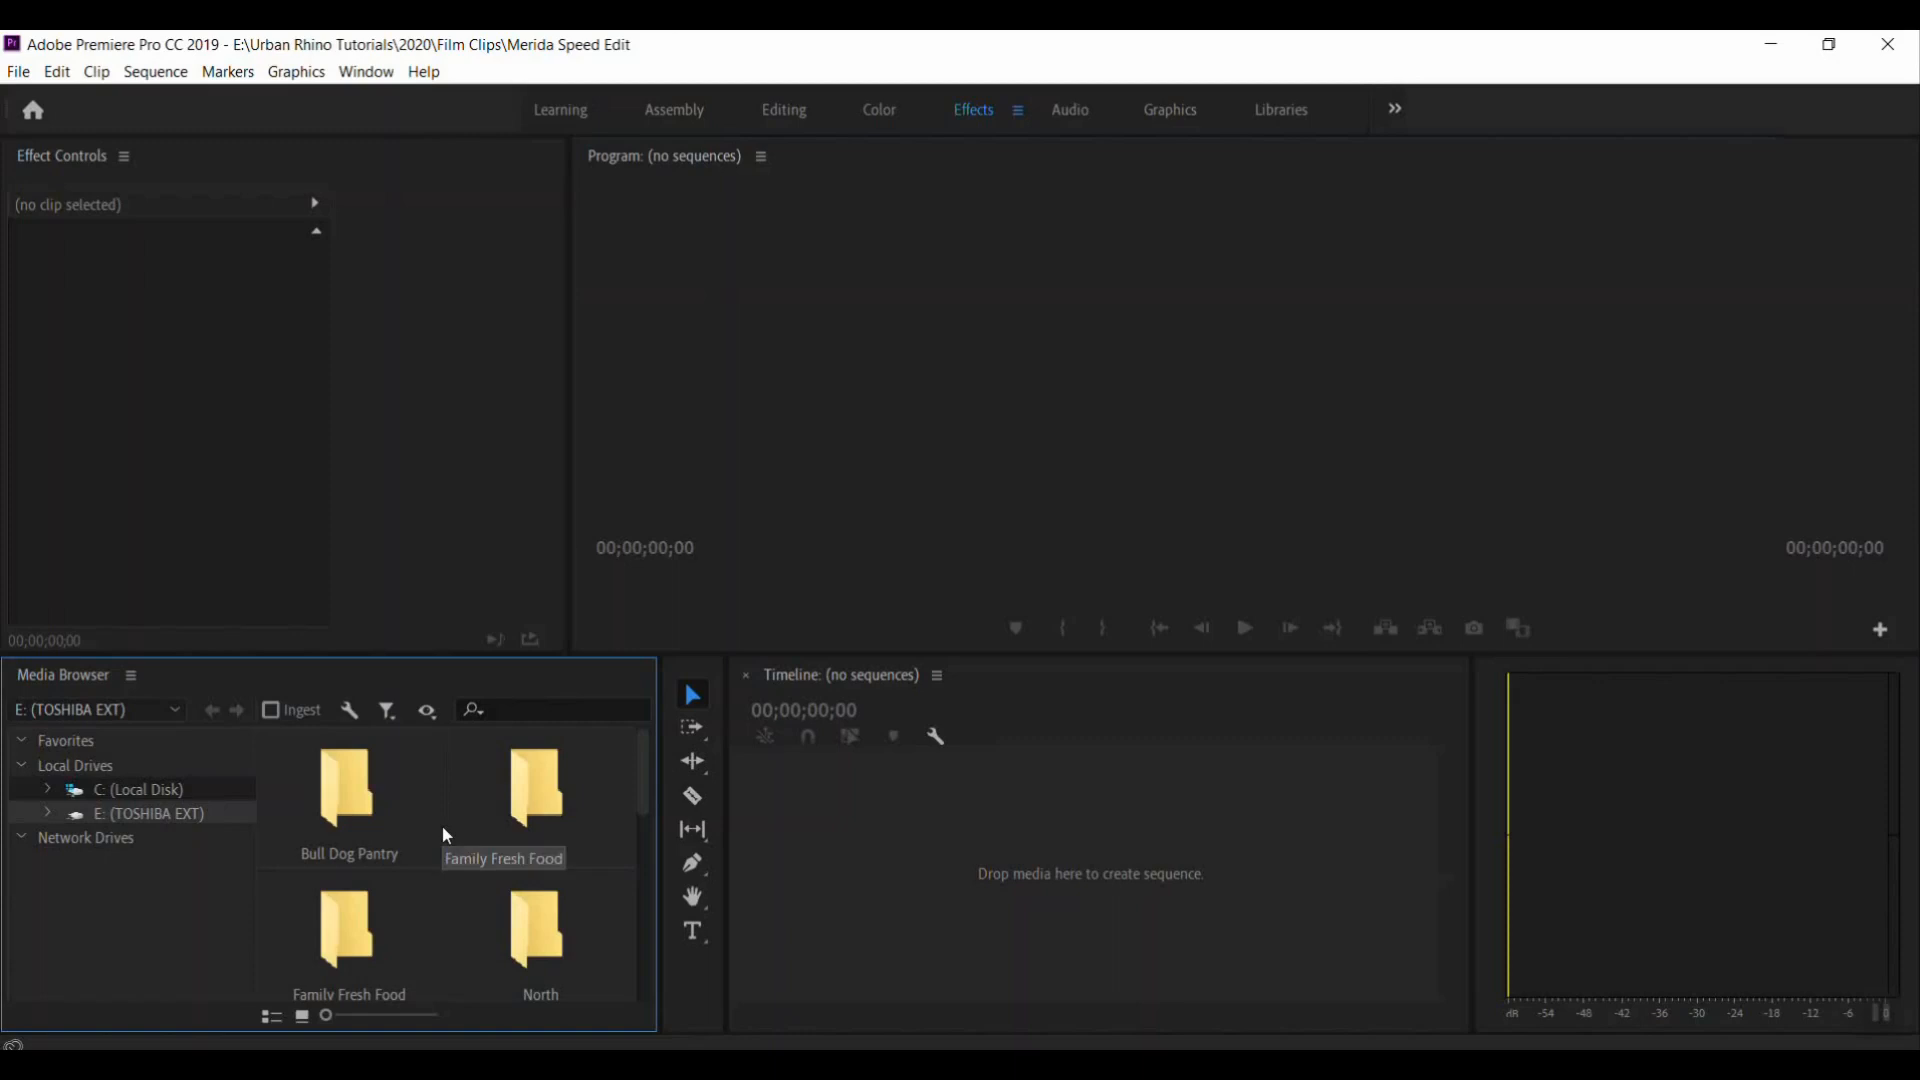
scroll(458, 855, "down", 5)
scroll(505, 858, "down", 2)
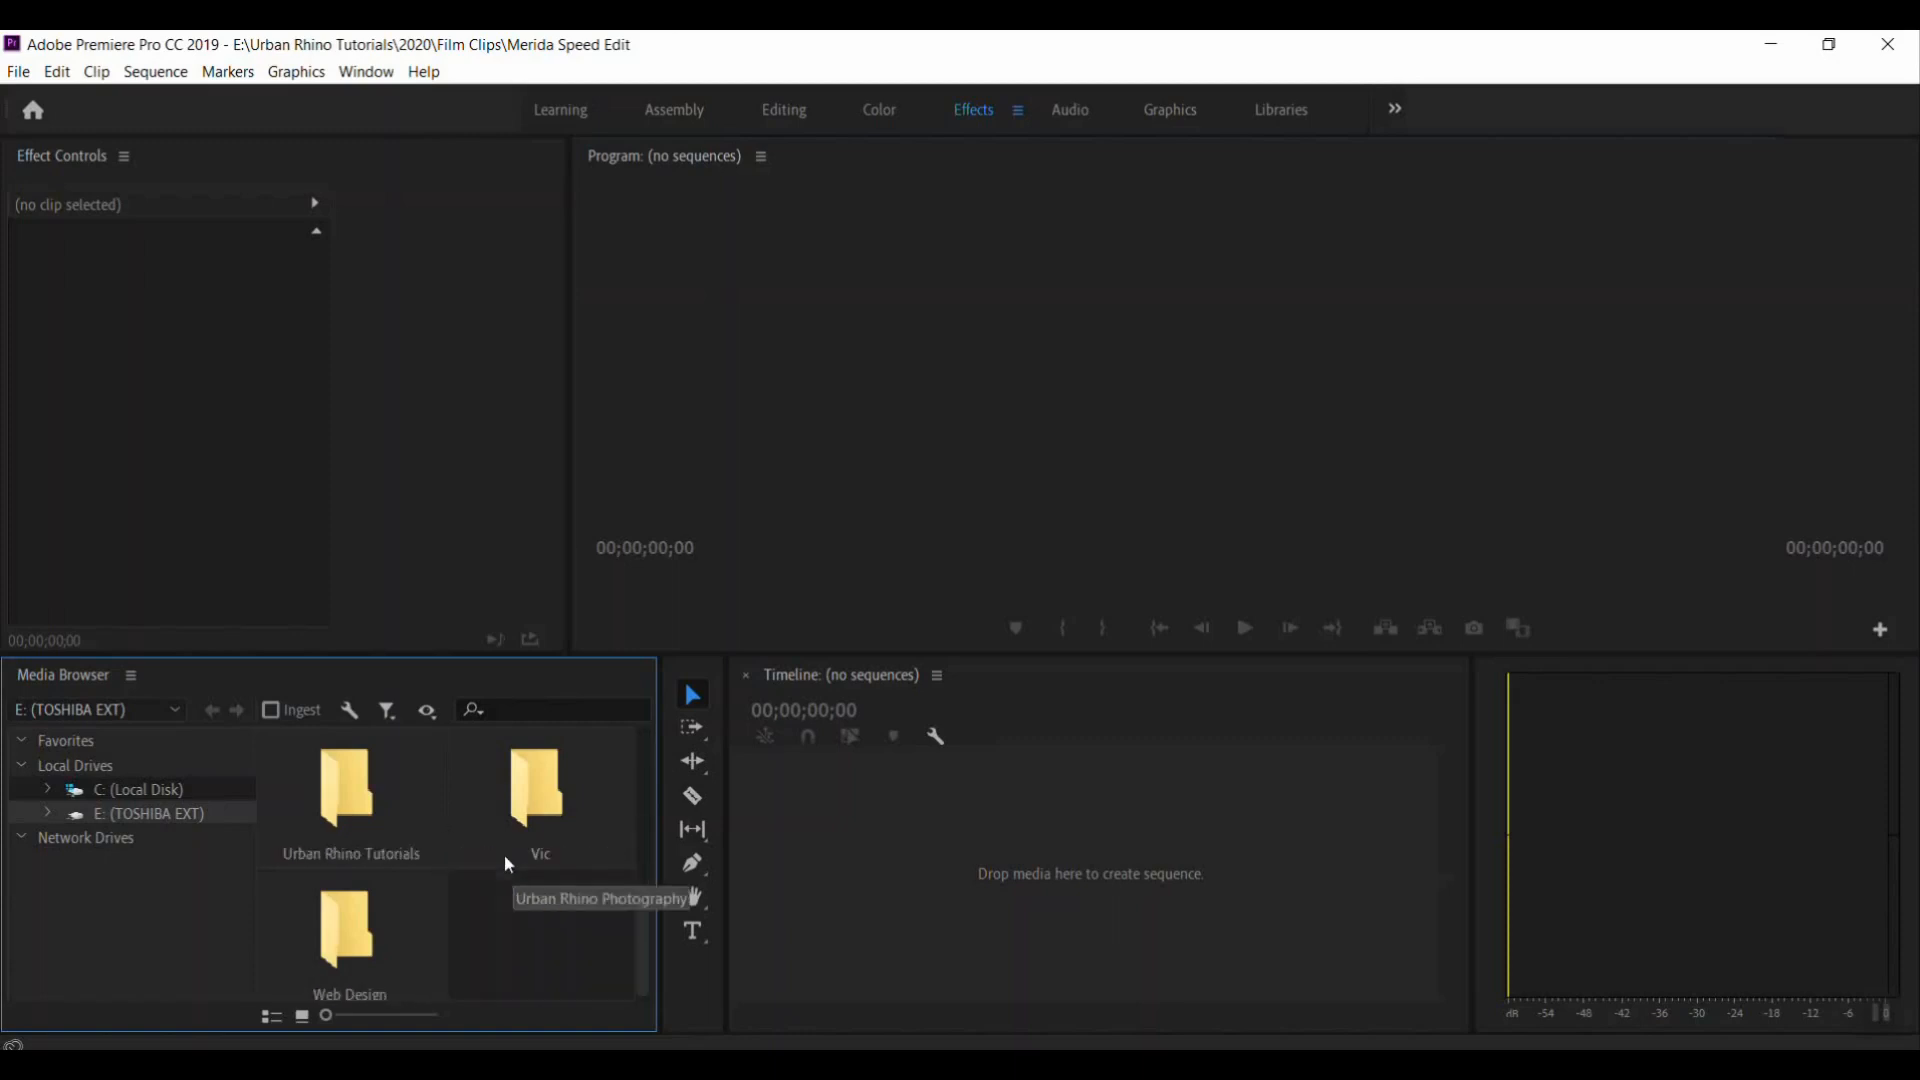
scroll(508, 864, "up", 2)
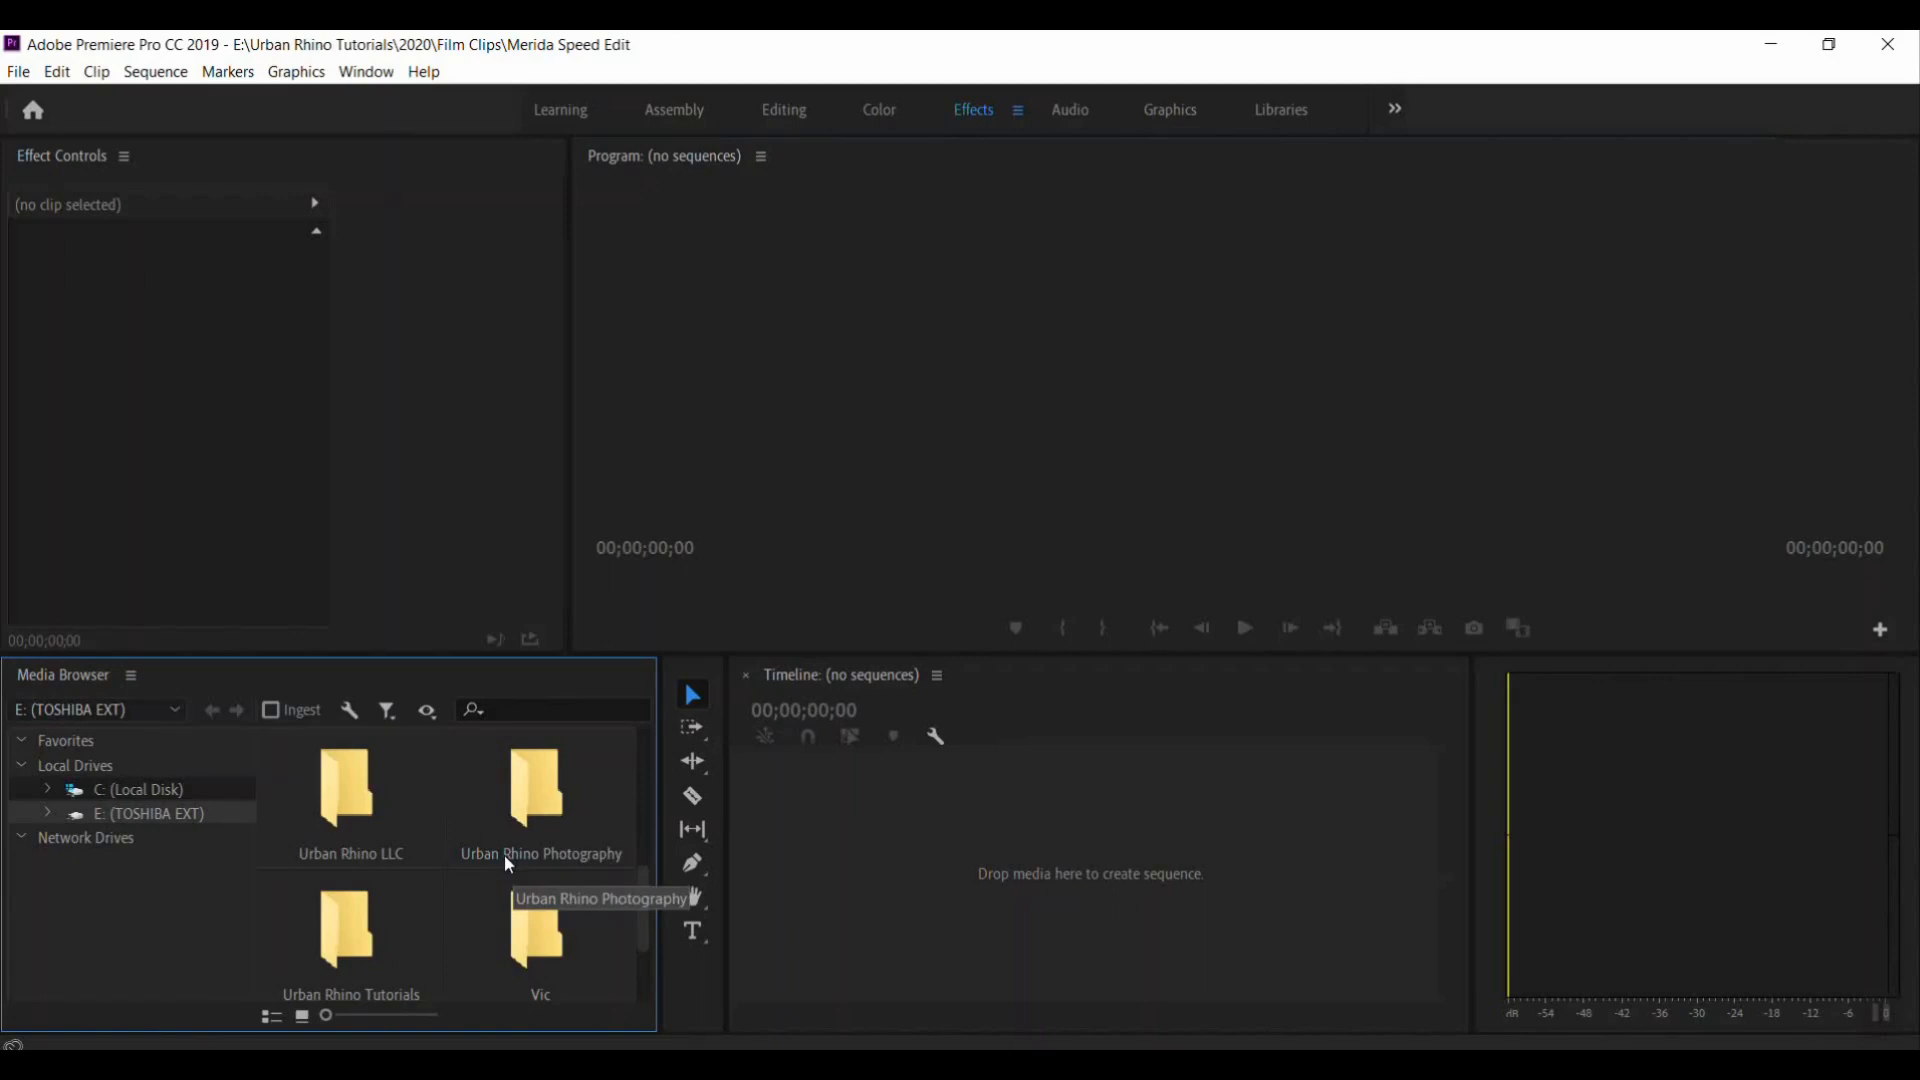
double_click(527, 782)
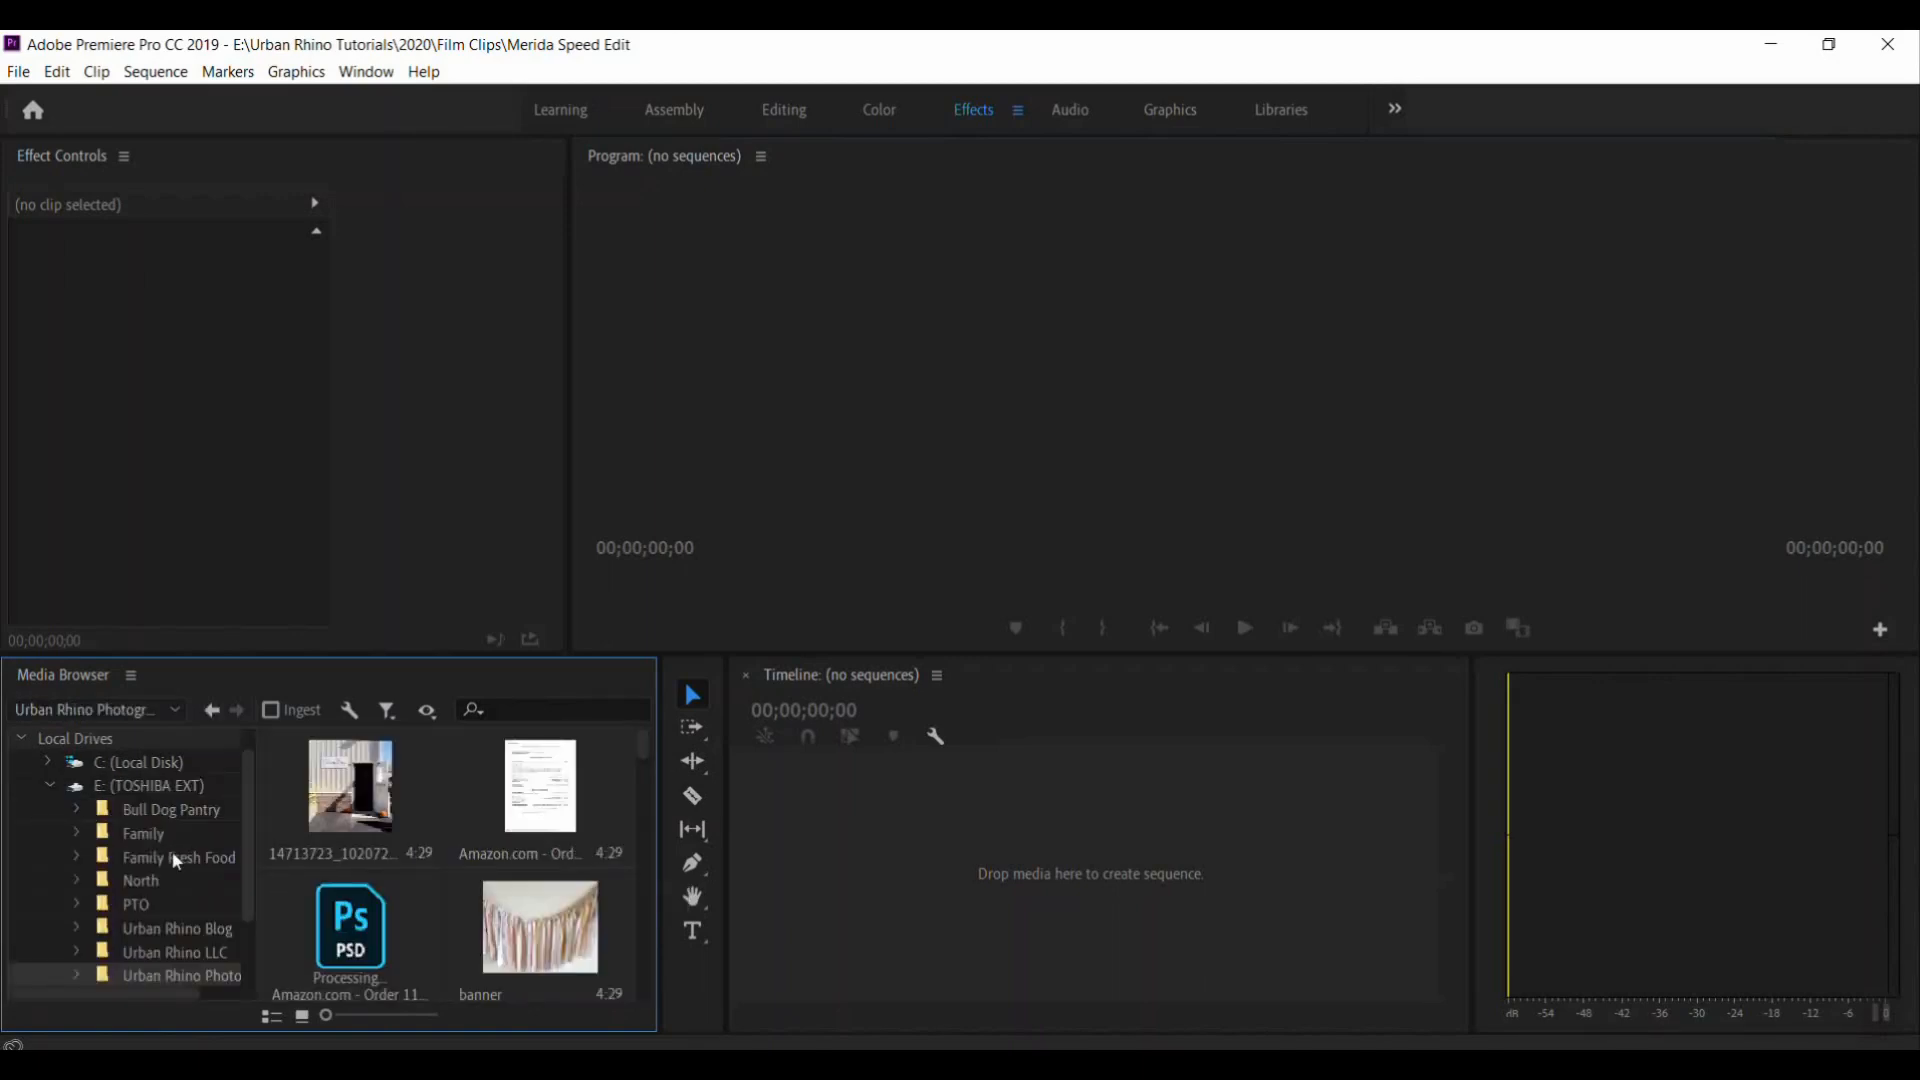
Expand Urban Rhino Photography in the folder tree and open the Characters subfolder nested inside its Characters folder
scroll(170, 877, "down", 1)
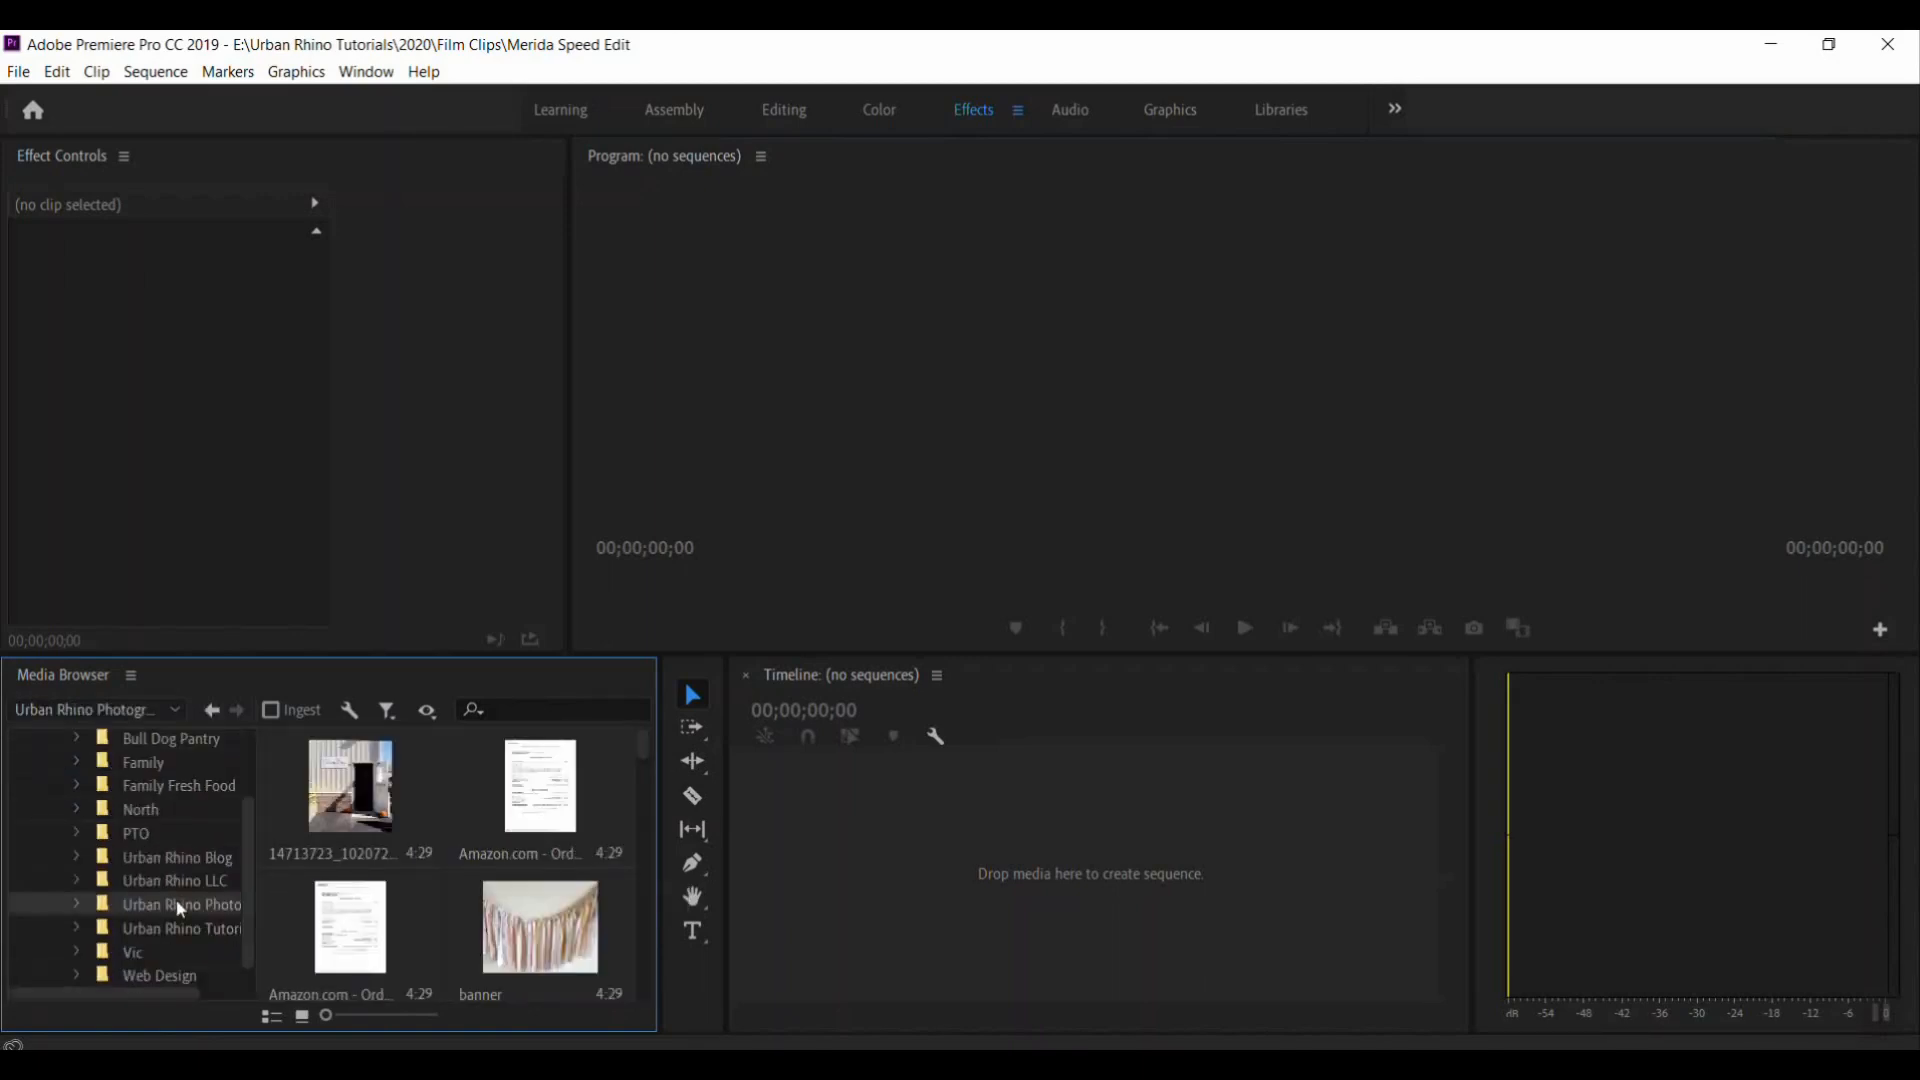
scroll(181, 910, "up", 1)
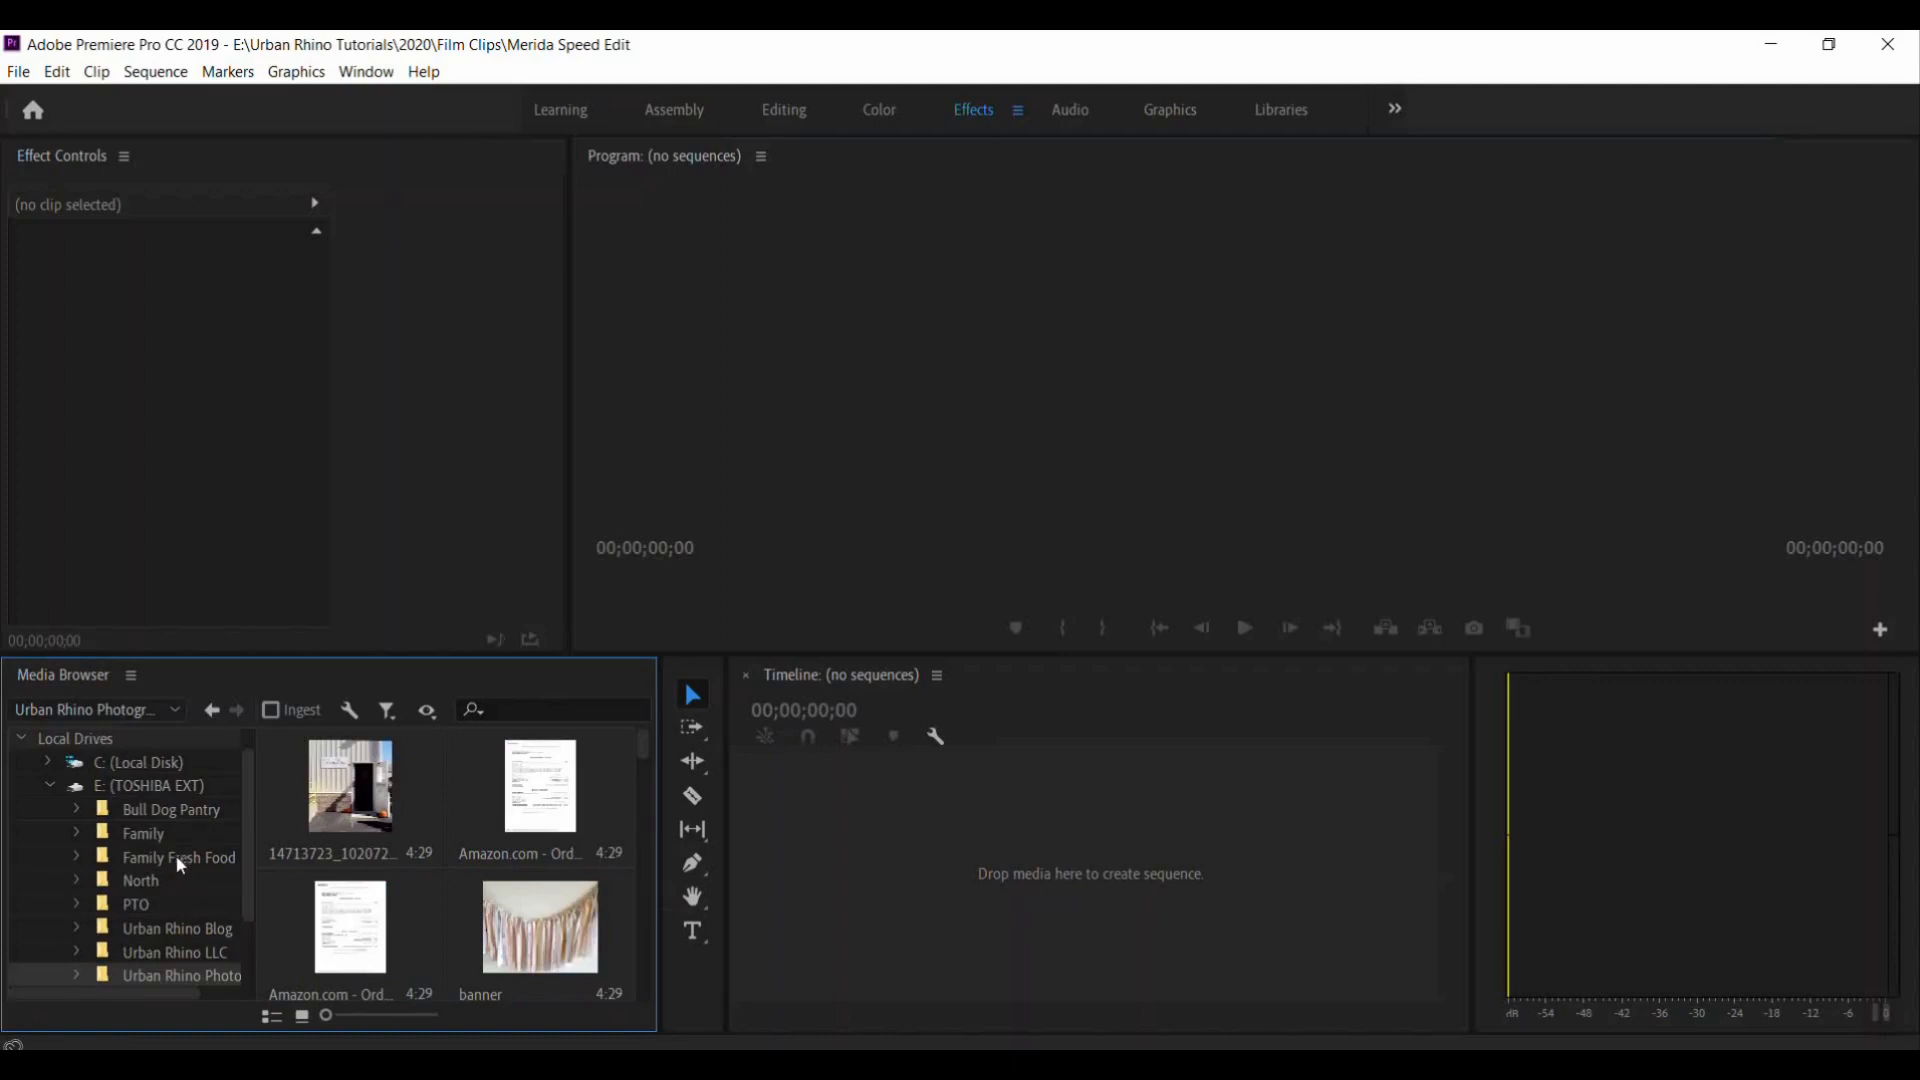
scroll(178, 872, "down", 1)
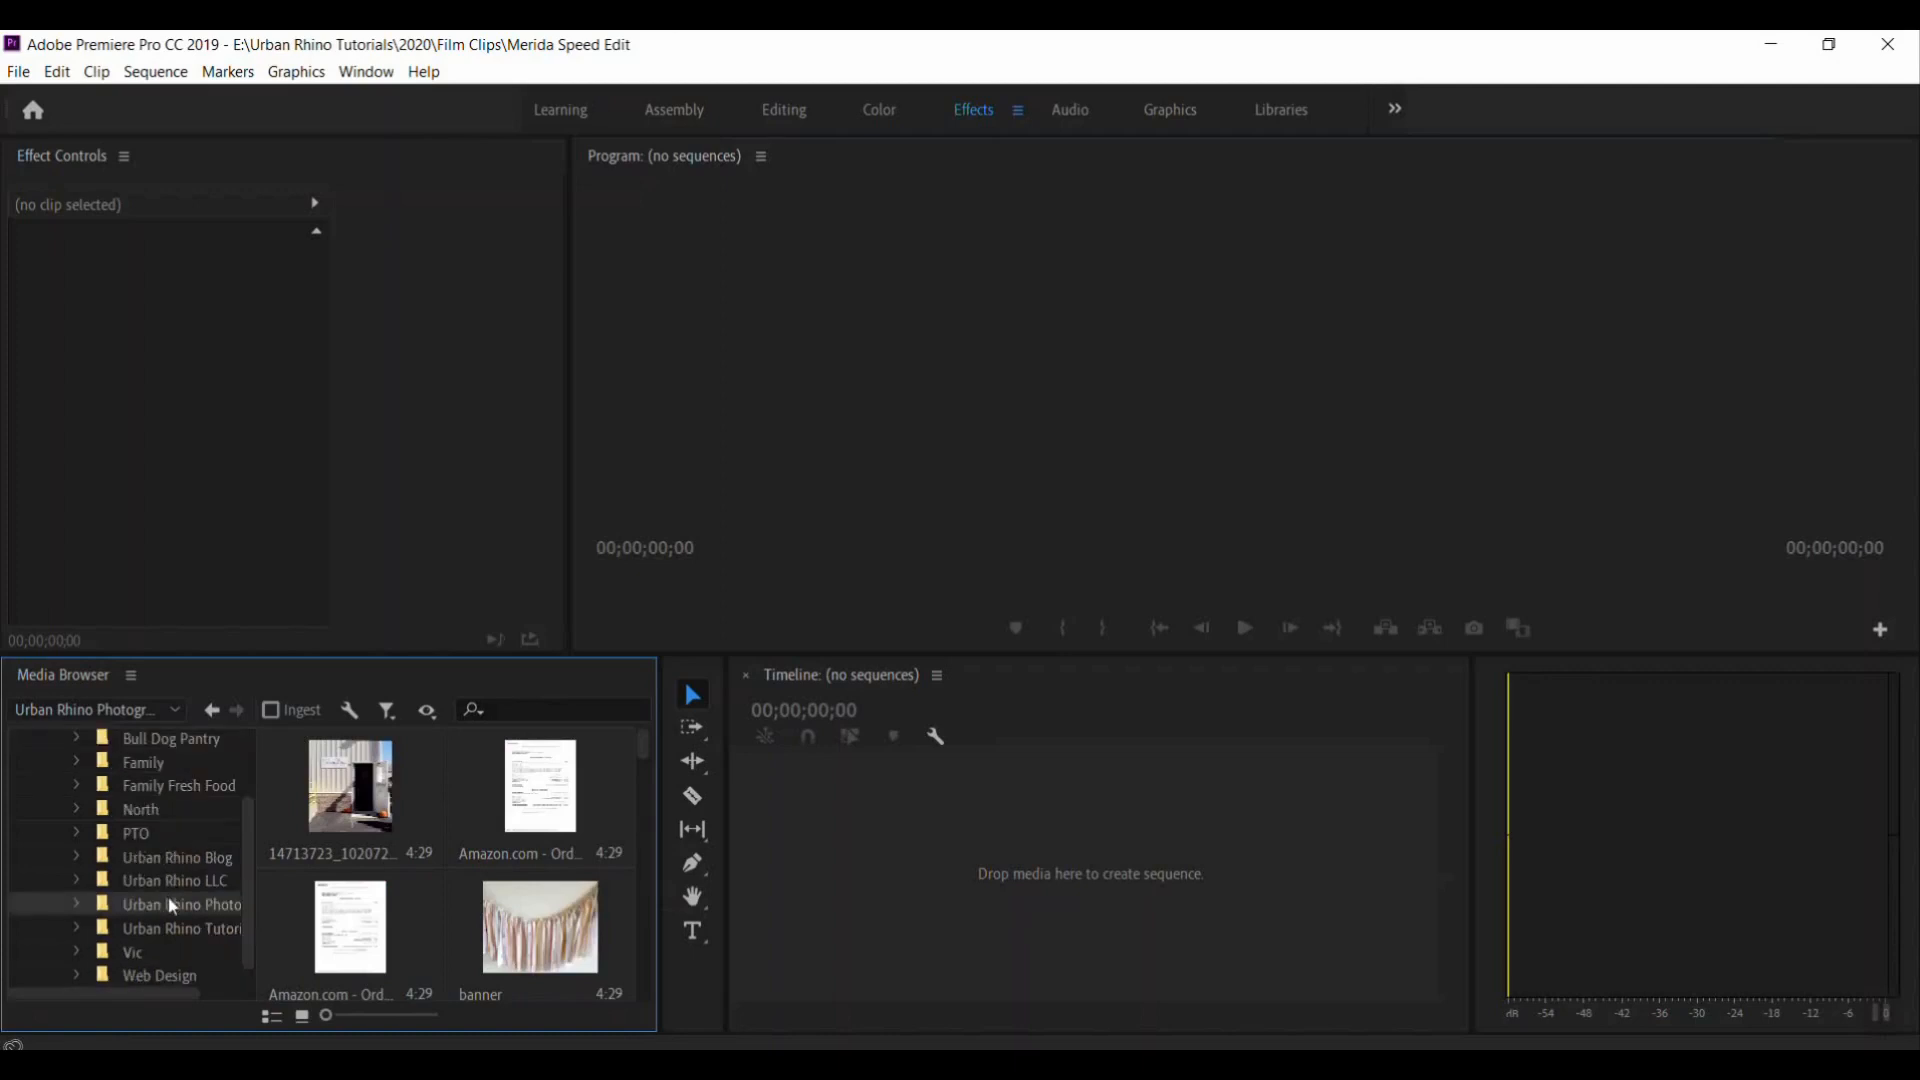
left_click(78, 905)
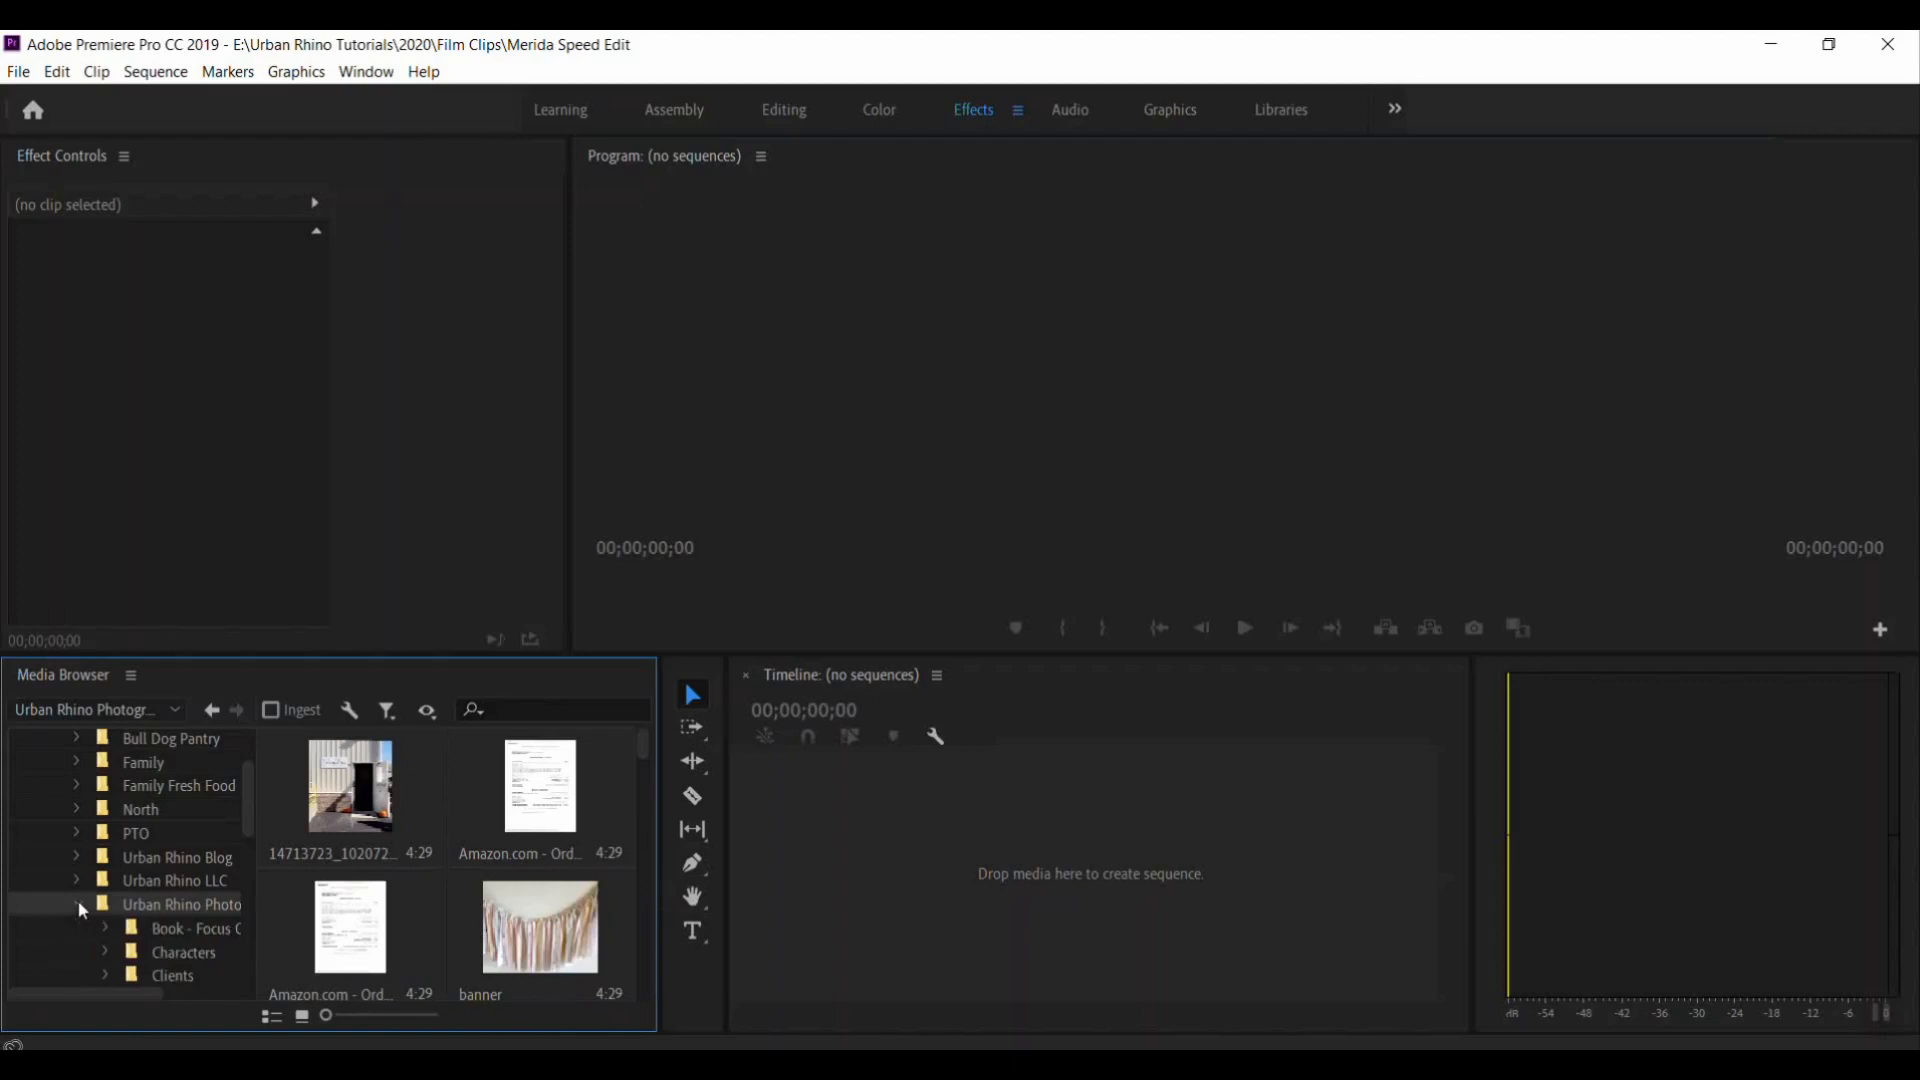
scroll(165, 861, "down", 1)
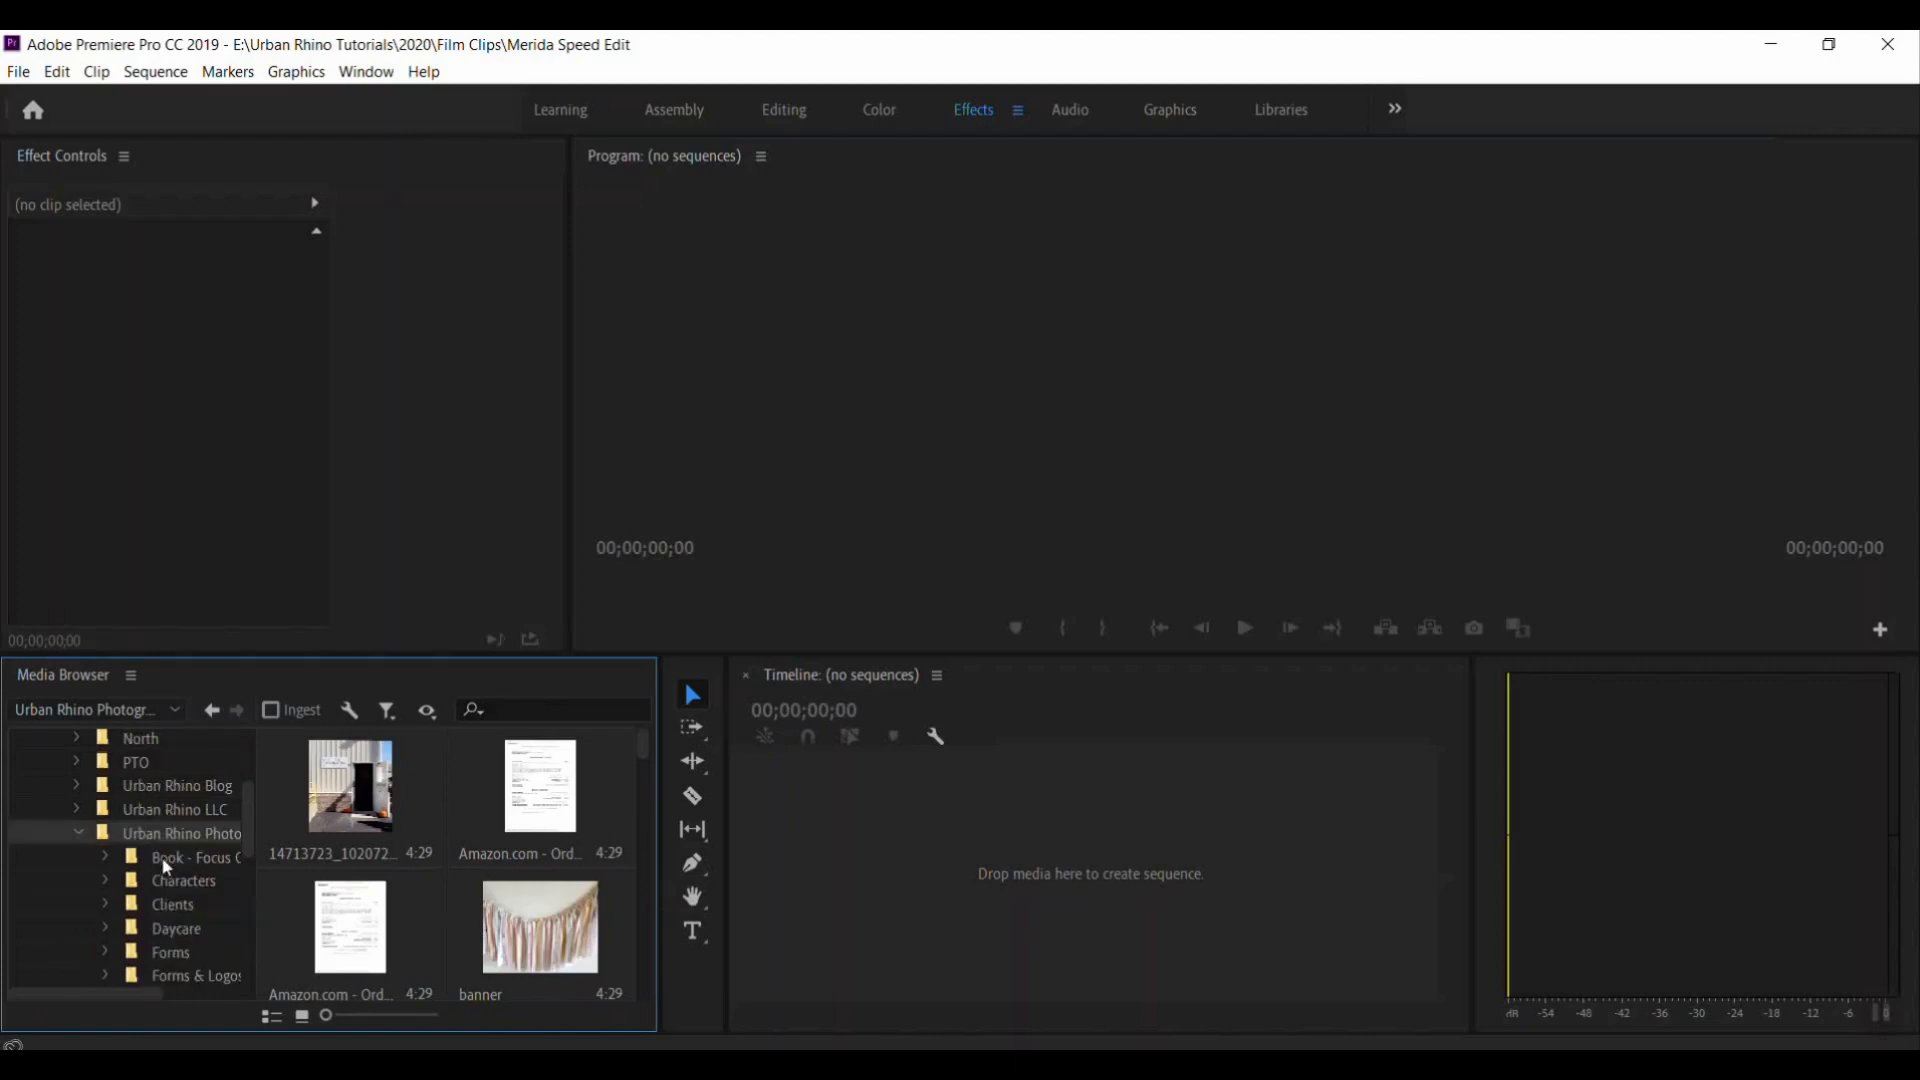
left_click(107, 881)
scroll(148, 893, "down", 1)
left_click(200, 836)
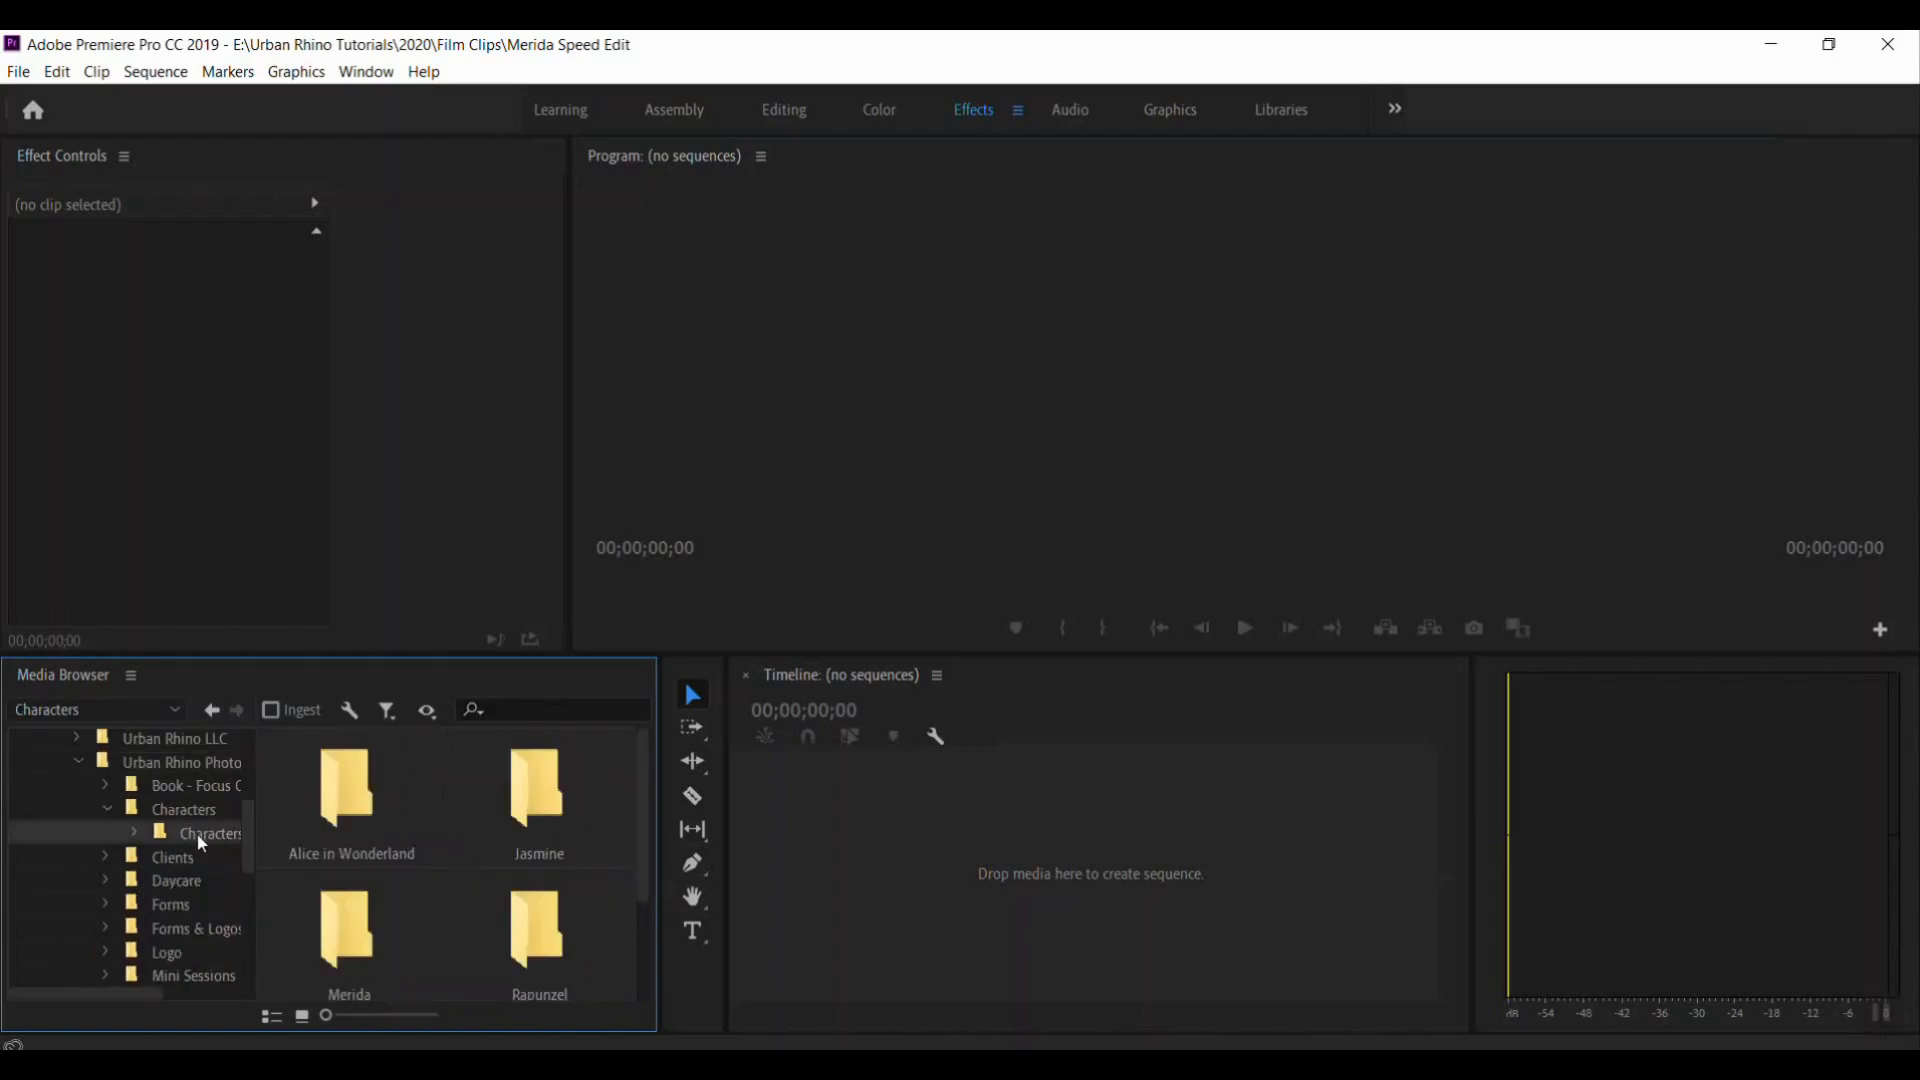
Open the Best folder inside the Merida folder in the Media Browser and make the browser area taller
scroll(447, 831, "down", 1)
double_click(362, 806)
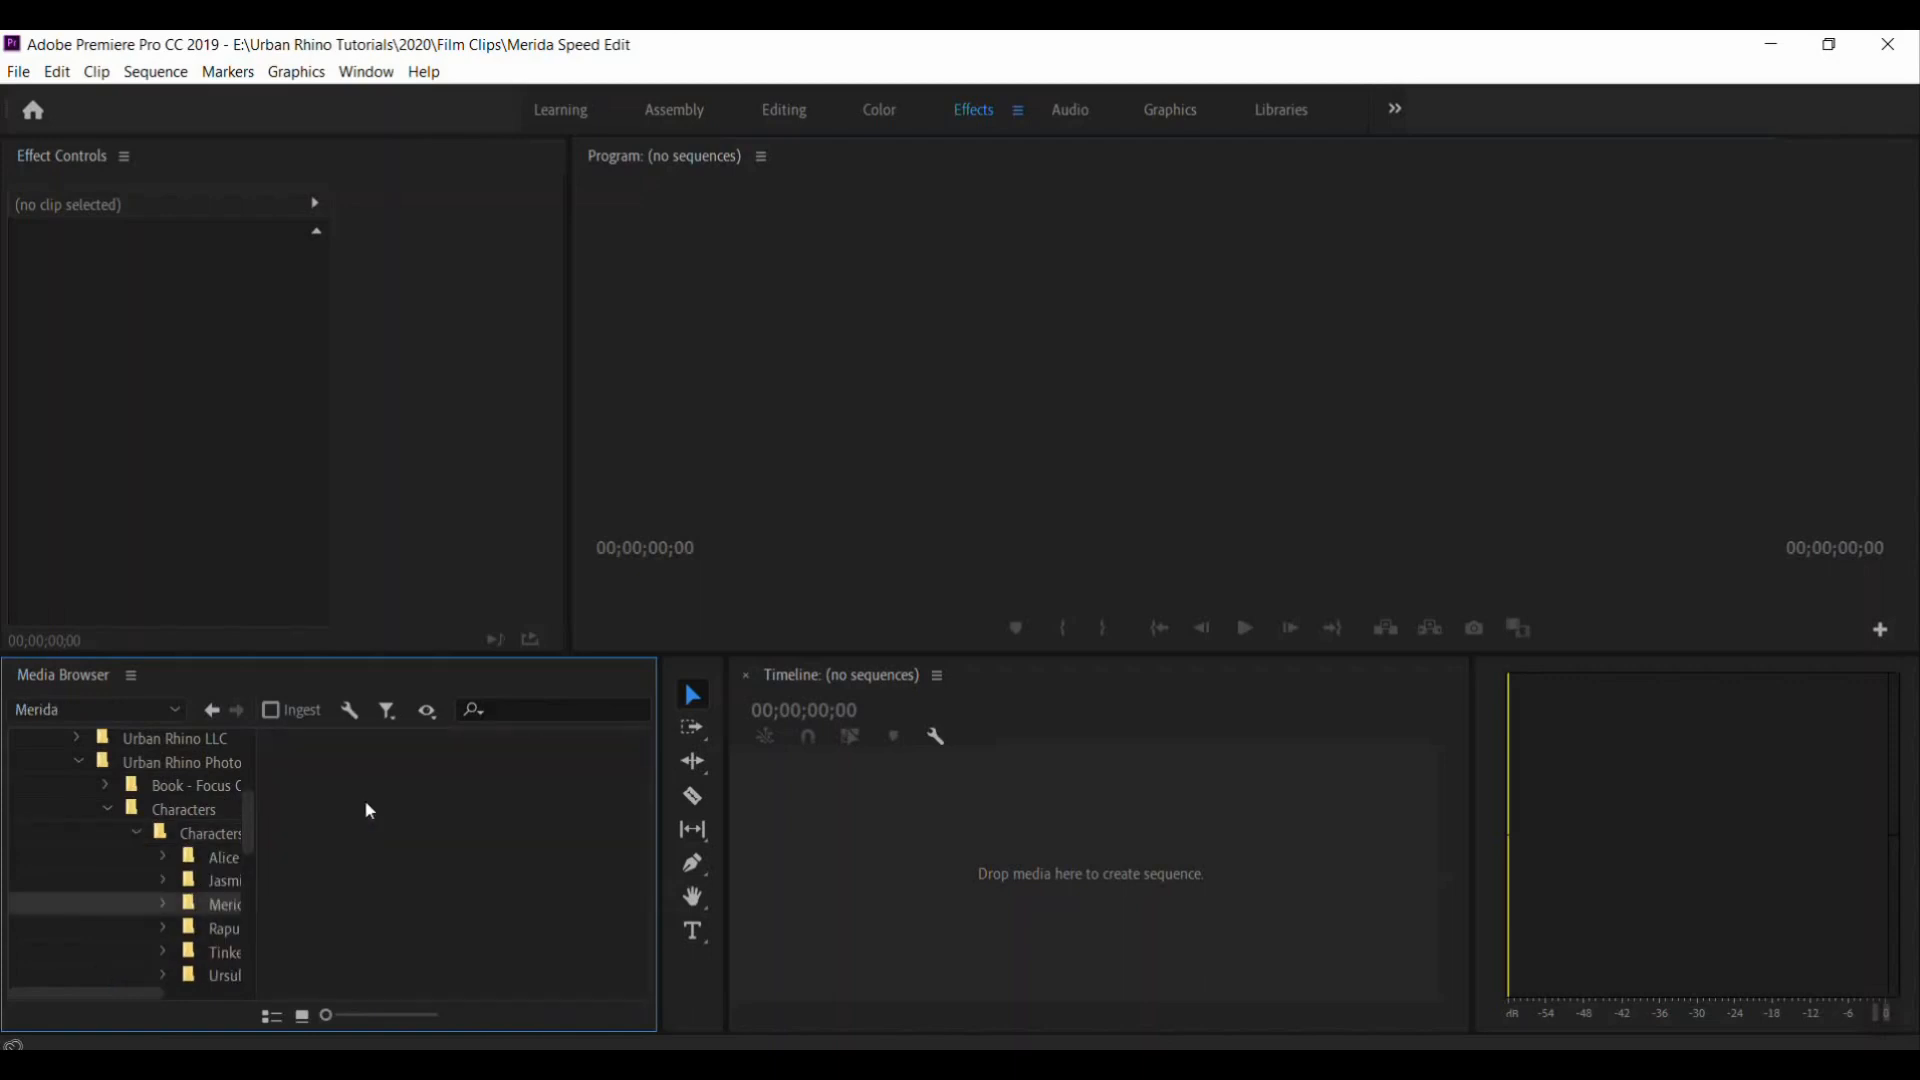
double_click(403, 828)
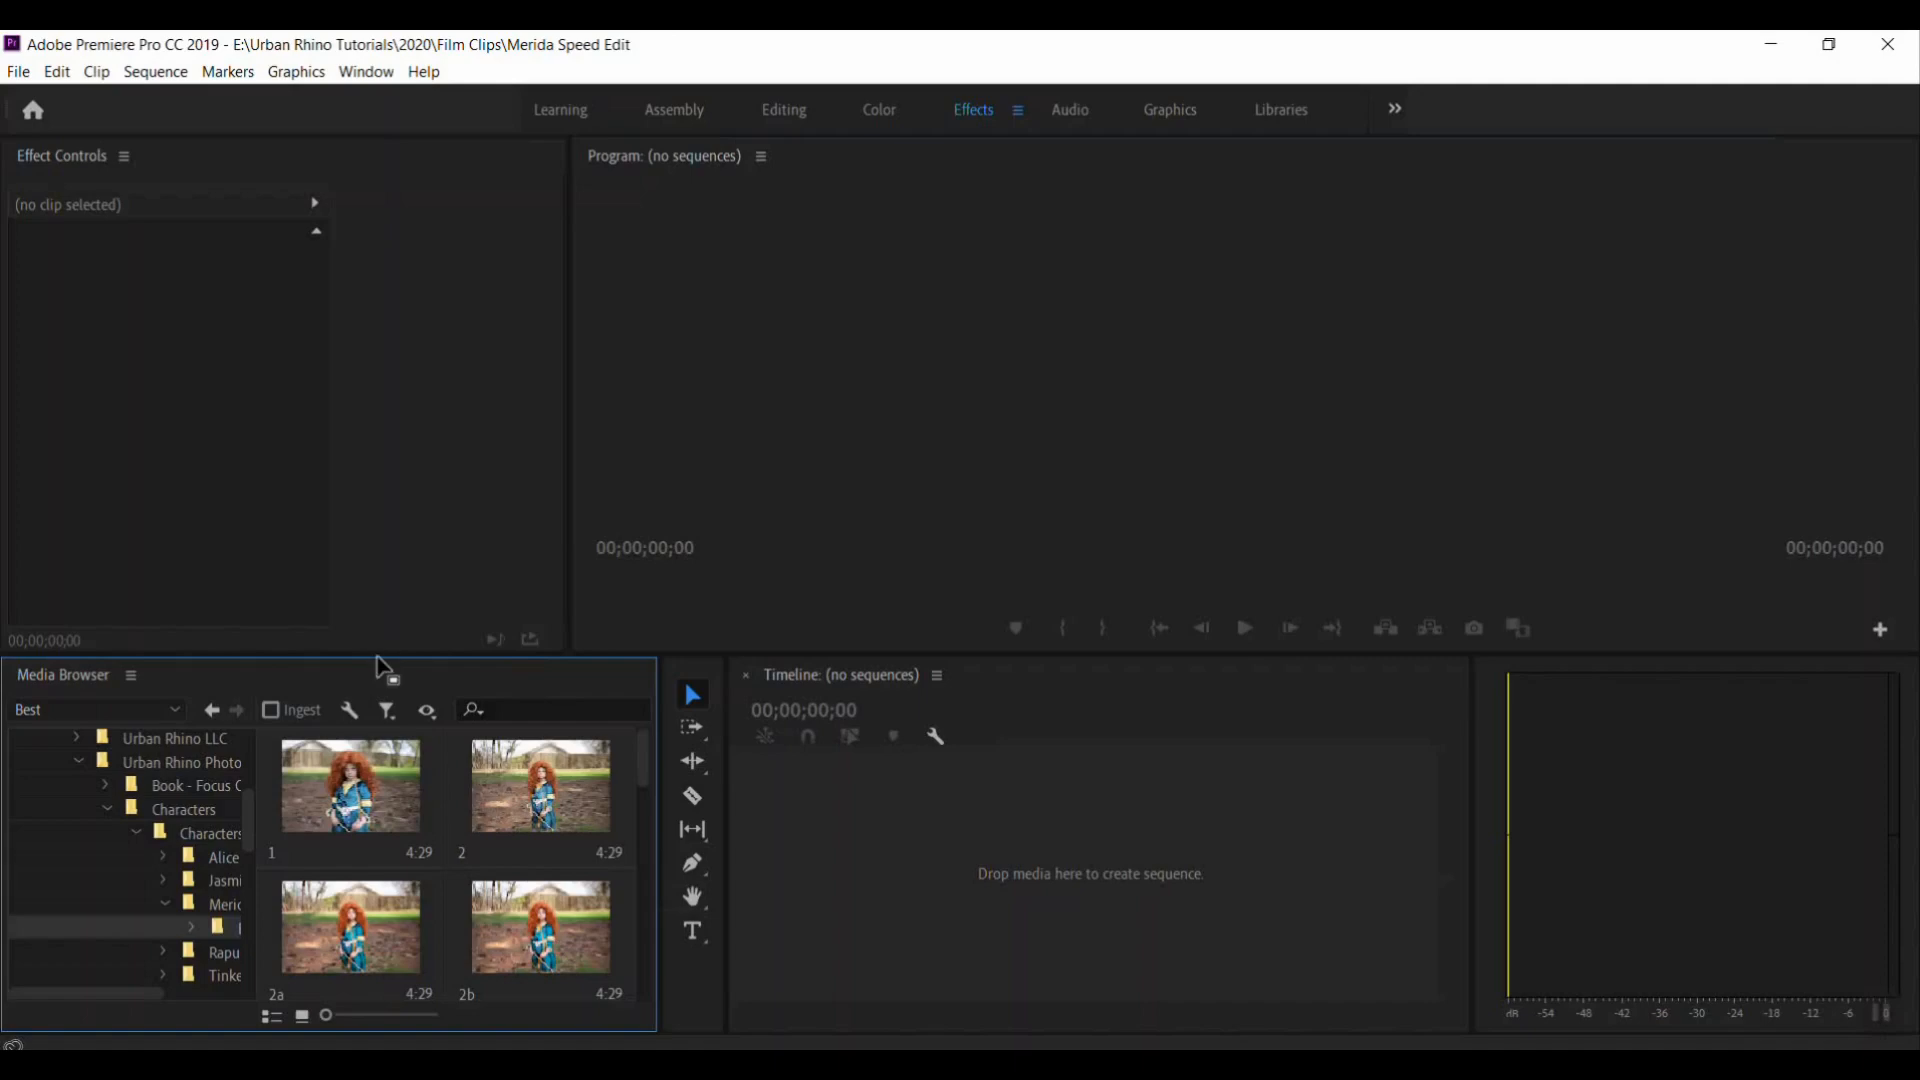
left_click_drag(381, 654, 416, 466)
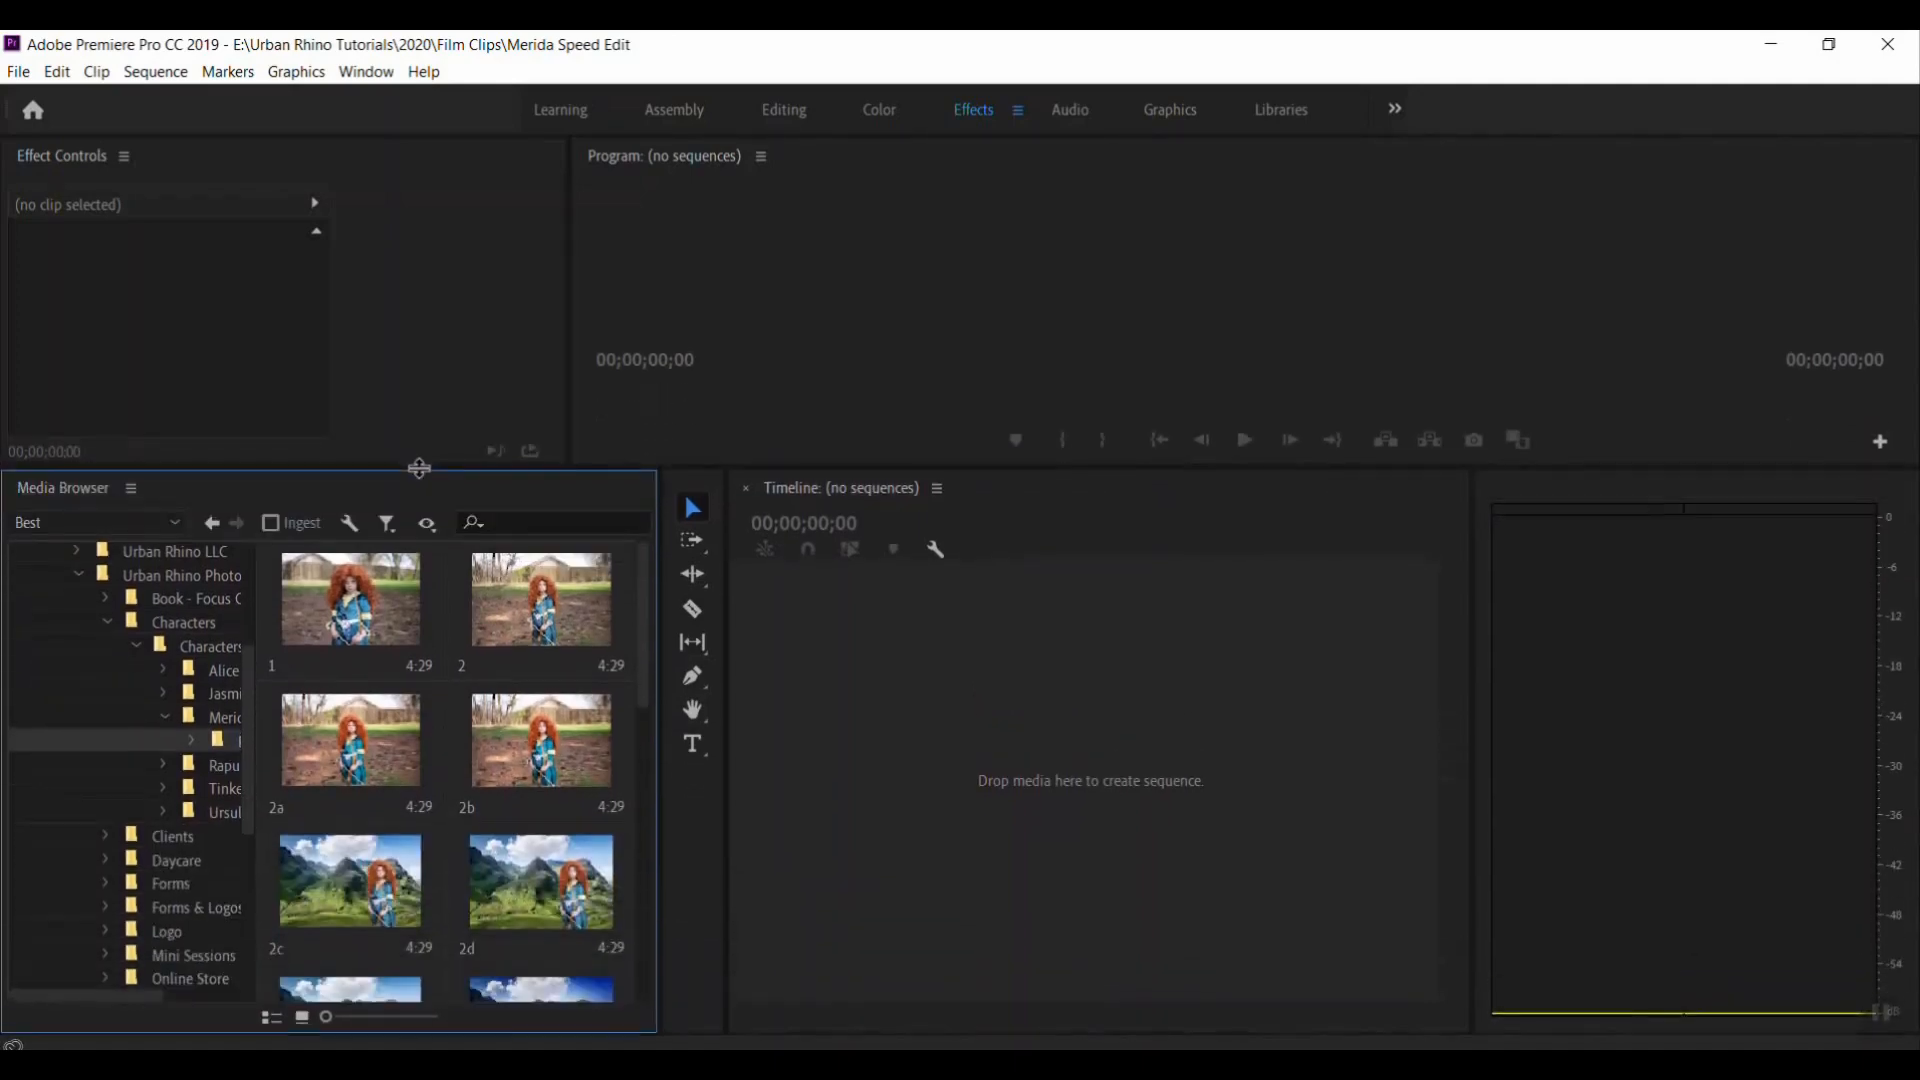
Create a sequence from the Merida 1 clip, append Merida 2 directly behind it, and widen the Timeline panel
scroll(428, 668, "down", 5)
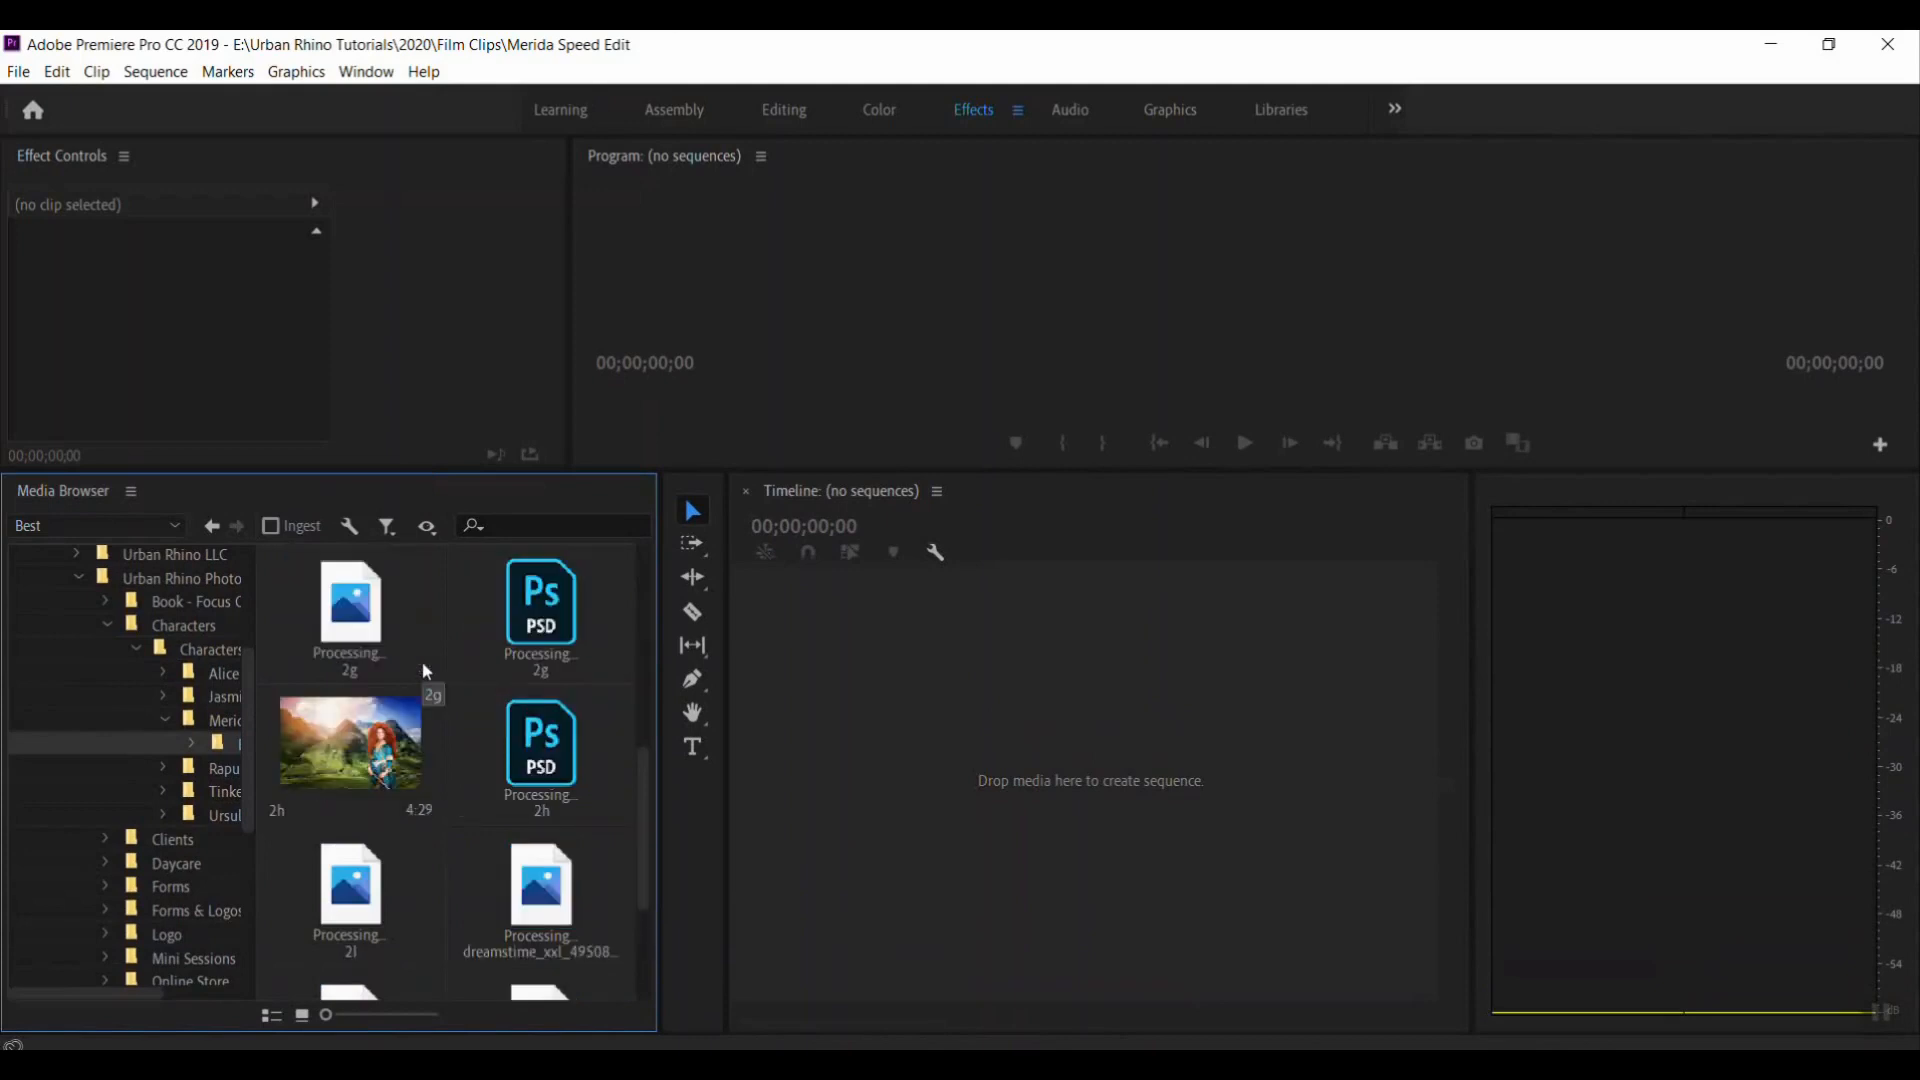
scroll(422, 662, "down", 2)
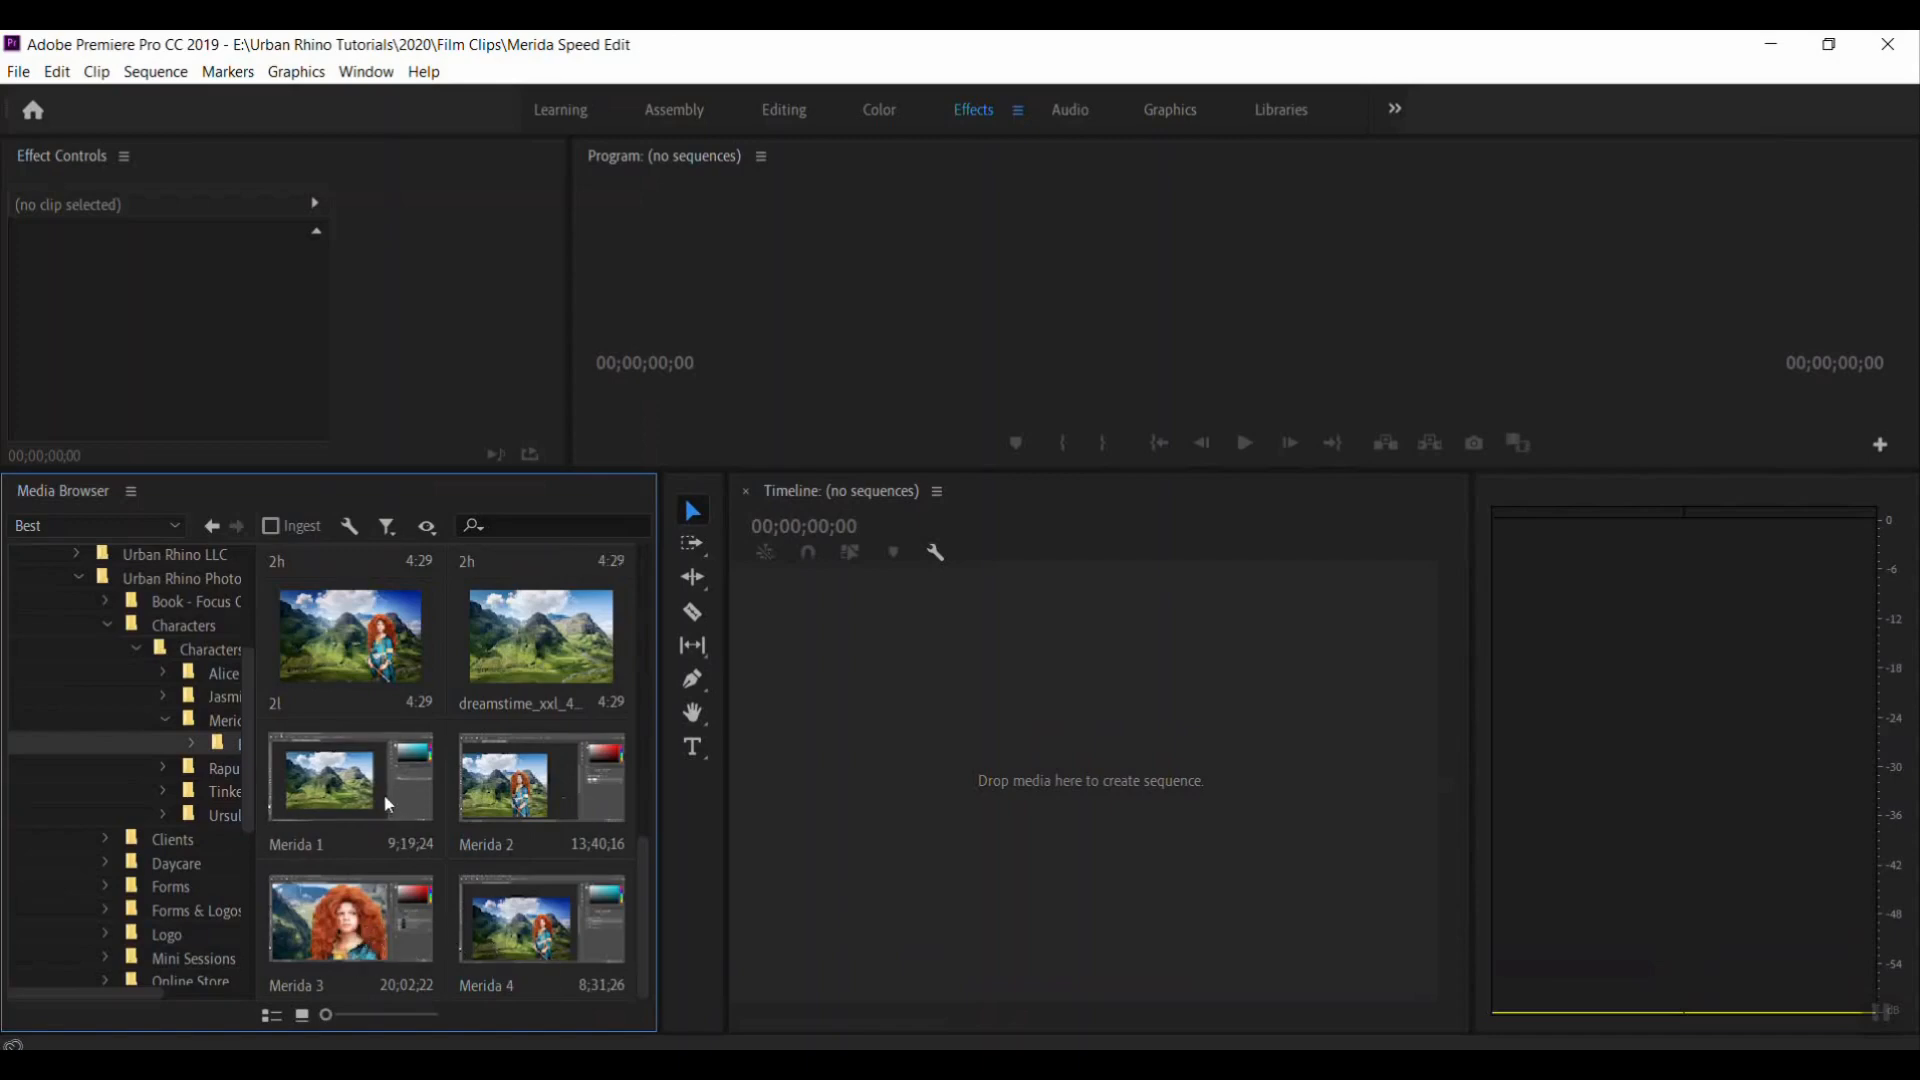
left_click_drag(355, 795, 808, 783)
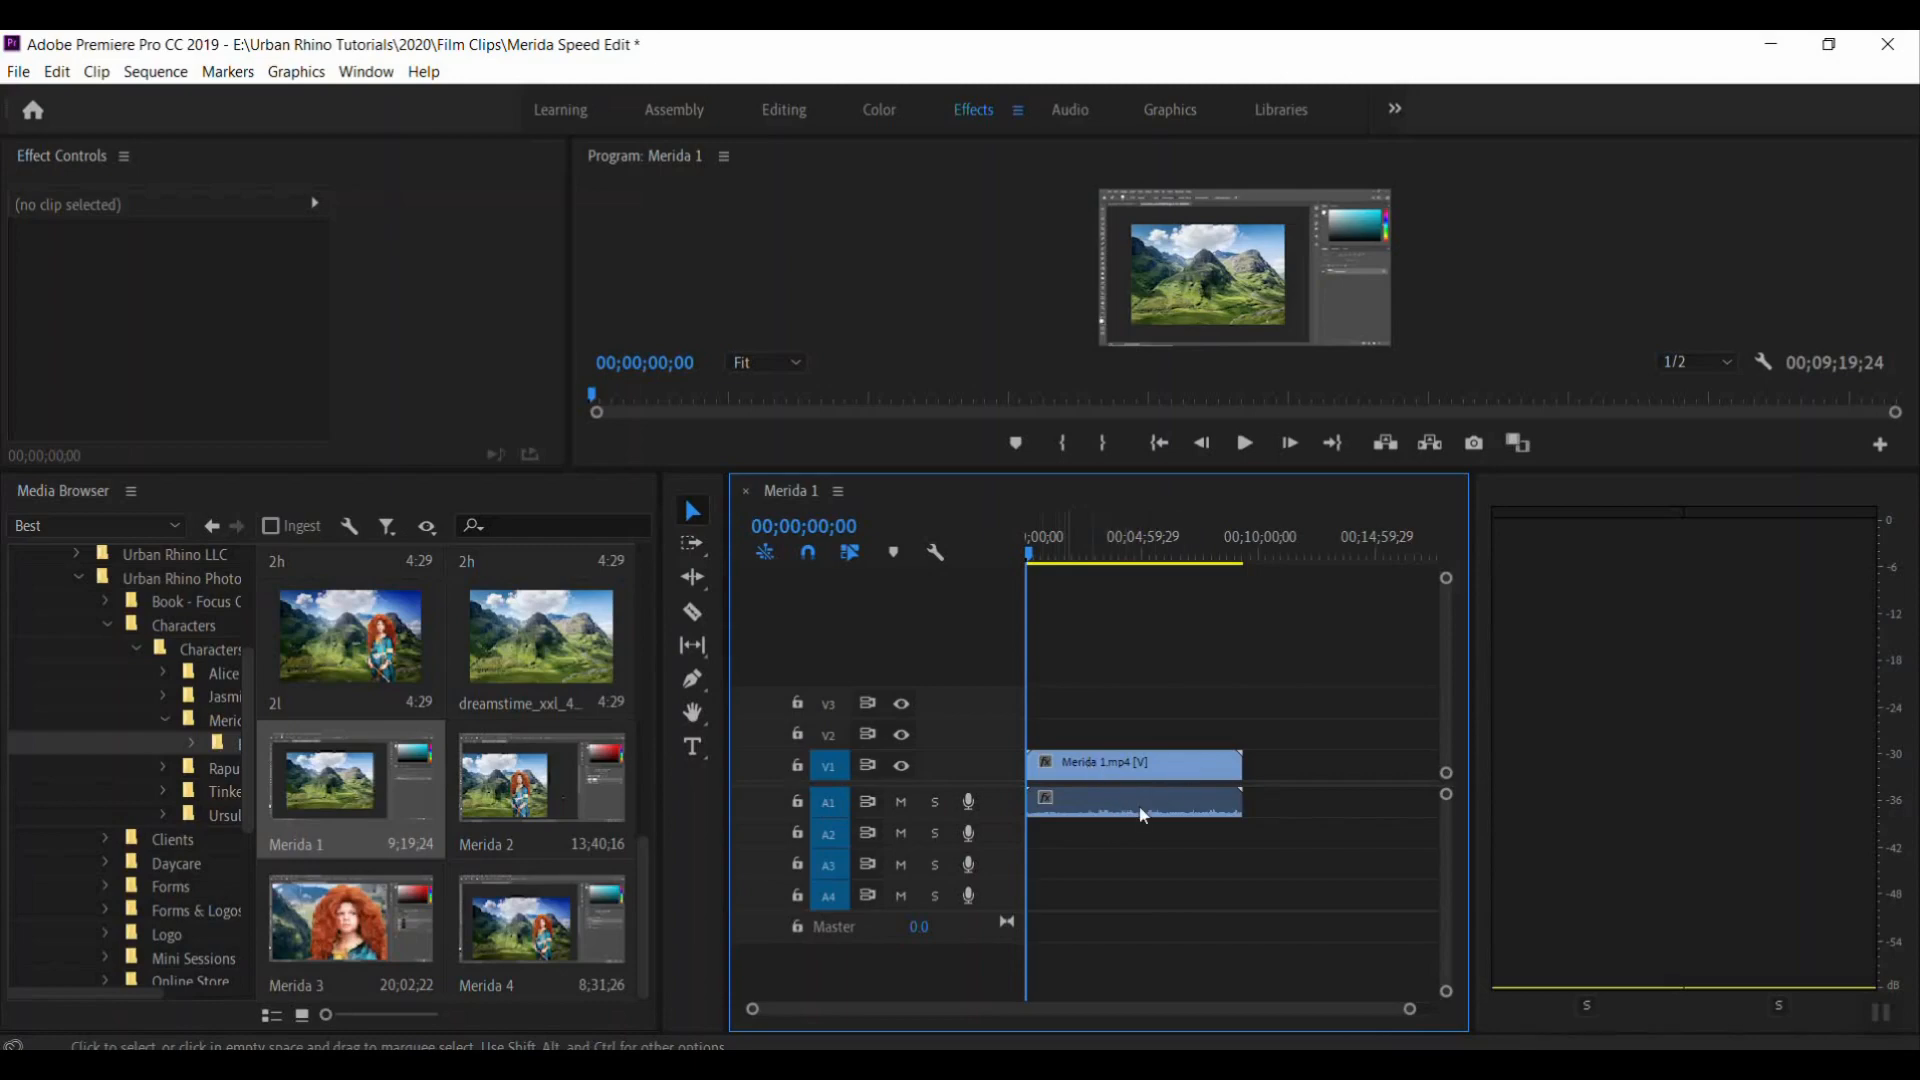
left_click_drag(534, 800, 1208, 846)
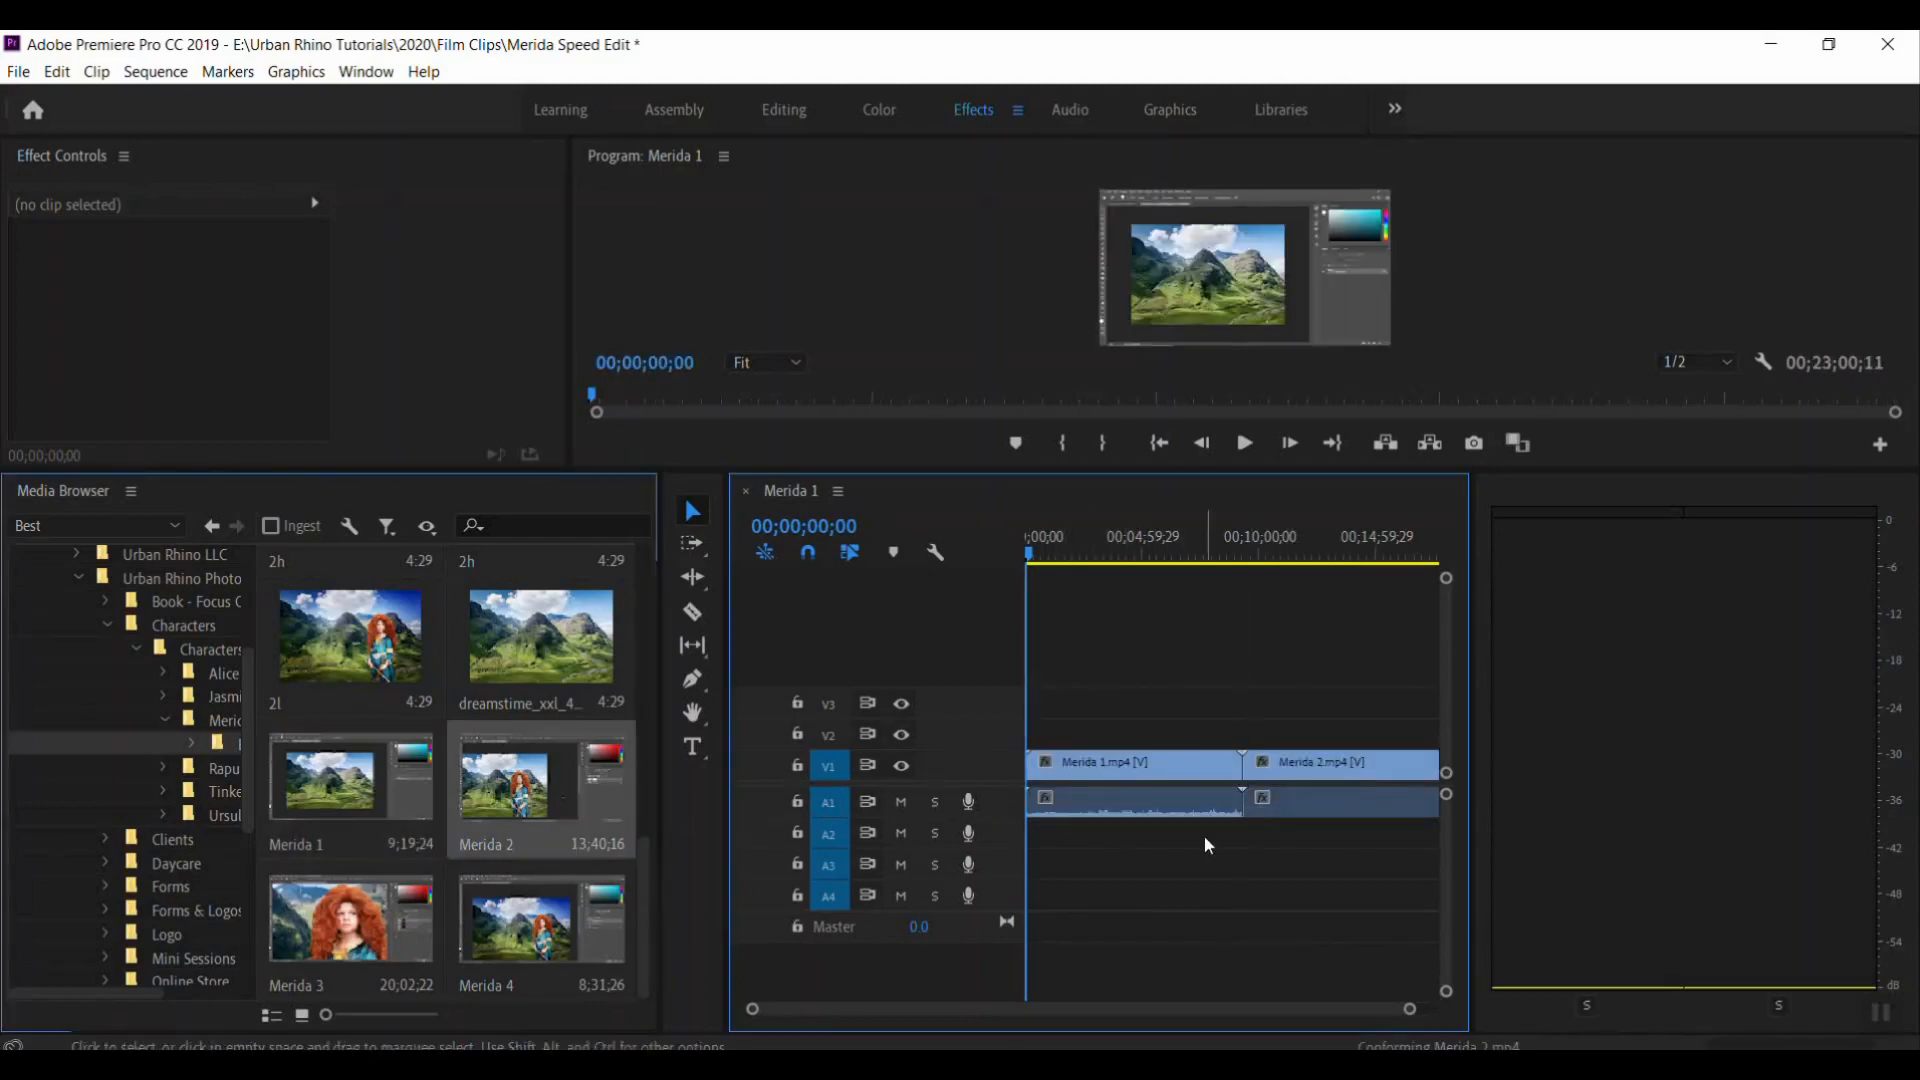
left_click_drag(1479, 572, 1858, 572)
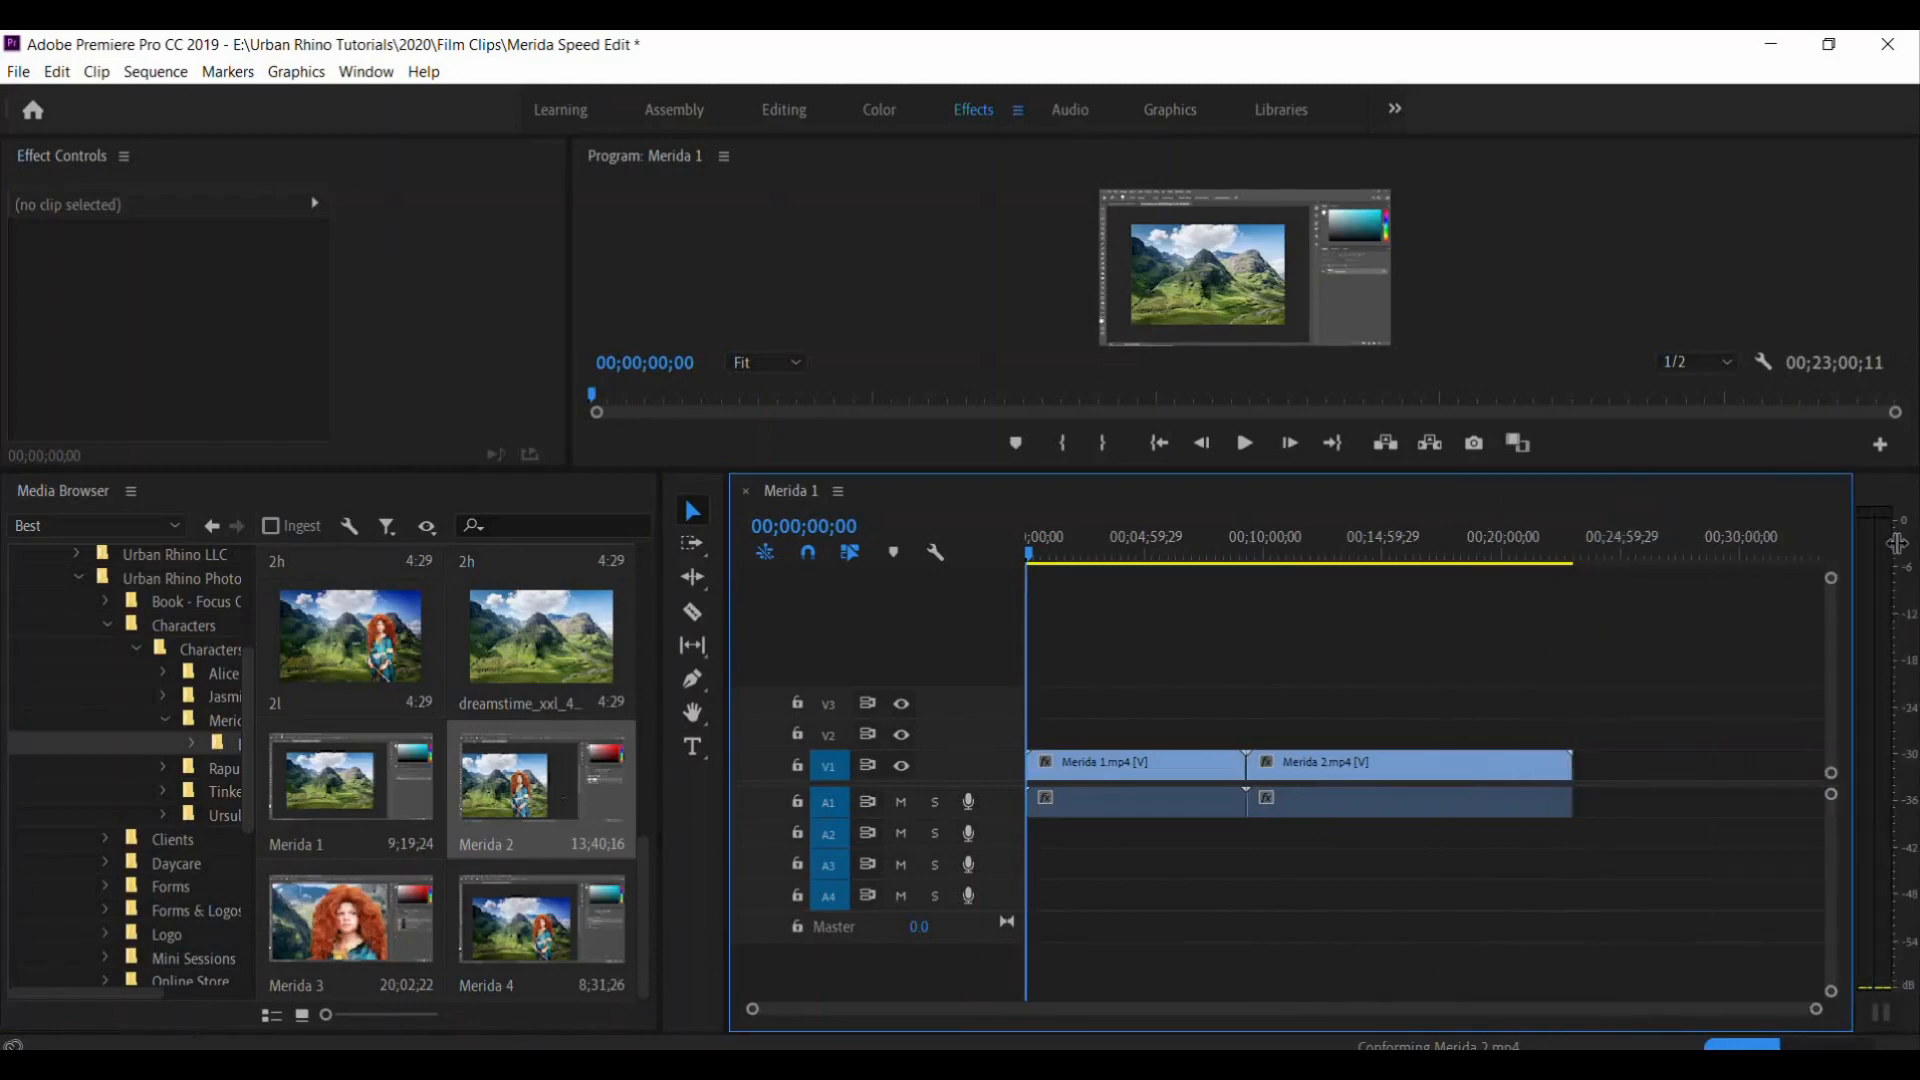
Append the Merida 3 and Merida 4 clips end to end behind Merida 2 on the sequence's V1 and A1 tracks
left_click_drag(392, 928, 1588, 762)
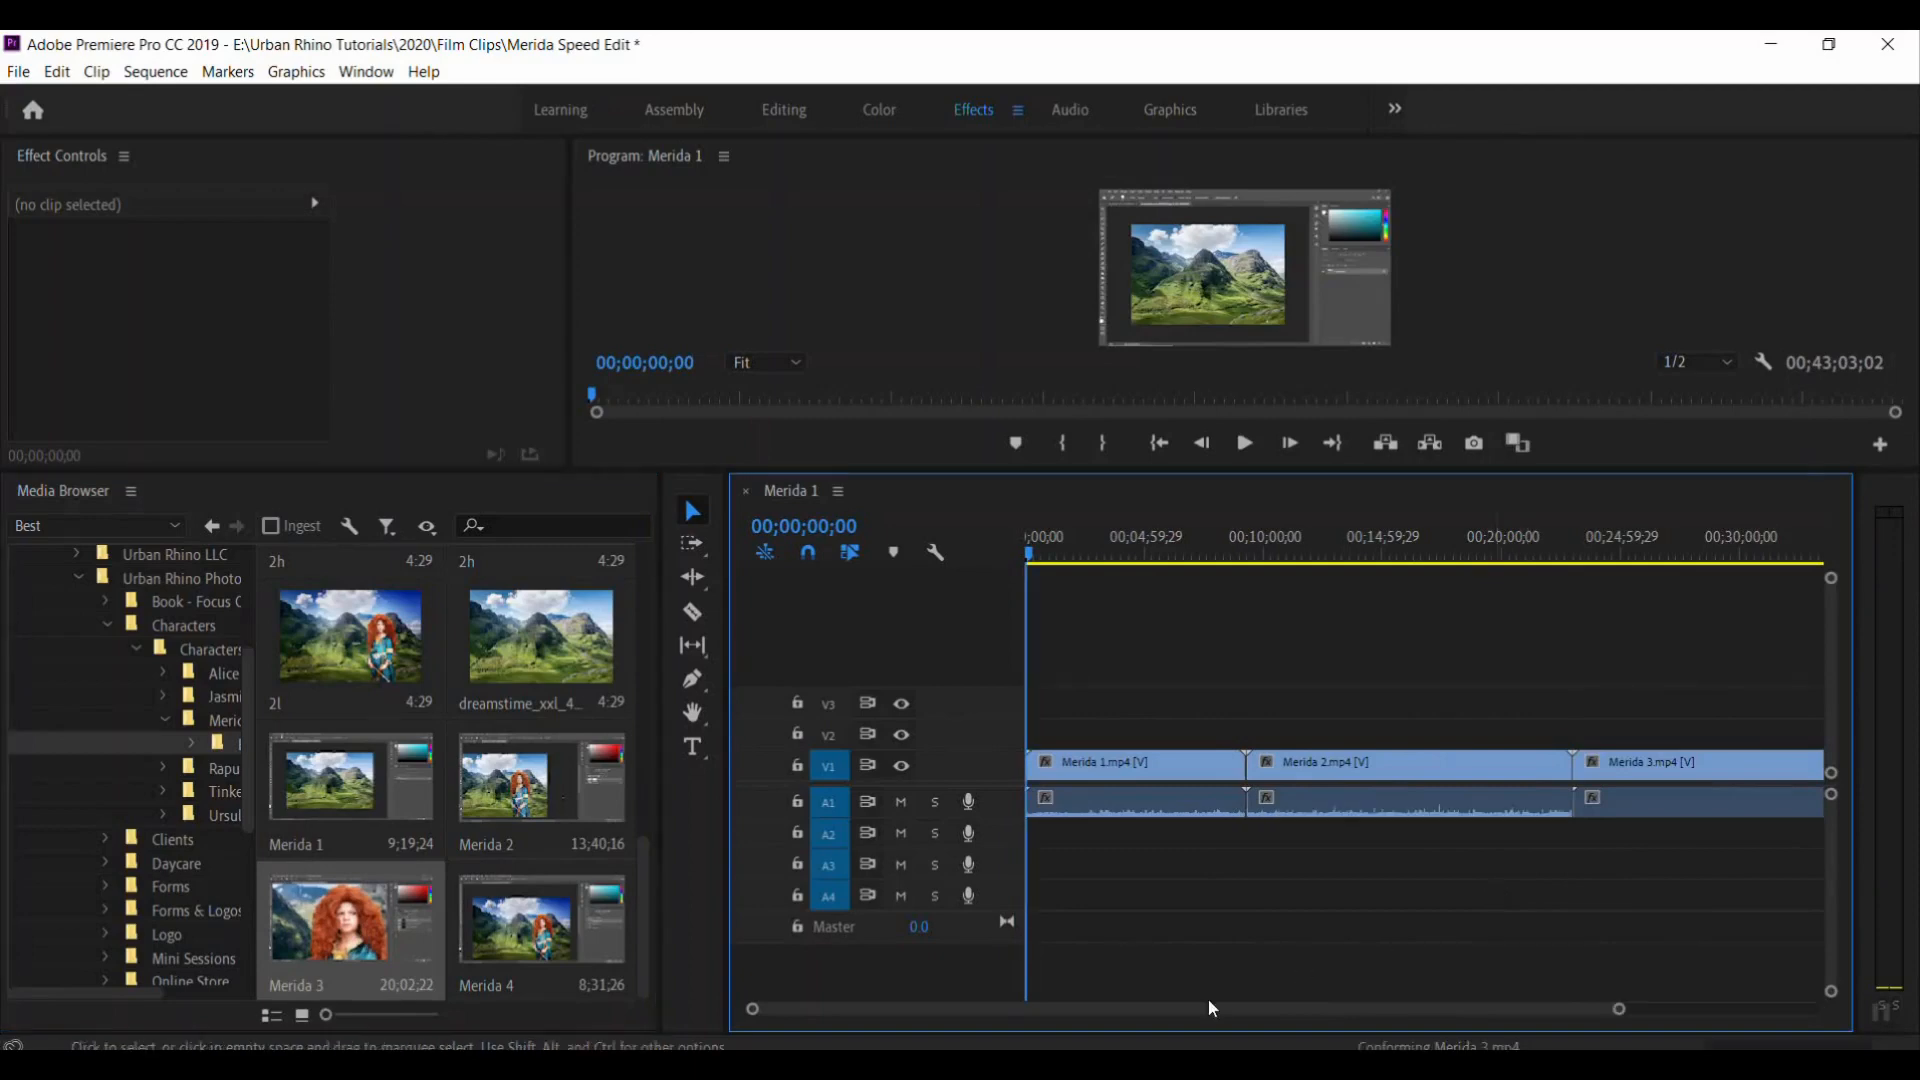
left_click_drag(1614, 1009, 1816, 1010)
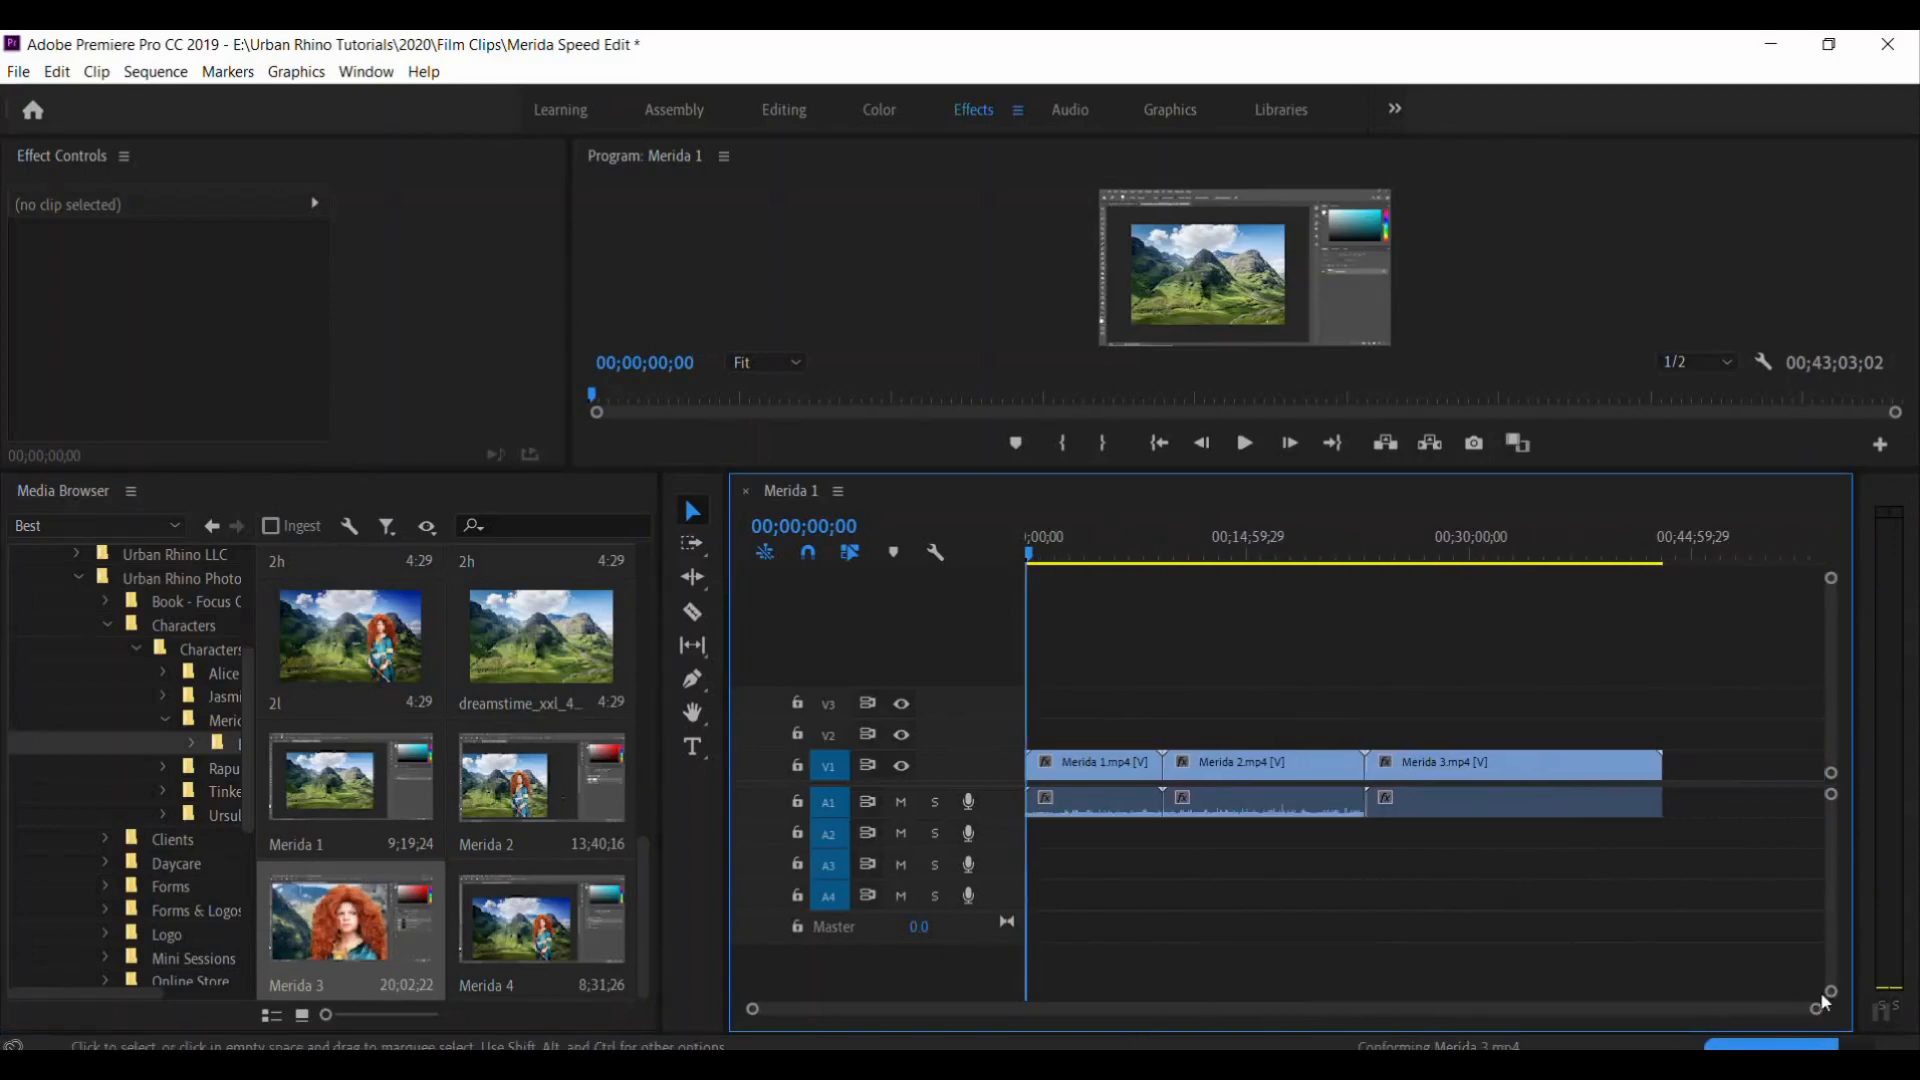
left_click_drag(540, 929, 1684, 756)
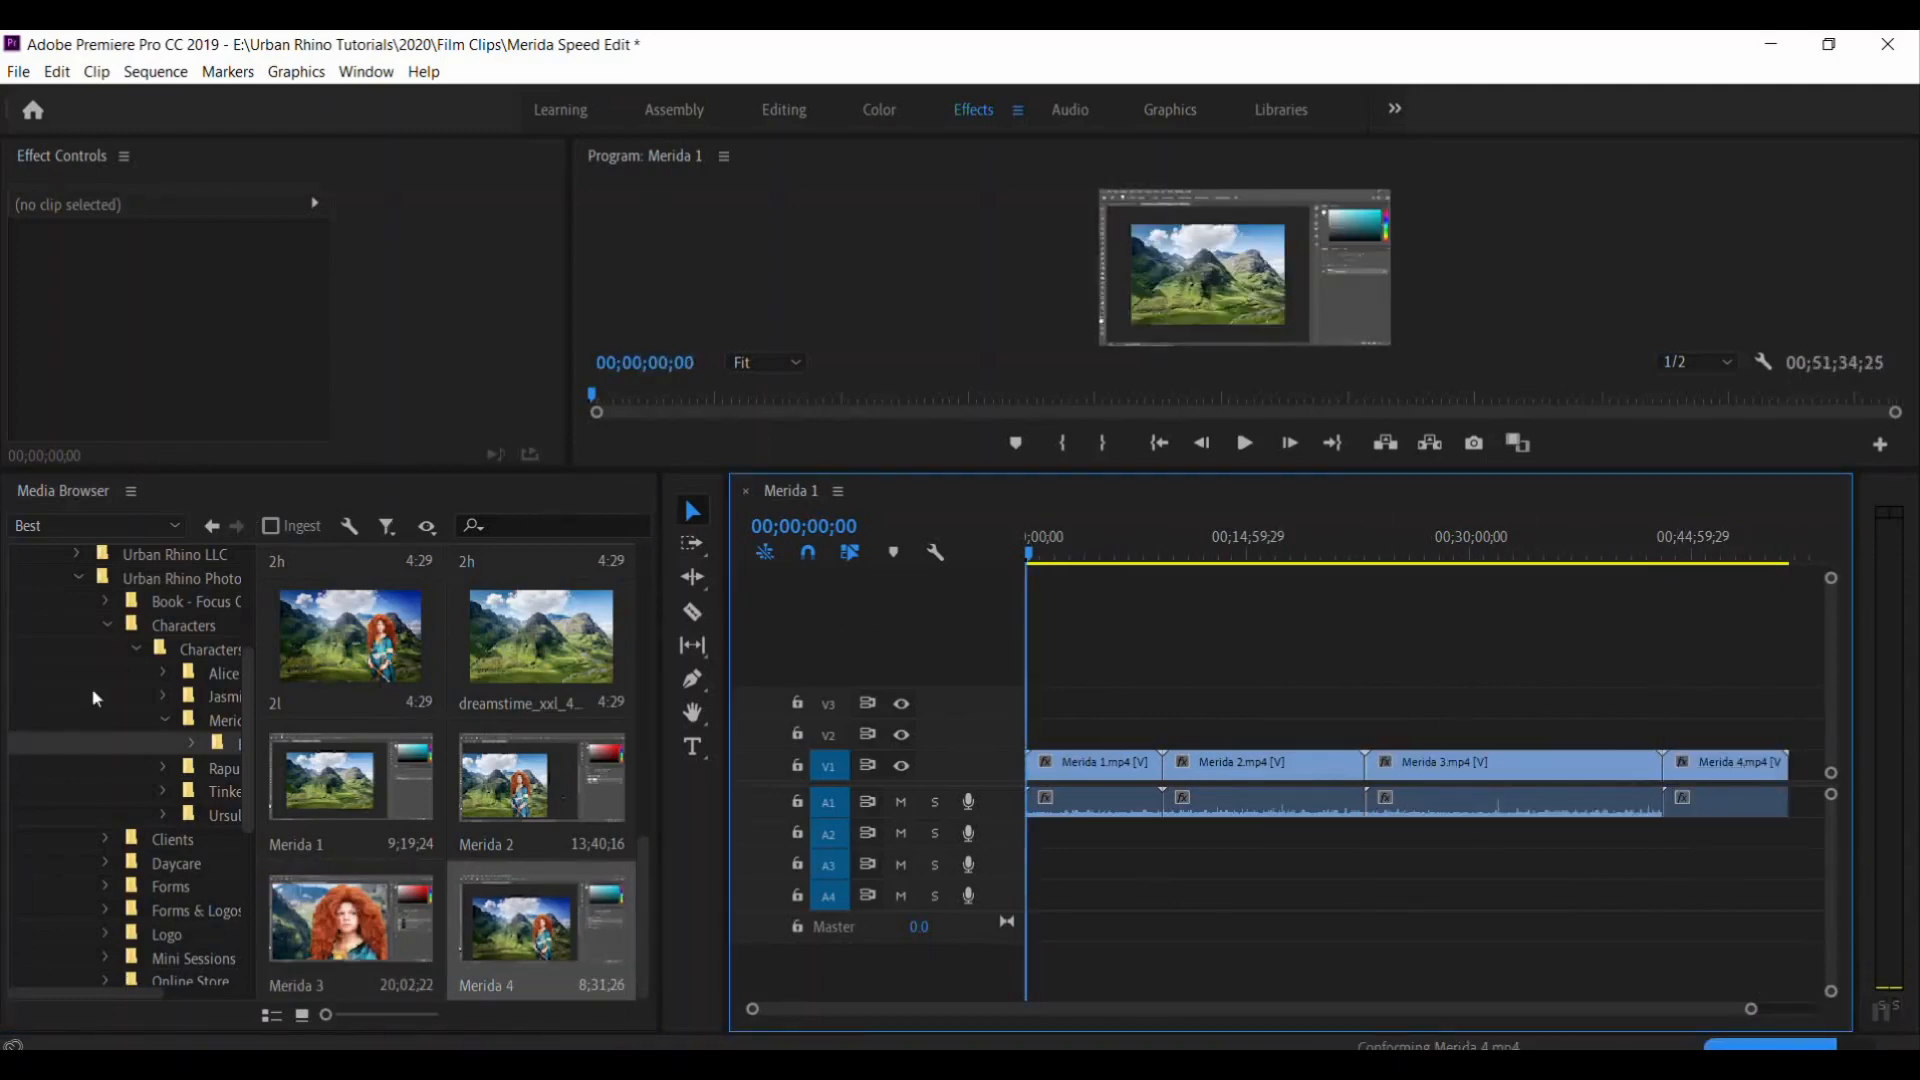
Close the Media Browser and Effect Controls panels and make the Program monitor taller
left_click(131, 492)
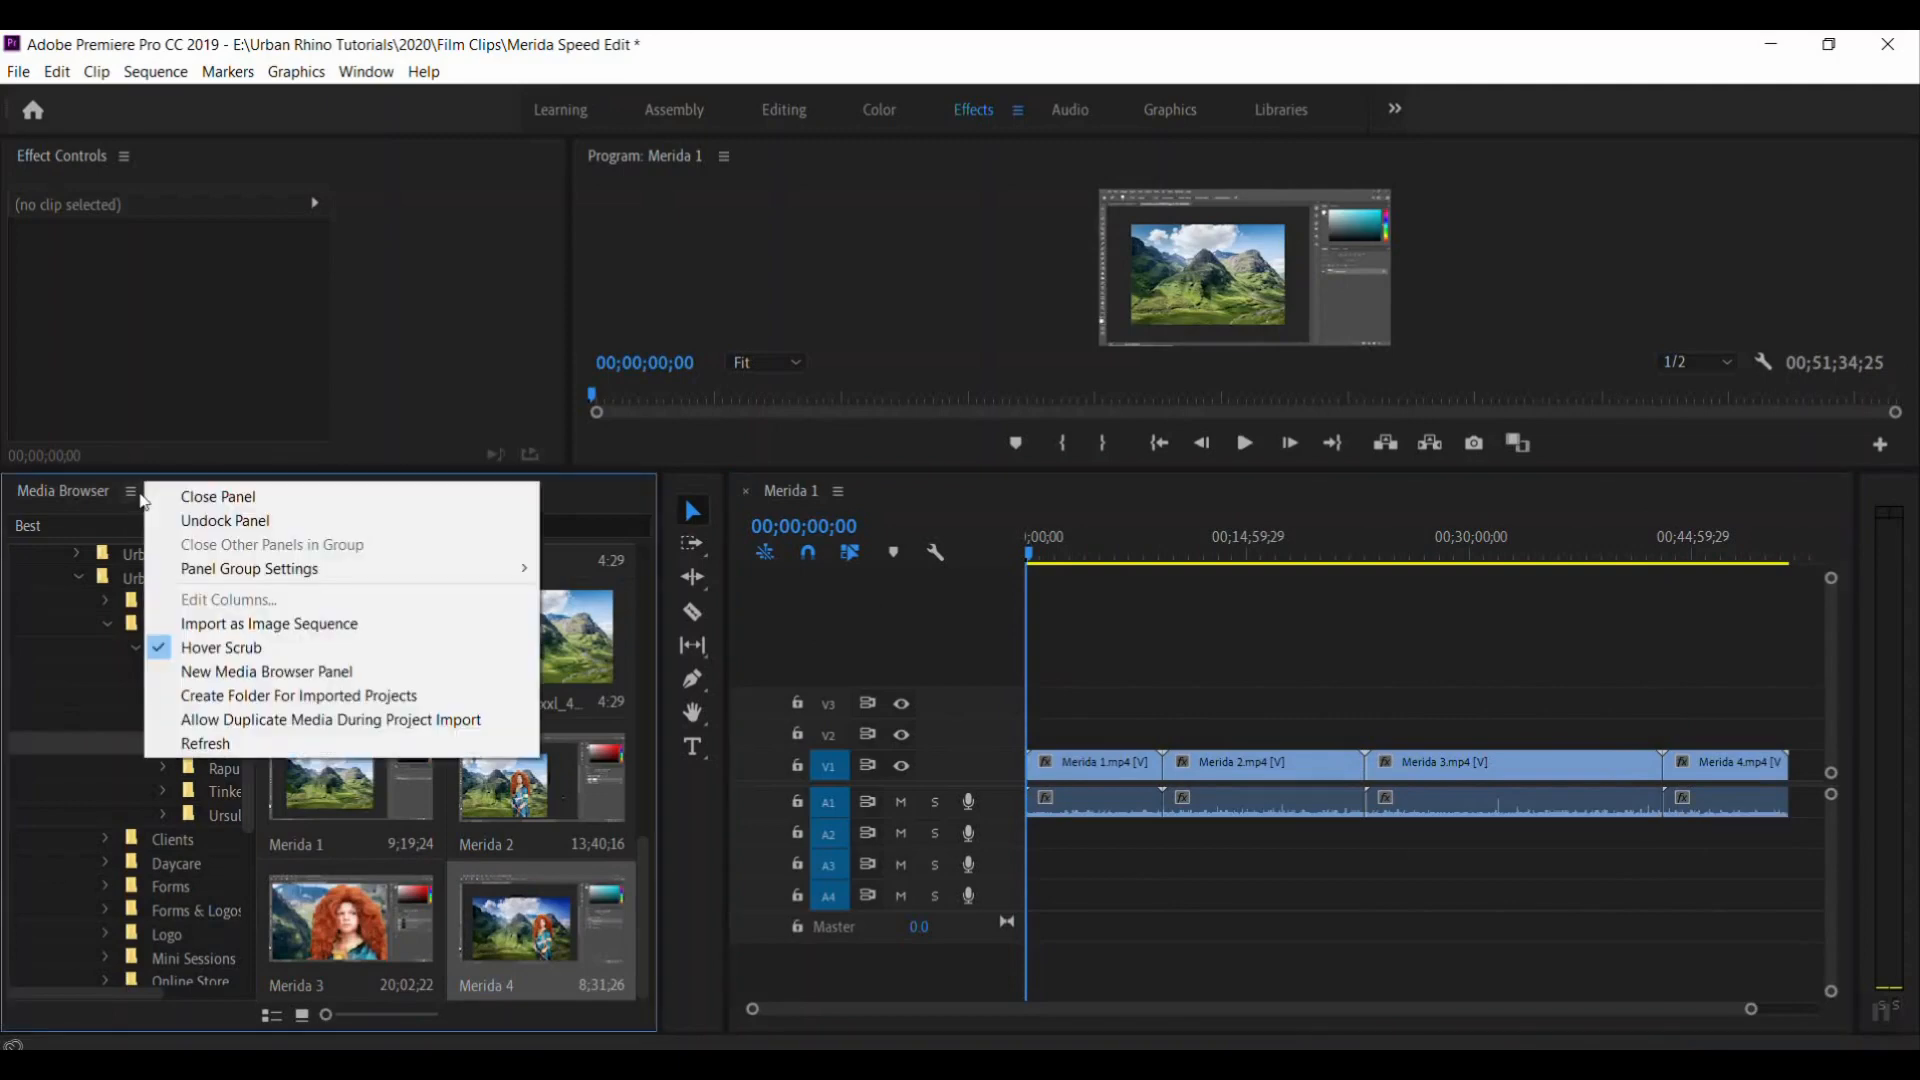
left_click(200, 497)
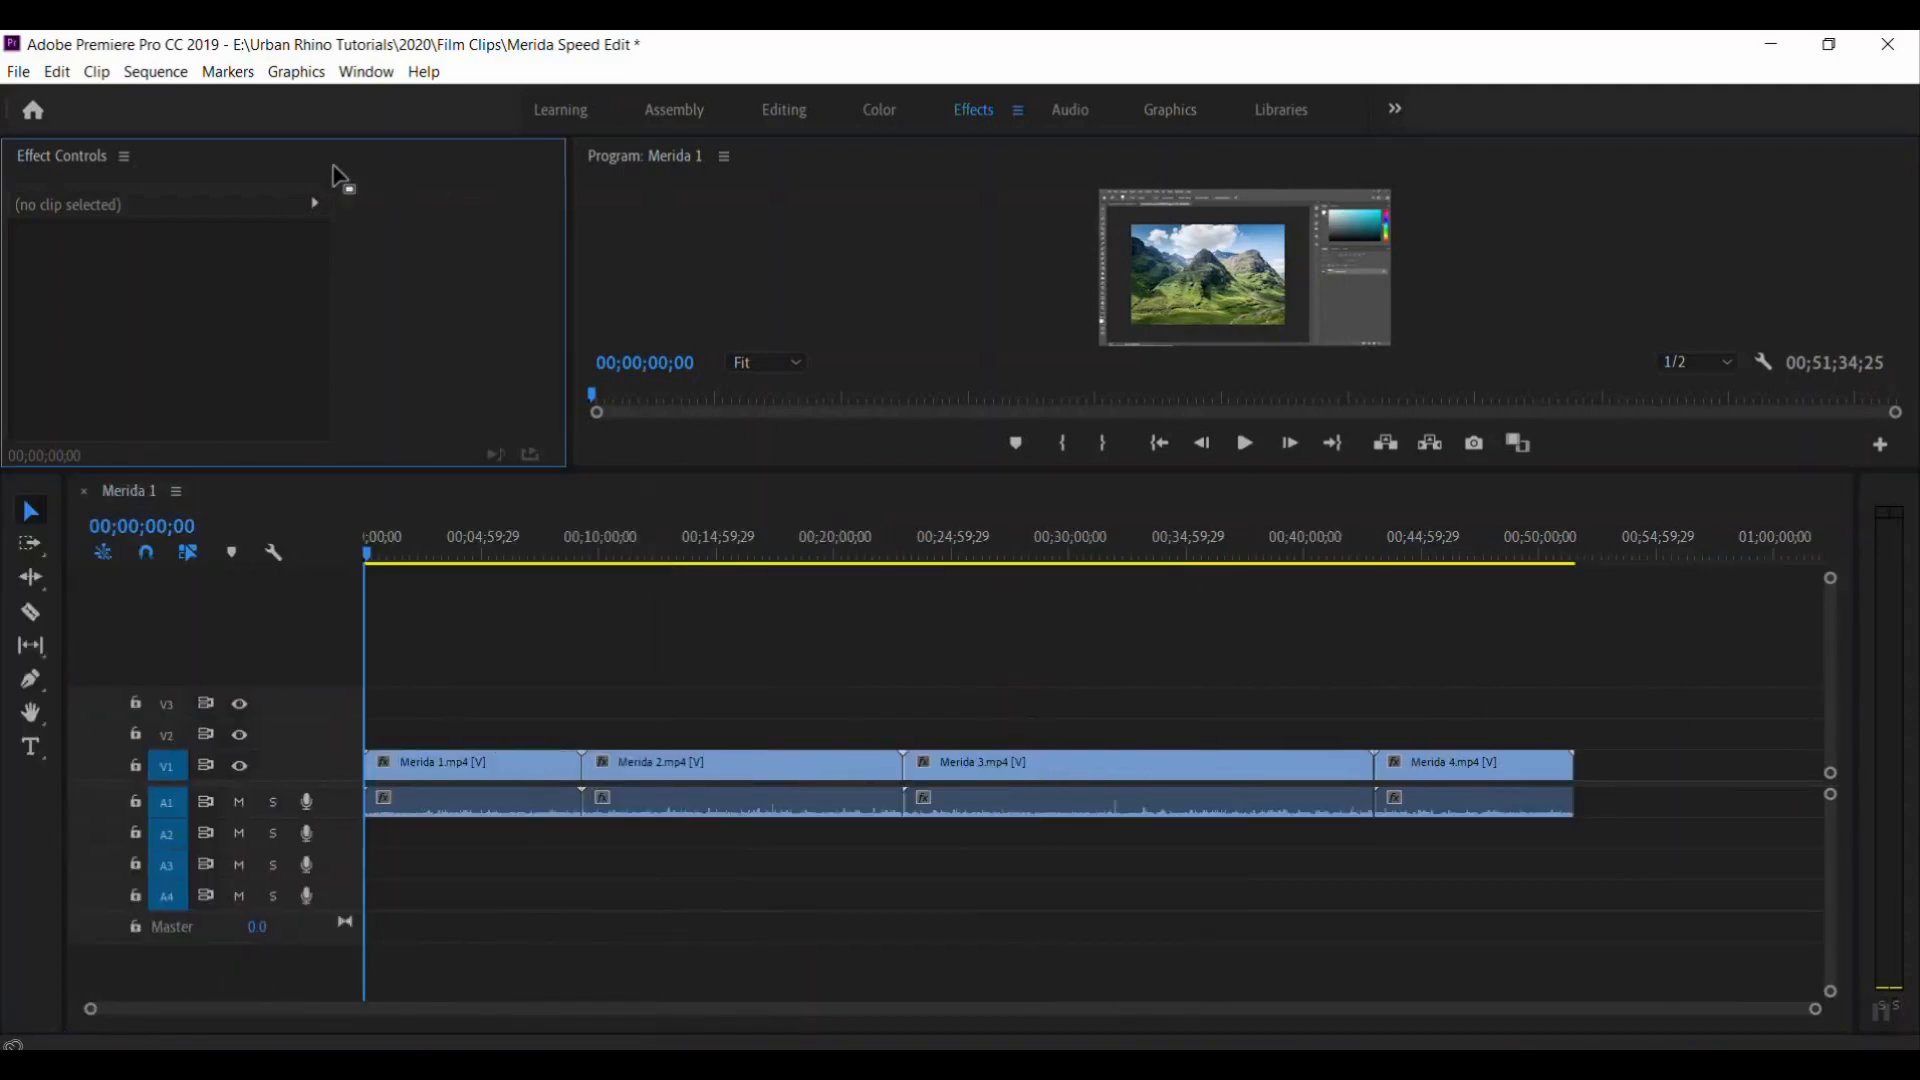
left_click(124, 157)
left_click(200, 162)
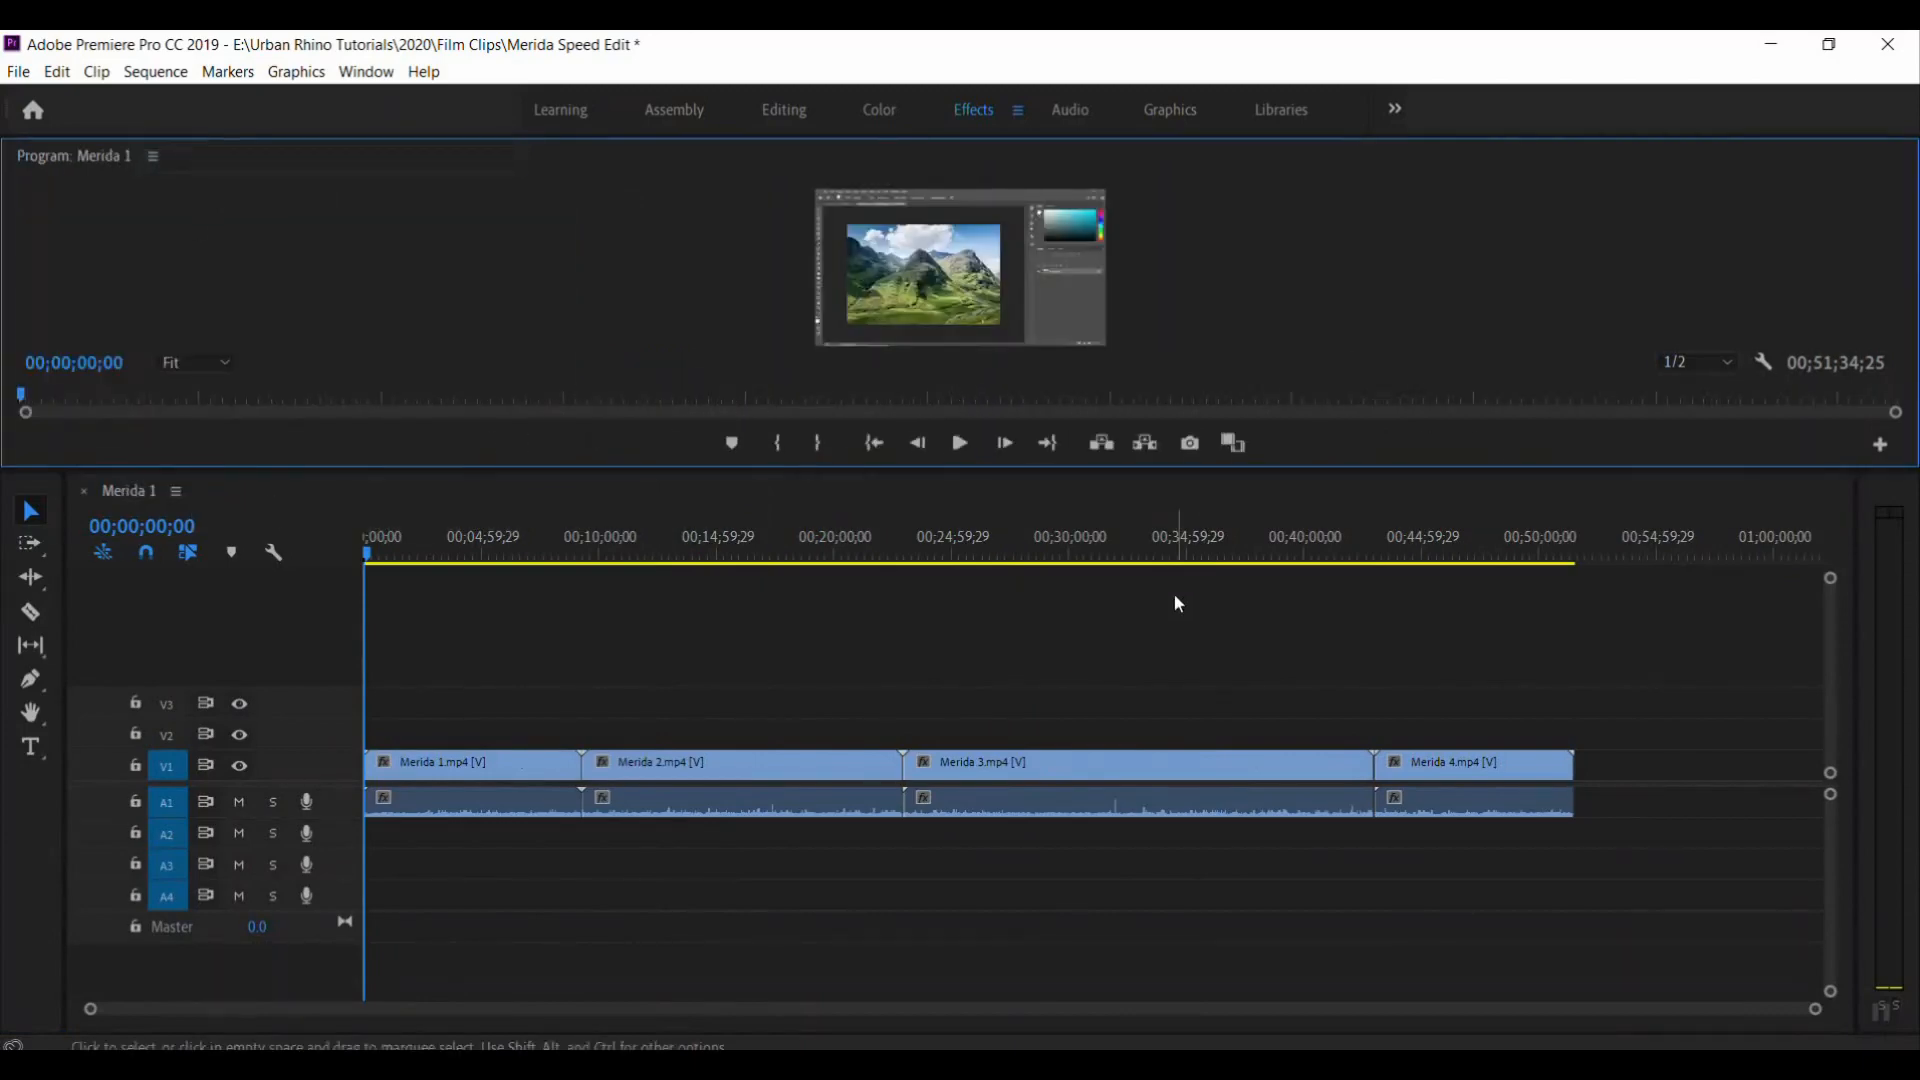
left_click_drag(1075, 470, 1040, 722)
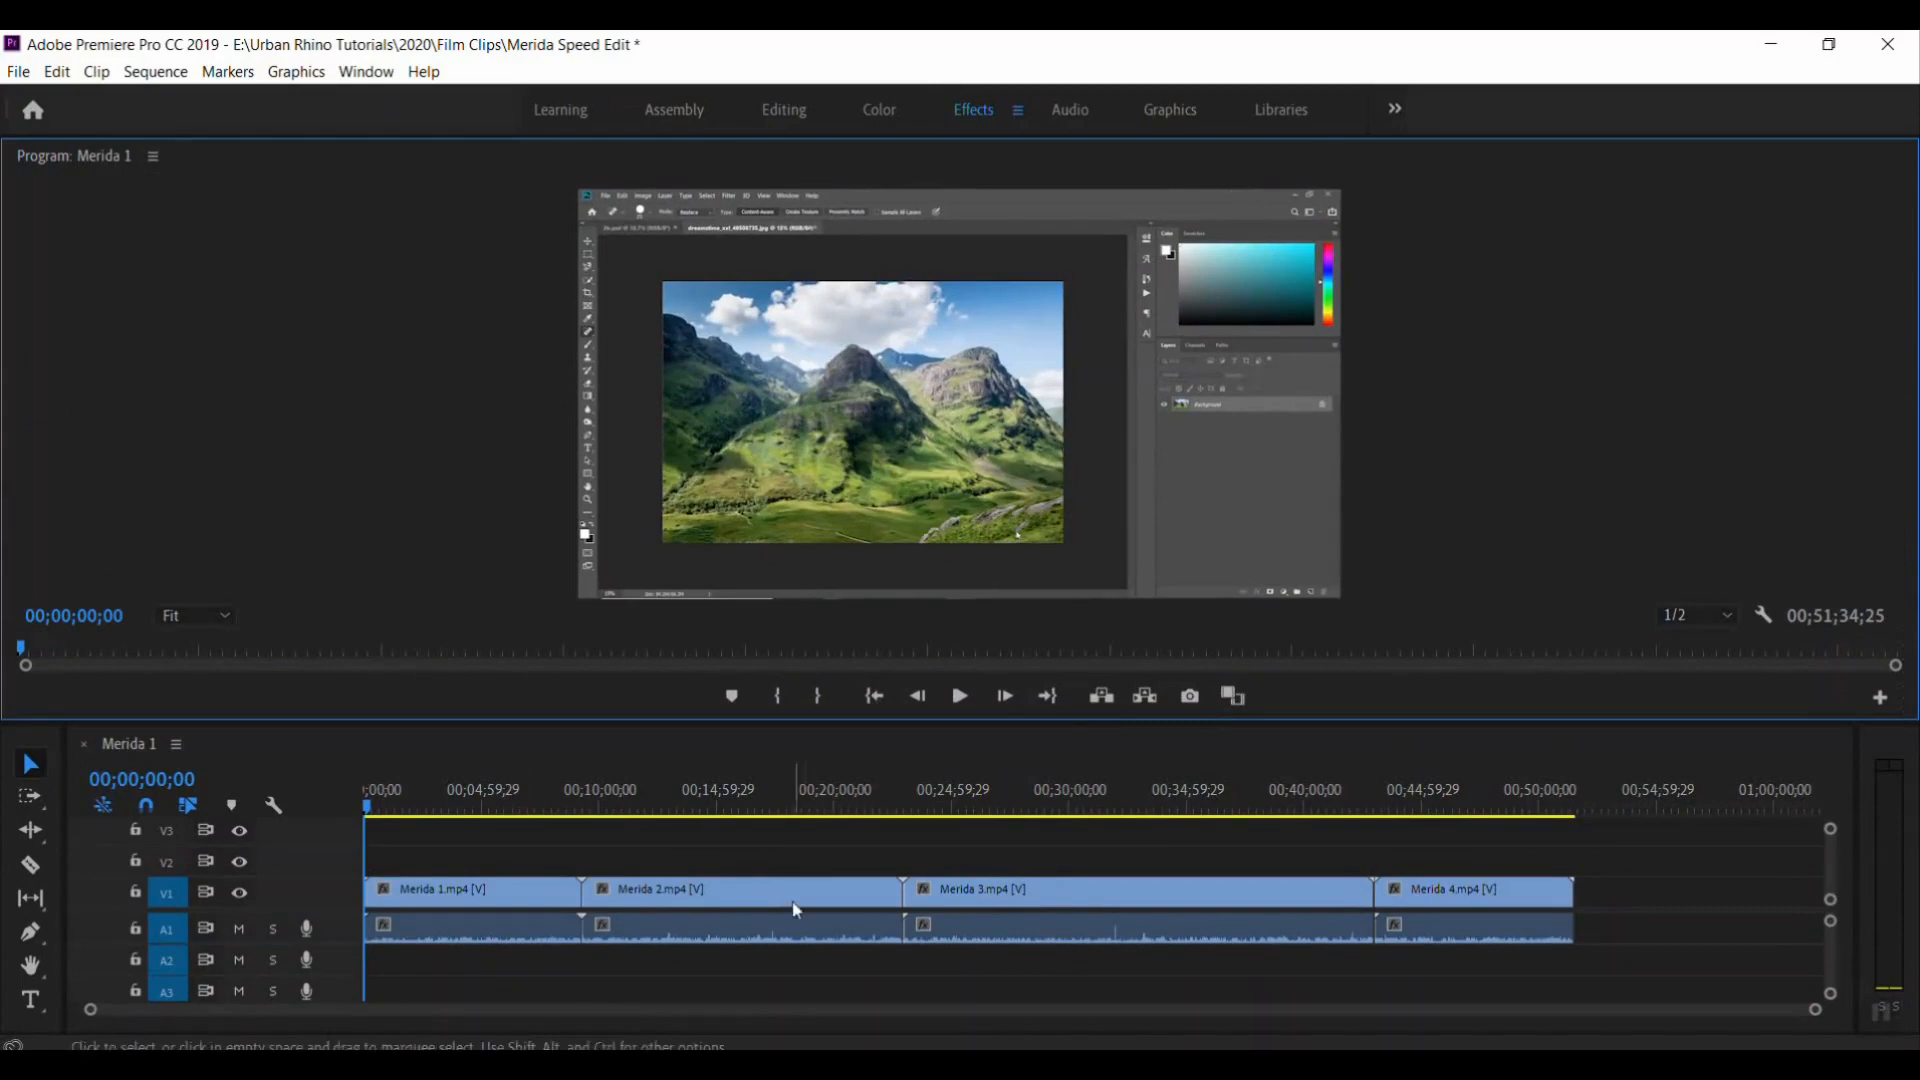
Scrub through the Merida 1 clip from the sequence start to 00;07;13;29 to review the footage
left_click(369, 812)
left_click_drag(369, 812, 438, 972)
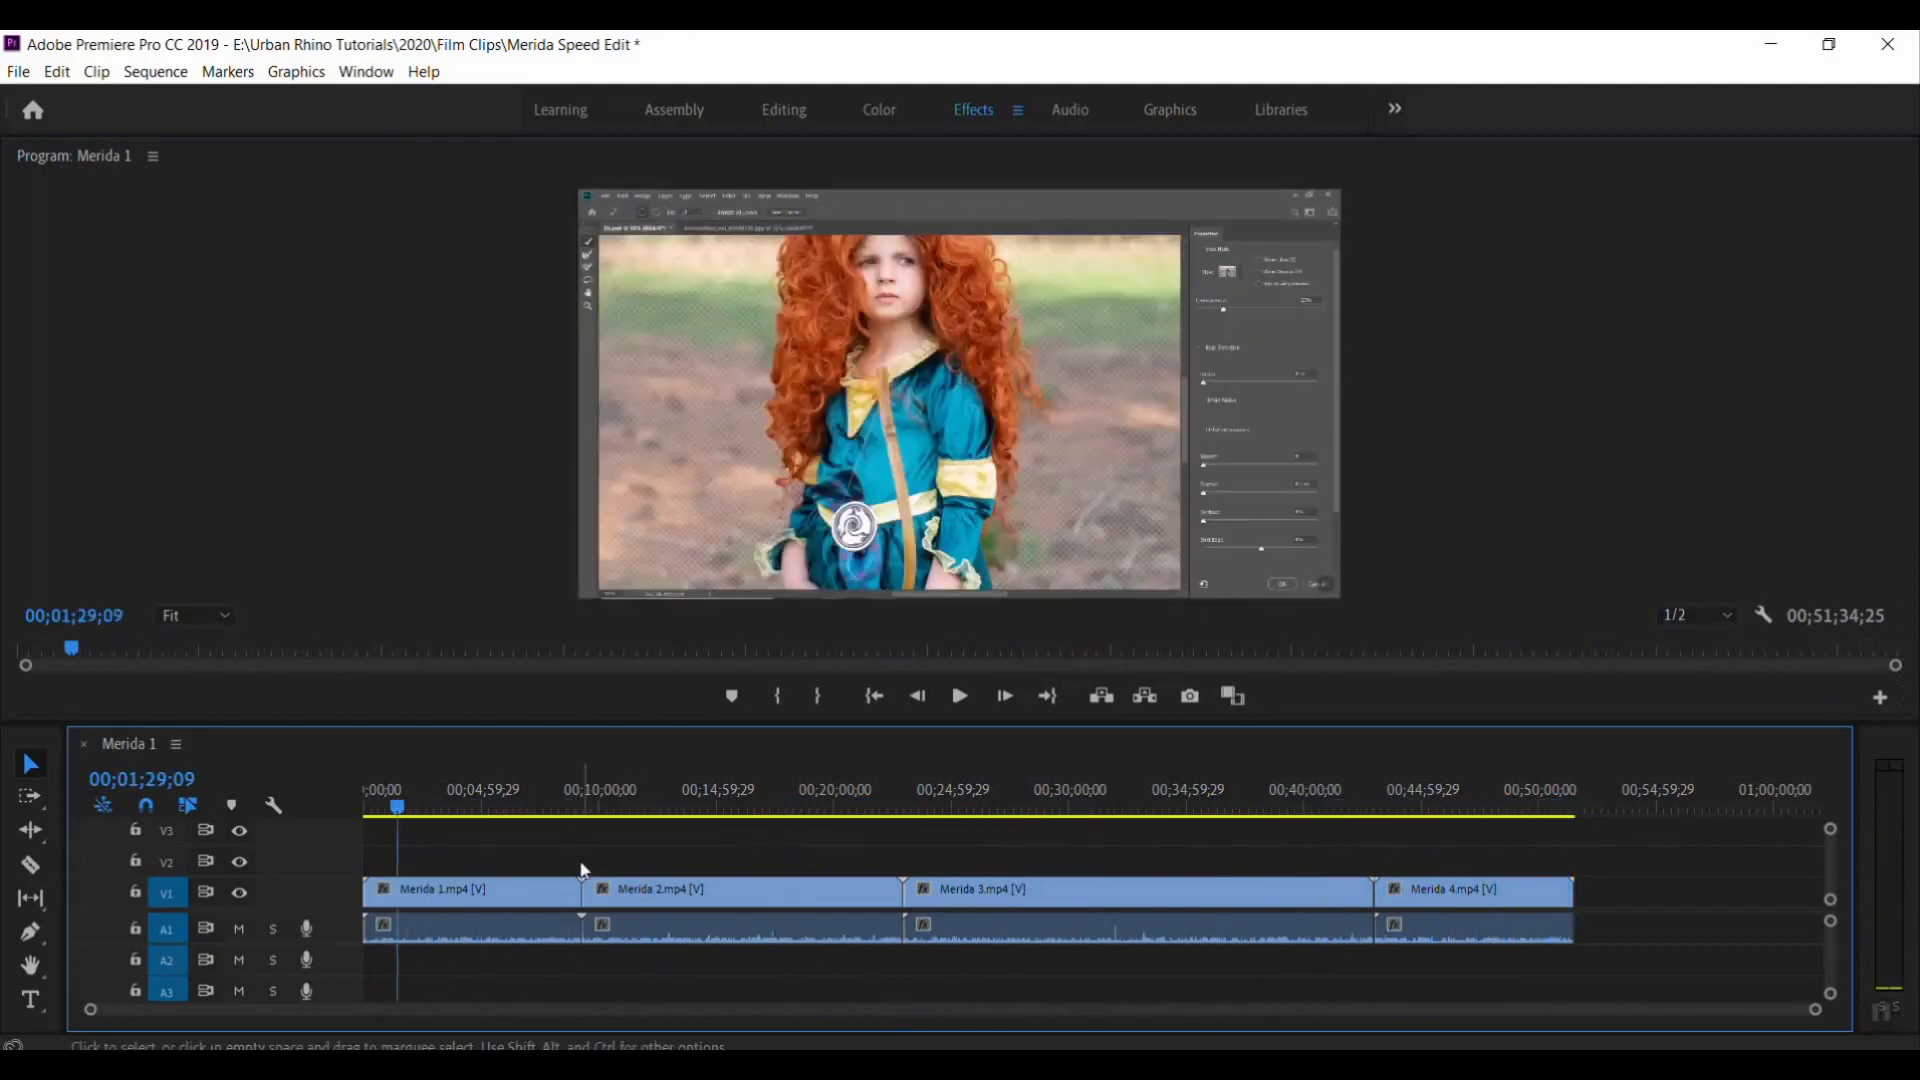
left_click_drag(399, 804, 533, 848)
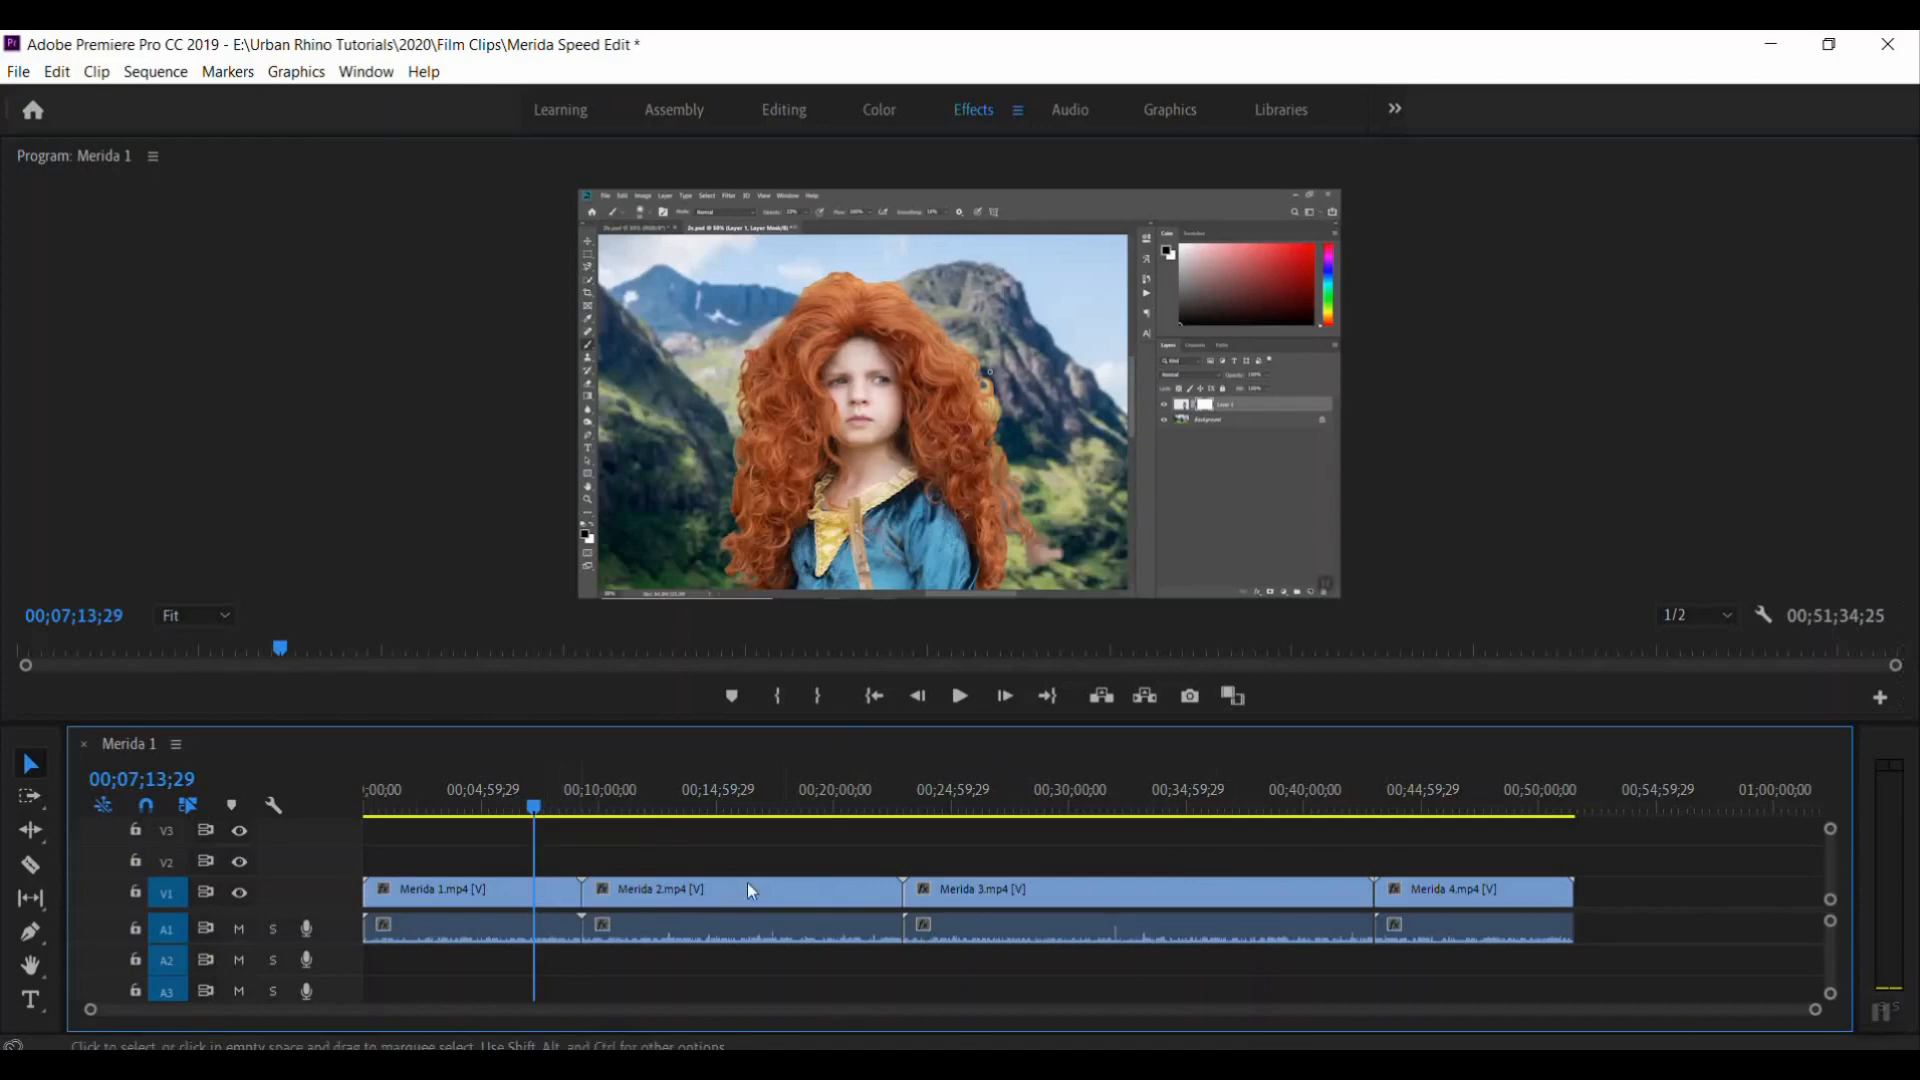
Split the Merida 2 clip with the Razor tool at 00;13;46;11 and 00;14;56;17
left_click_drag(534, 805, 694, 826)
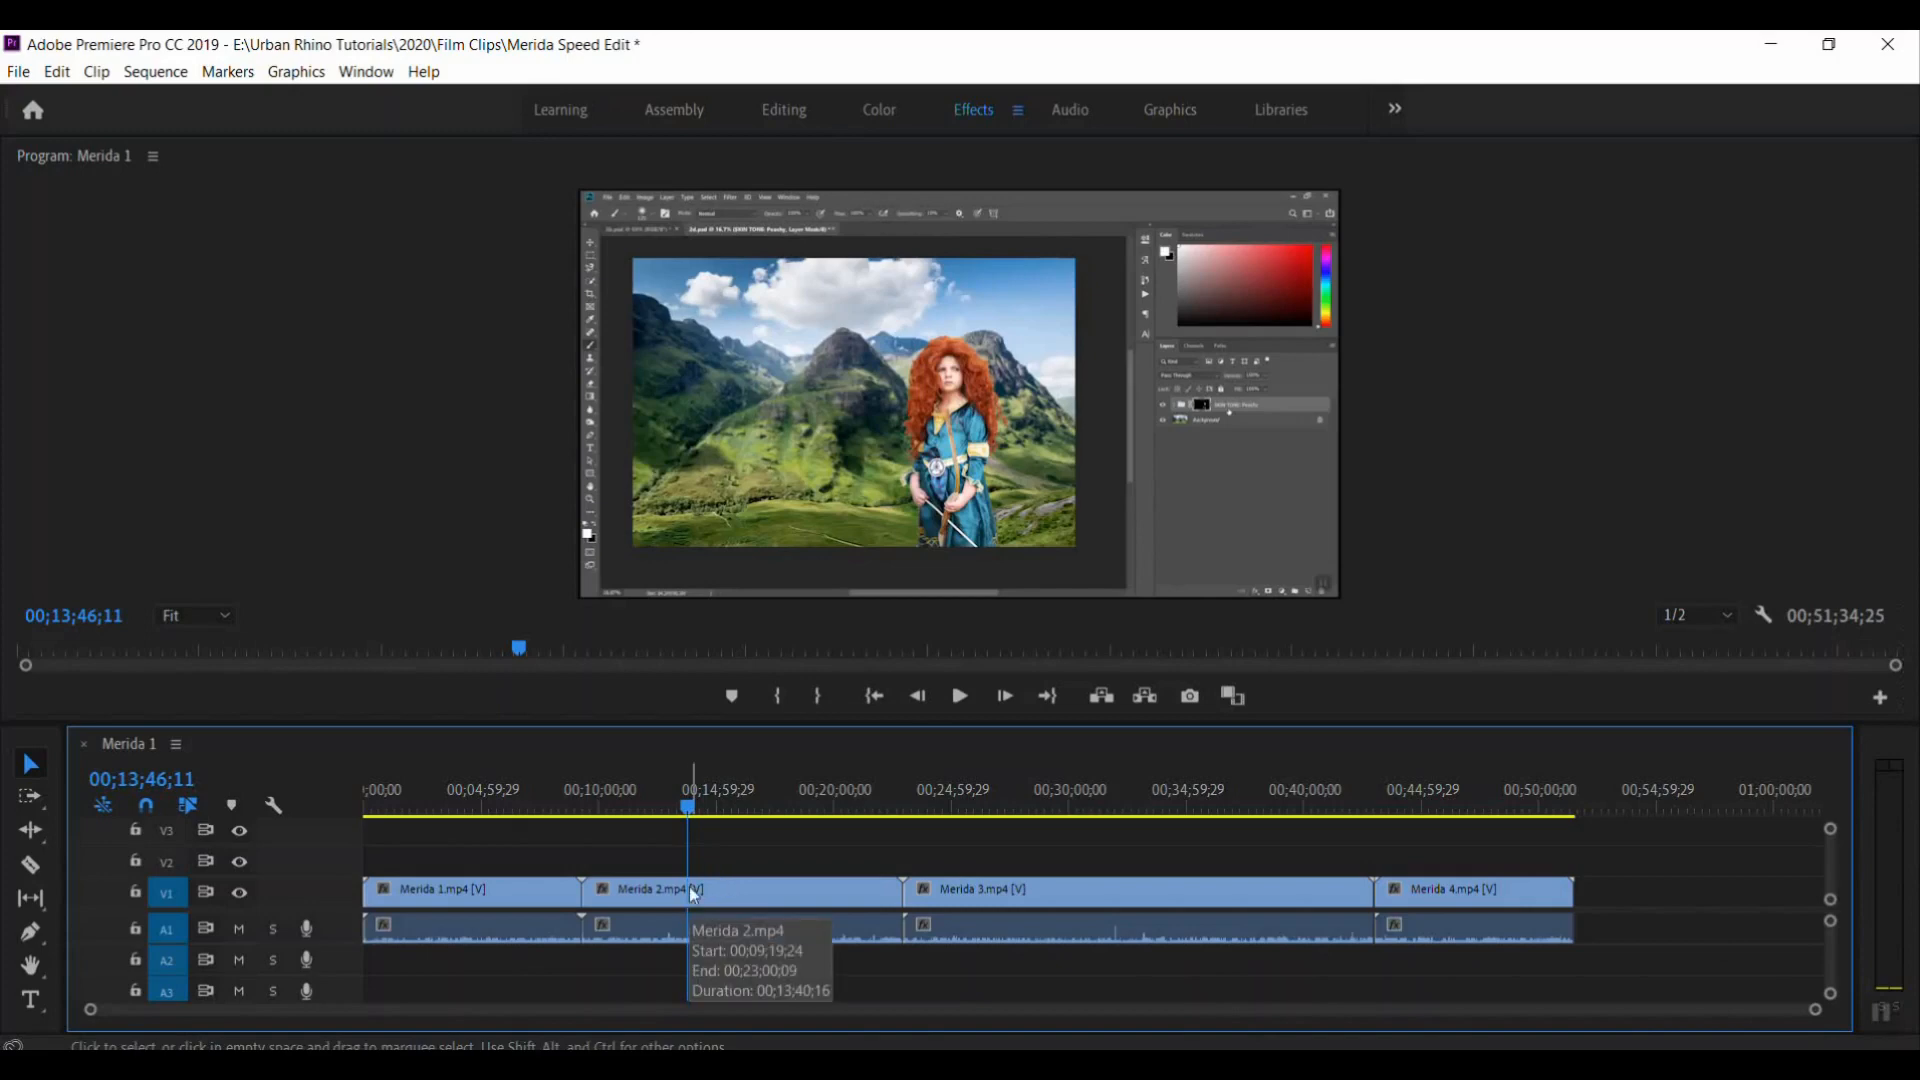
key("c")
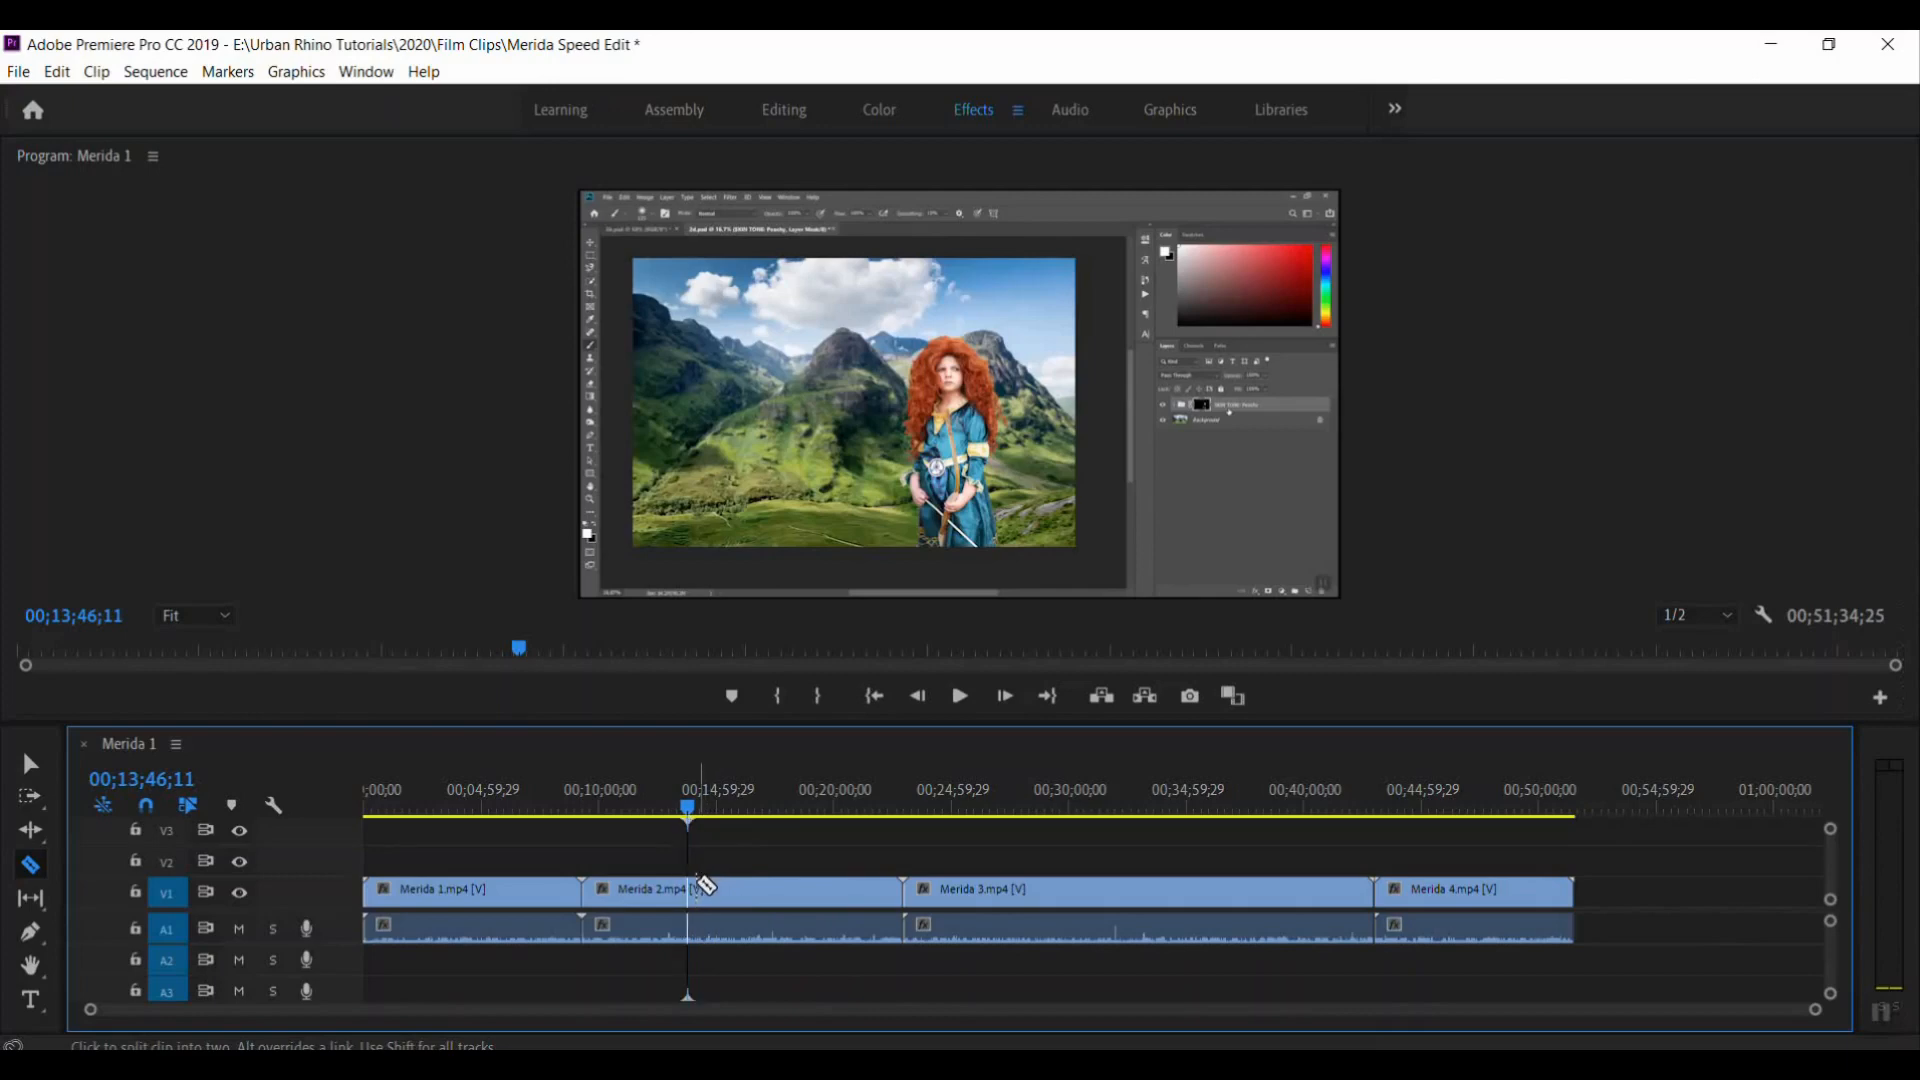
left_click(690, 887)
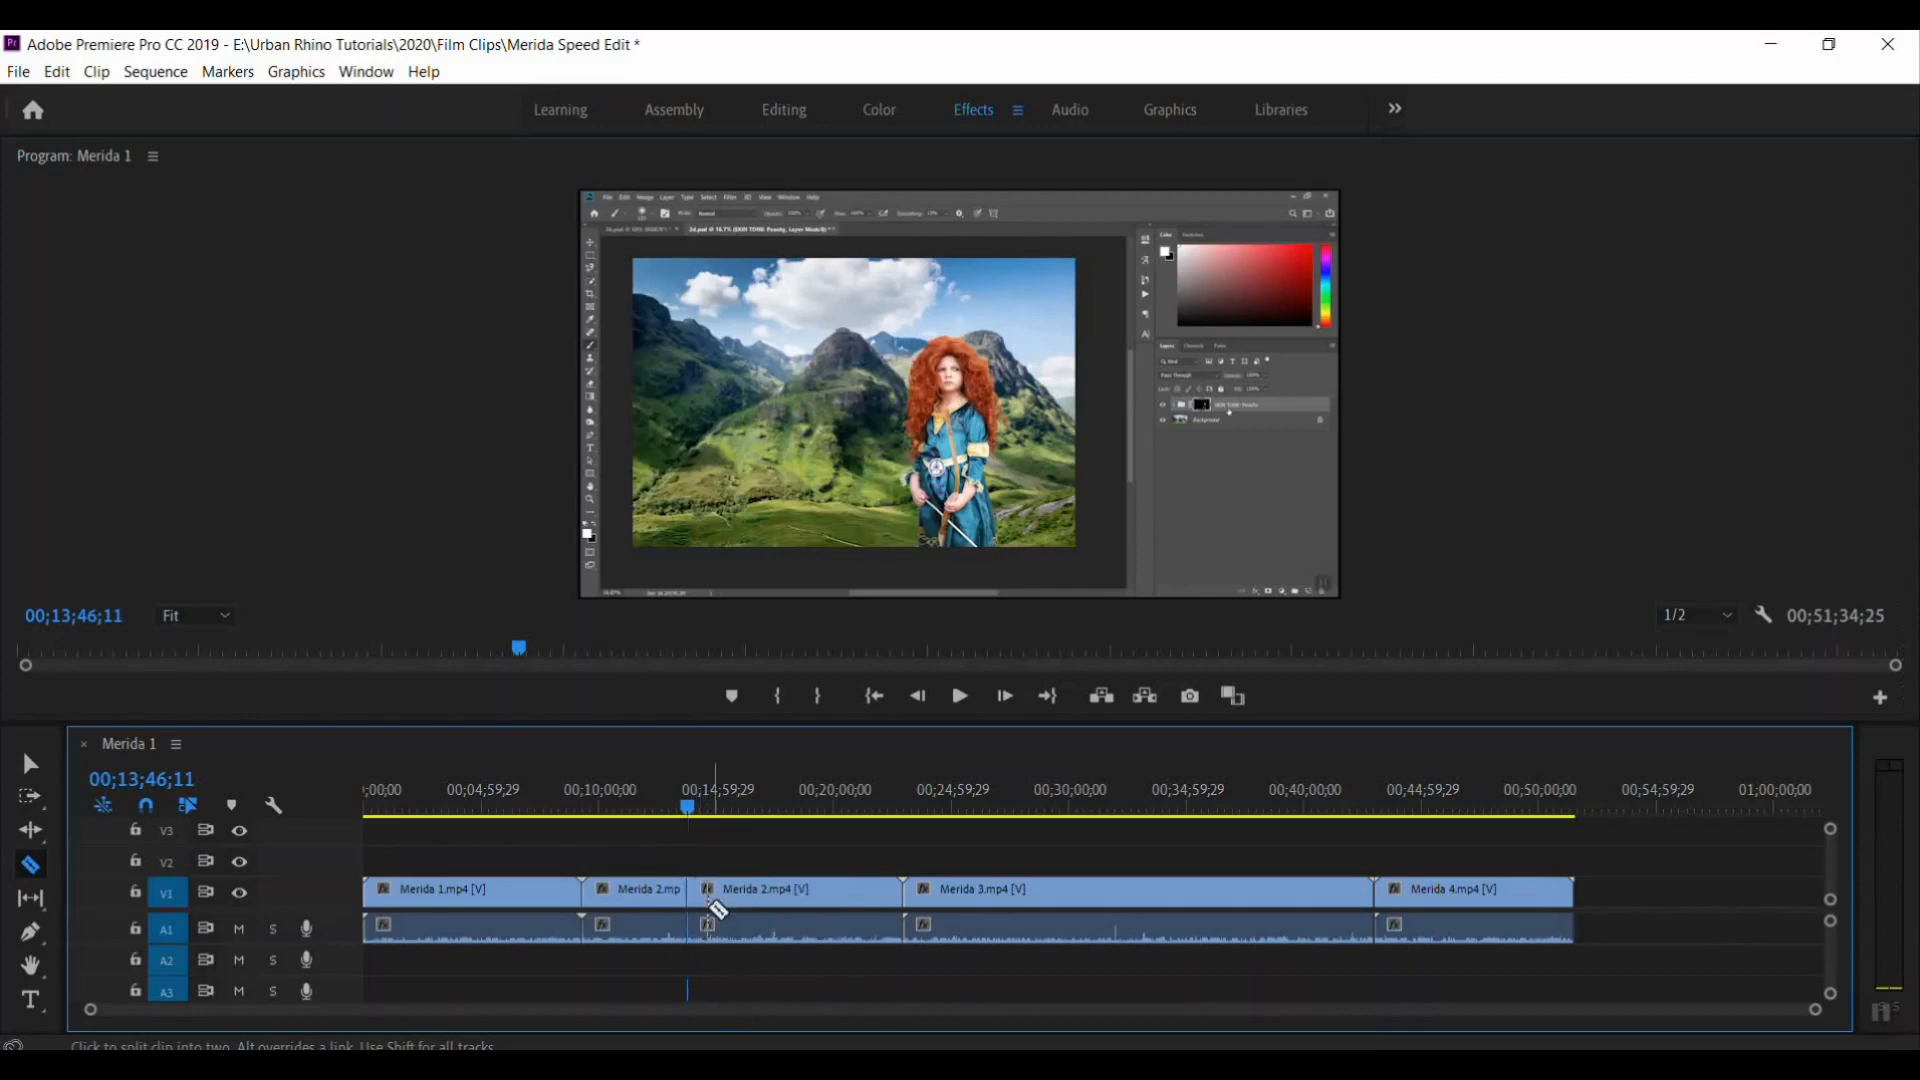
left_click_drag(694, 812, 715, 808)
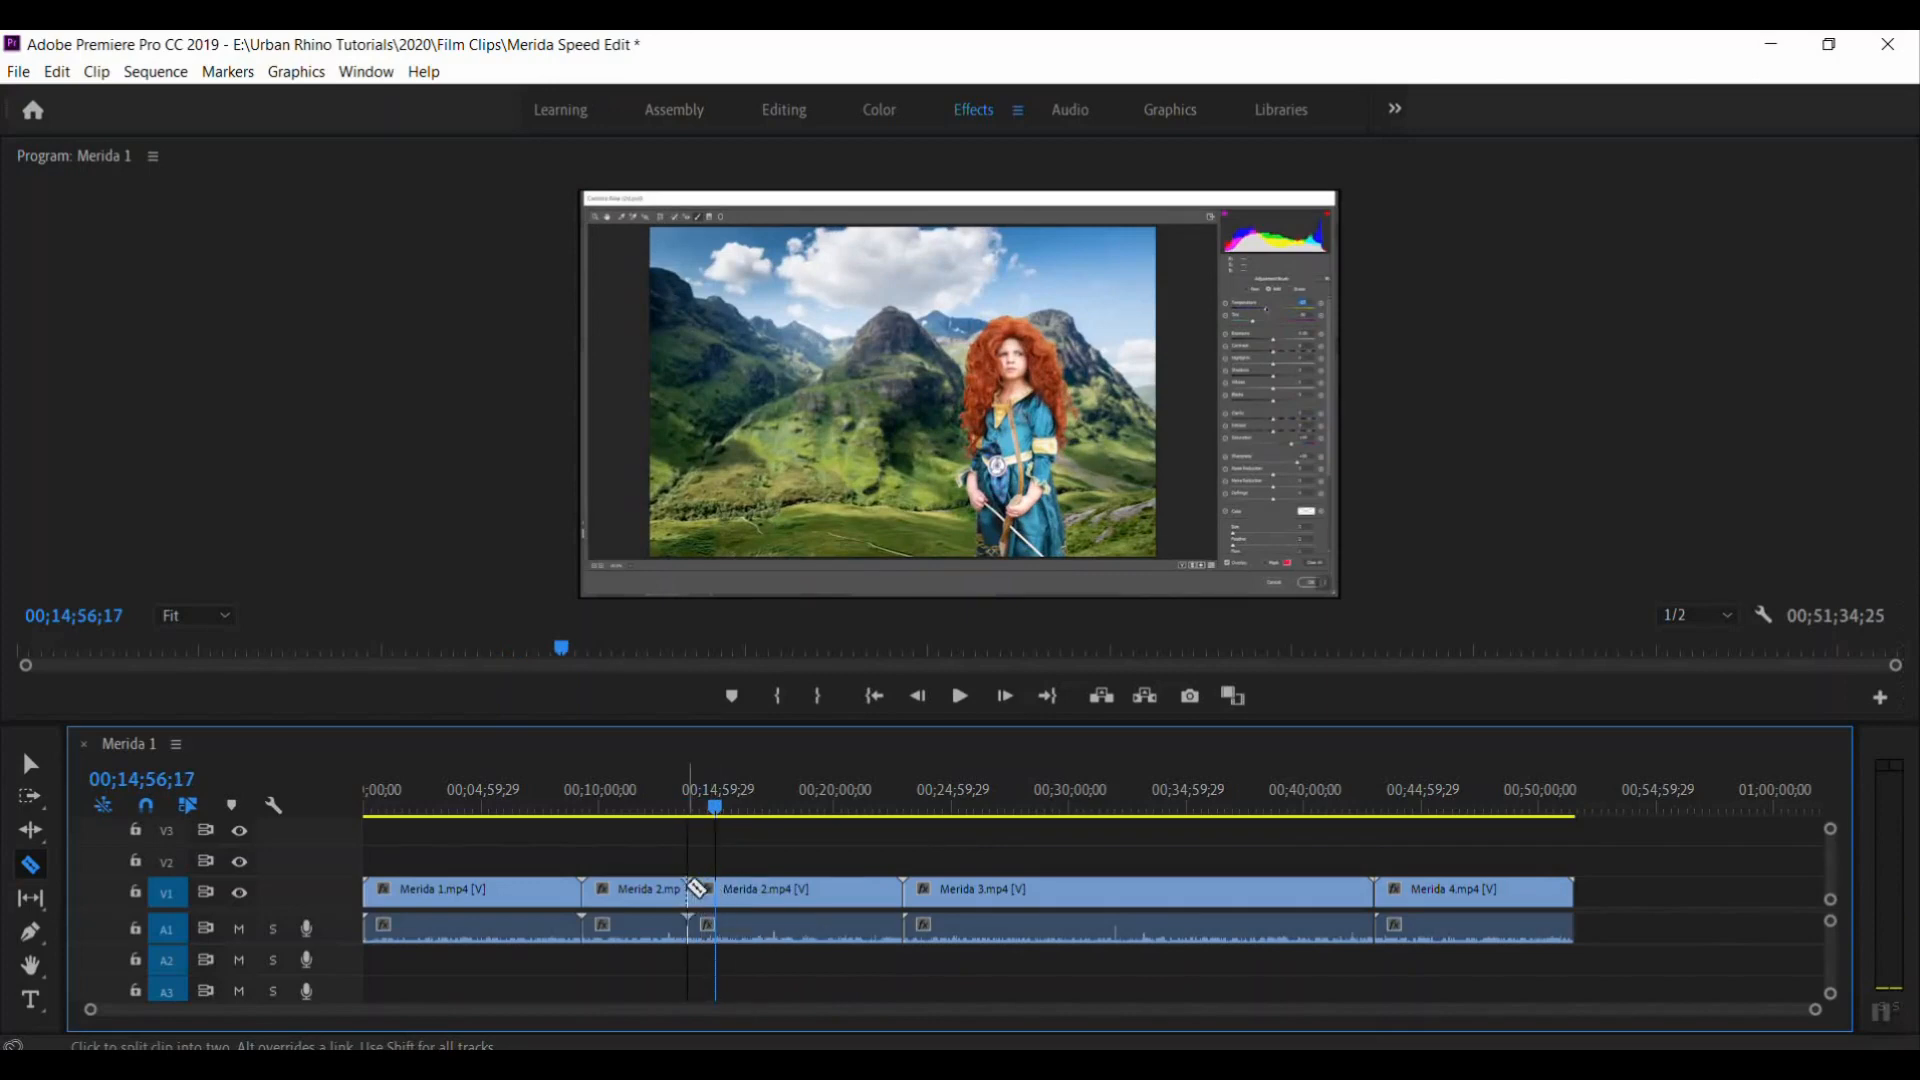
left_click(716, 893)
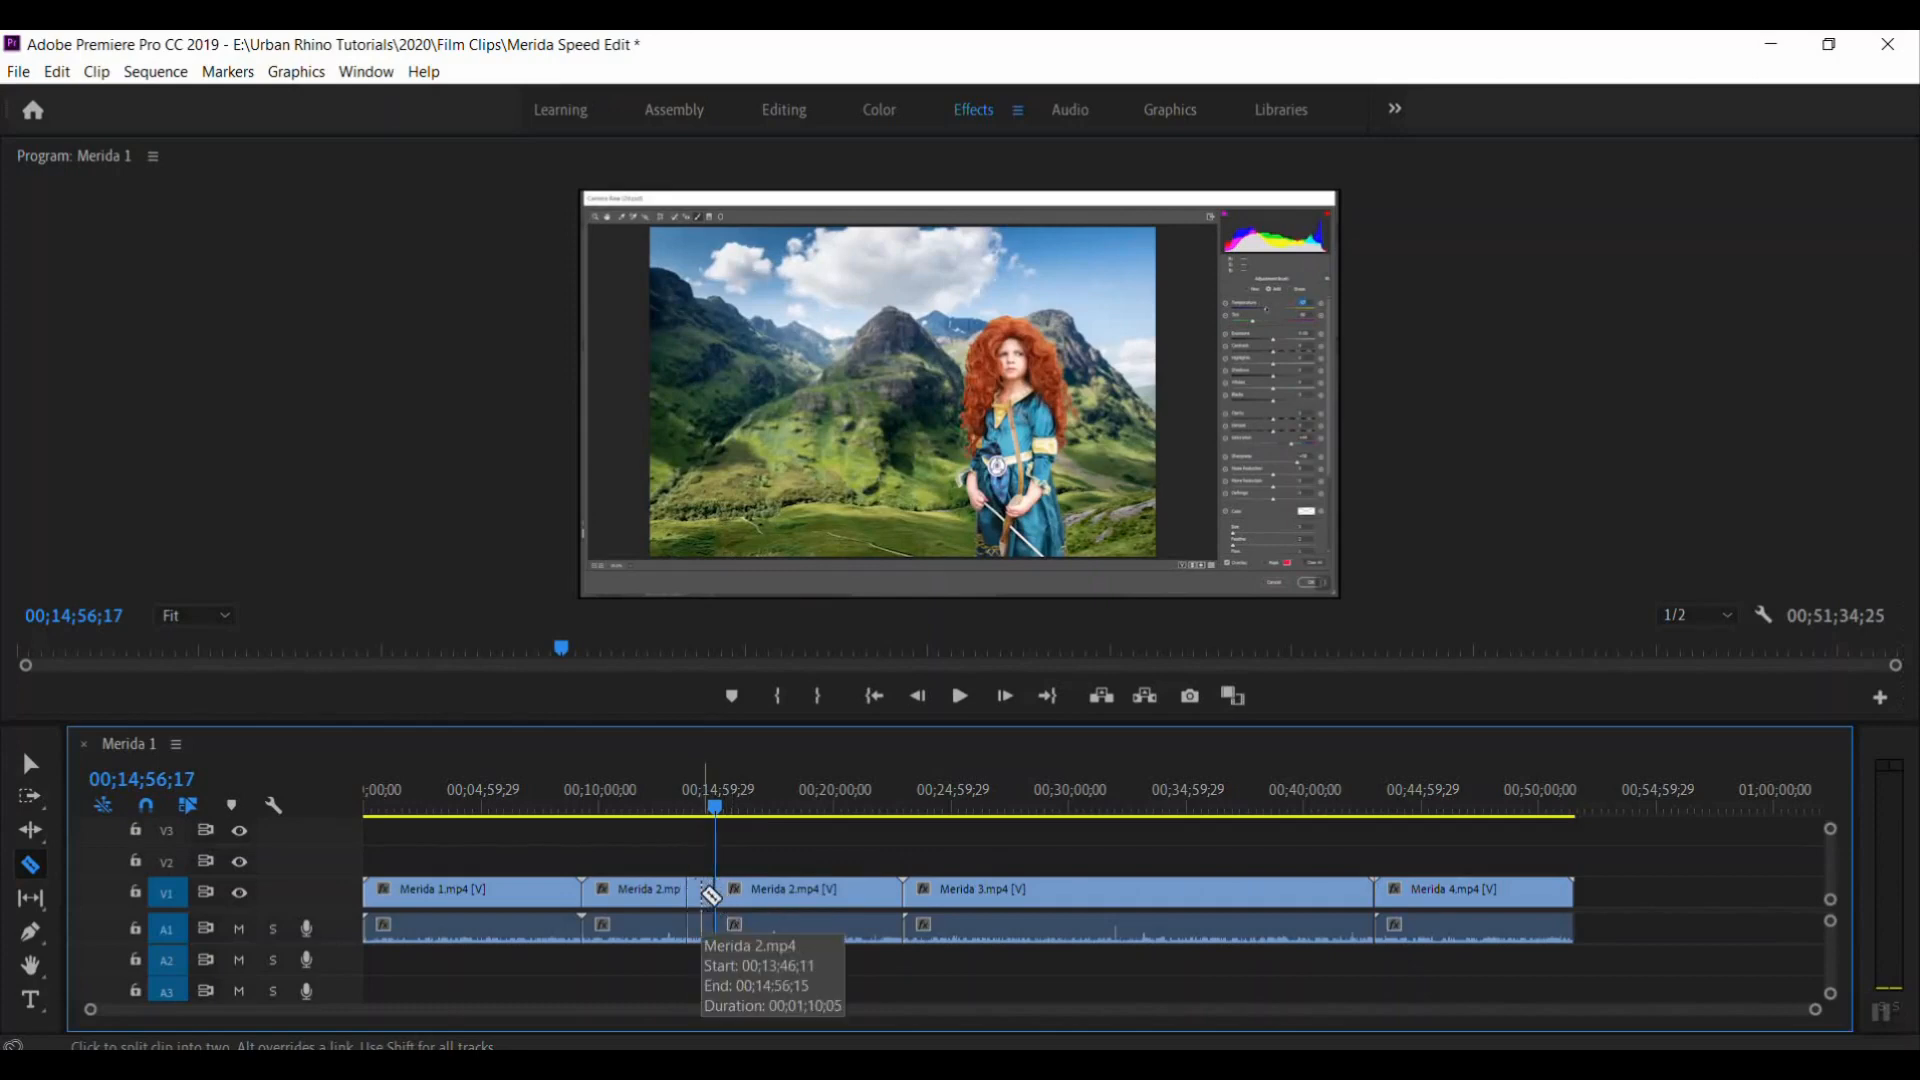
Delete the Merida 2 segment between the two cuts and move the clip's remaining part back to close the gap
key("v")
left_click(704, 925)
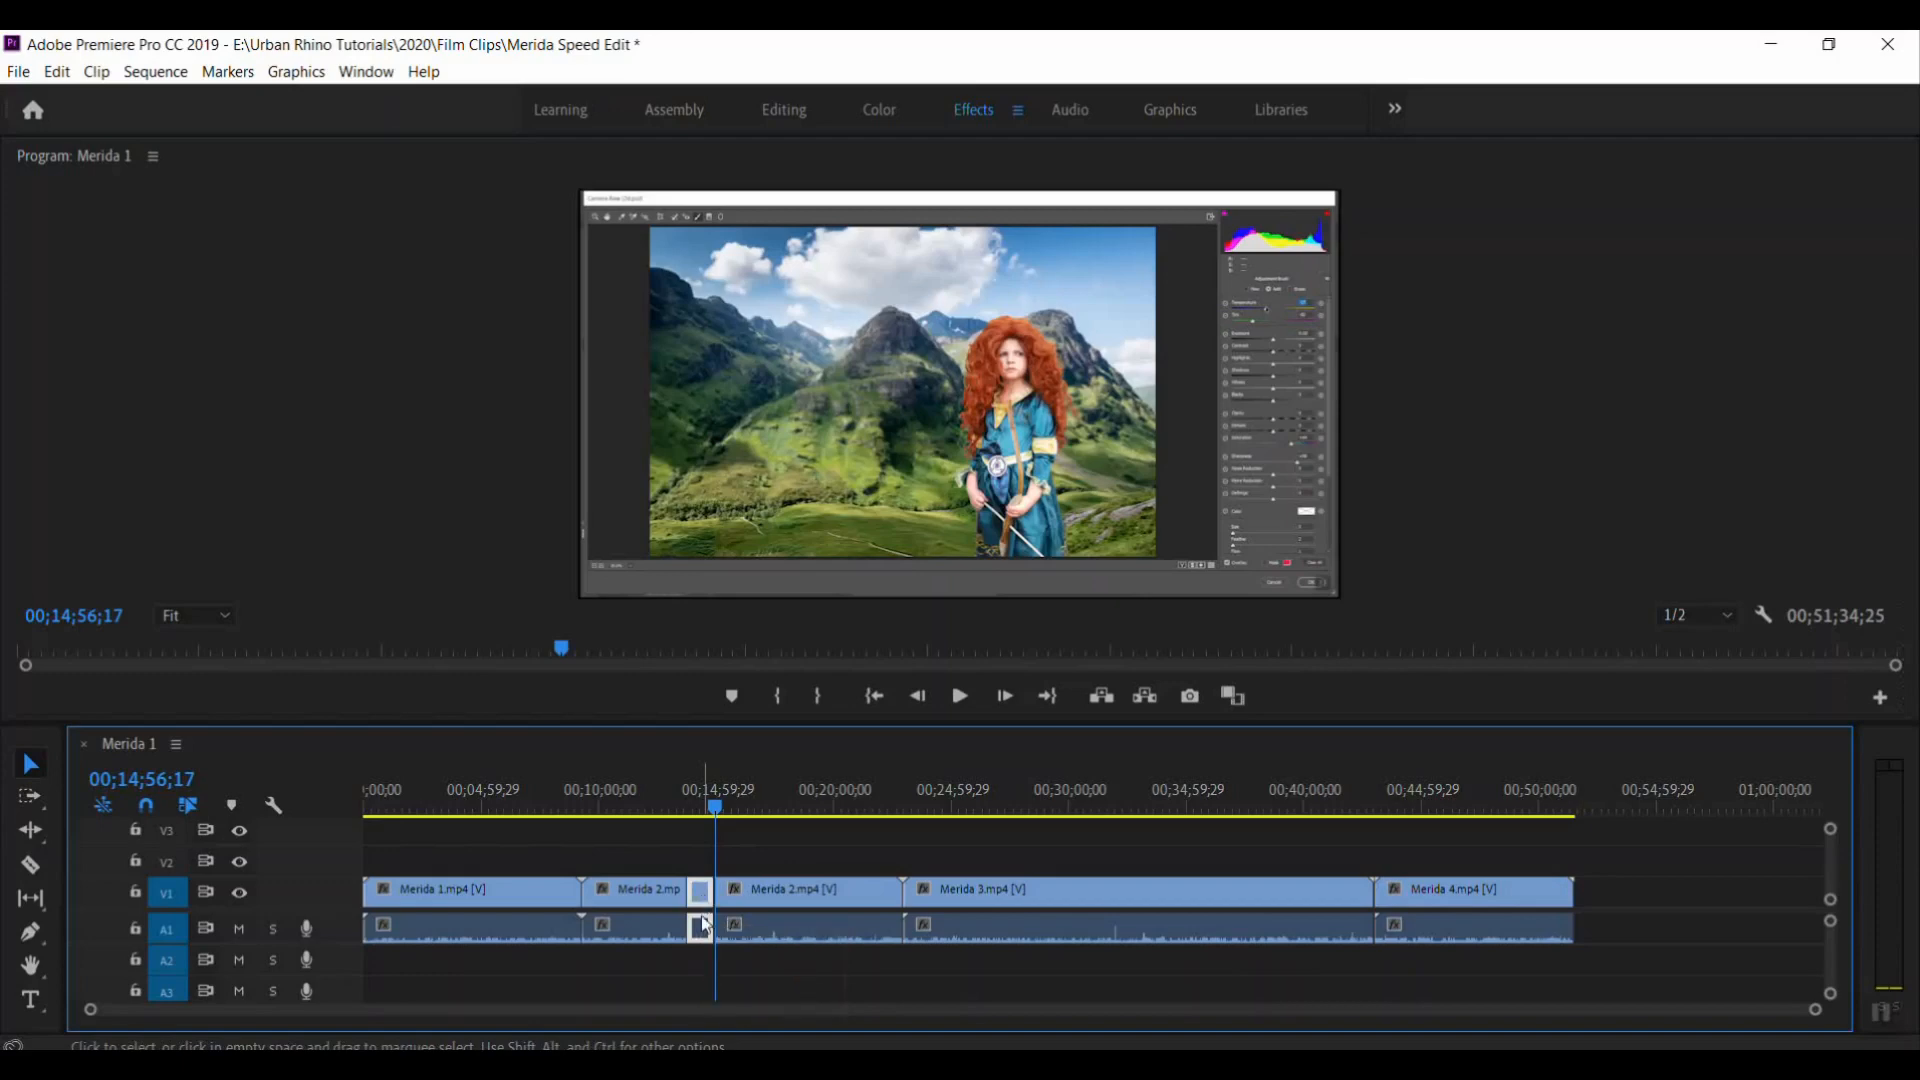
key("Delete")
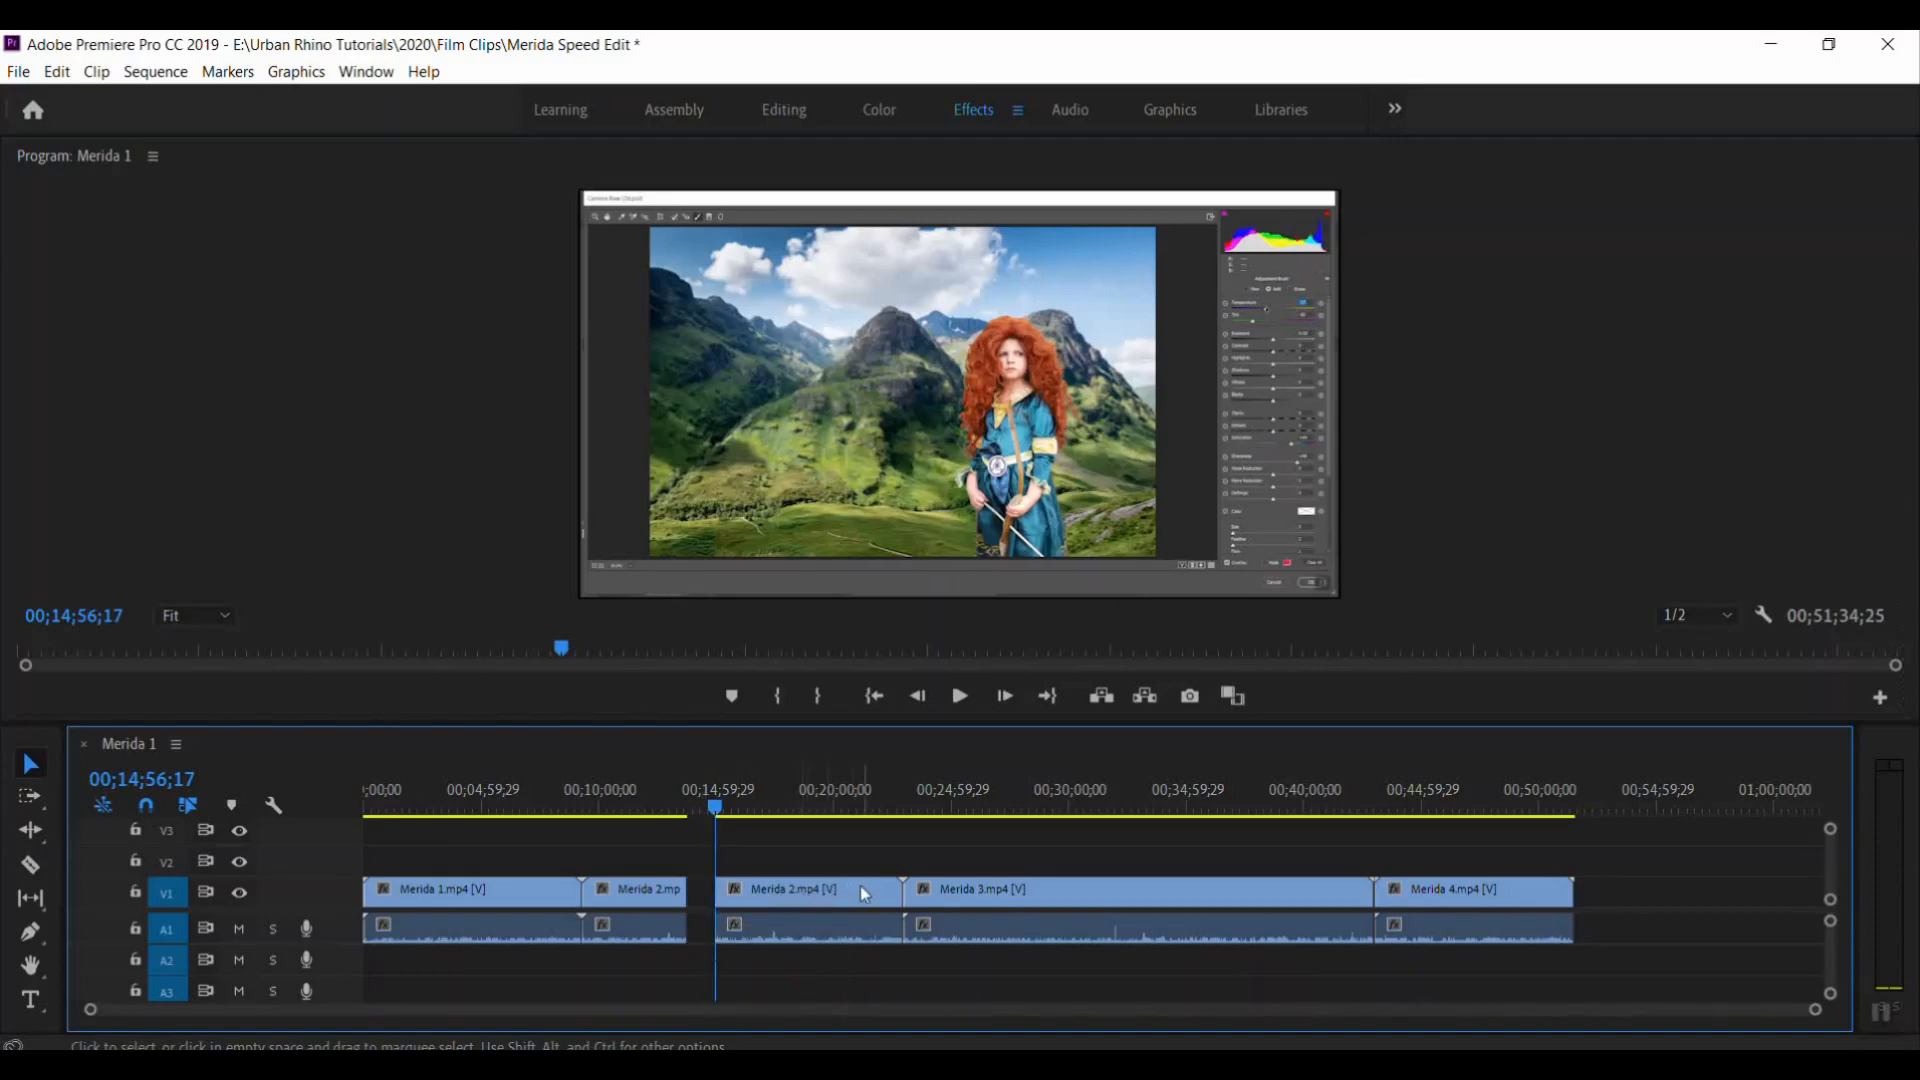
left_click_drag(861, 886, 842, 891)
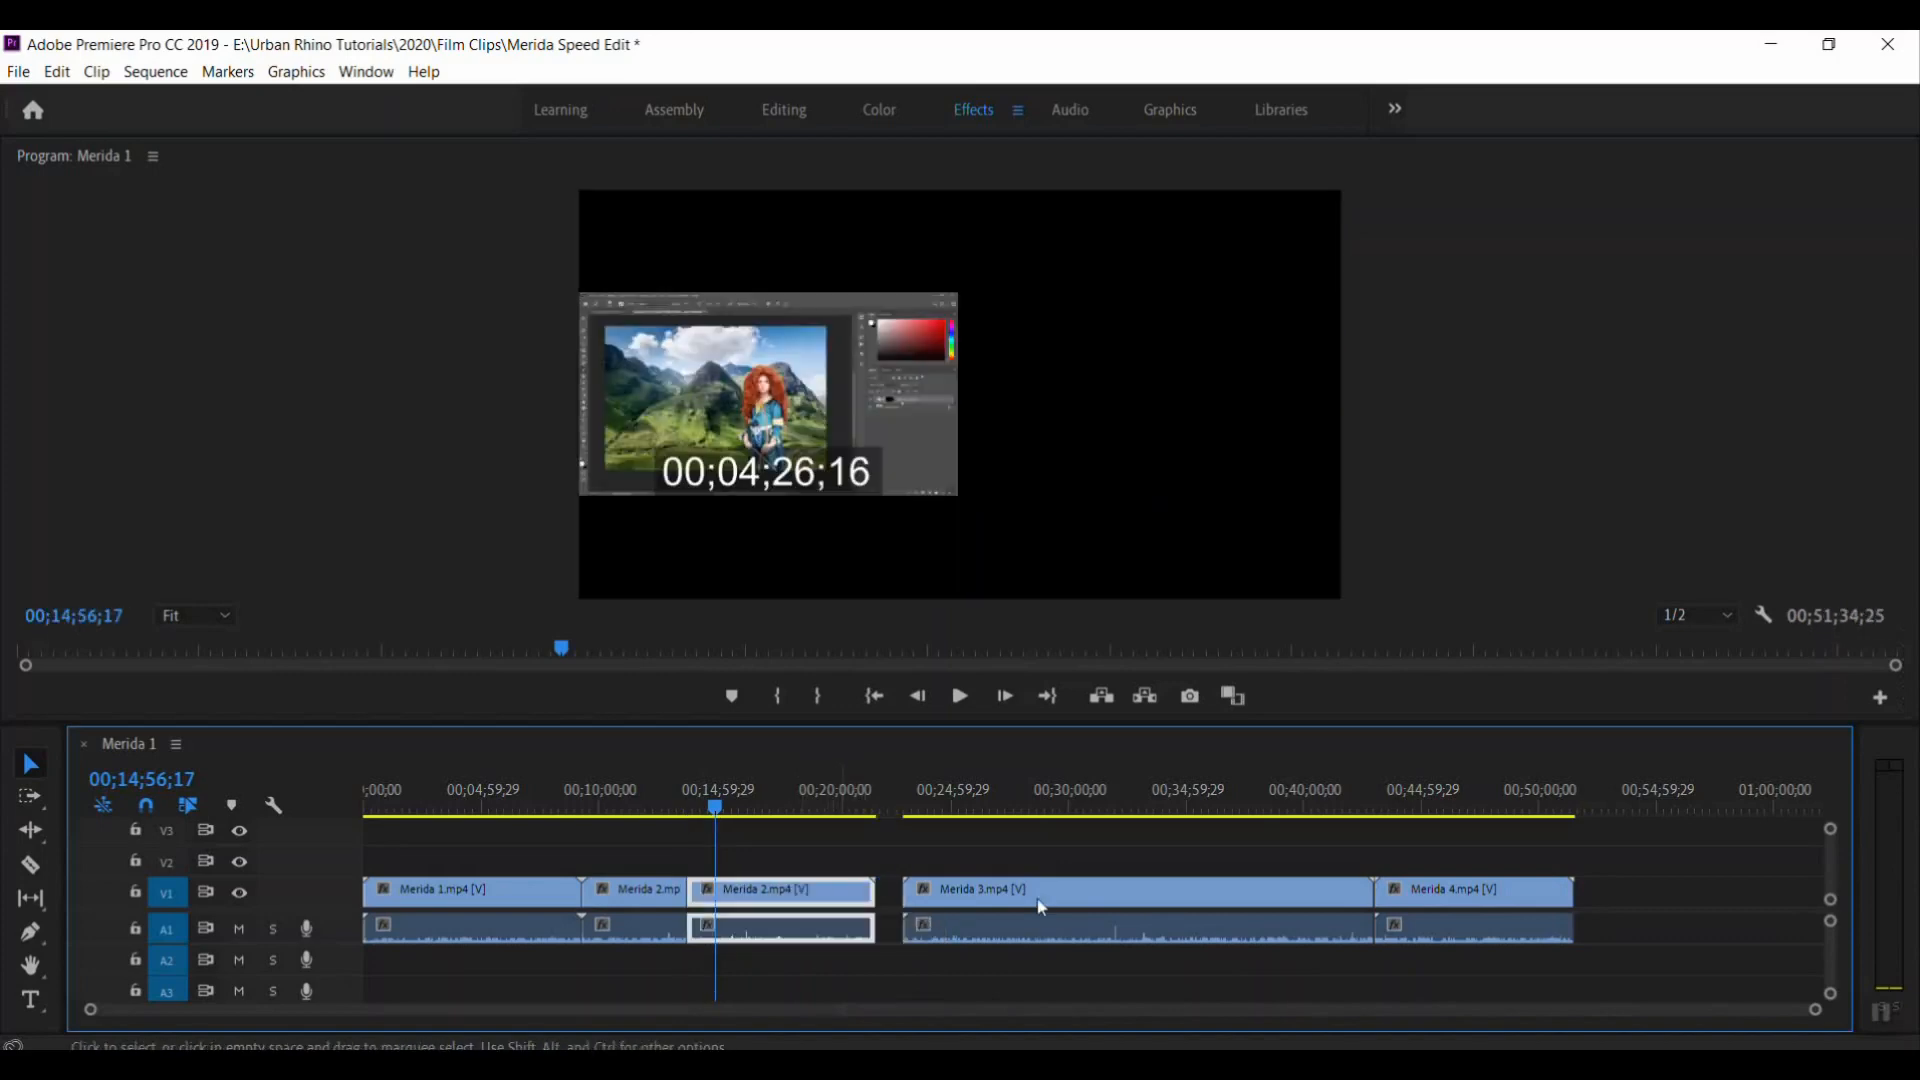
mouse_move(1089, 906)
left_mouse_down()
mouse_move(1063, 905)
mouse_move(1089, 906)
left_mouse_up()
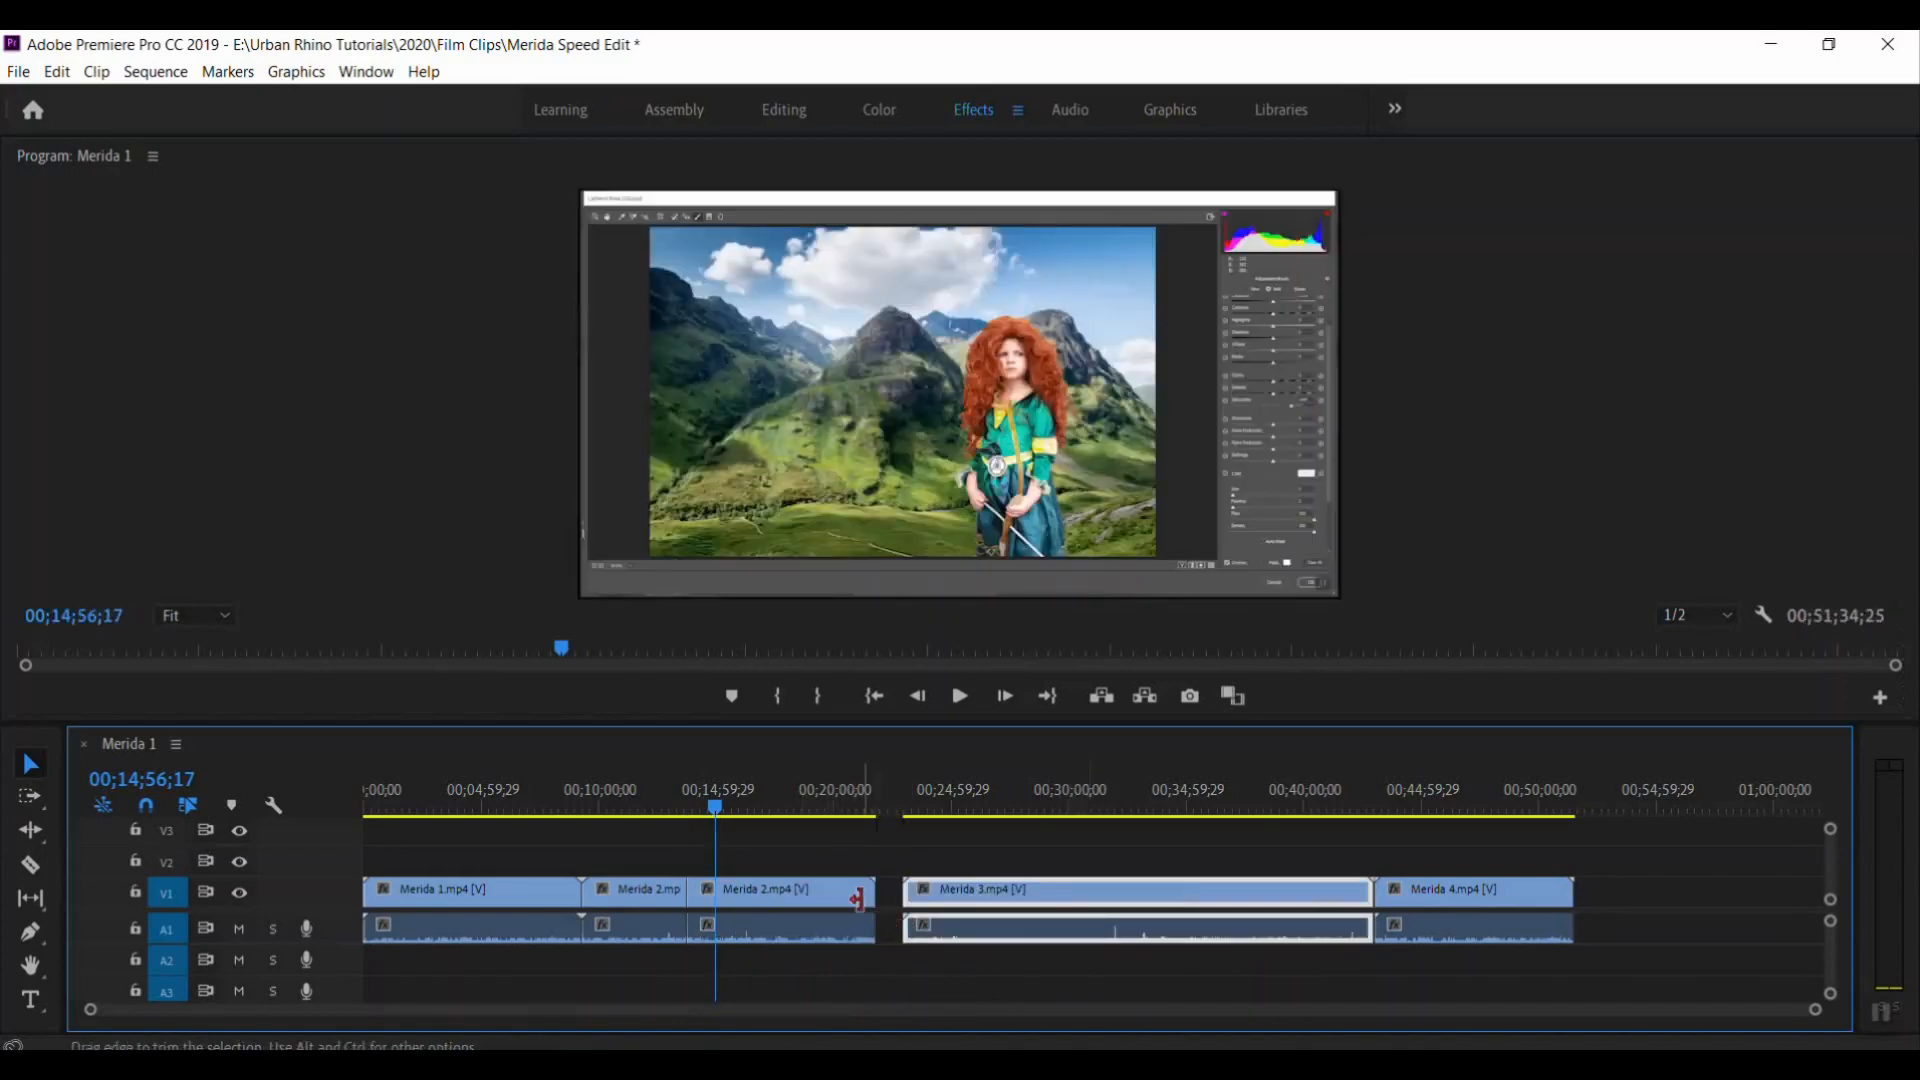
left_click_drag(858, 897, 862, 906)
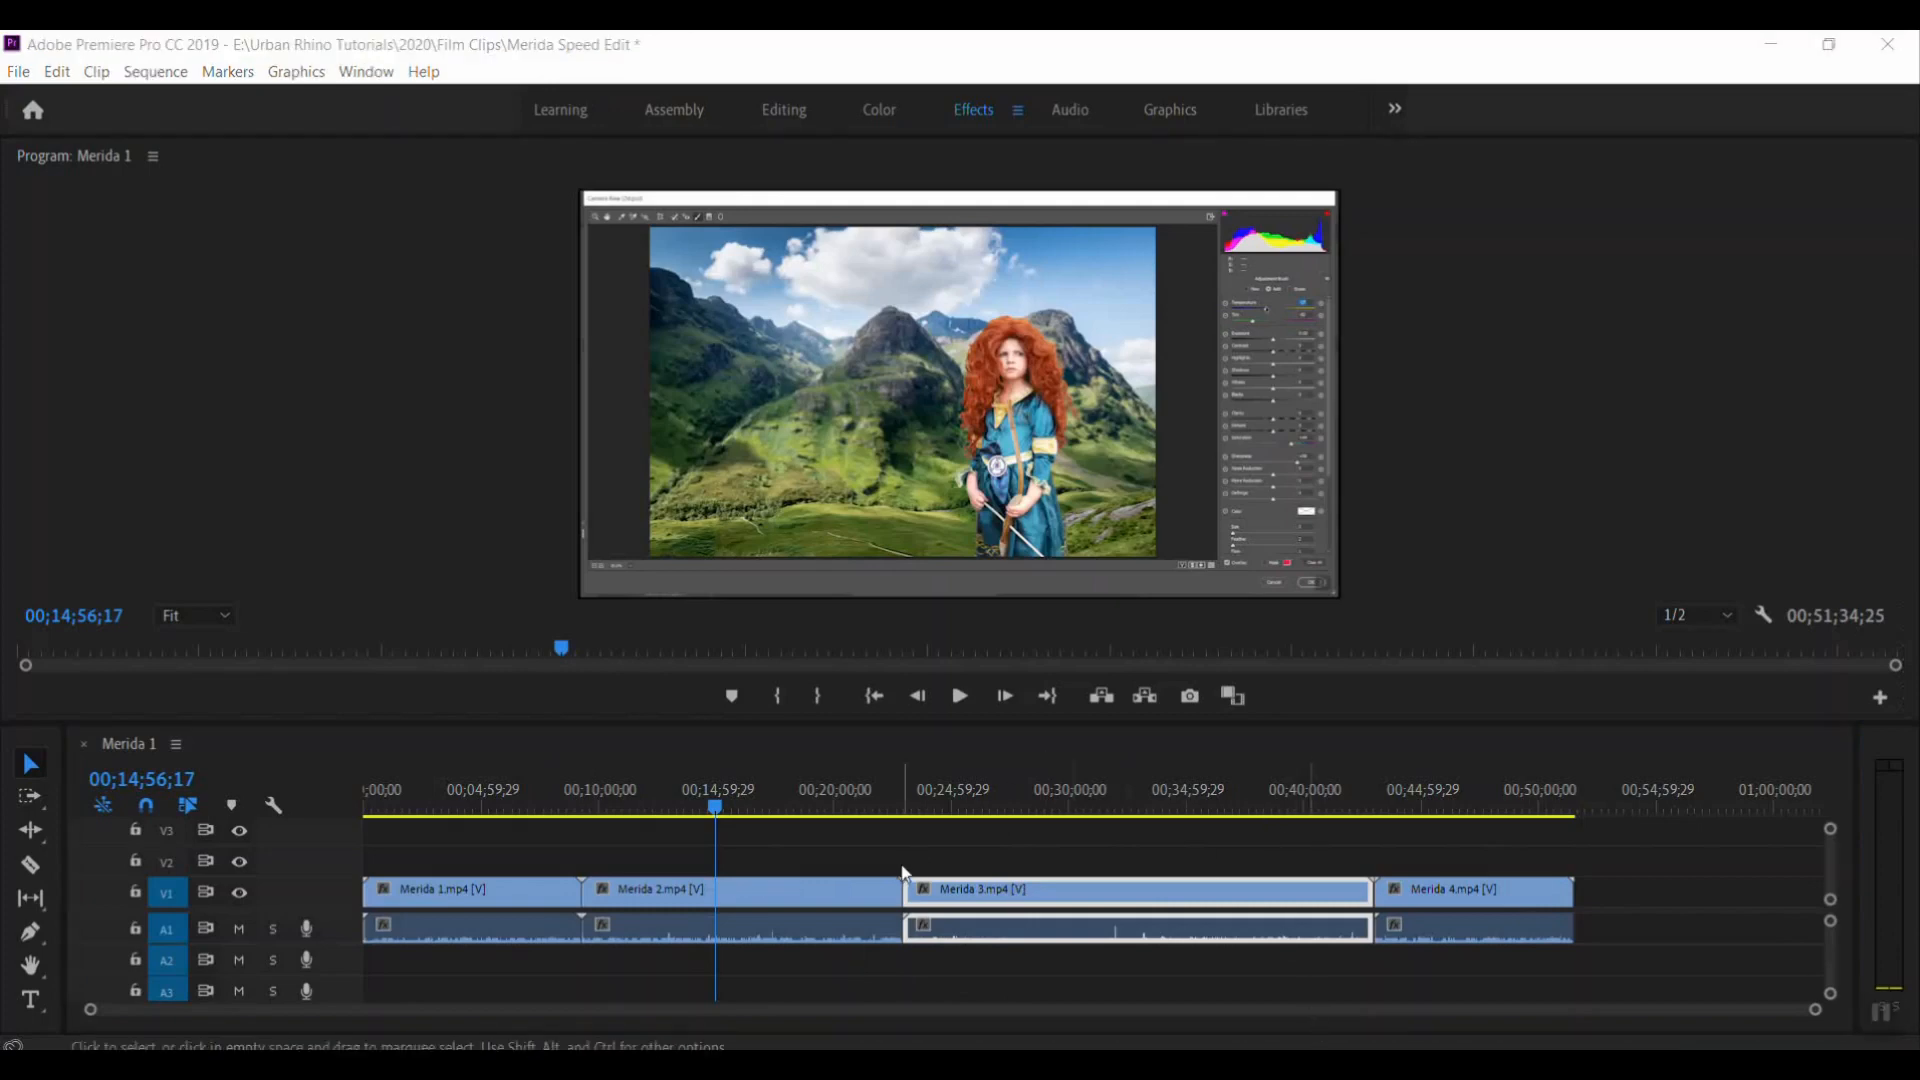
Select all four Merida clips and nest them under the default name Nested Sequence 01
left_click(447, 930)
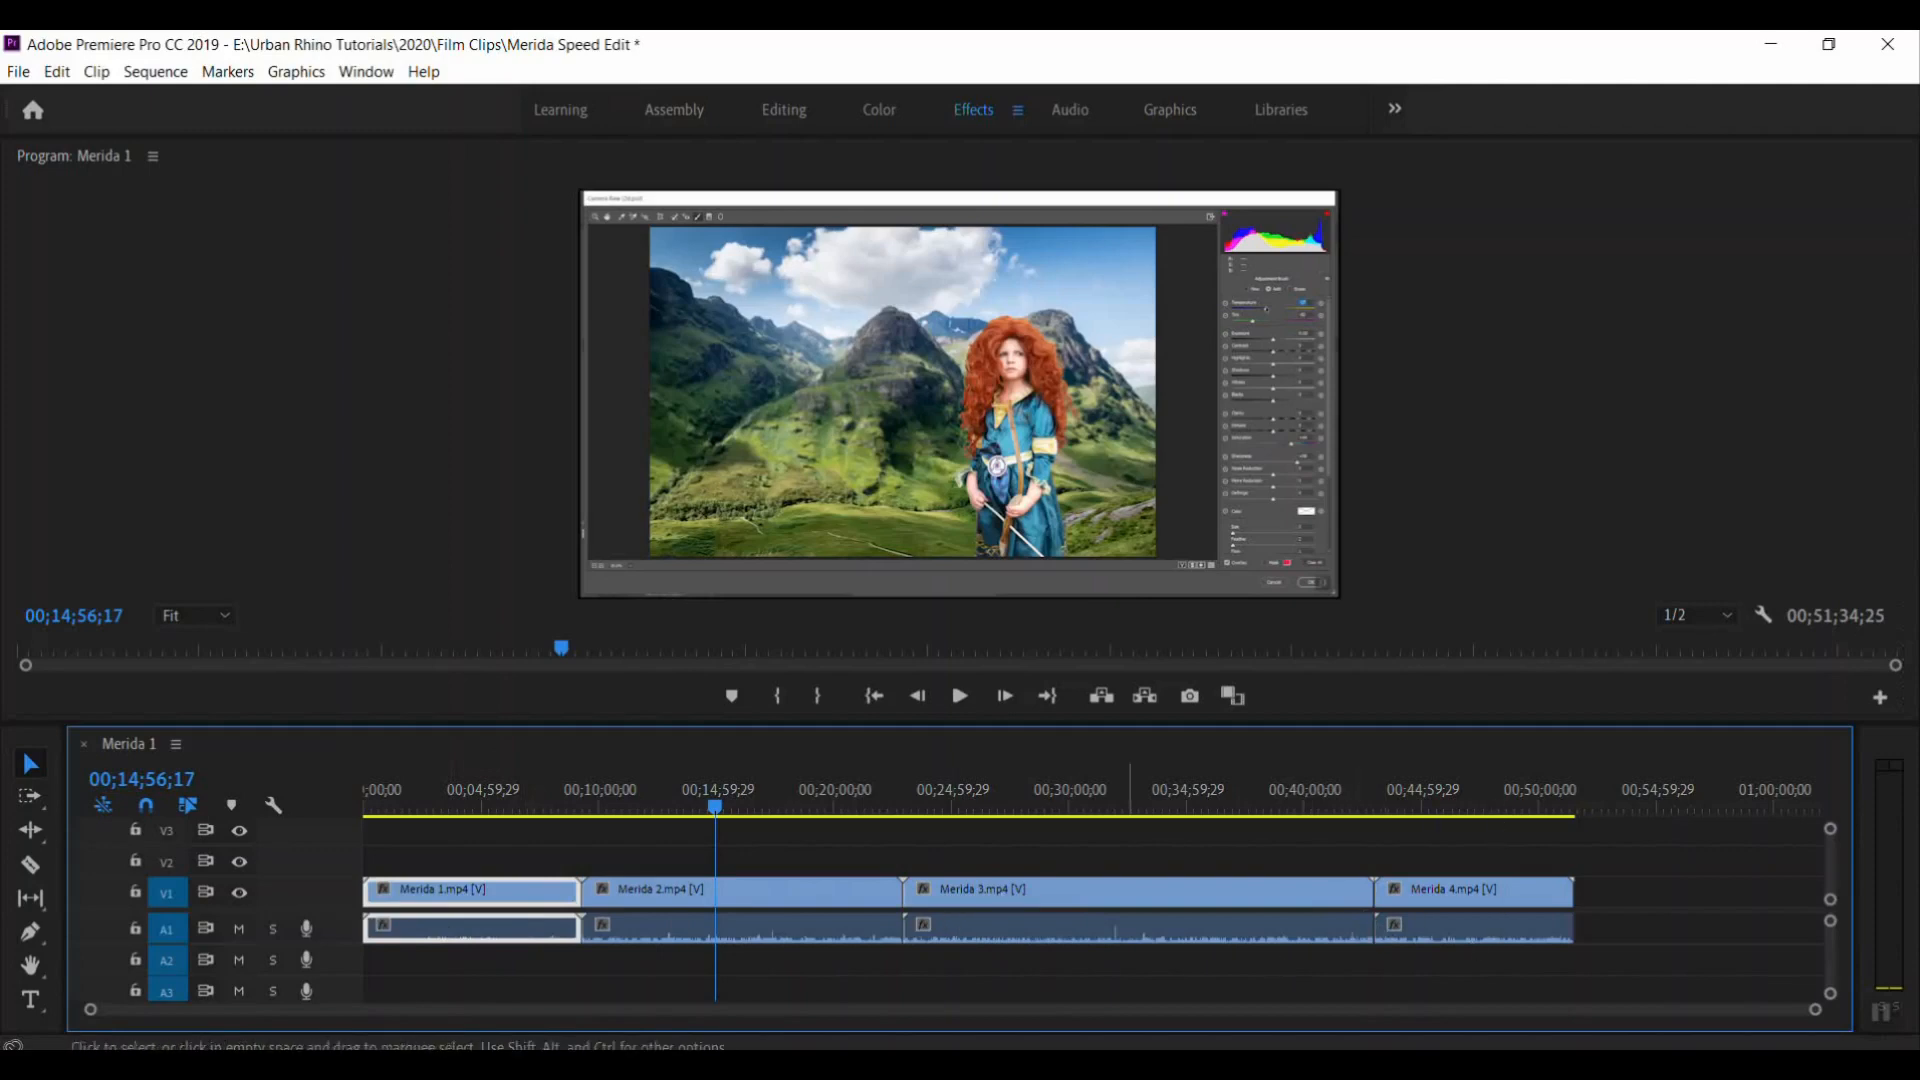
left_click(546, 866)
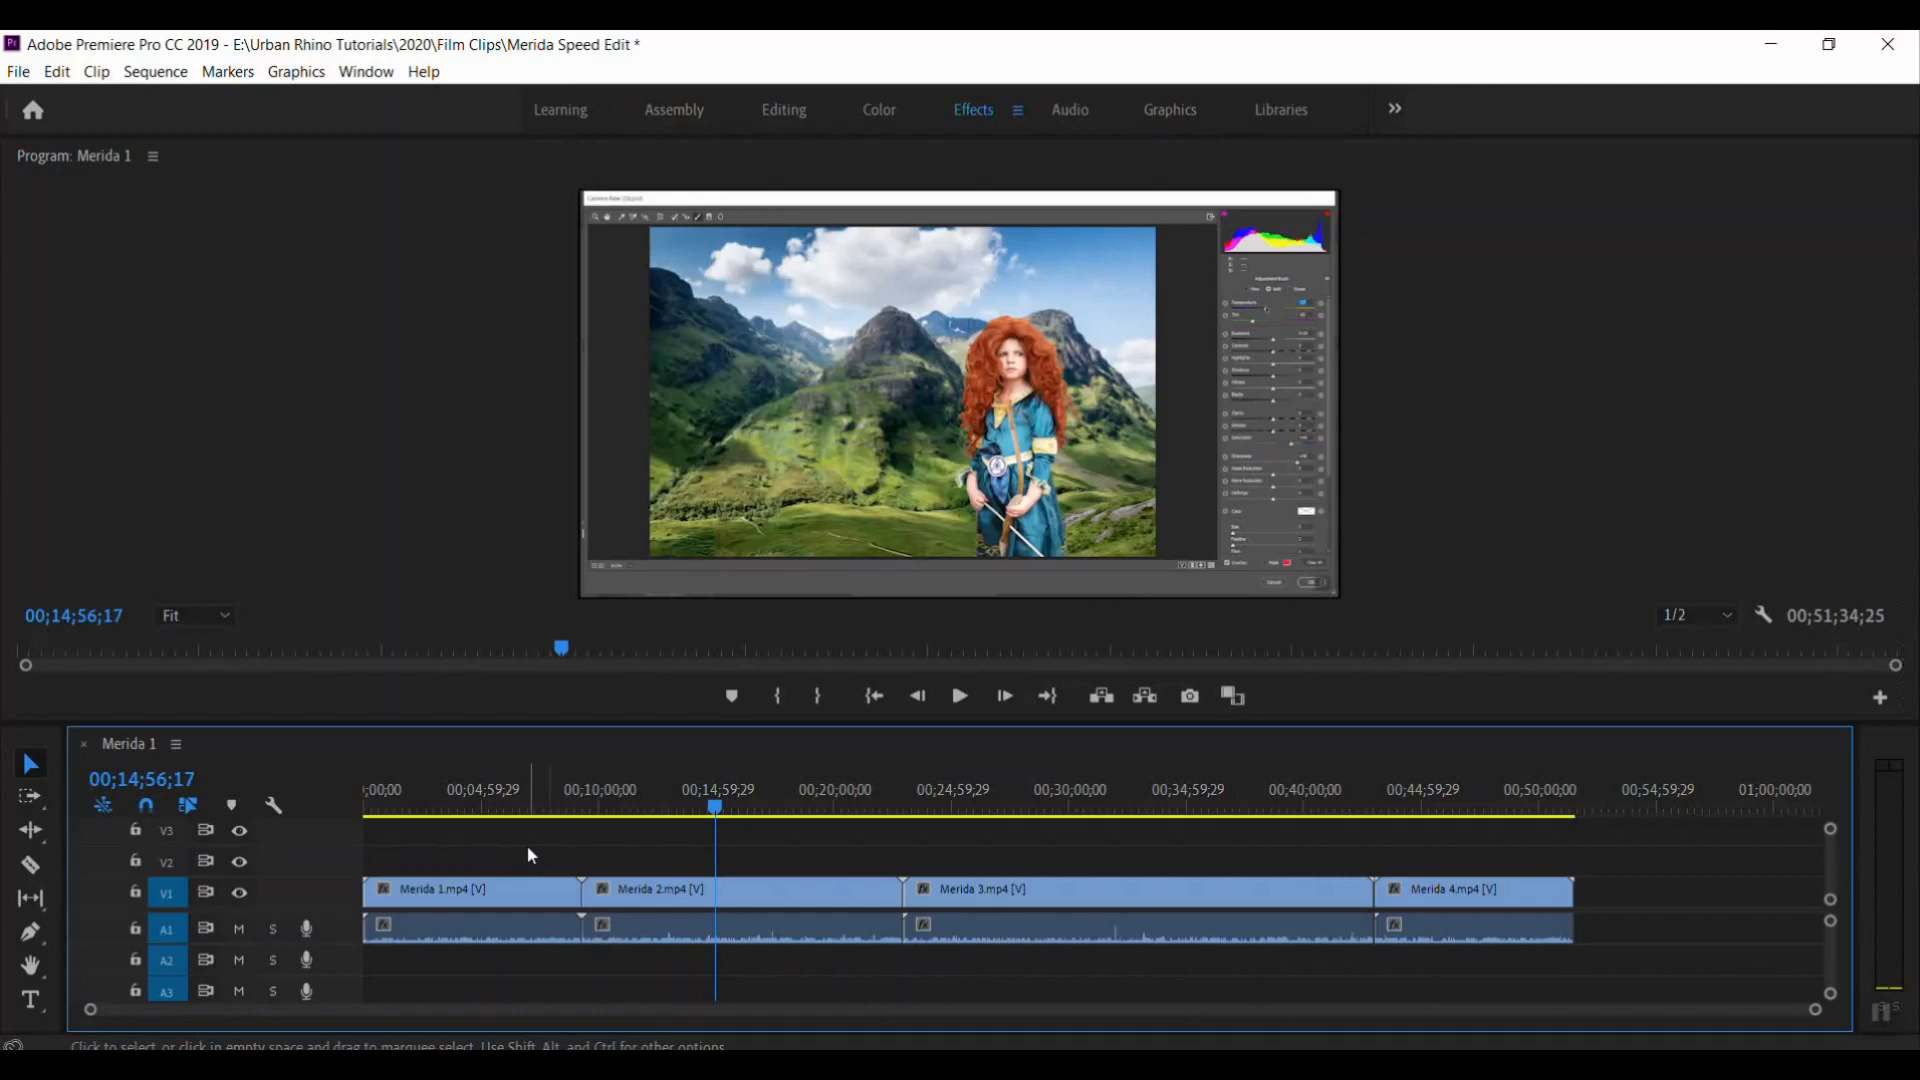
left_click_drag(526, 849, 1427, 968)
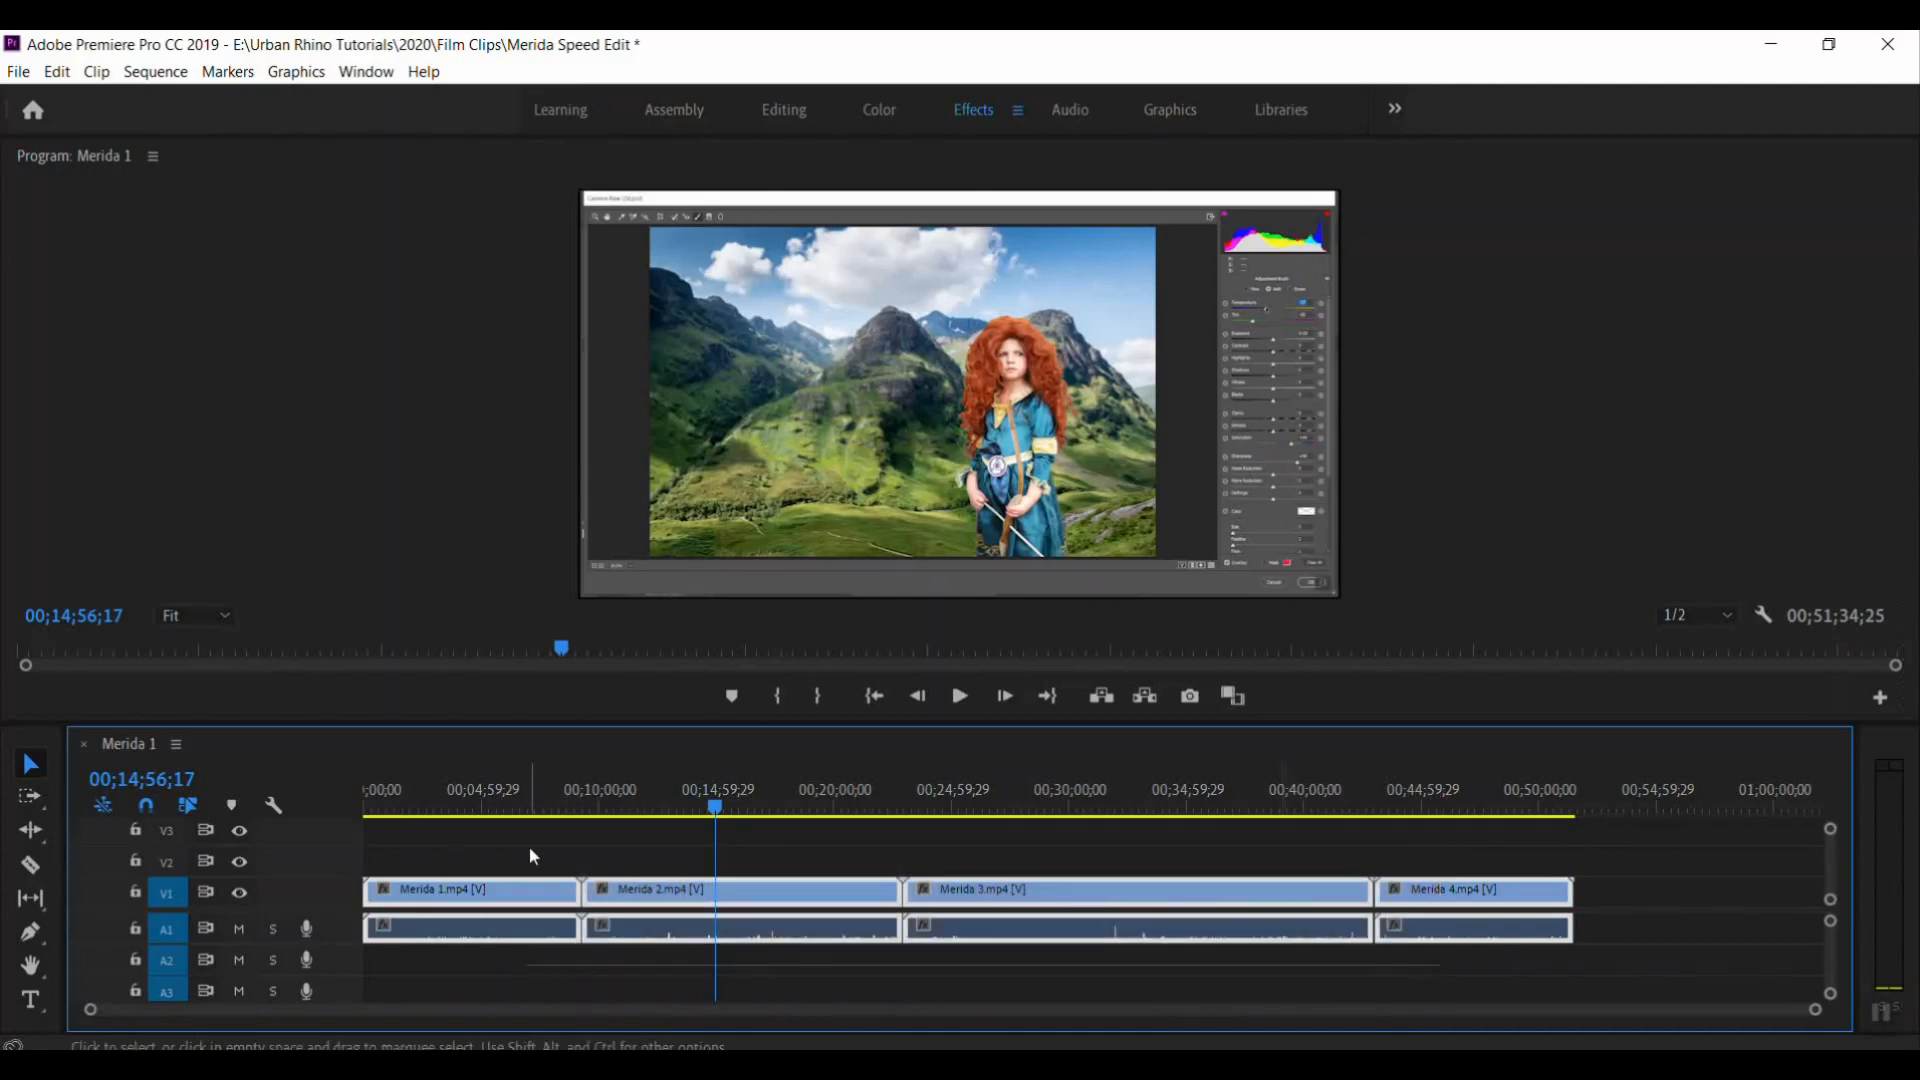
left_click_drag(533, 856, 1449, 975)
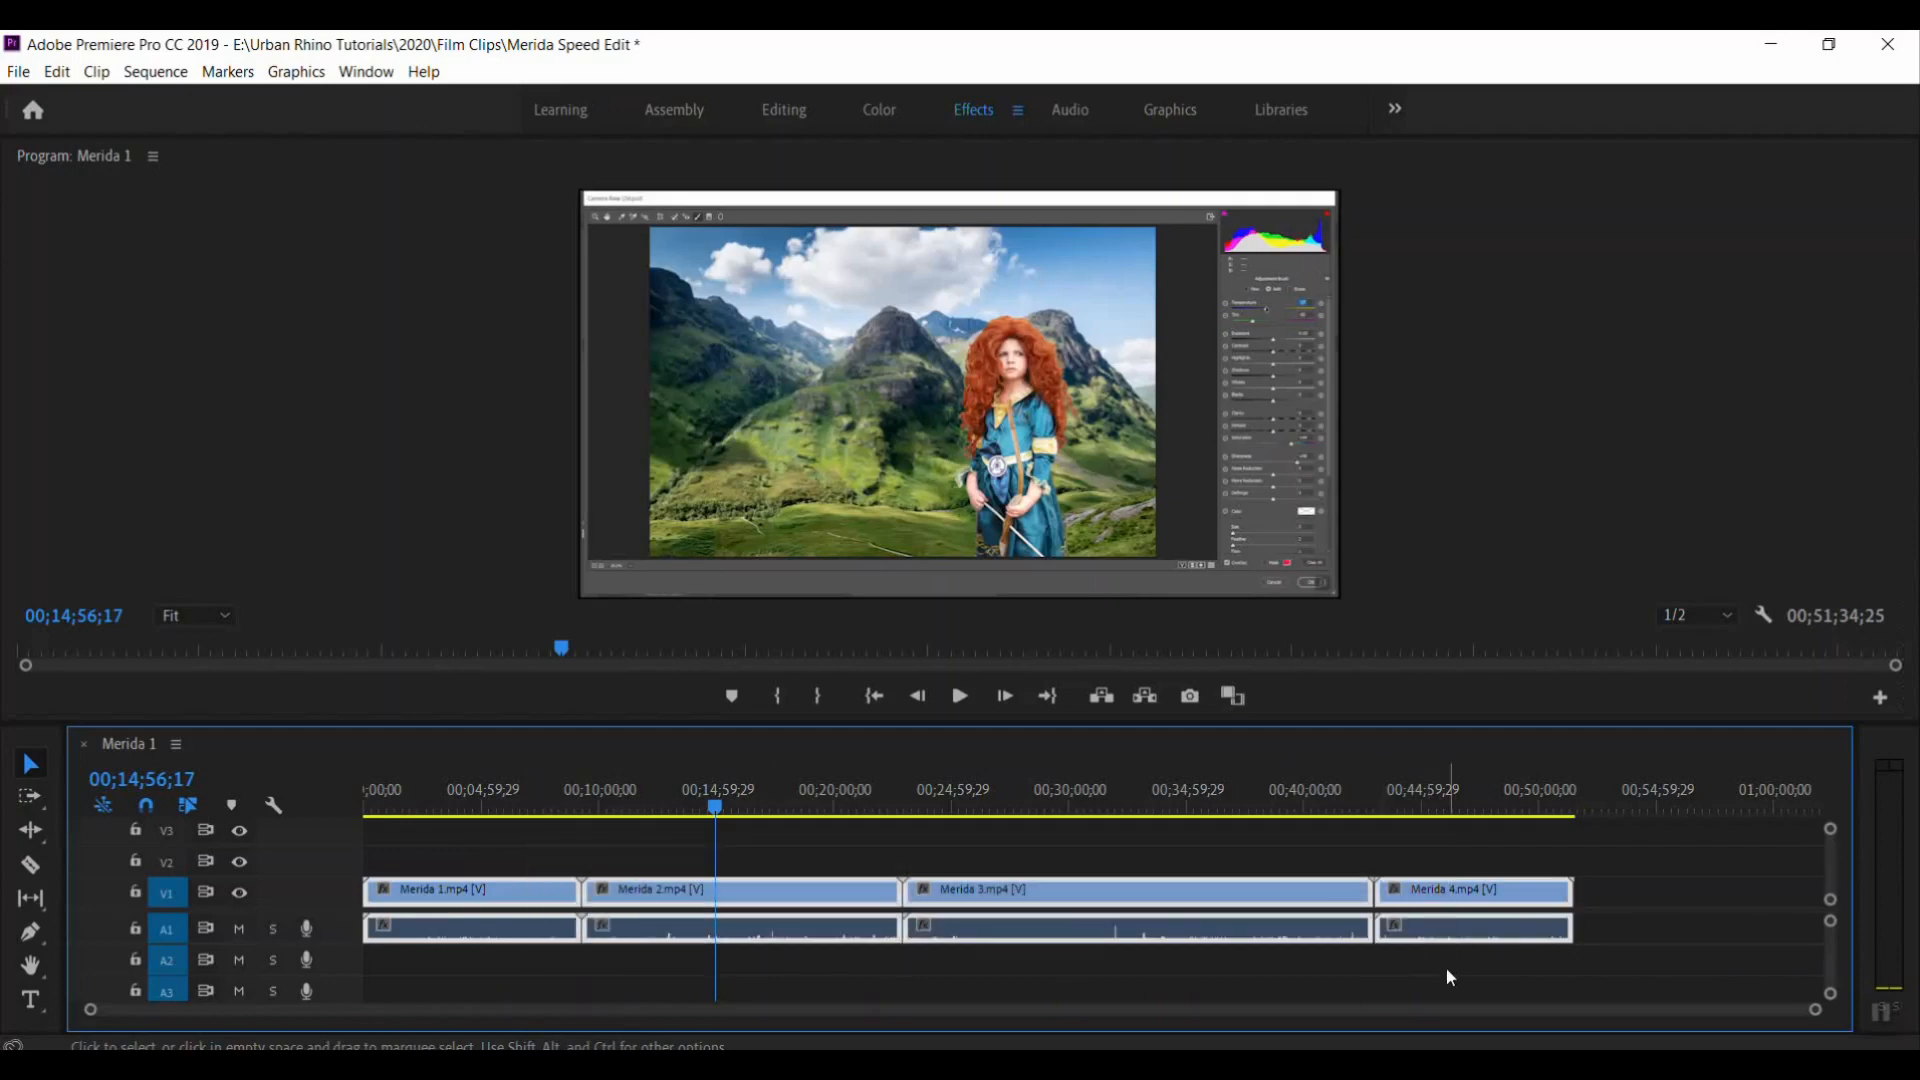
right_click(1104, 910)
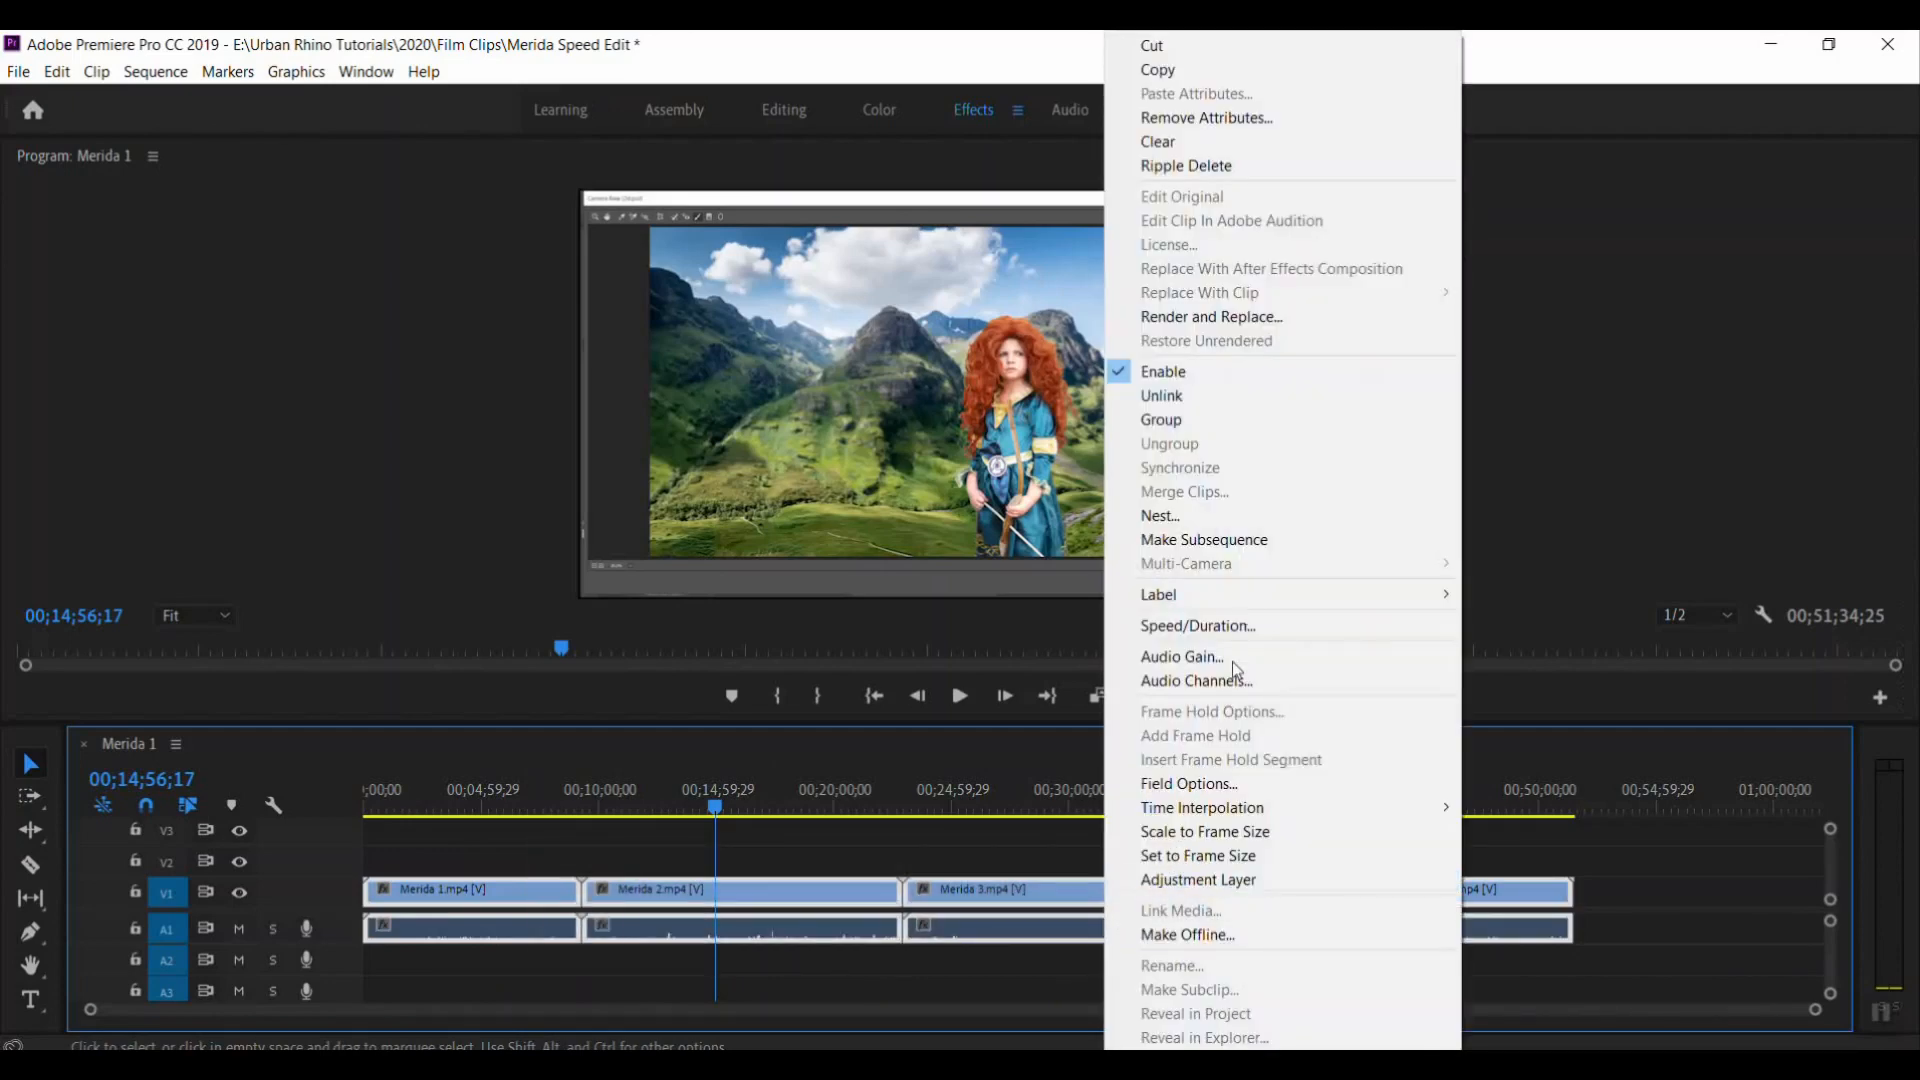
left_click(1180, 515)
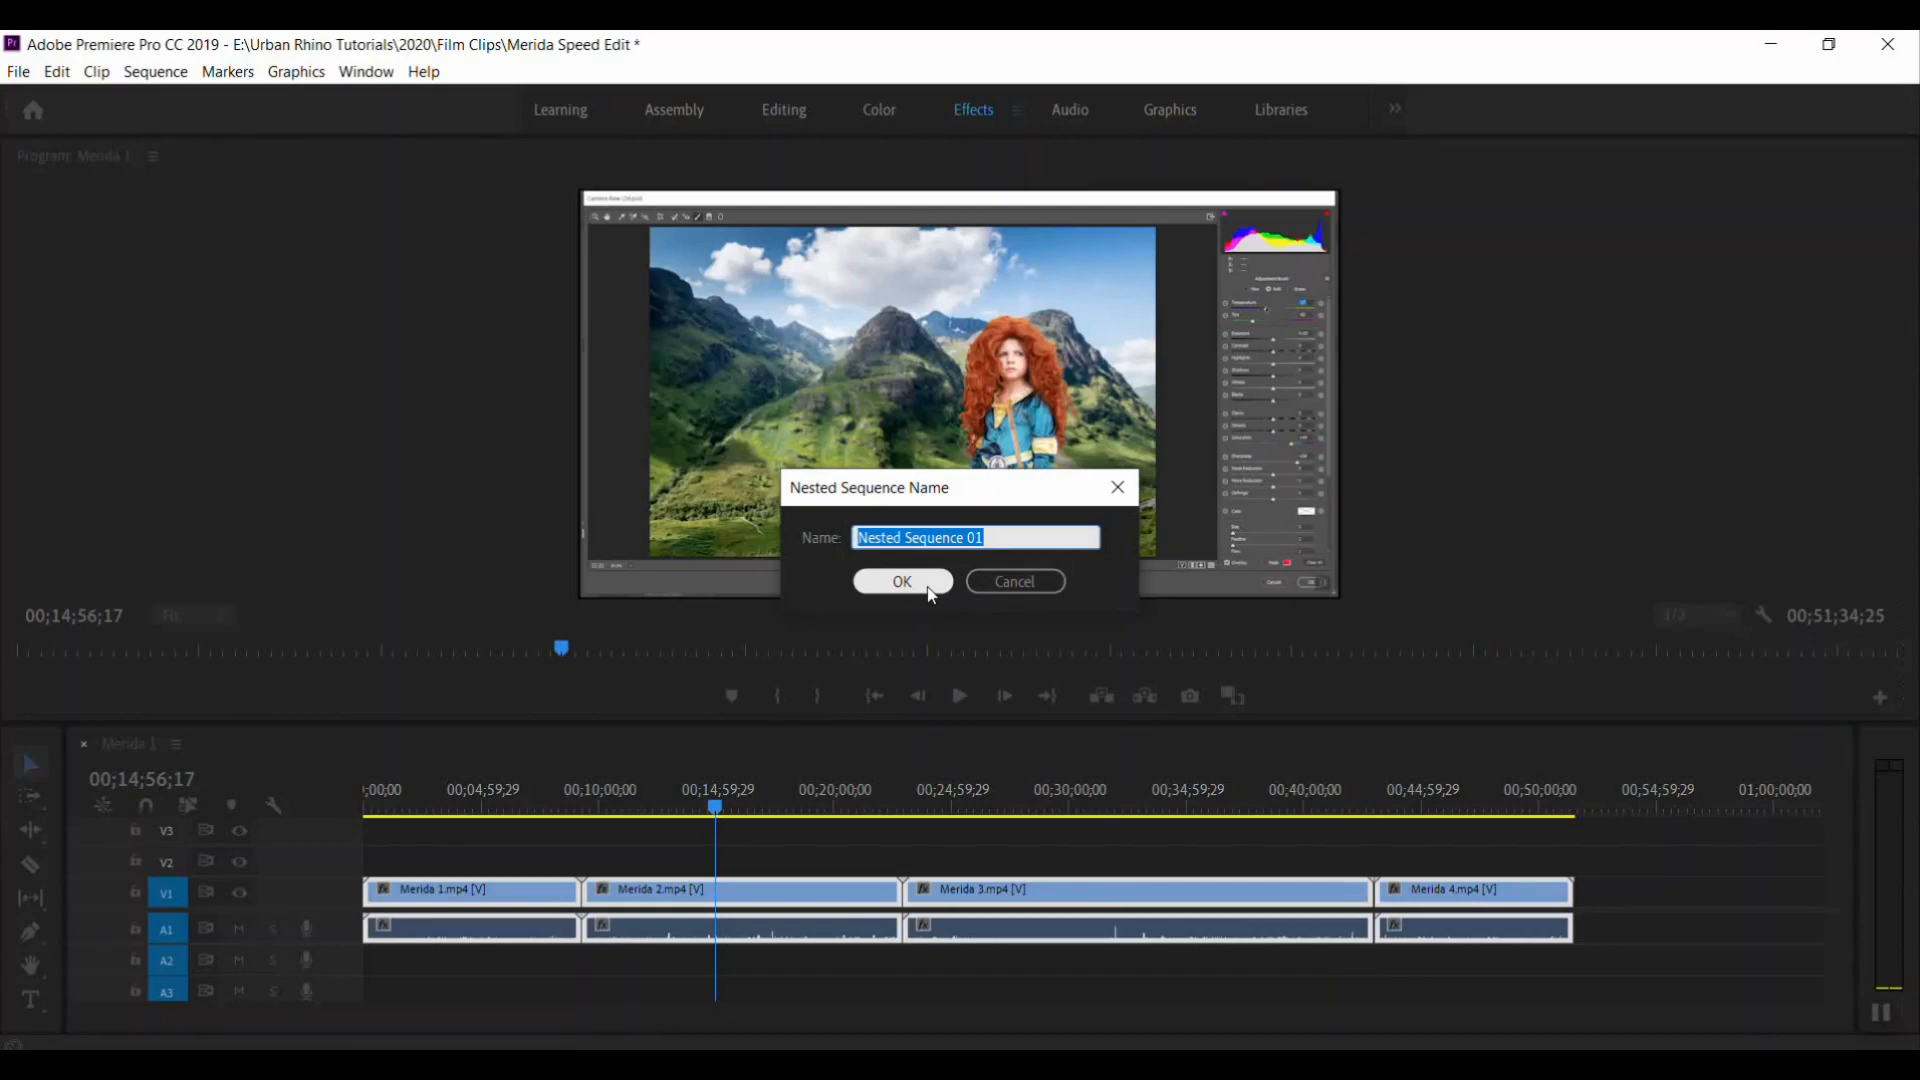
left_click(928, 590)
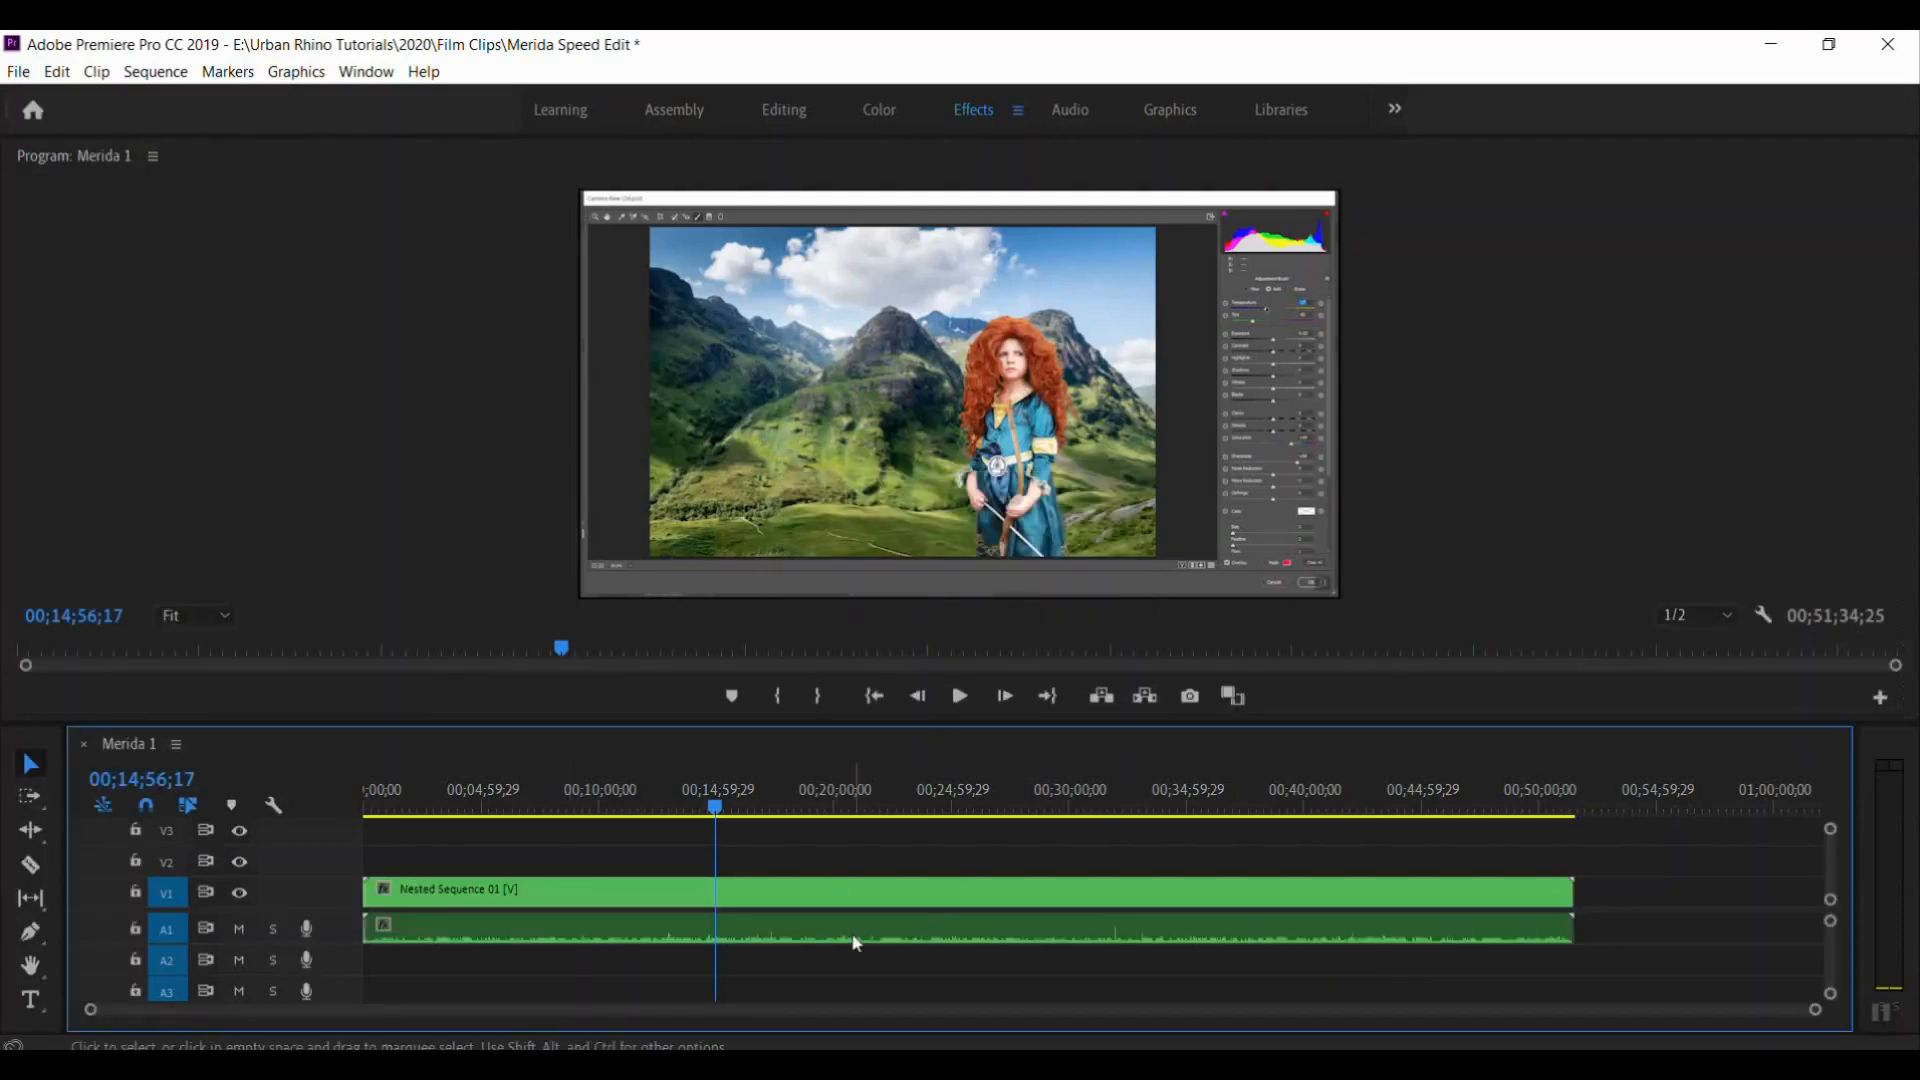
Unlink the Nested Sequence 01 clip's audio from its video and delete the audio
right_click(946, 922)
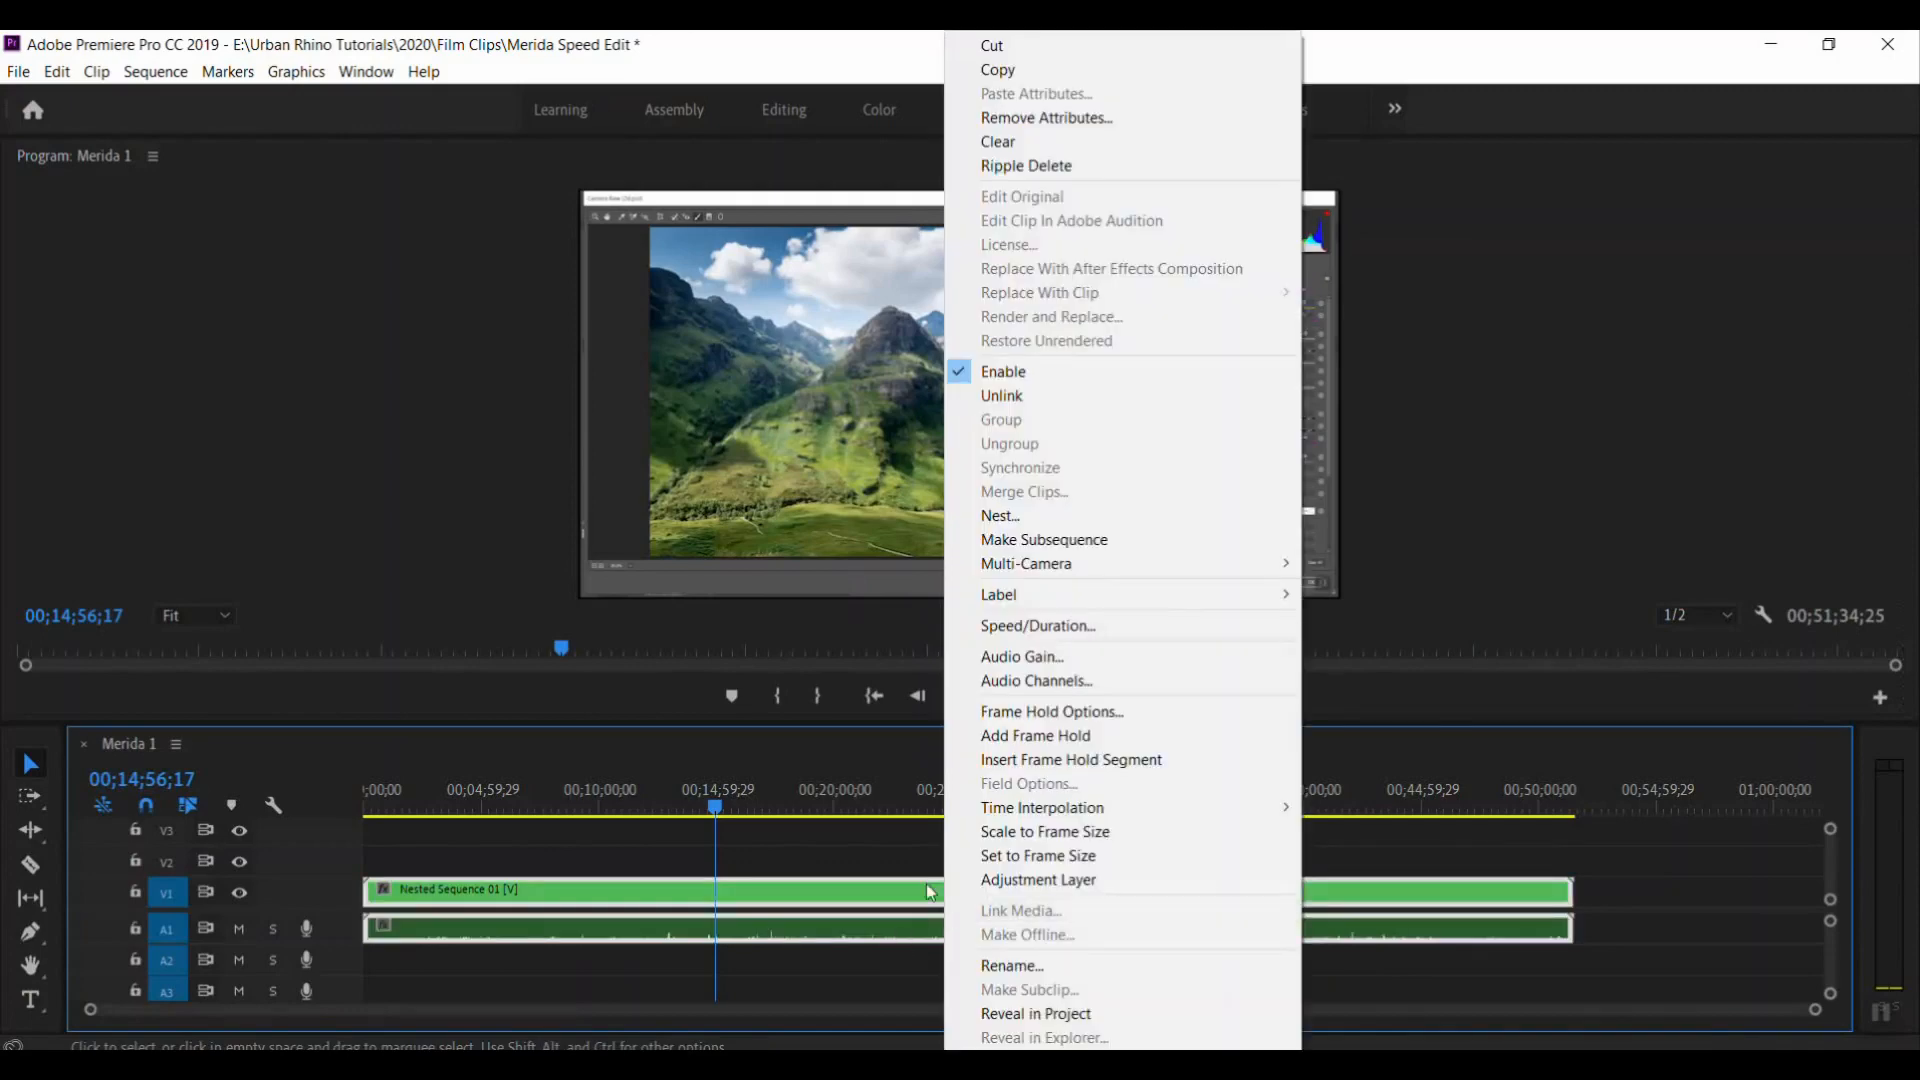
left_click(1019, 398)
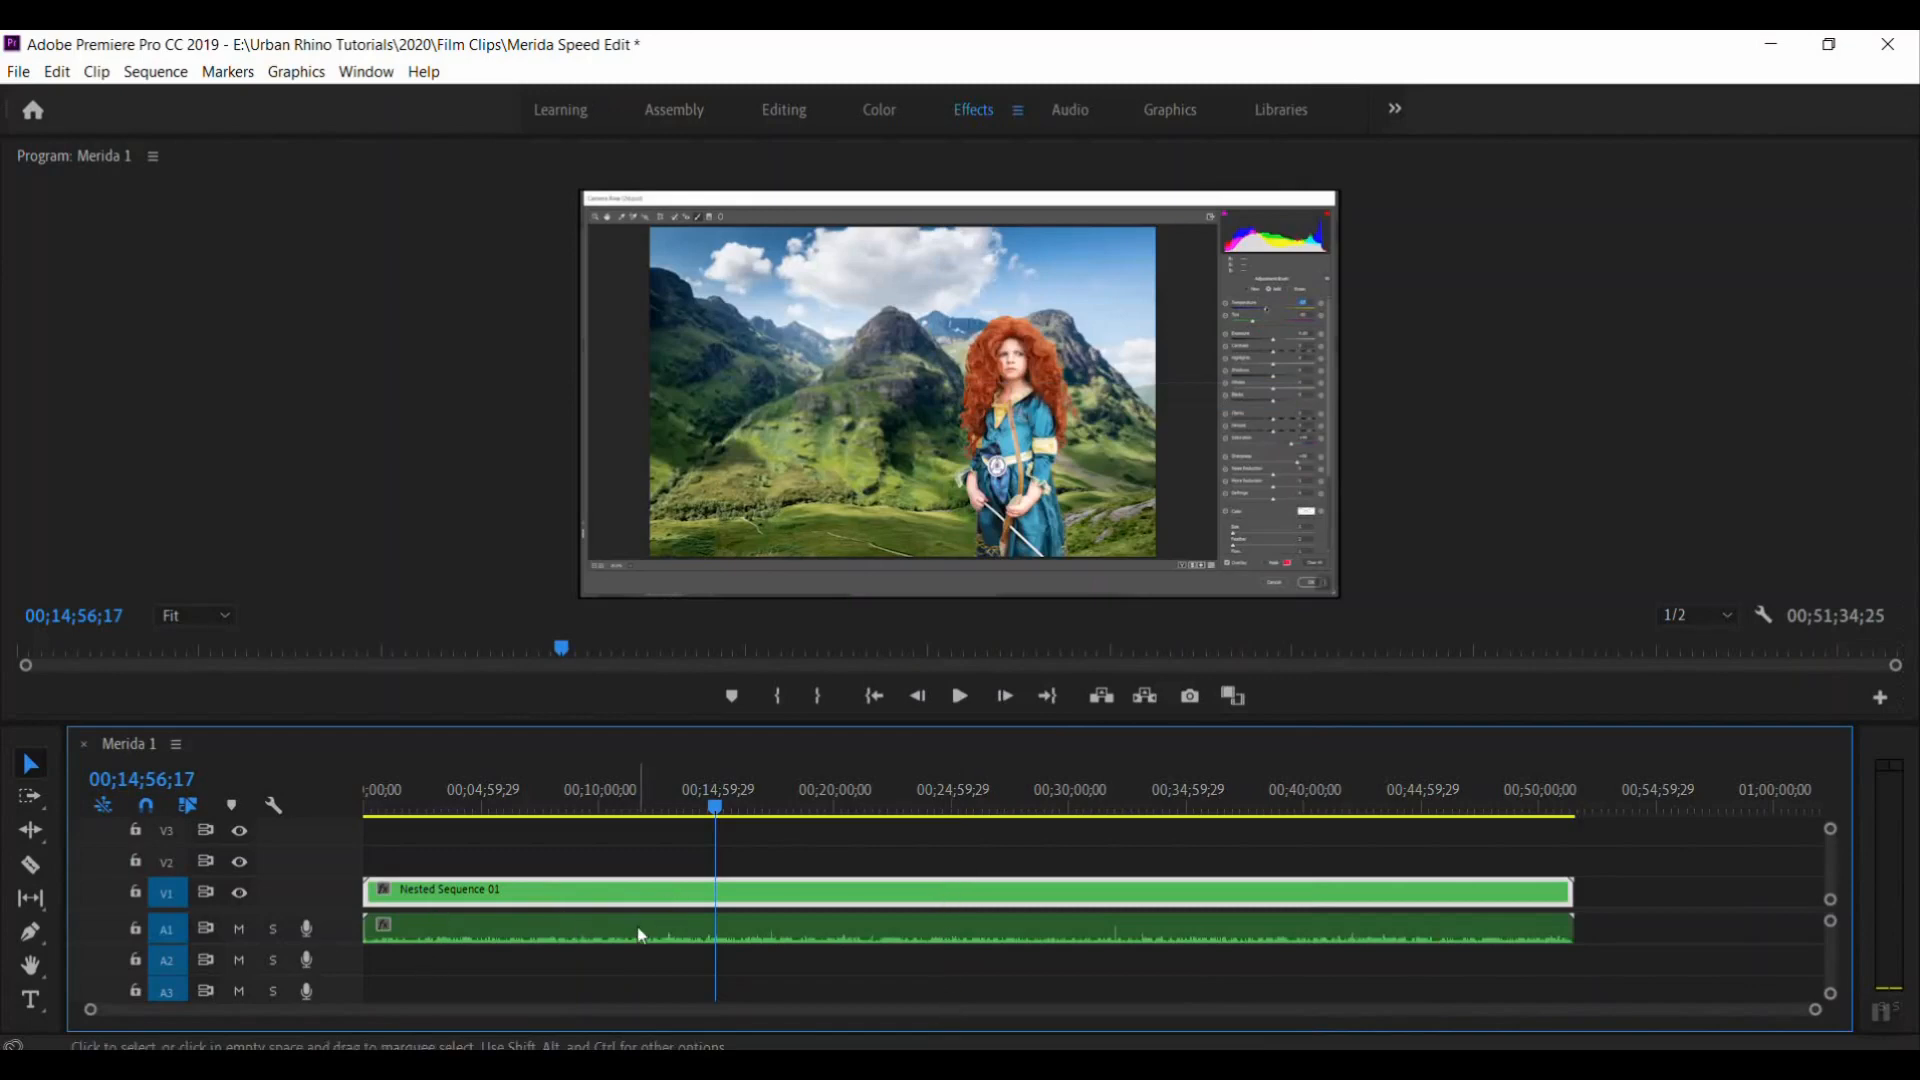
left_click(760, 926)
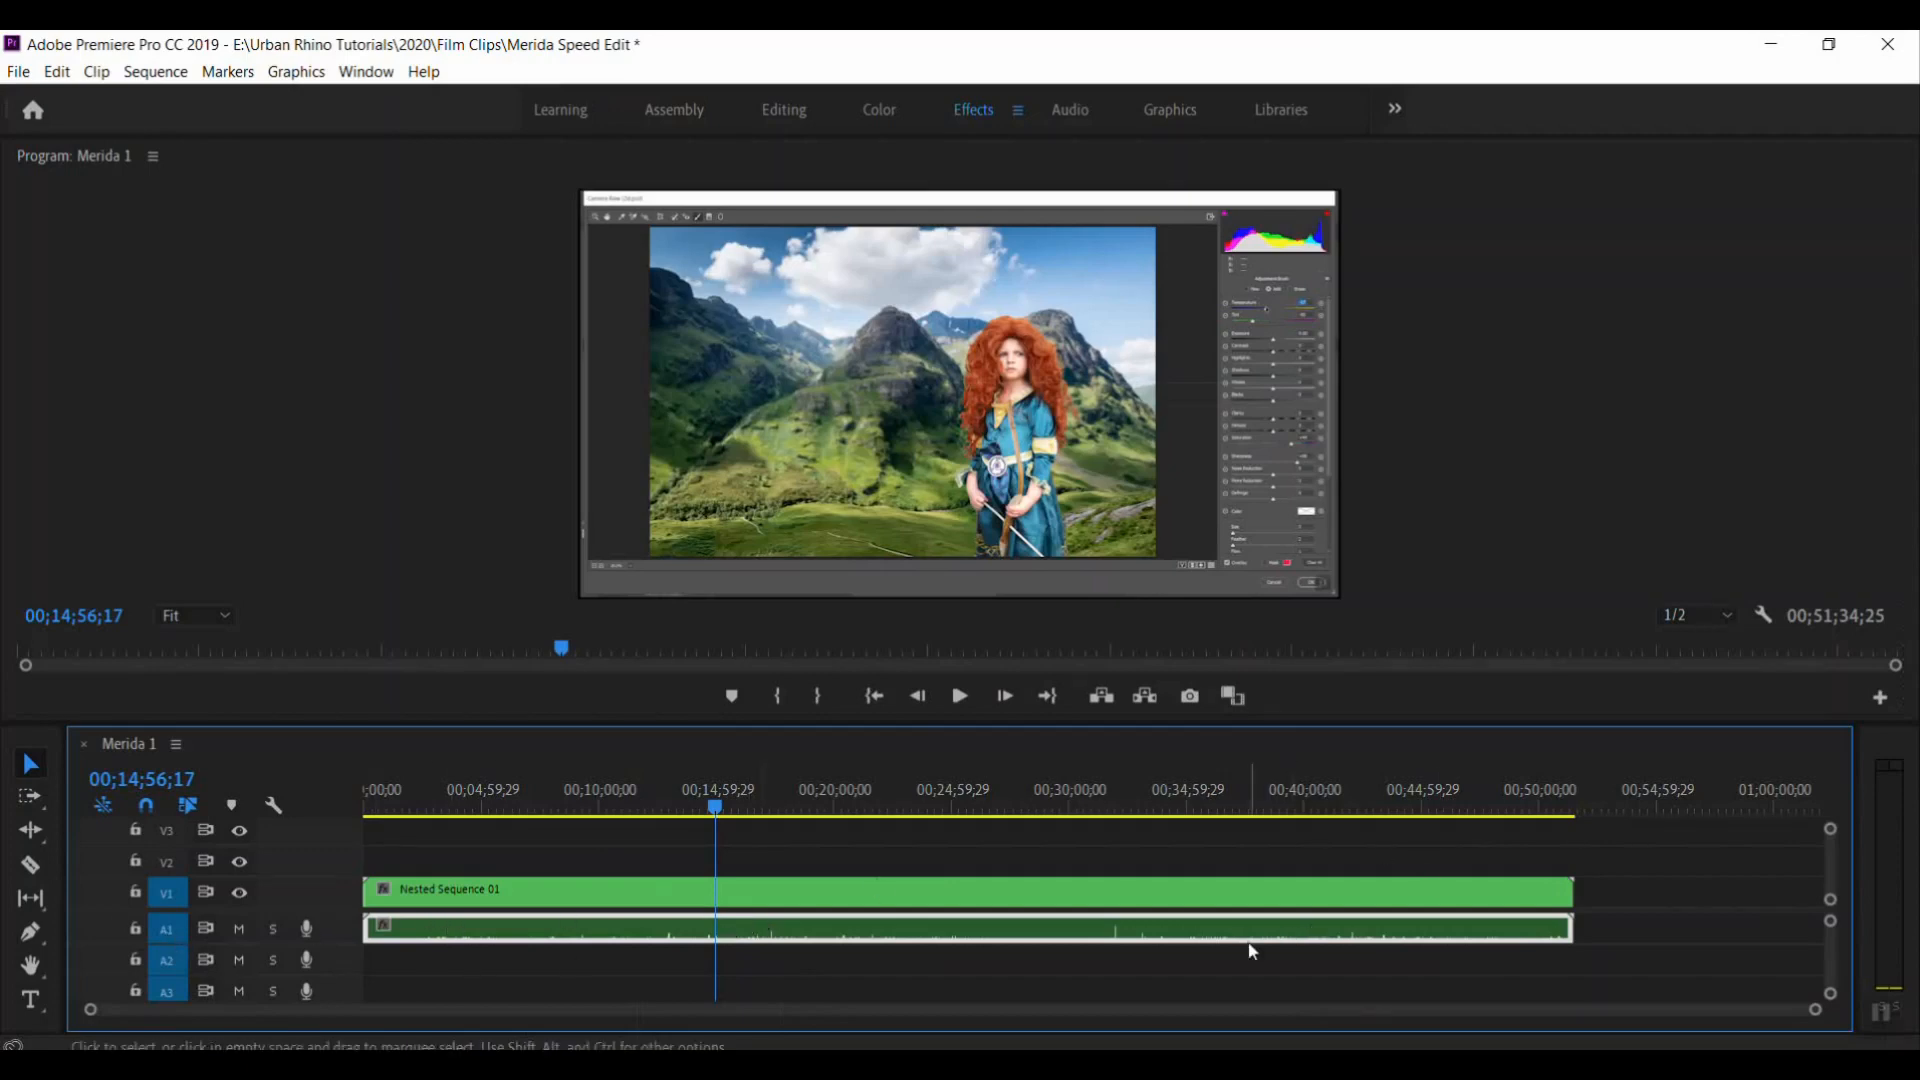
key("Delete")
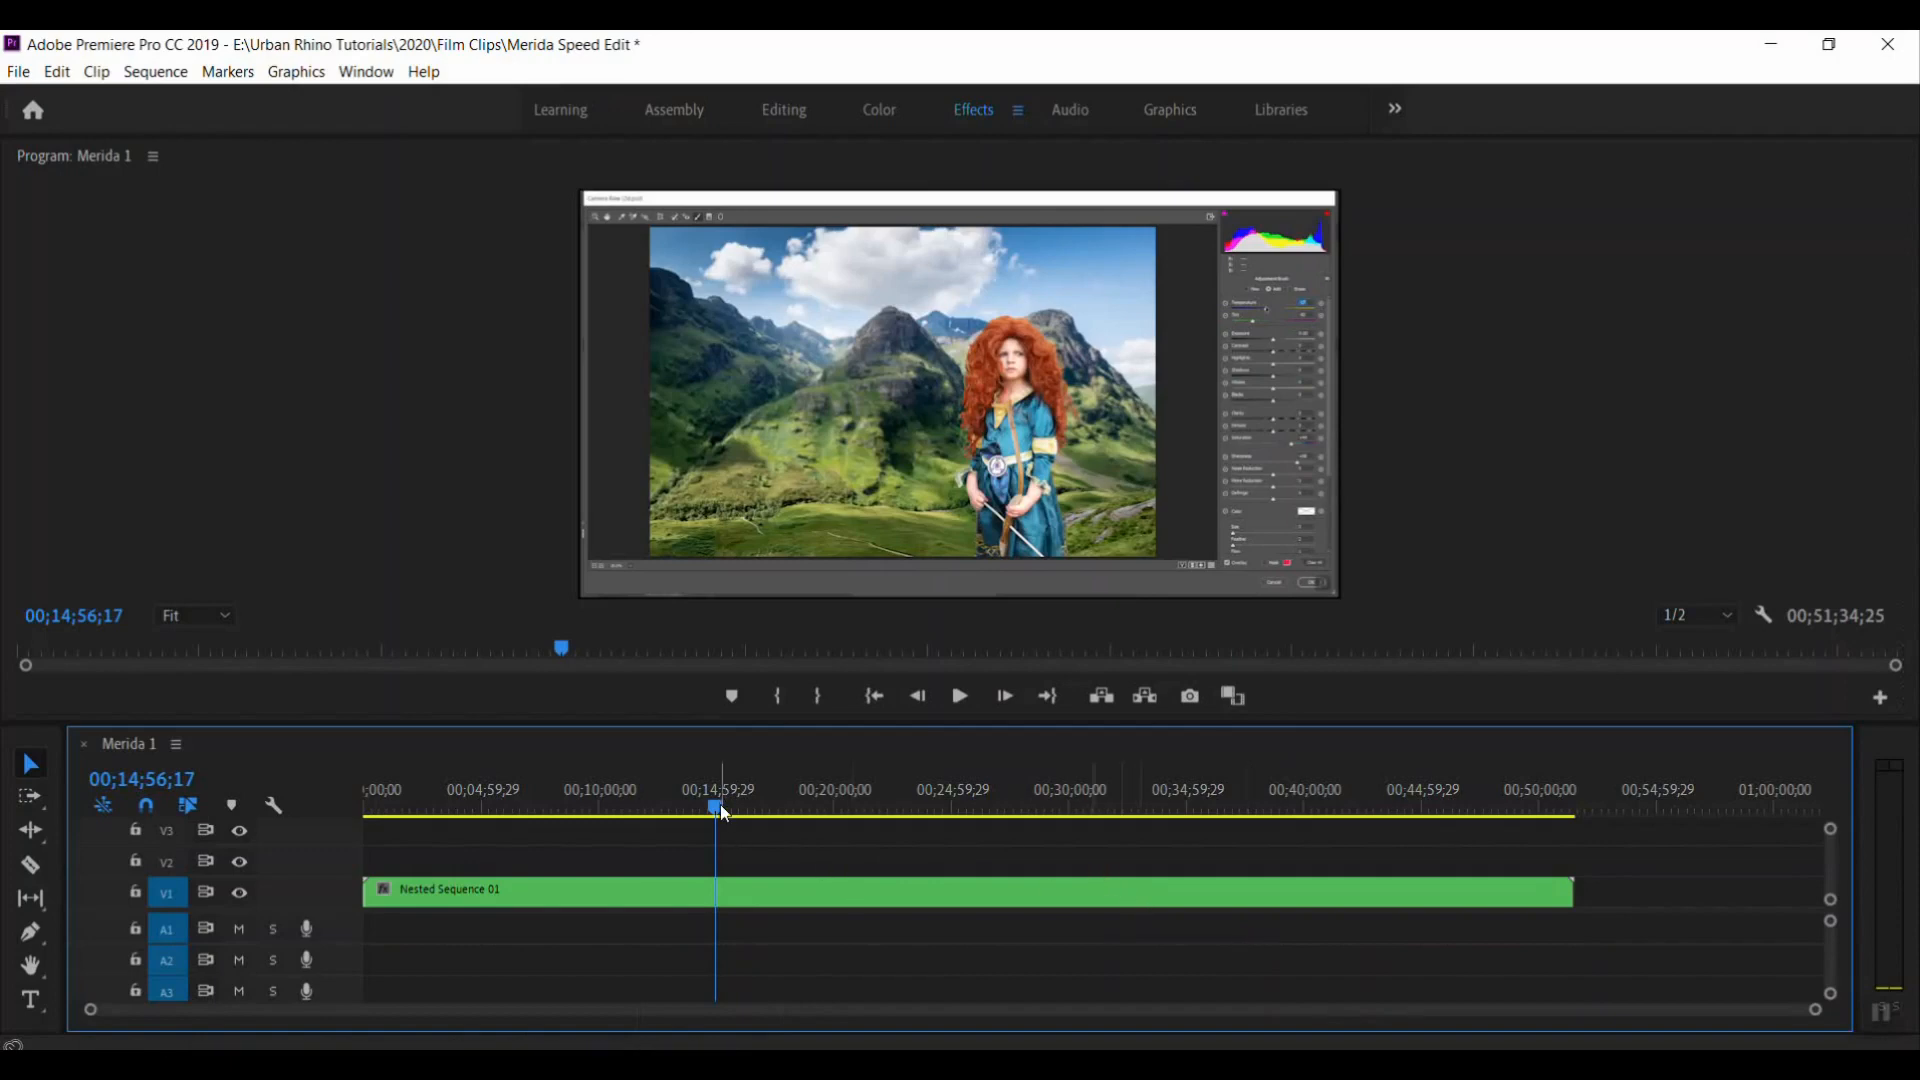
Play the nested clip from the sequence start to about 00;00;41;19 to review it at normal speed
left_click_drag(720, 804, 326, 842)
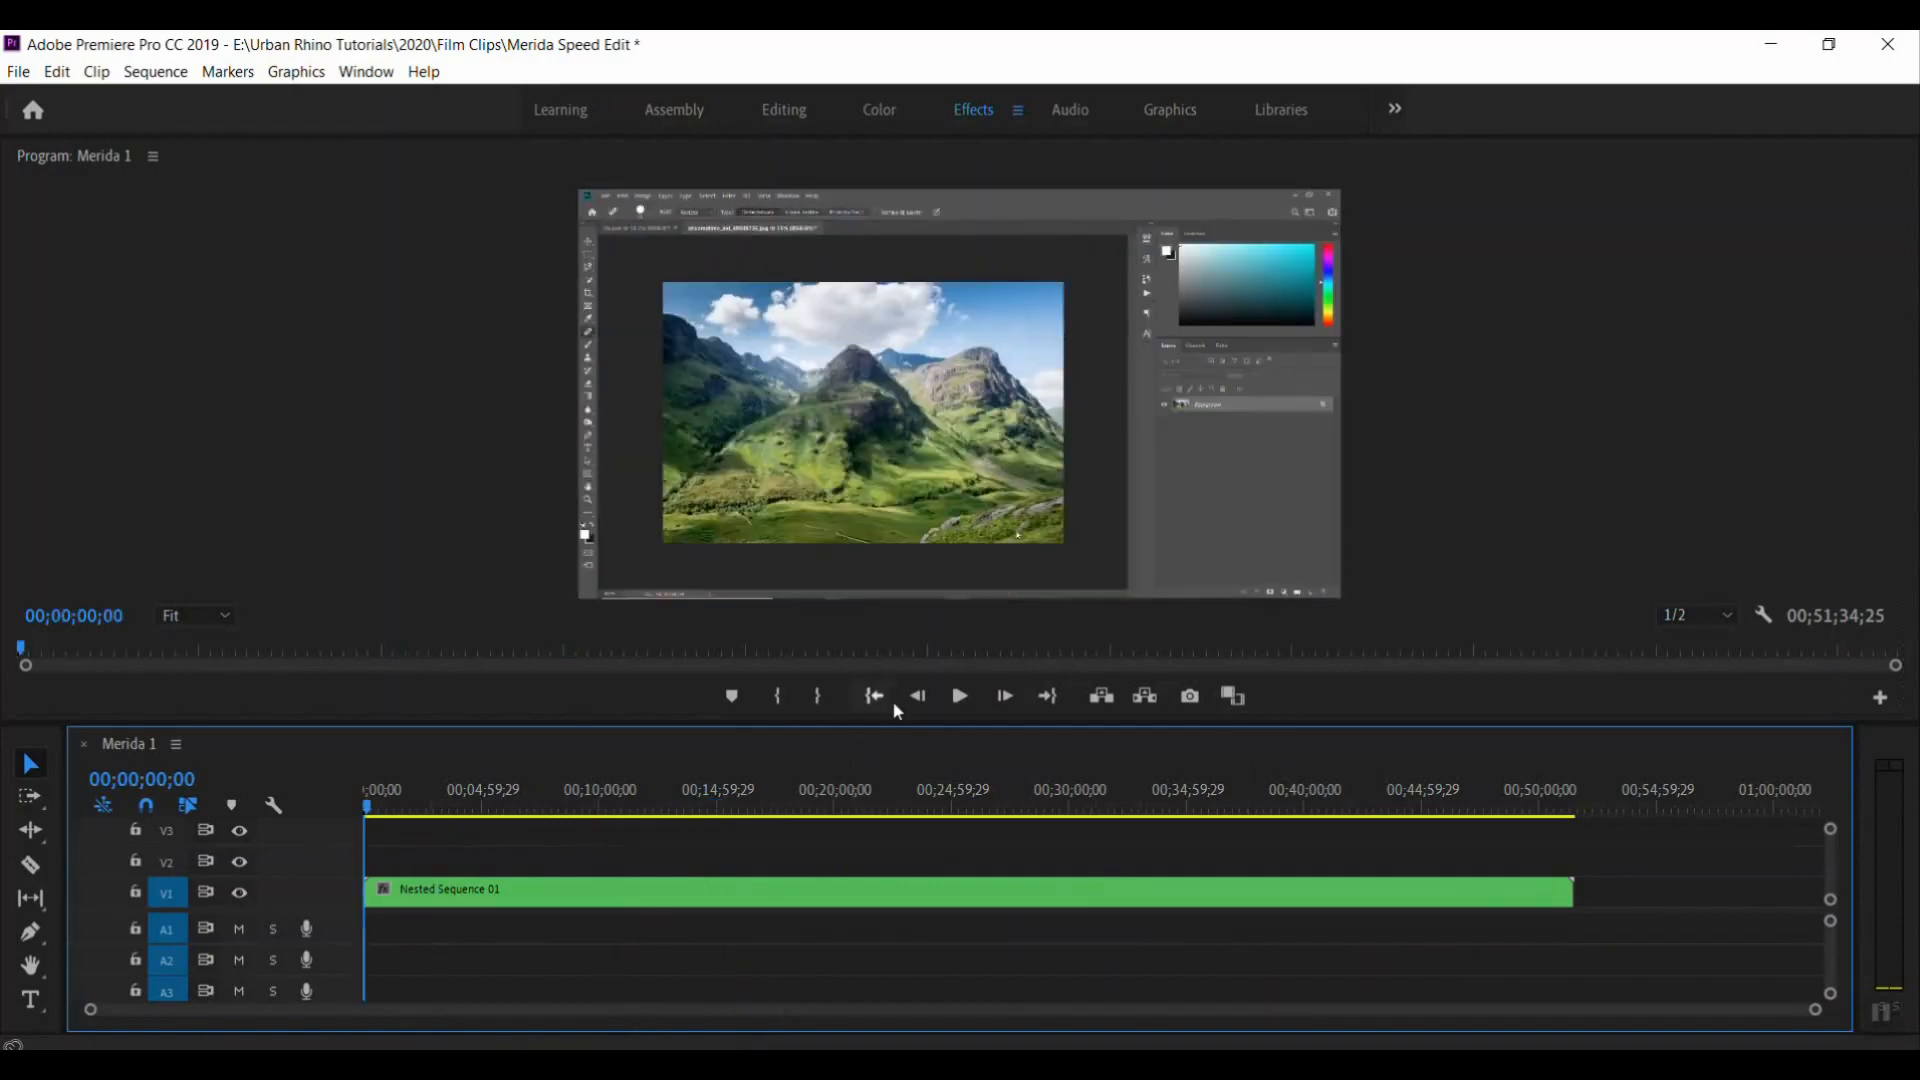
left_click(961, 697)
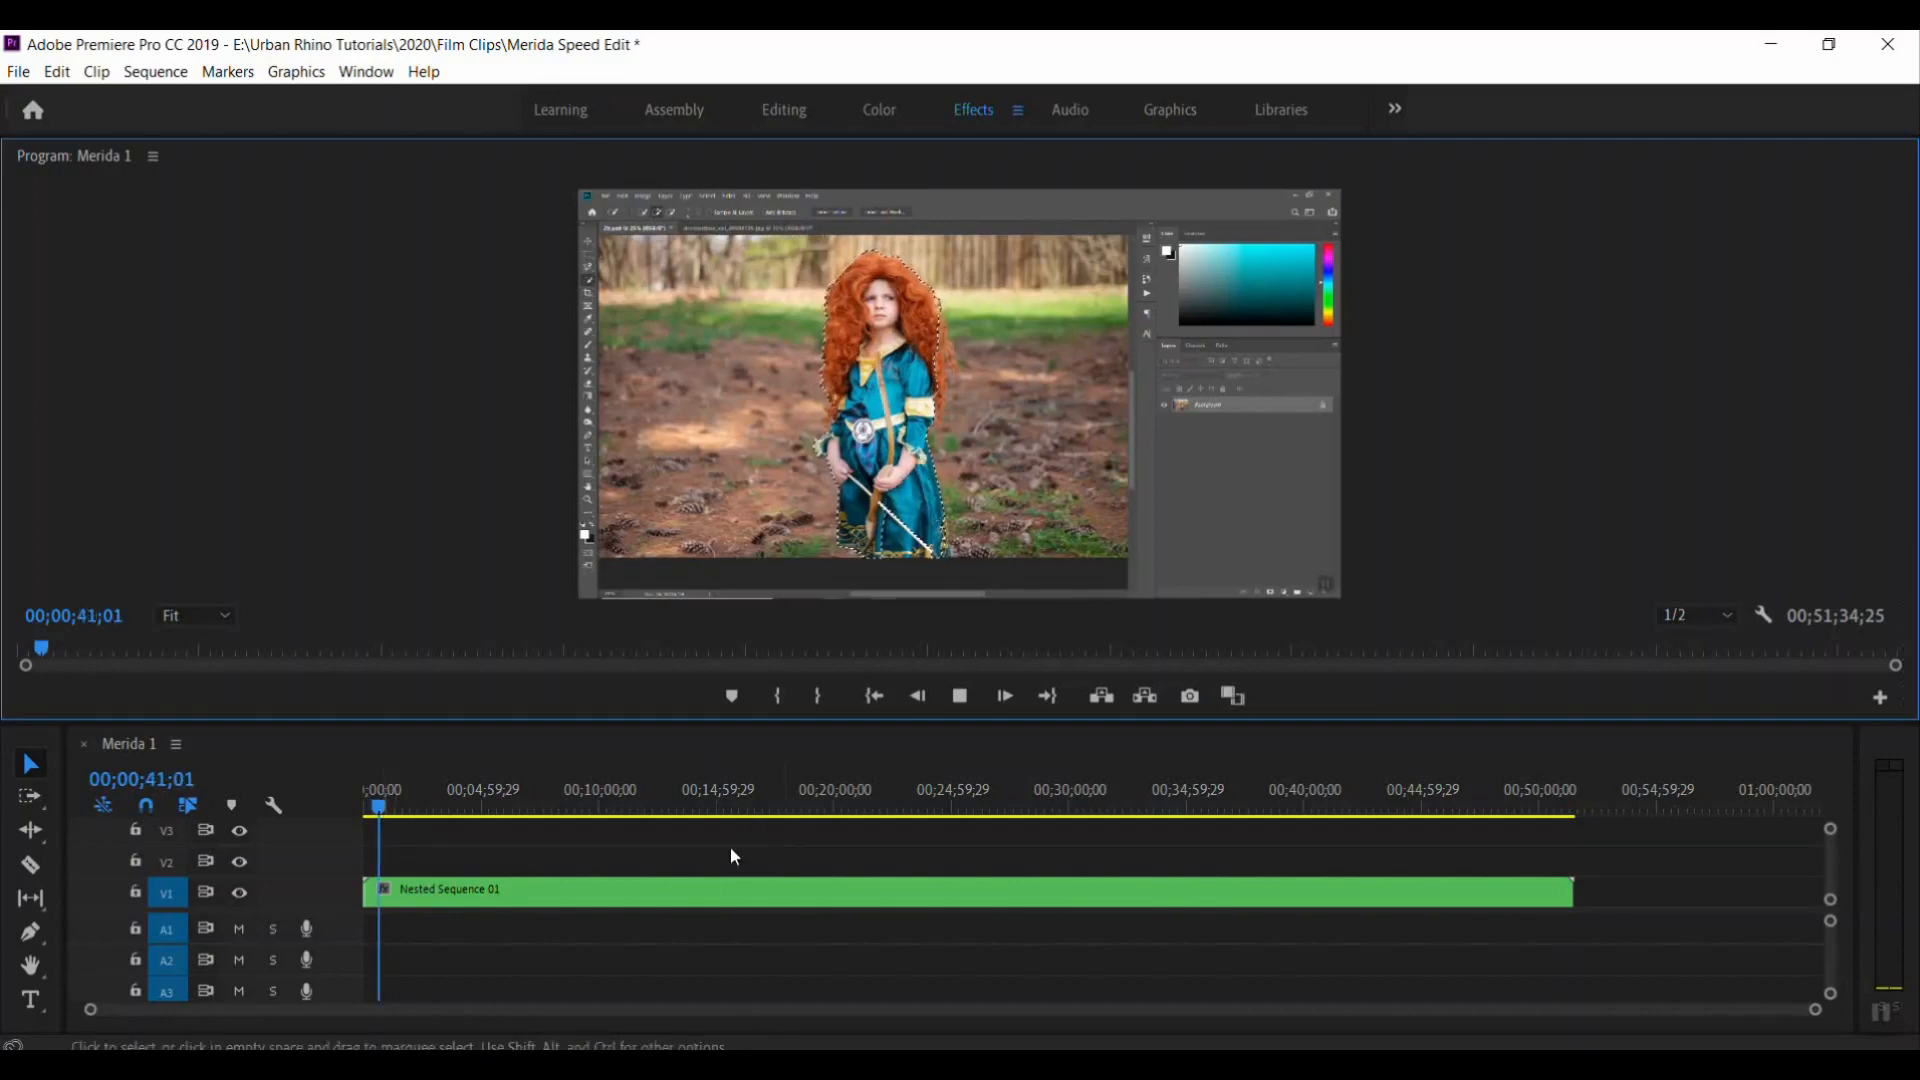
key("space")
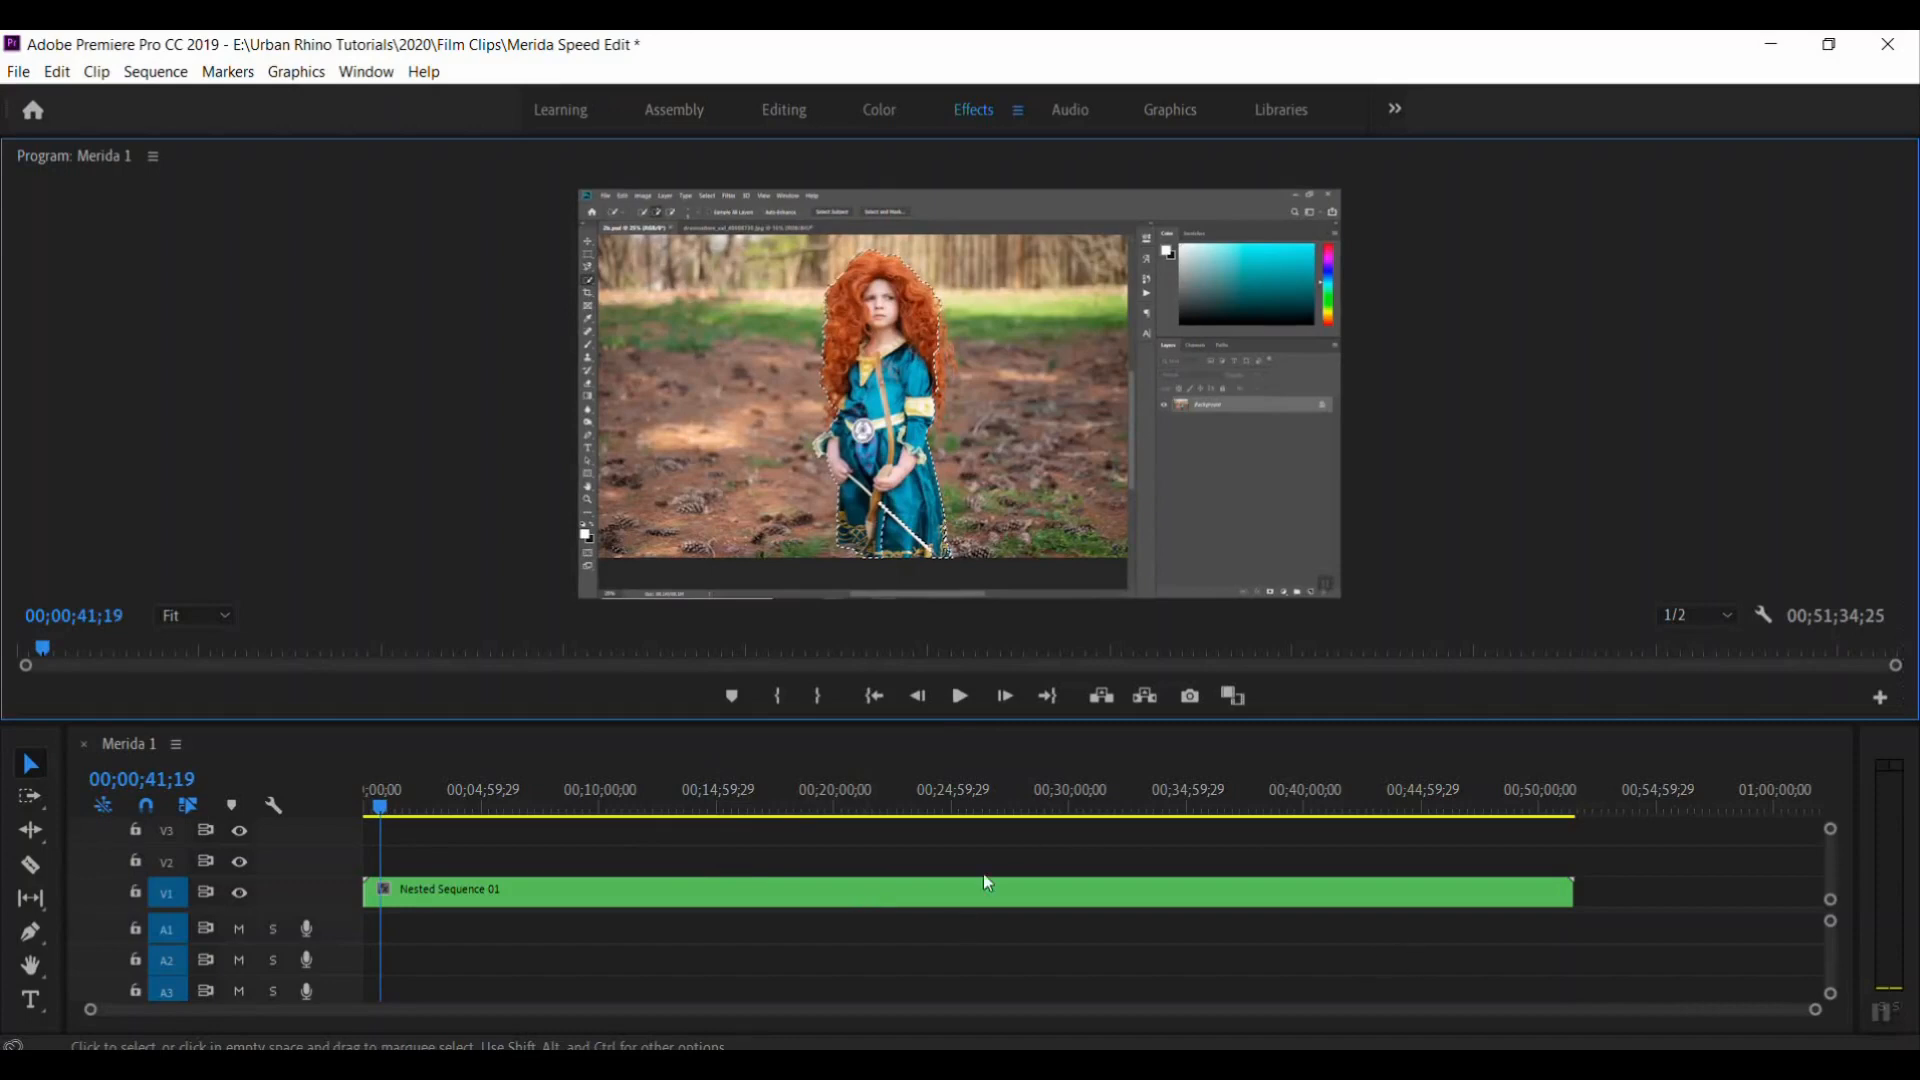
left_click(1880, 1013)
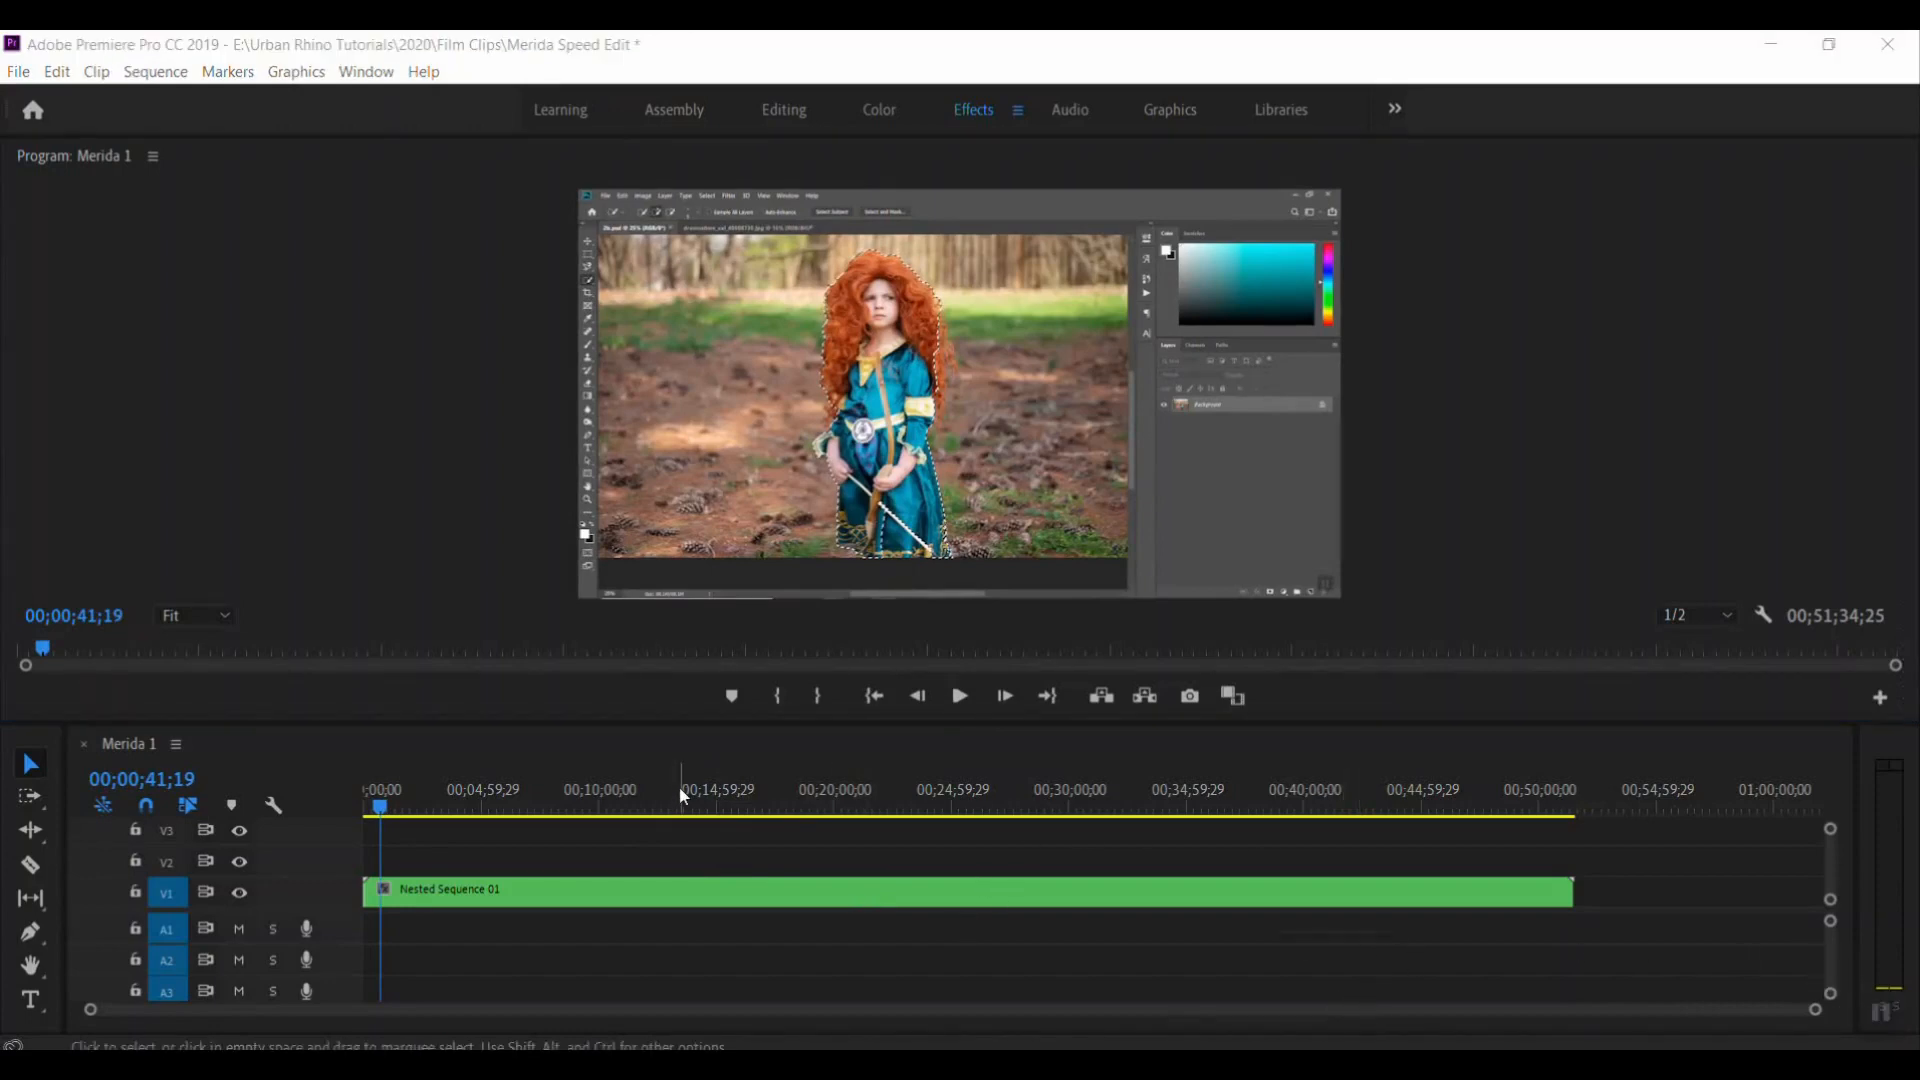
Set the Nested Sequence 01 clip's speed to 2000.58%, with a duration of 00;02;34;19
right_click(928, 905)
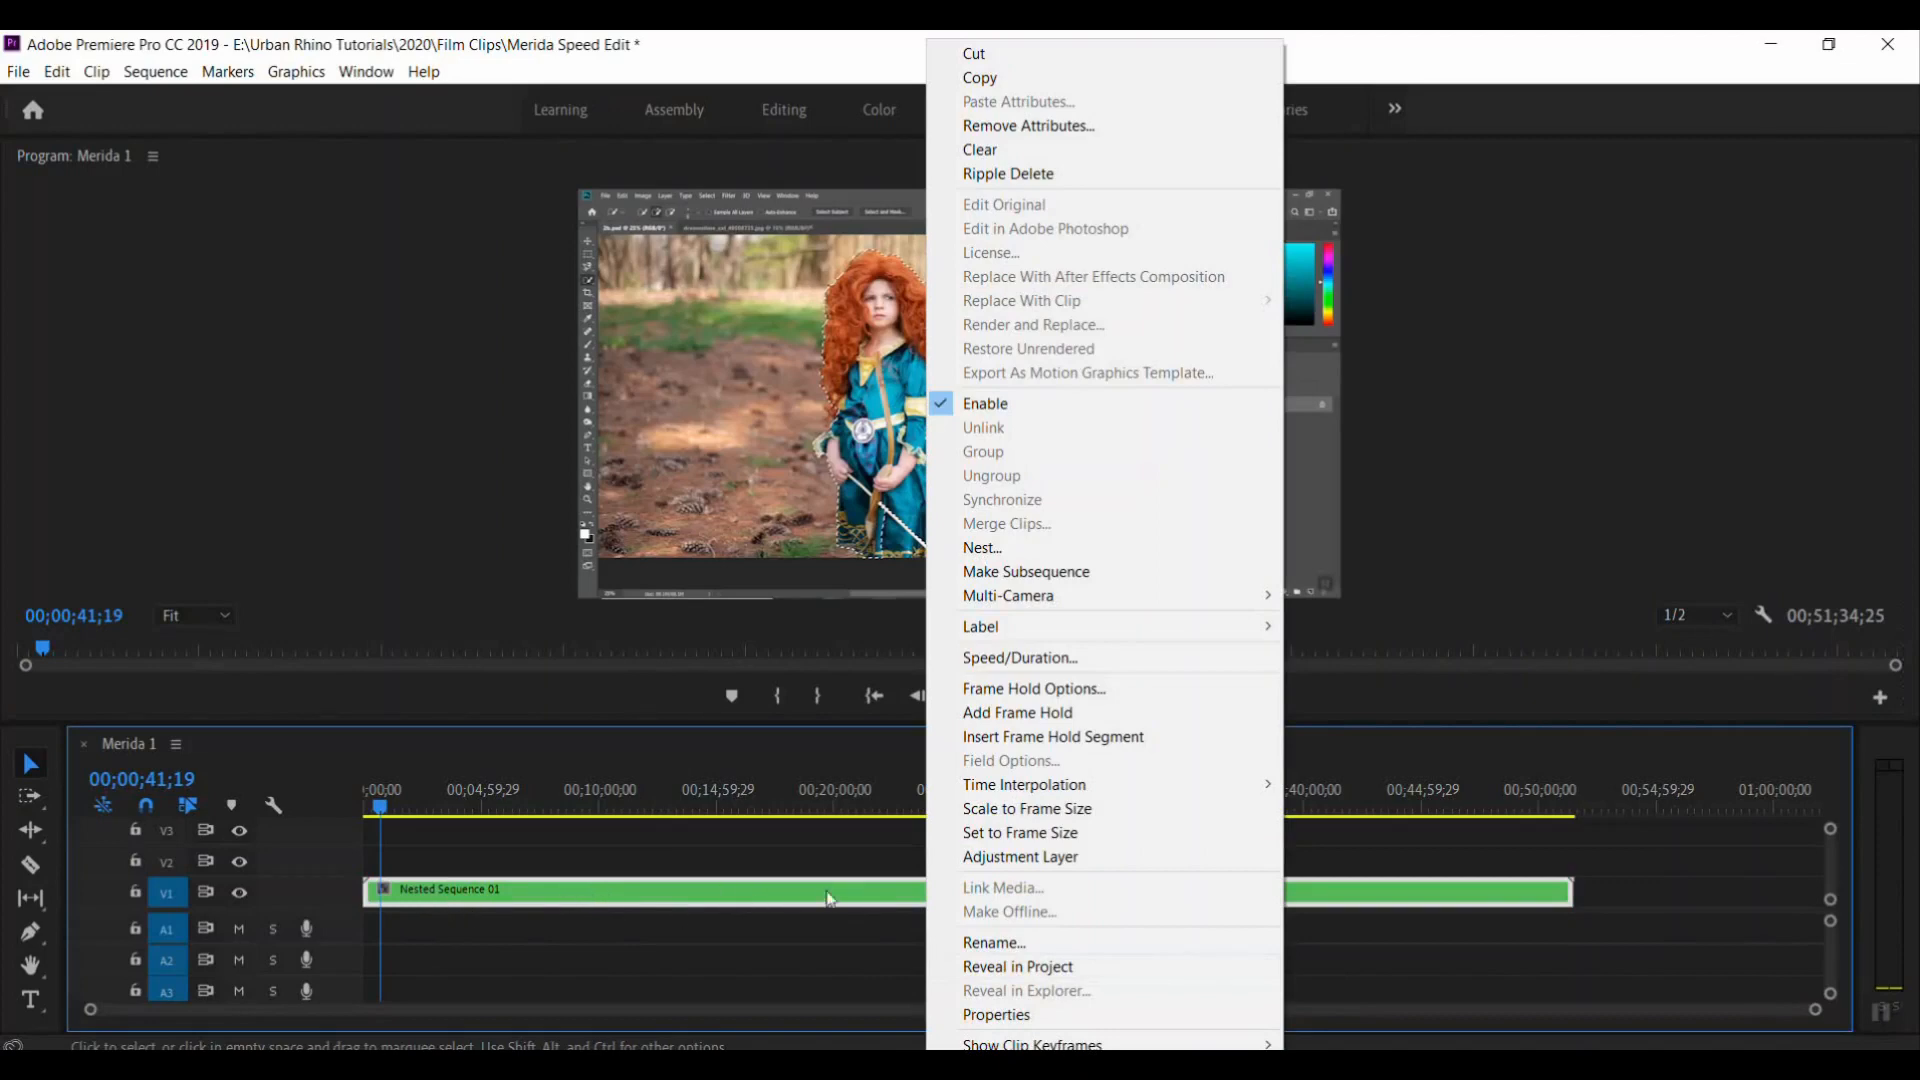
left_click(1020, 657)
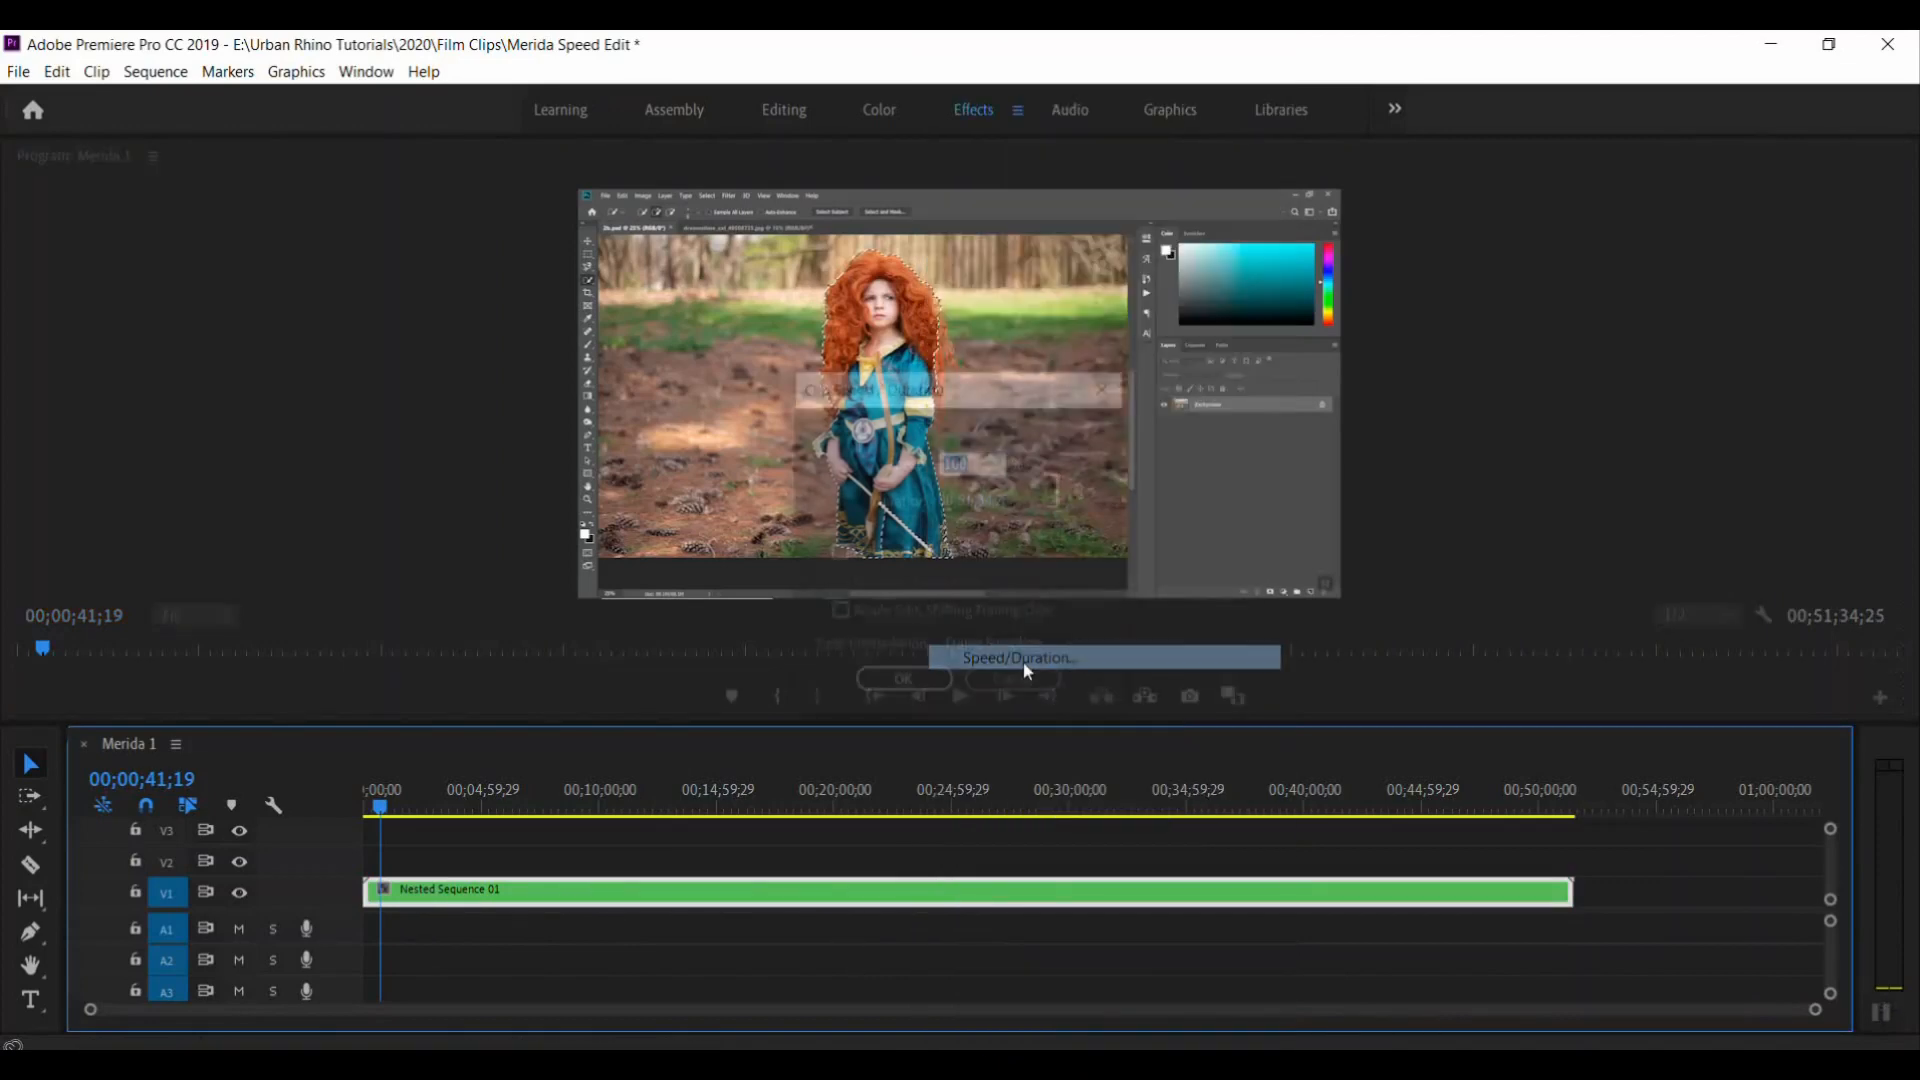
left_click_drag(1025, 403, 1233, 609)
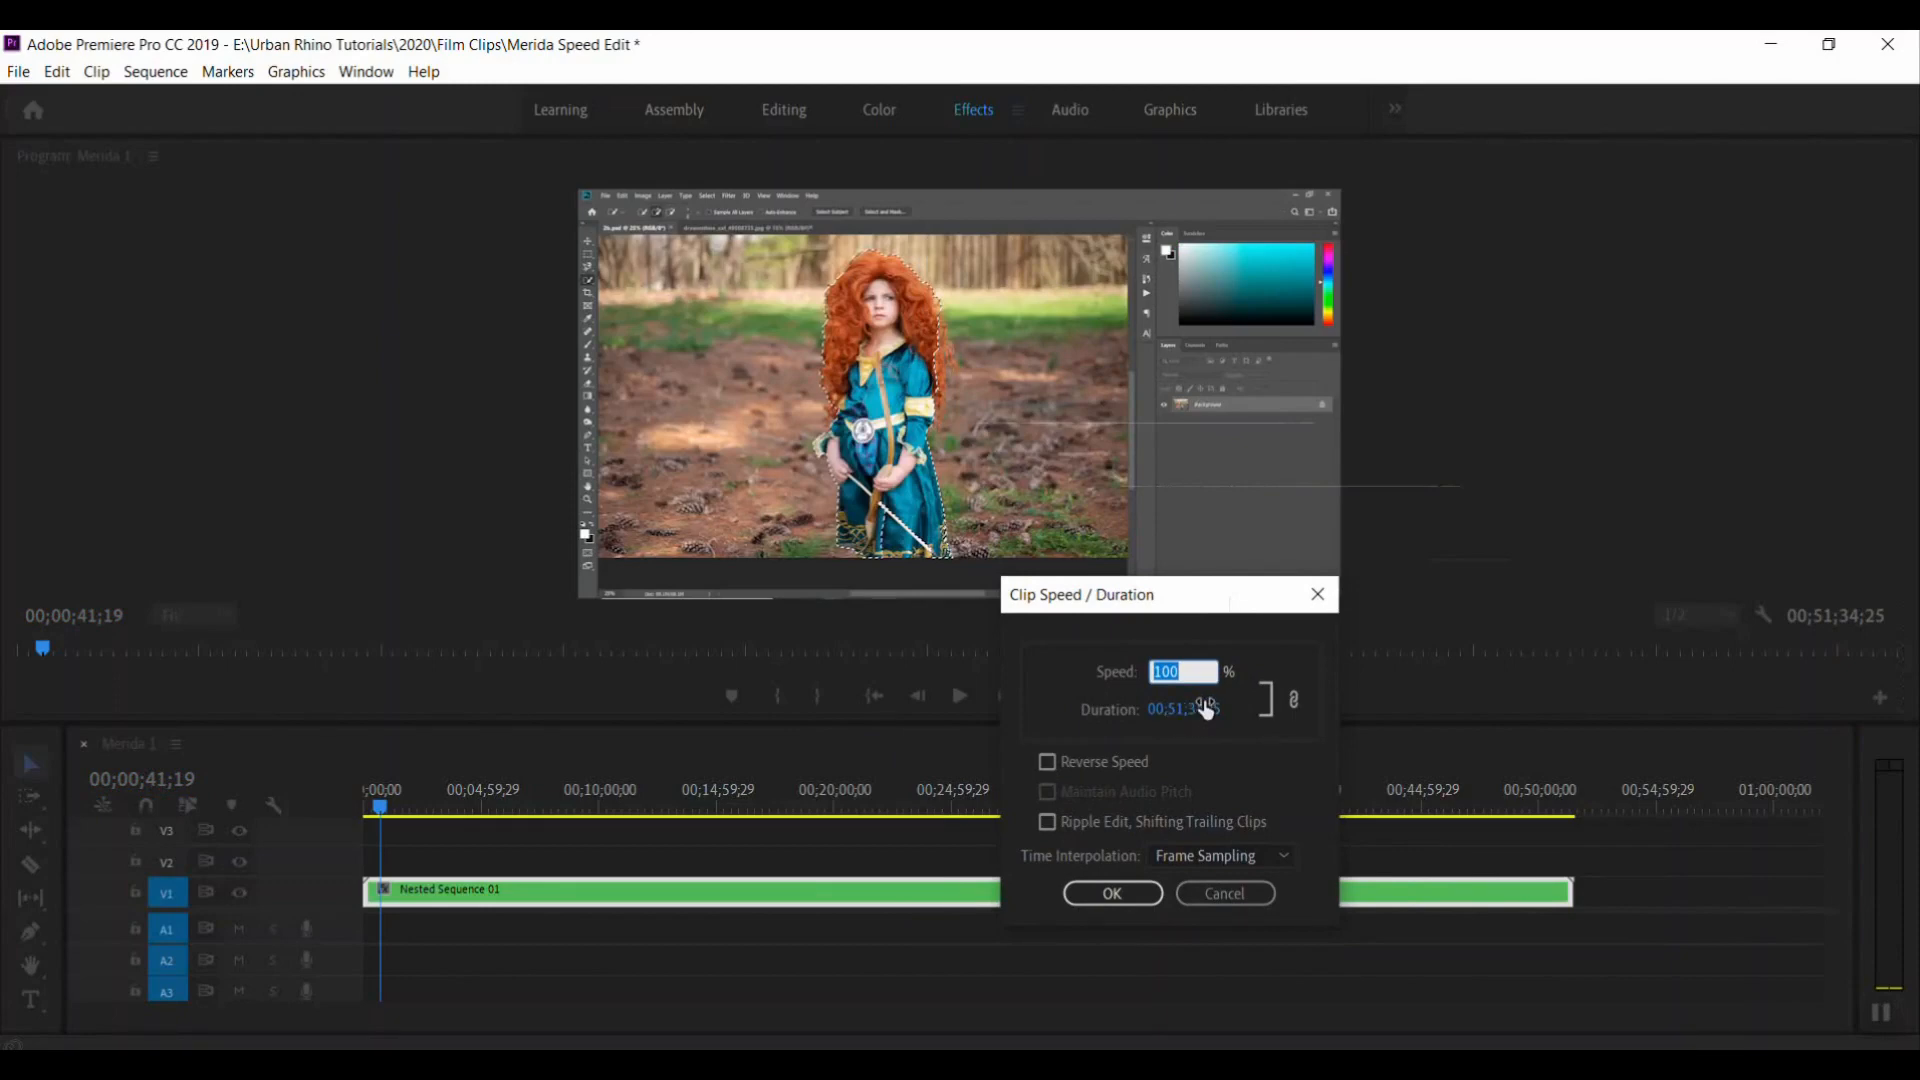
left_click(1162, 671)
left_click_drag(1162, 671, 1154, 679)
type("3")
type("0")
left_click_drag(1200, 724, 1219, 723)
type("5")
key("BackSpace")
key("BackSpace")
type("00")
left_click_drag(1185, 672, 1203, 673)
left_click(1182, 671)
type("0")
left_click_drag(1195, 672, 1208, 671)
left_click(1232, 747)
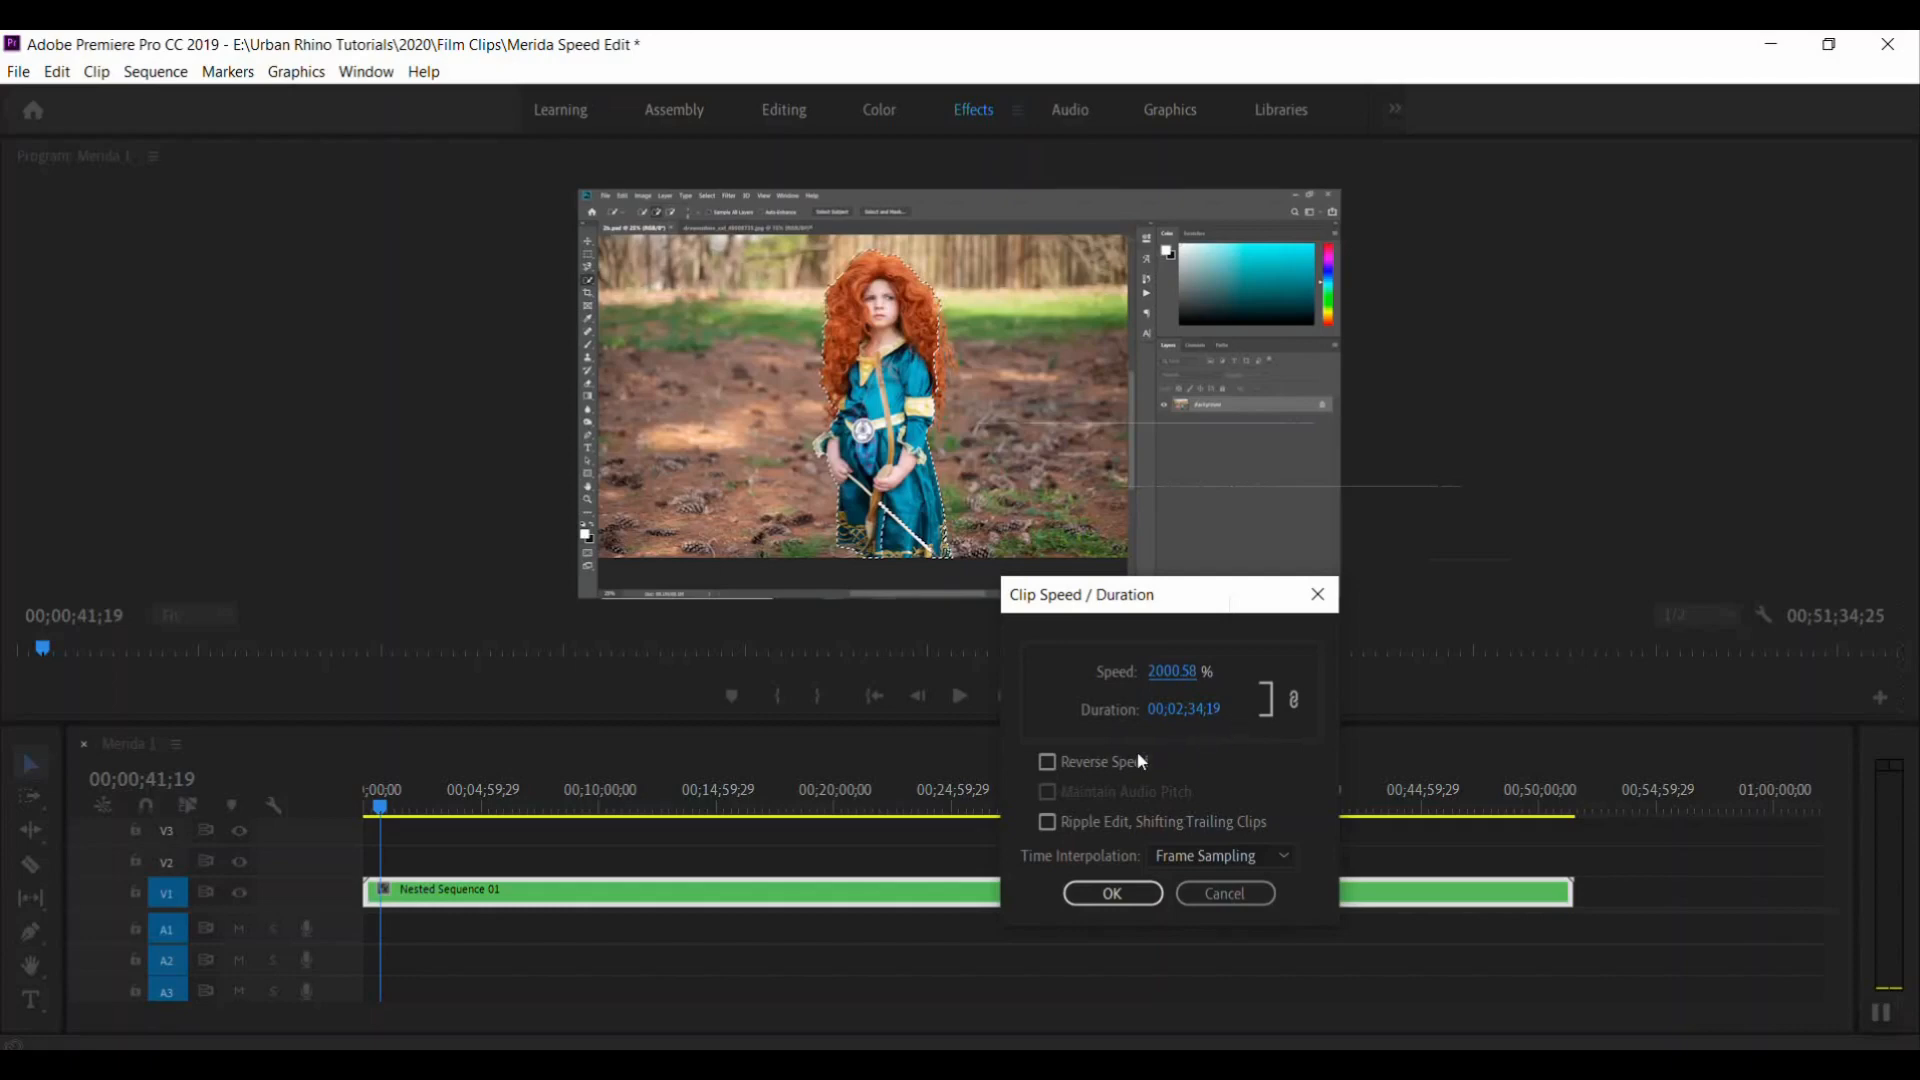
left_click(1122, 900)
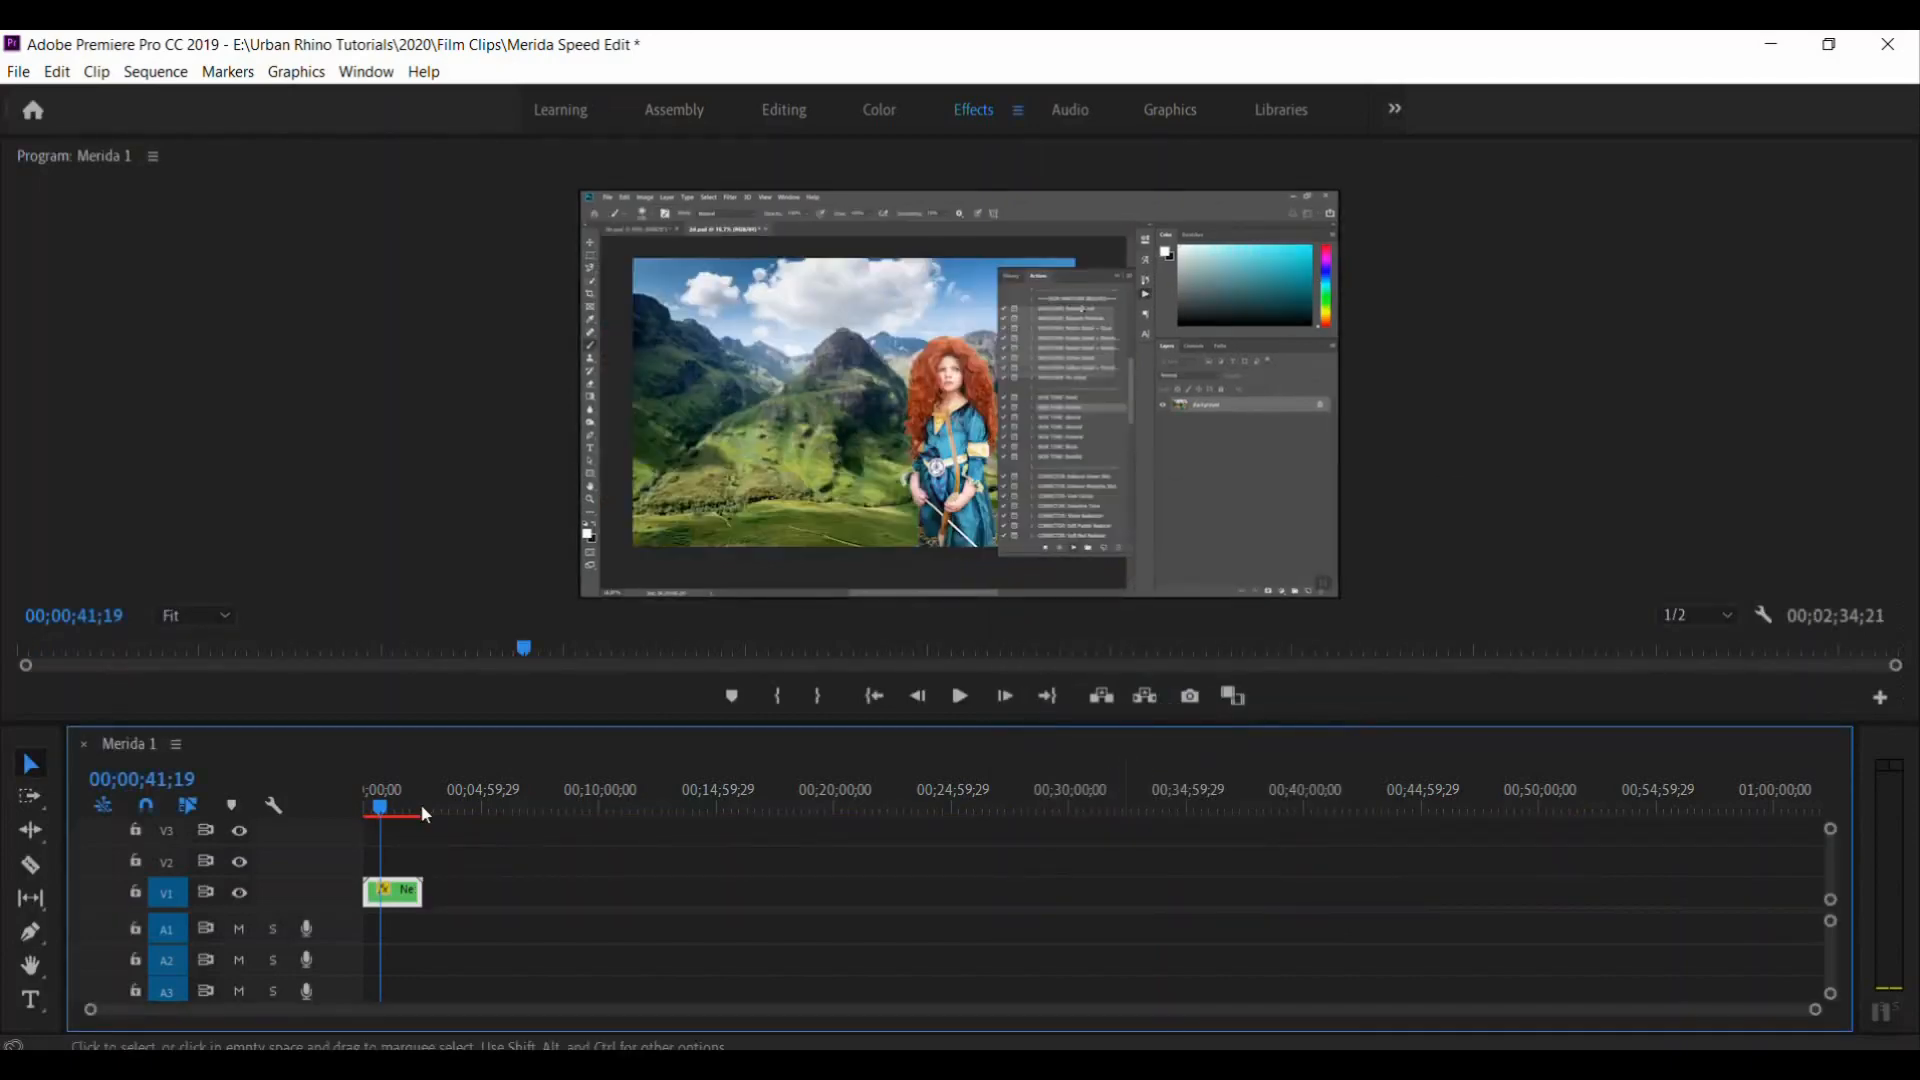
Preview the sped-up clip from the start and from 00;01;10;05 to 00;01;37;07, enlarging the program monitor for a better view
left_click_drag(381, 806, 362, 811)
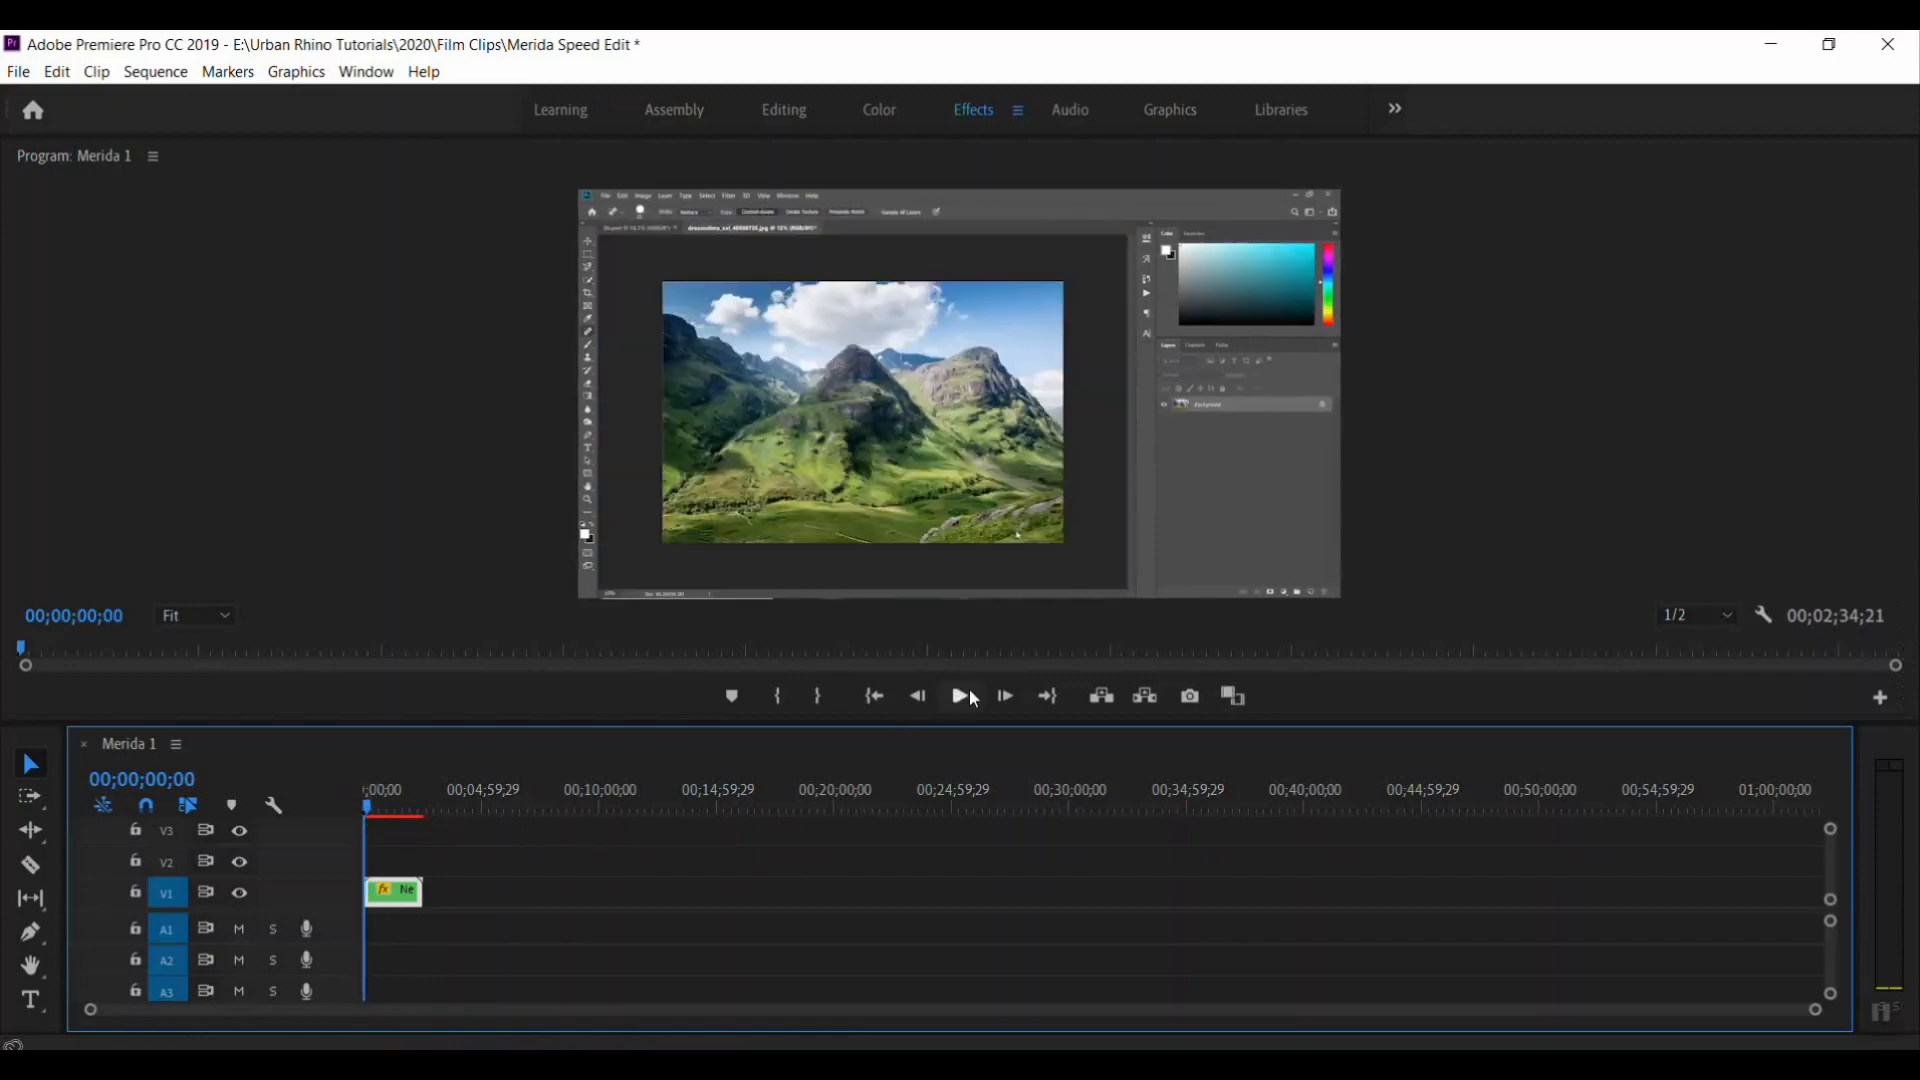
left_click(962, 694)
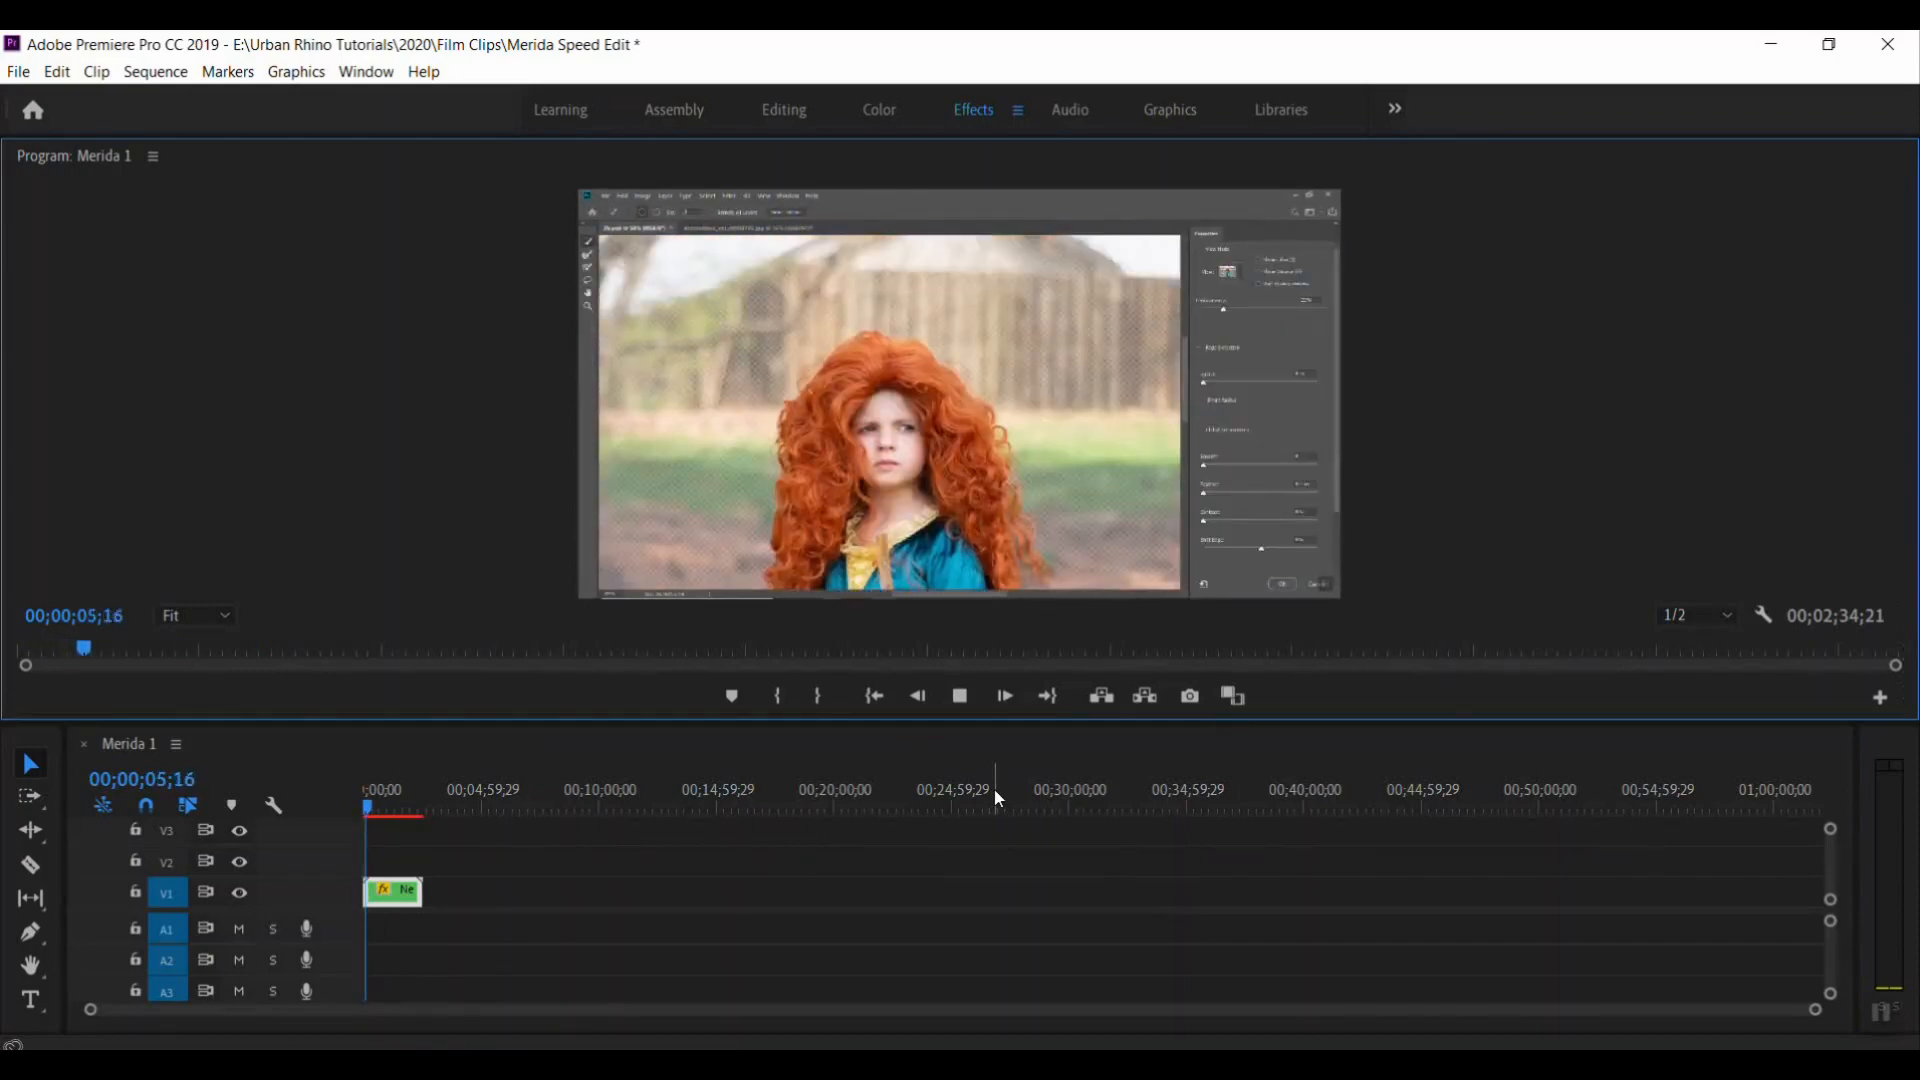
left_click_drag(383, 814, 389, 806)
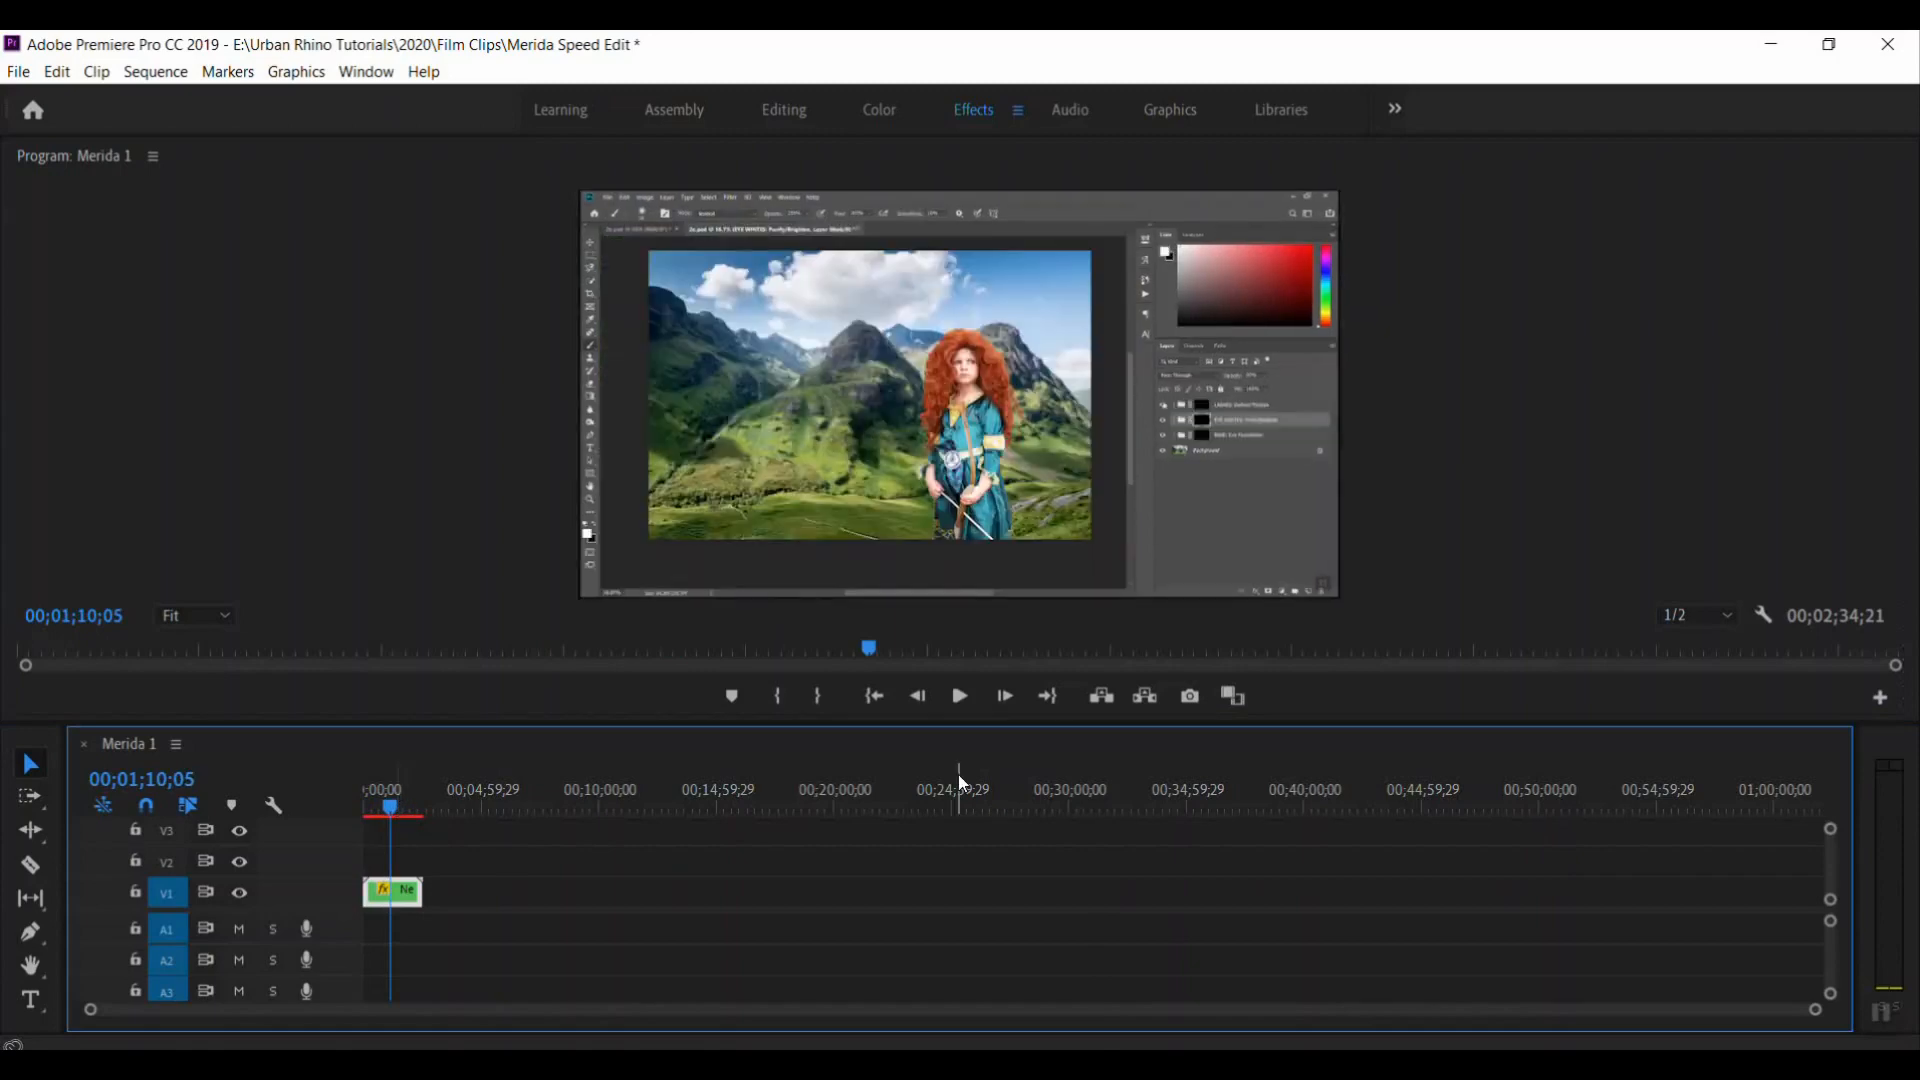
left_click(959, 695)
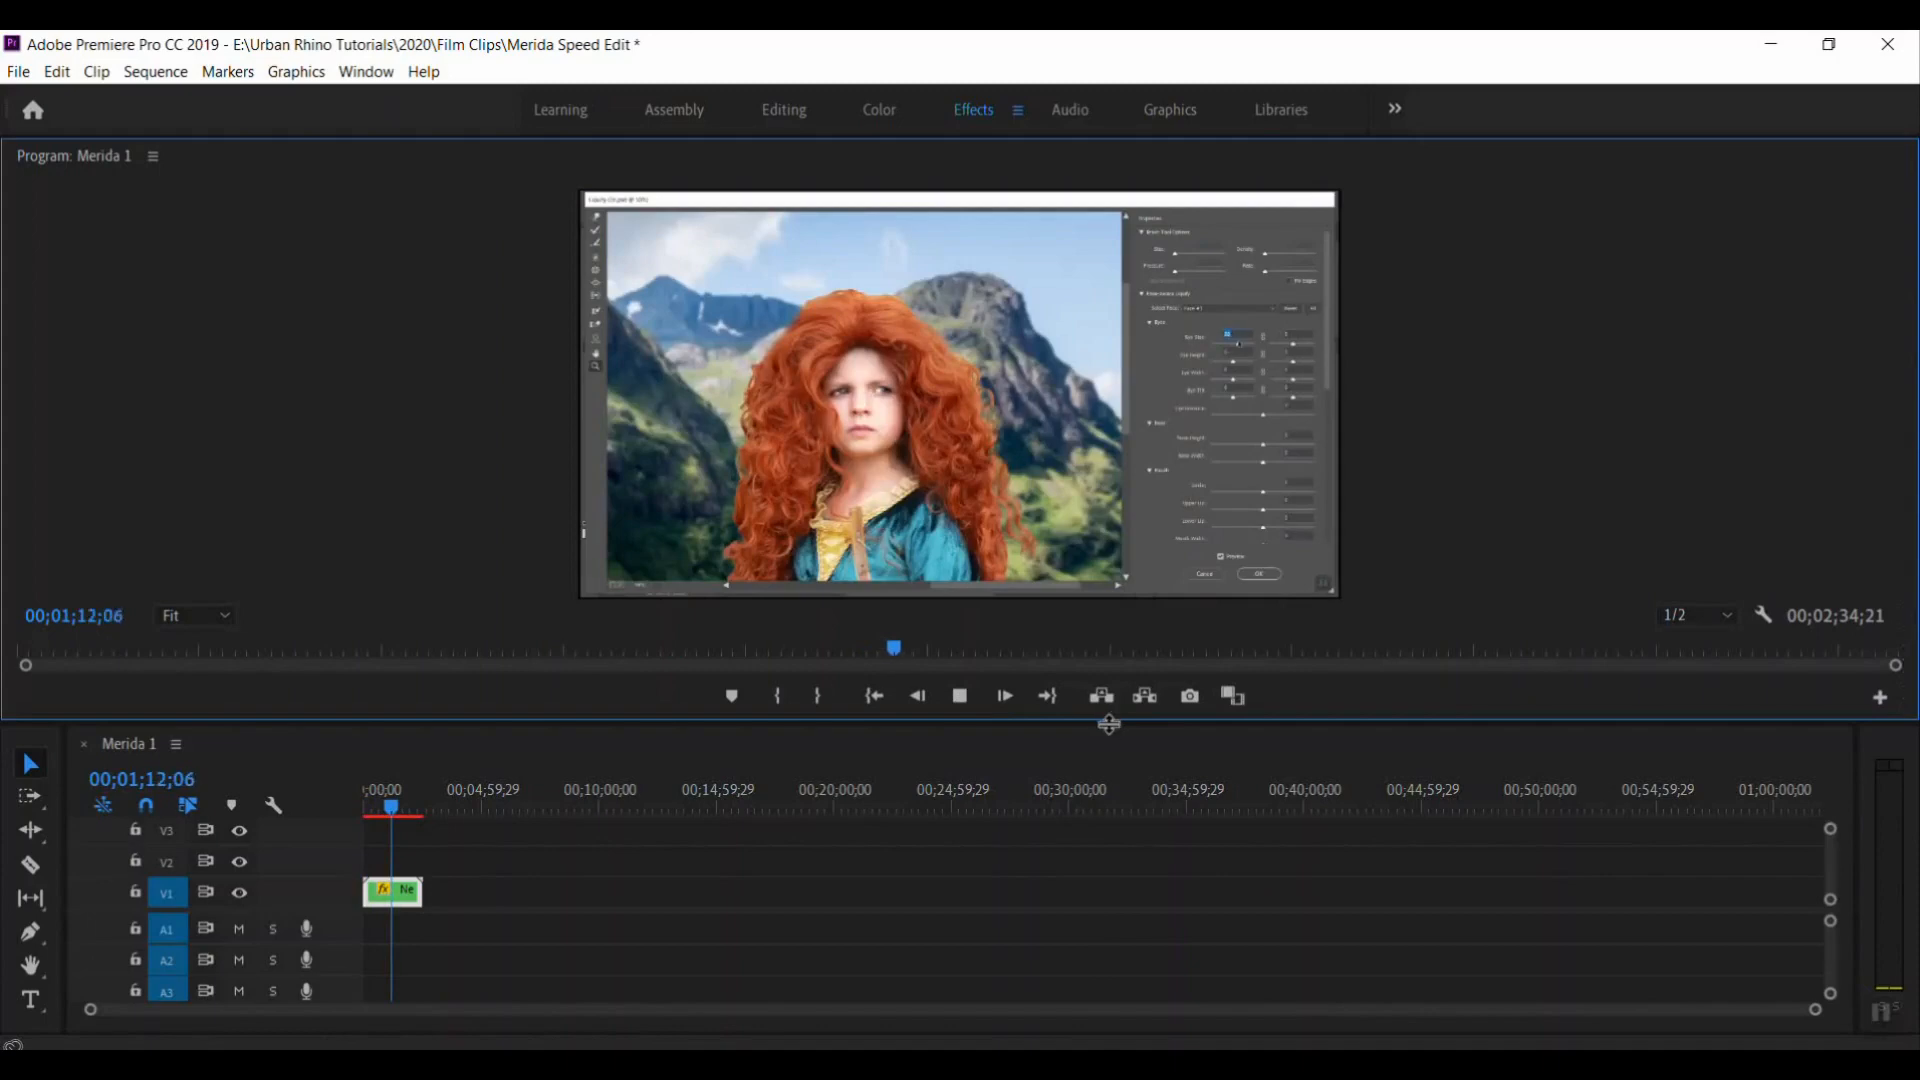
left_click_drag(1106, 720, 1118, 820)
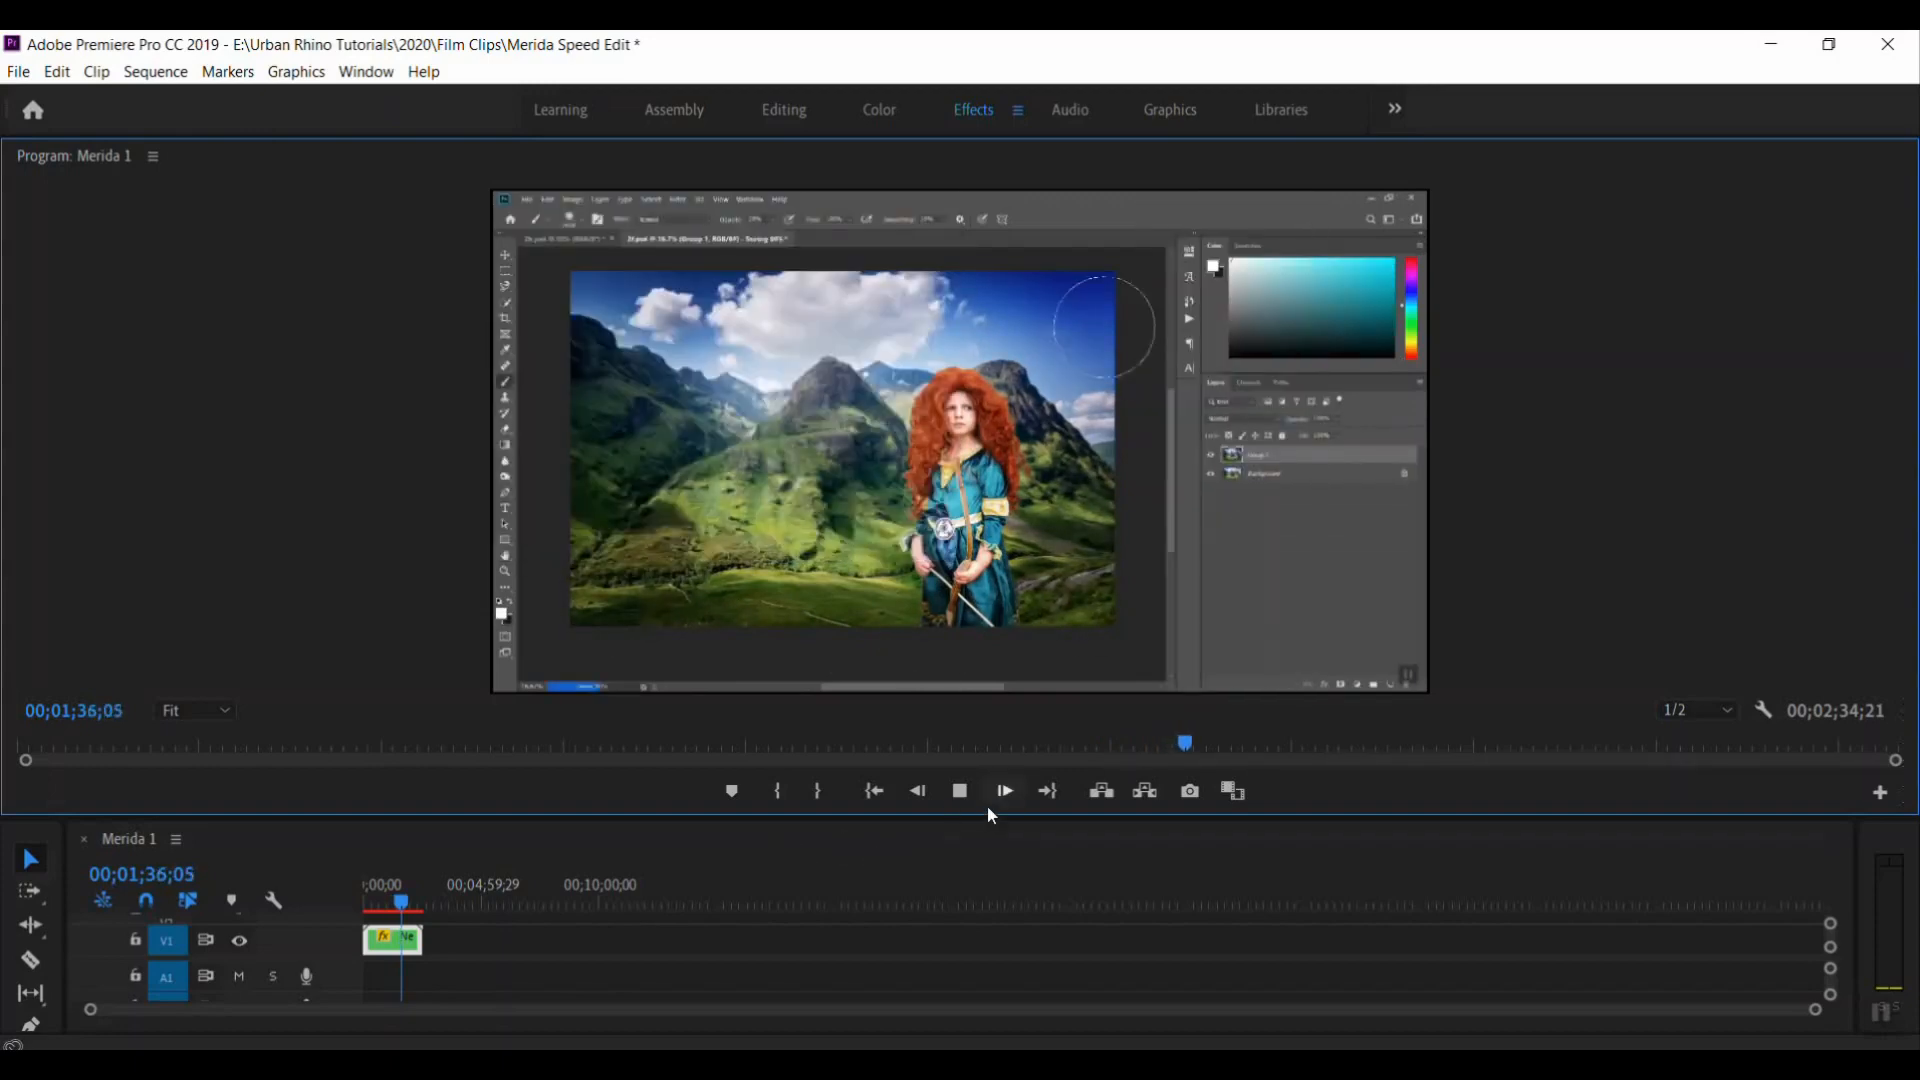
left_click(963, 793)
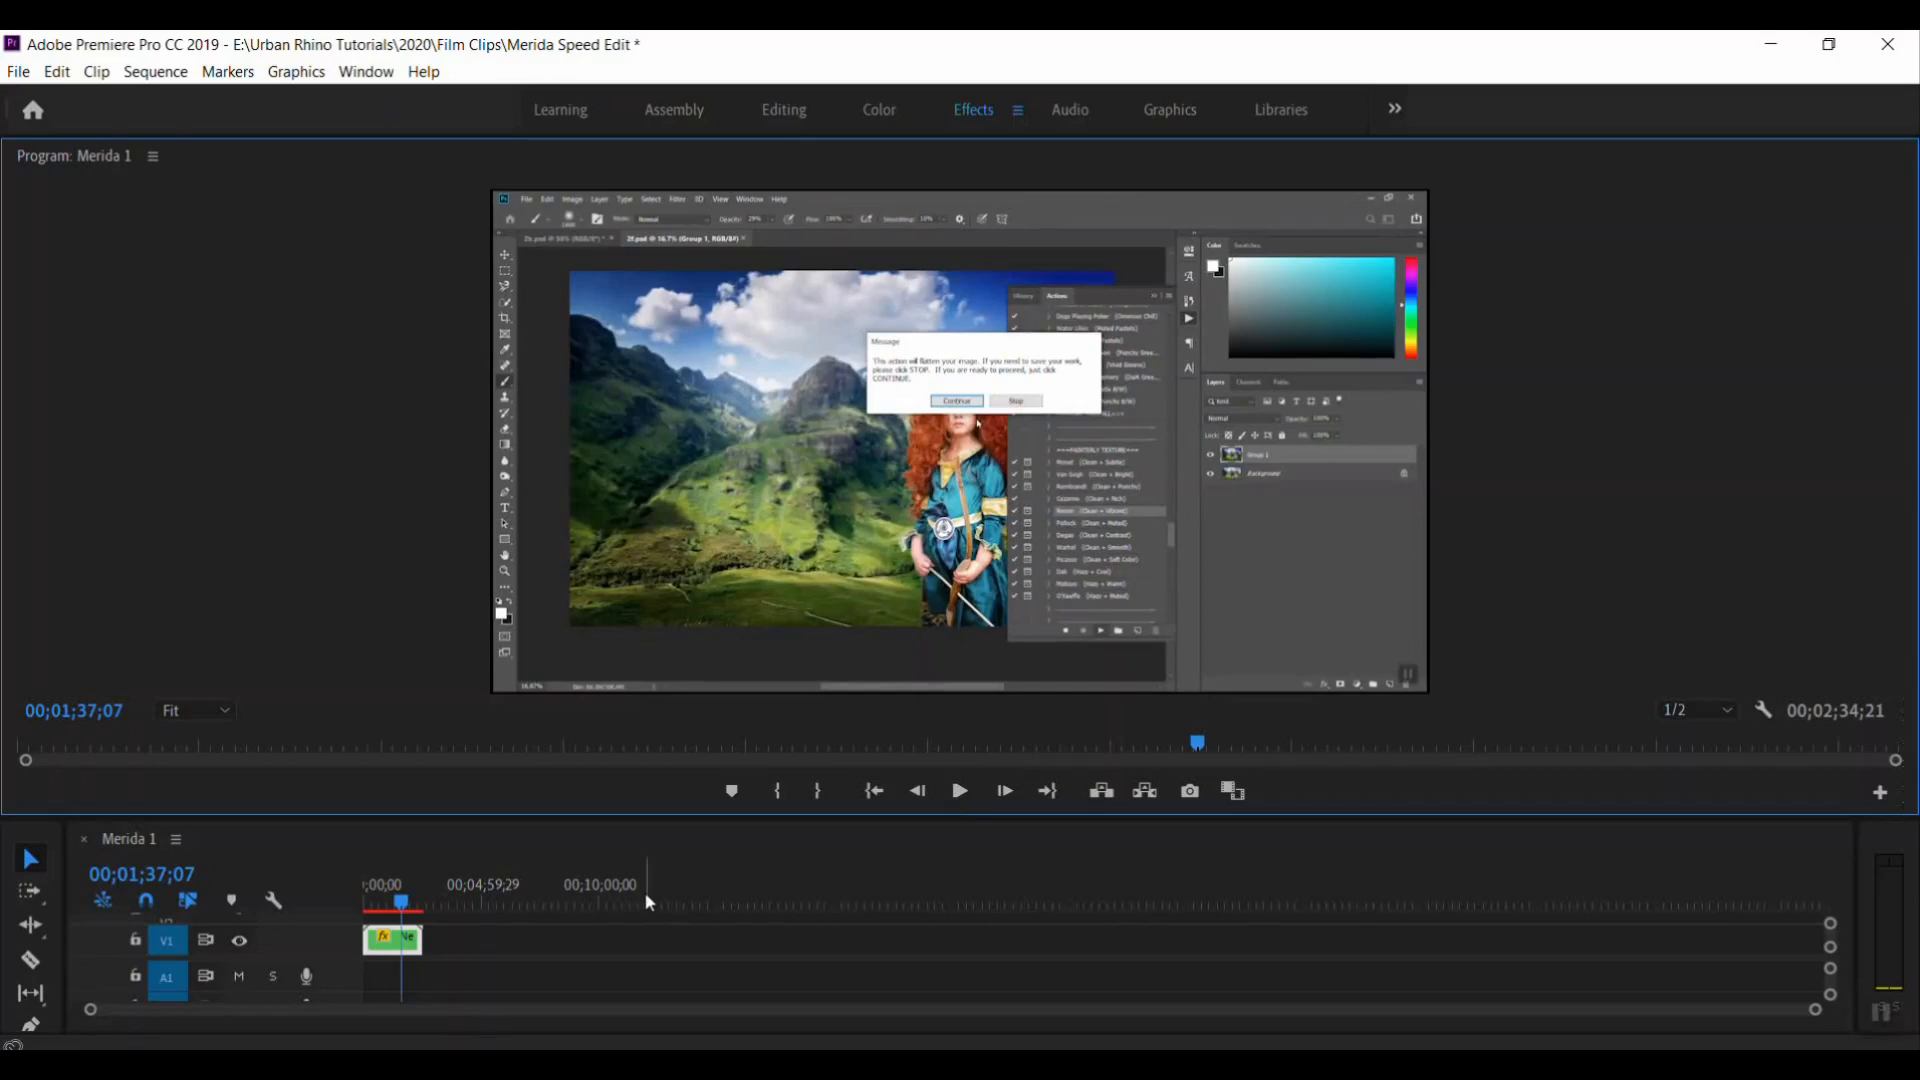
Render the sequence's effects from in to out and stop the preview playback at 00;00;05;03
left_click(381, 902)
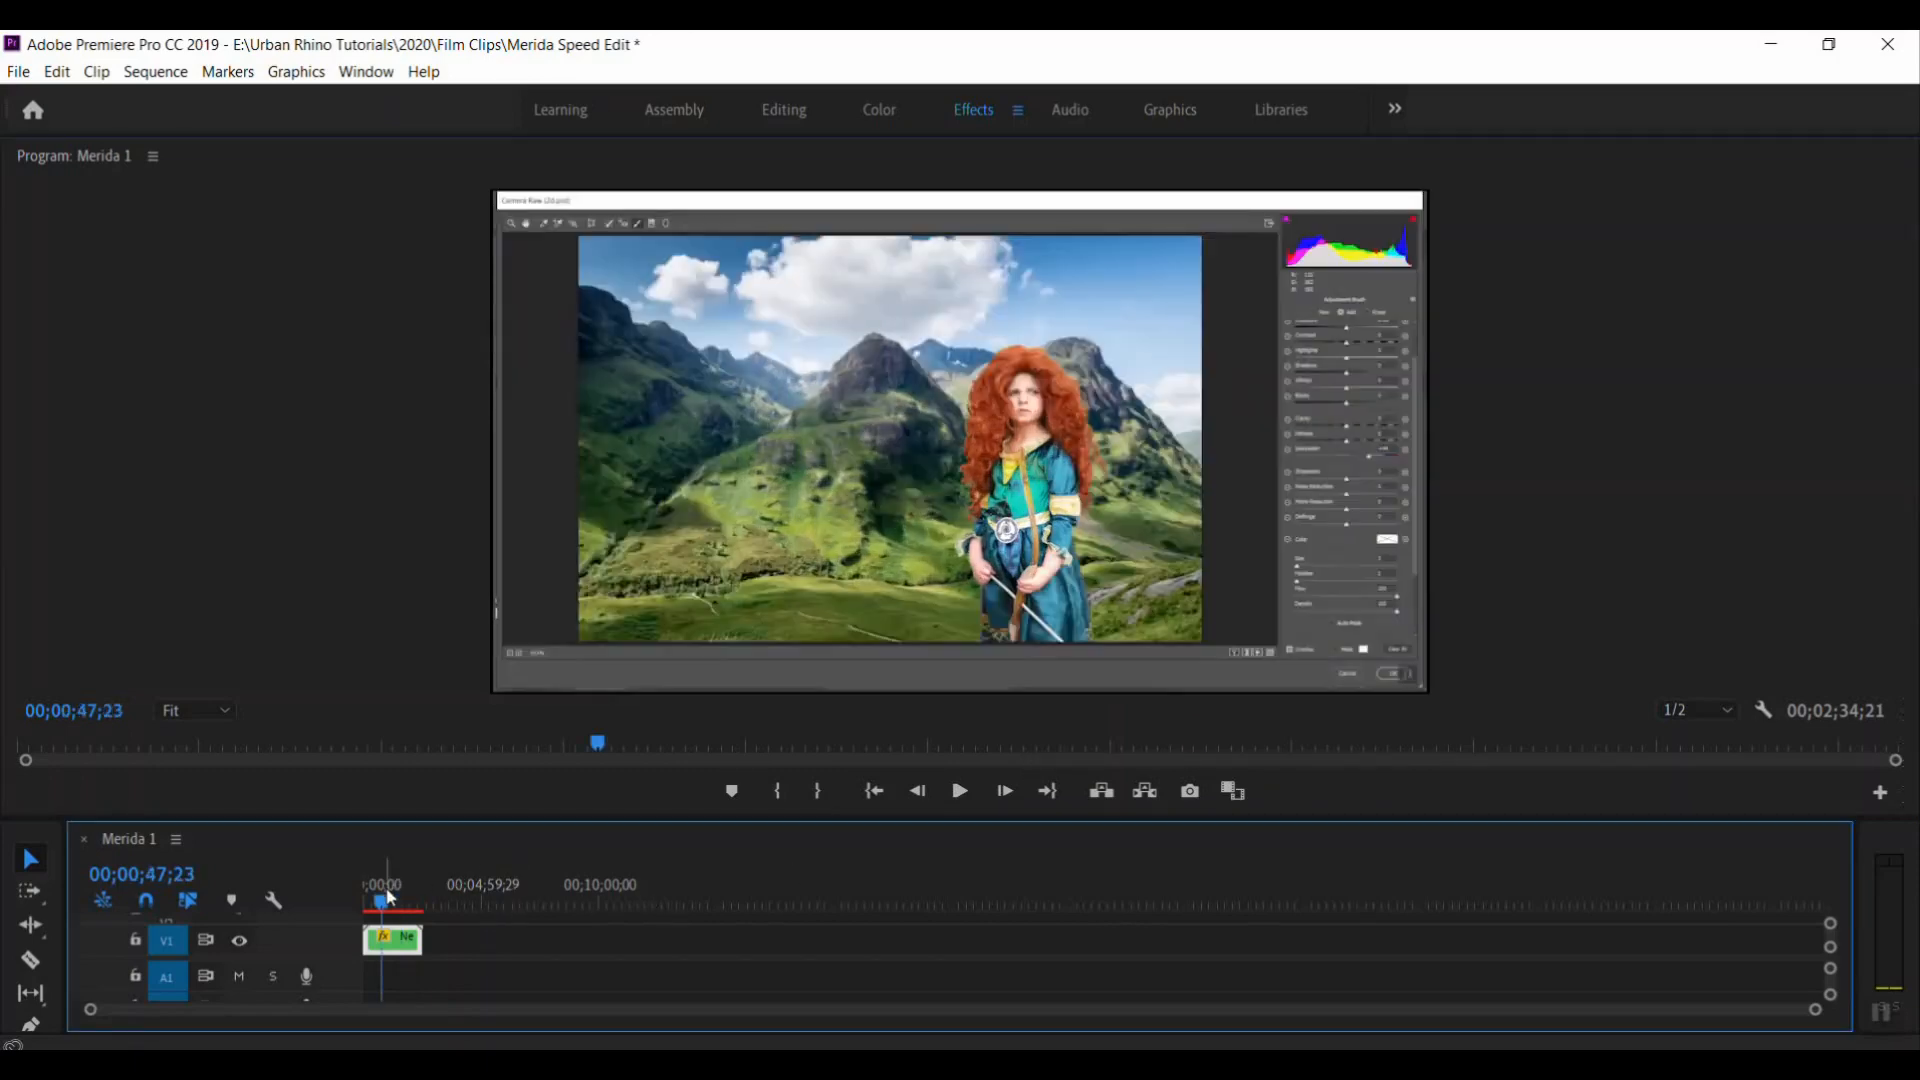
left_click(226, 74)
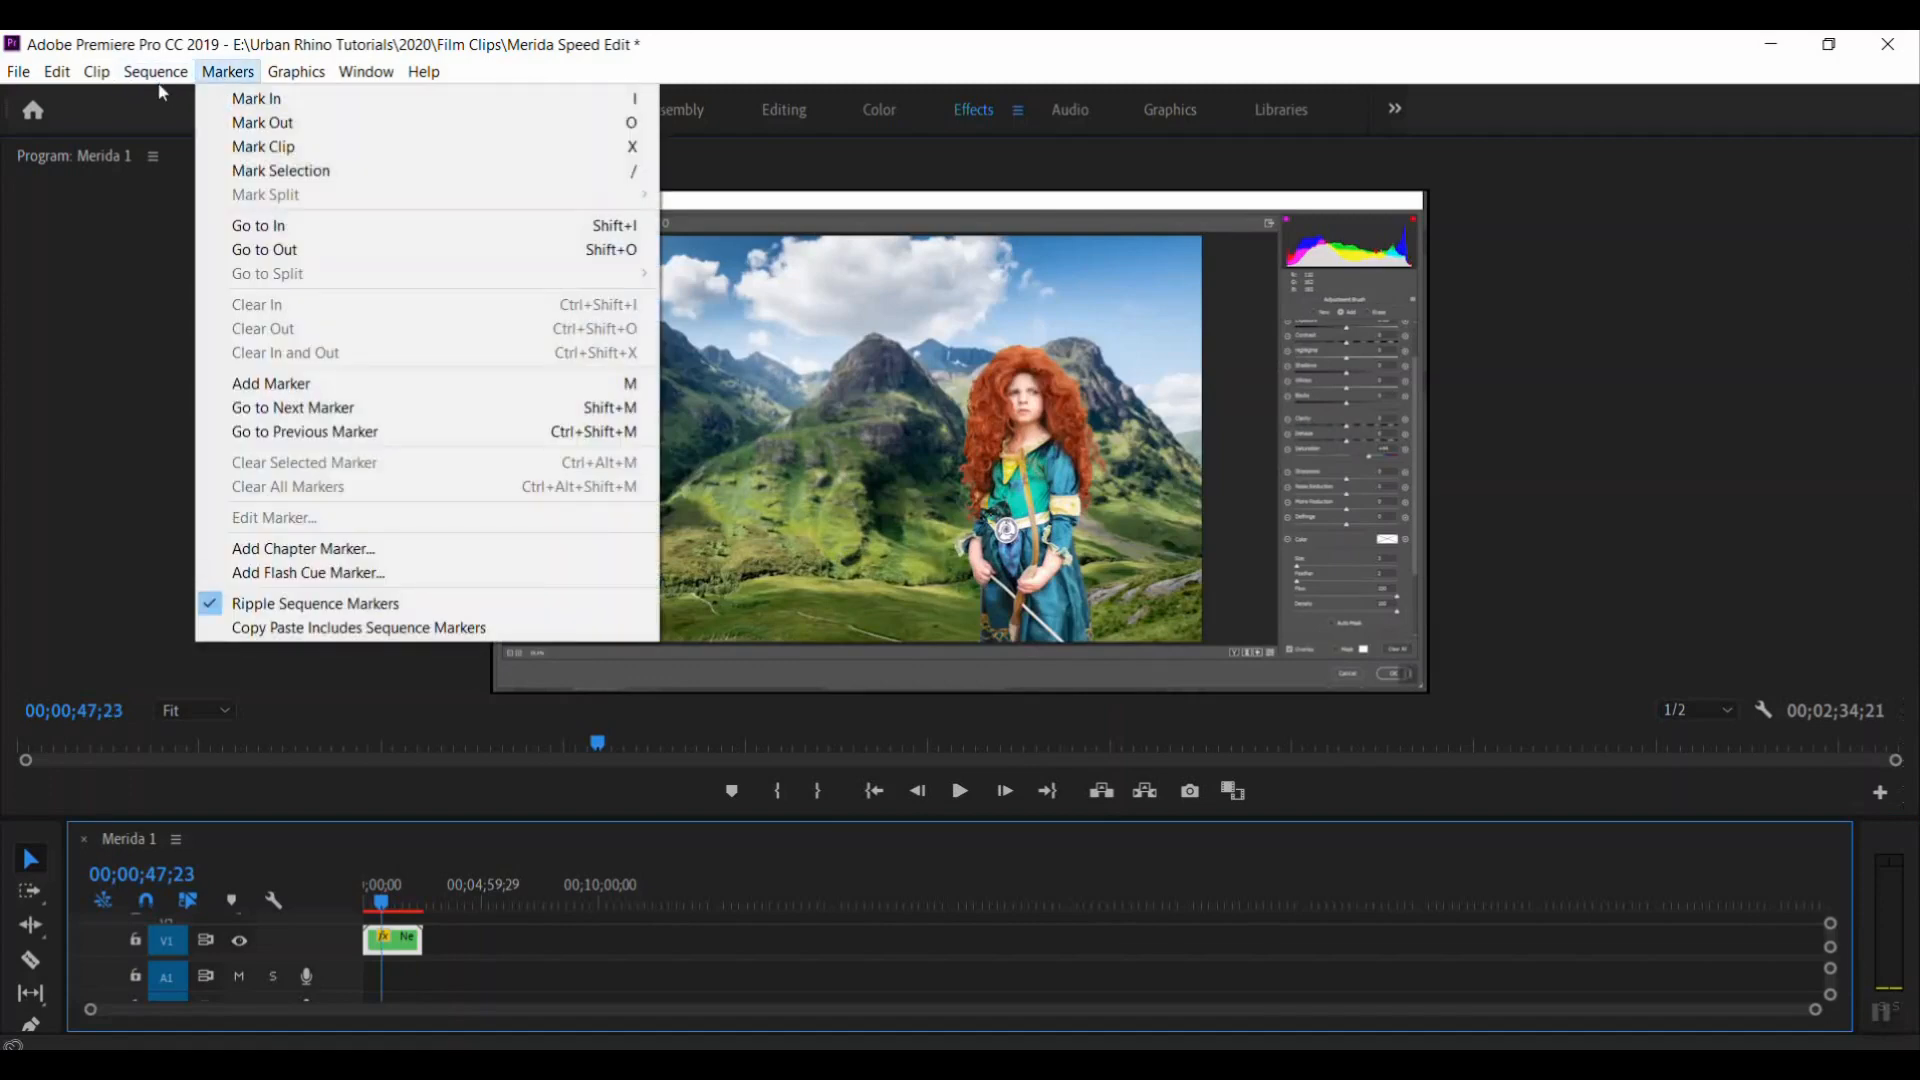
mouse_move(158, 84)
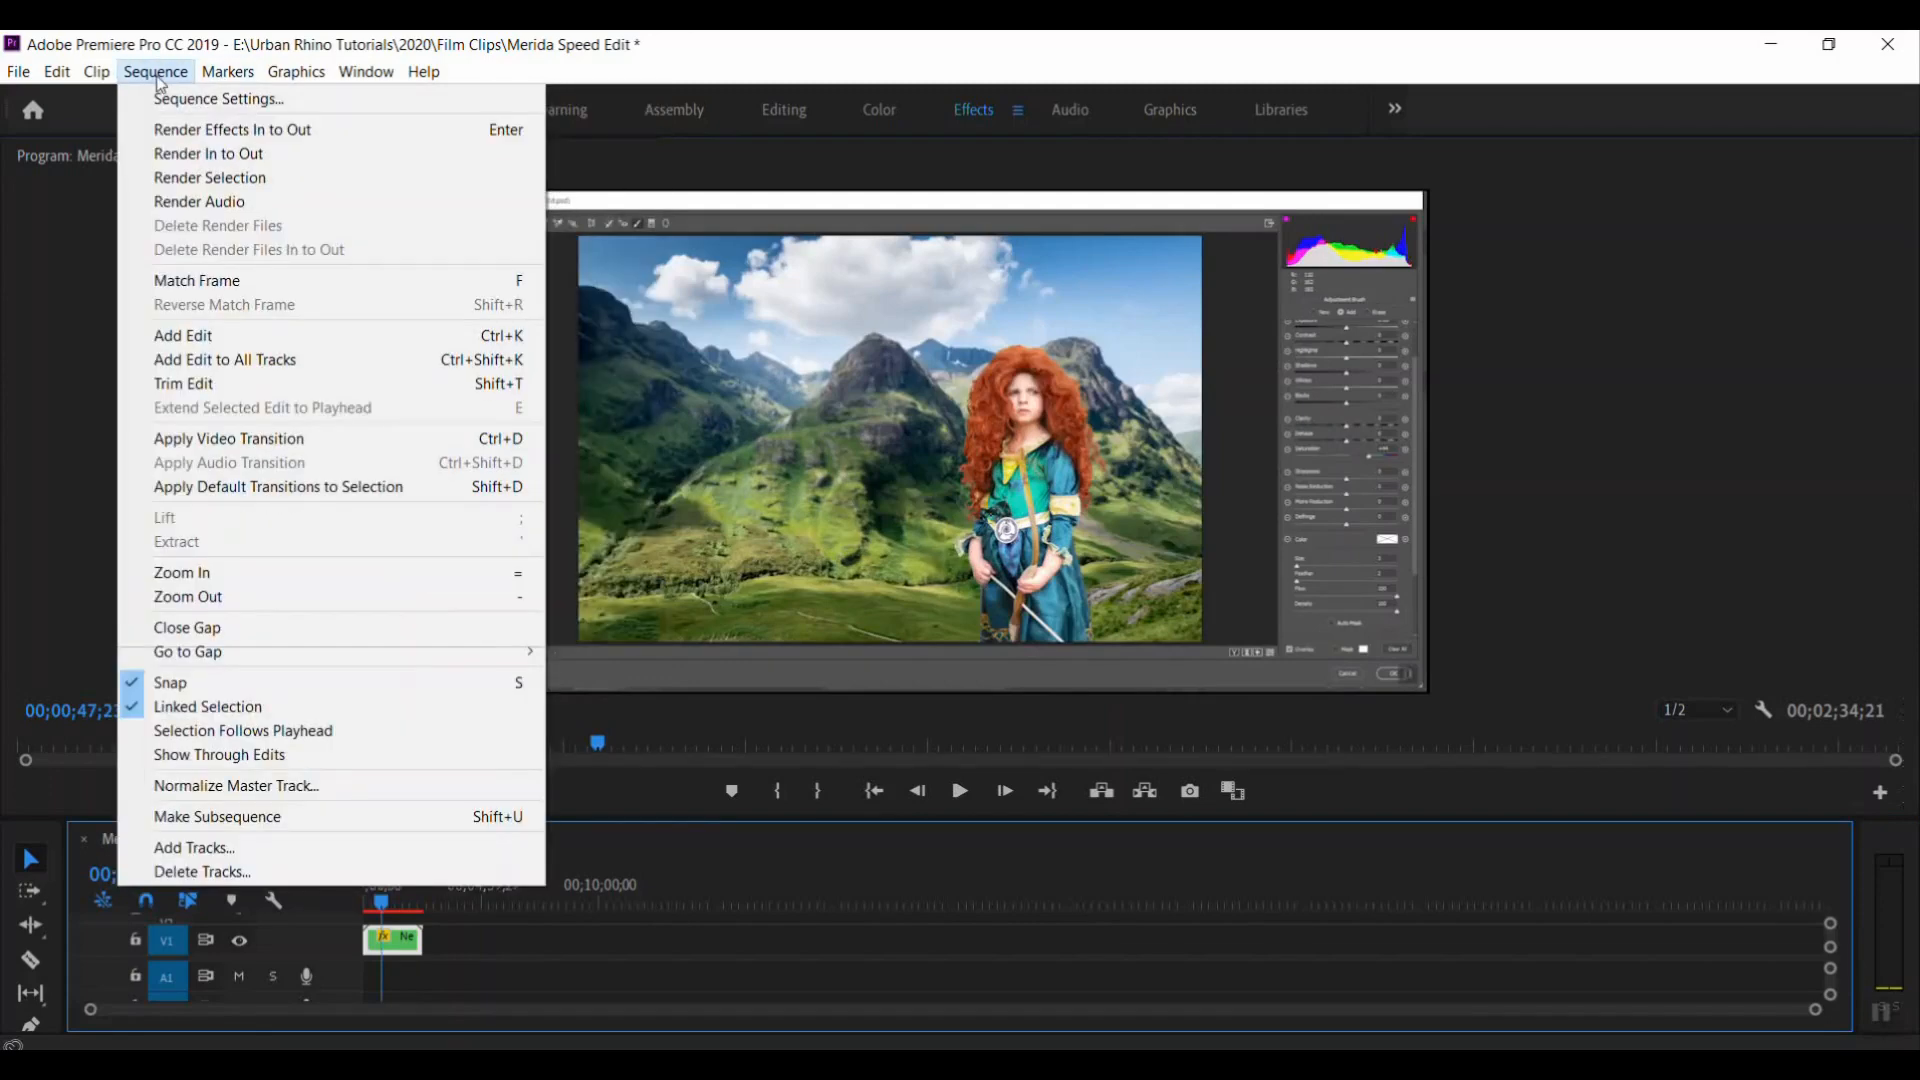
left_click(210, 131)
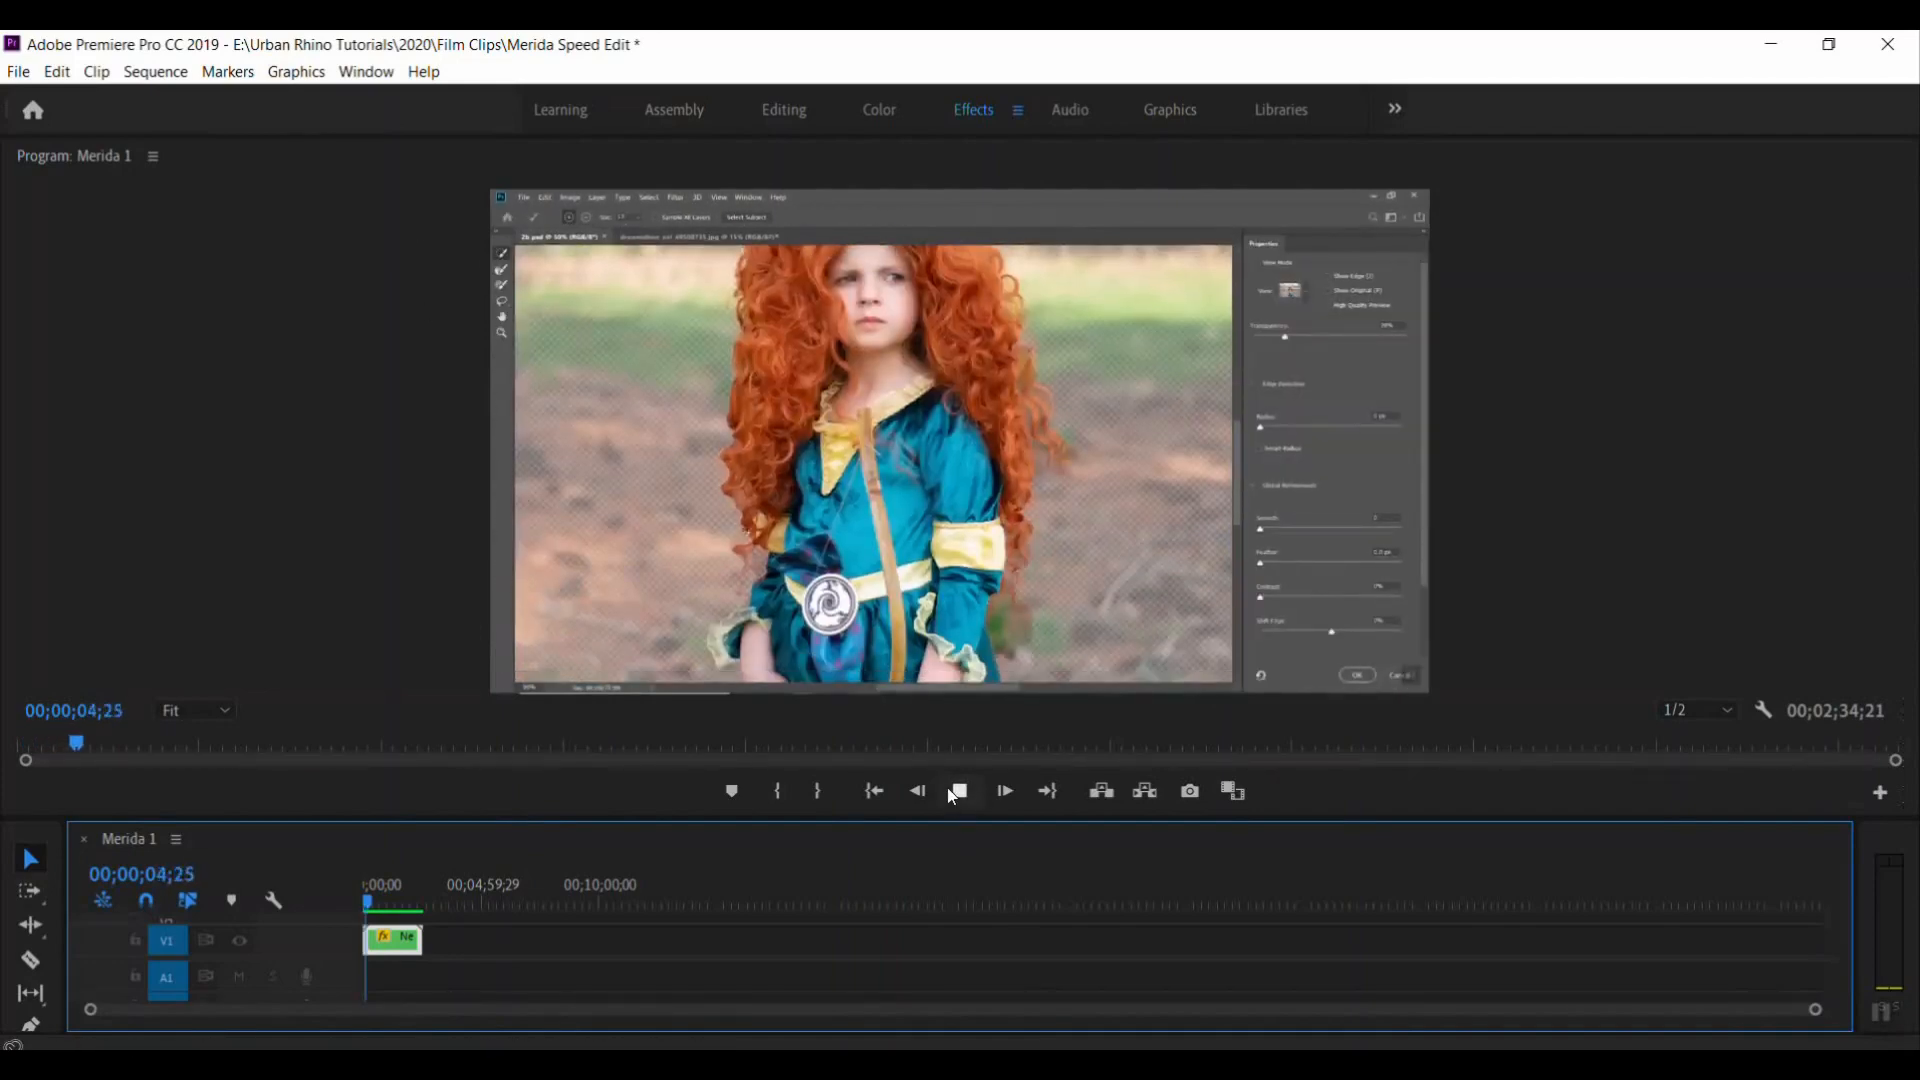
left_click(959, 790)
Export the sequence as the H.264 video Merida 1.mp4 into the Urban Rhino Tutorials\2020\Film Clips folder, using the Match Source - High bitrate preset
left_click(20, 72)
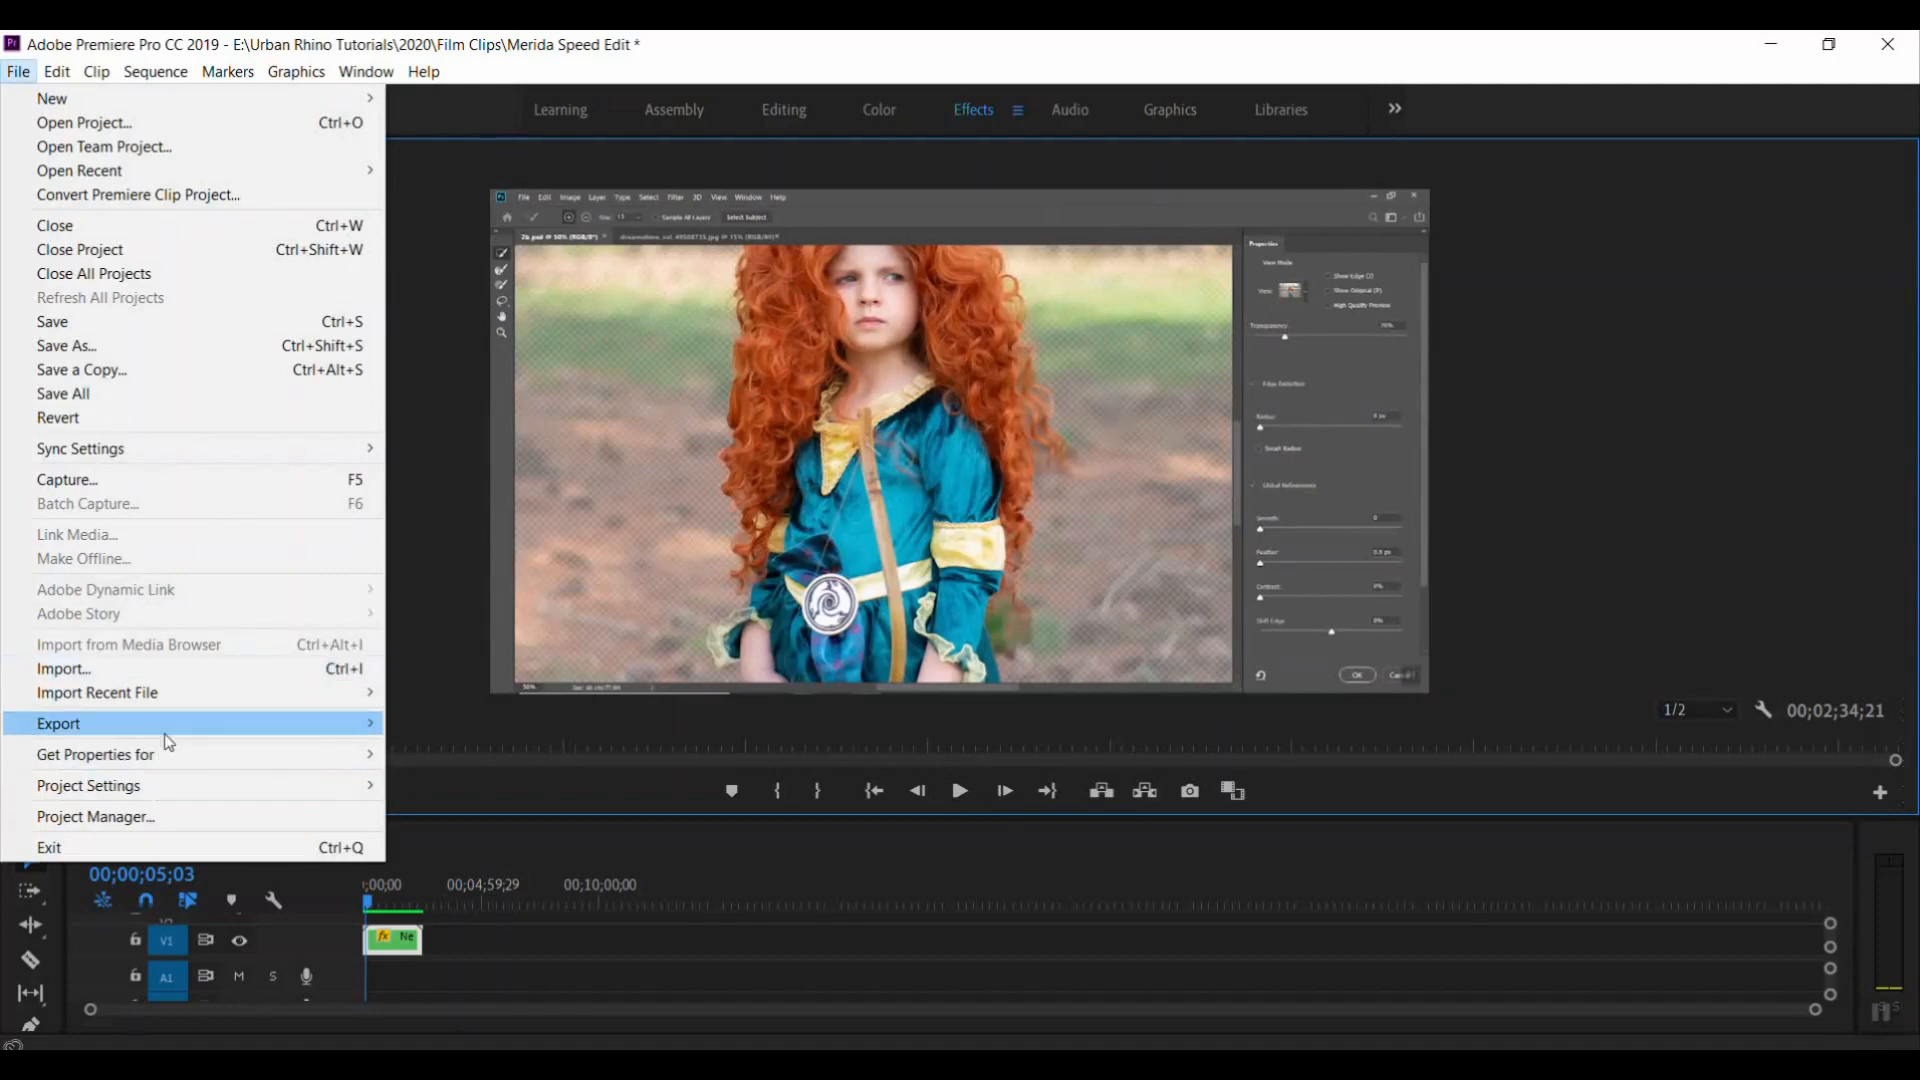
mouse_move(170, 742)
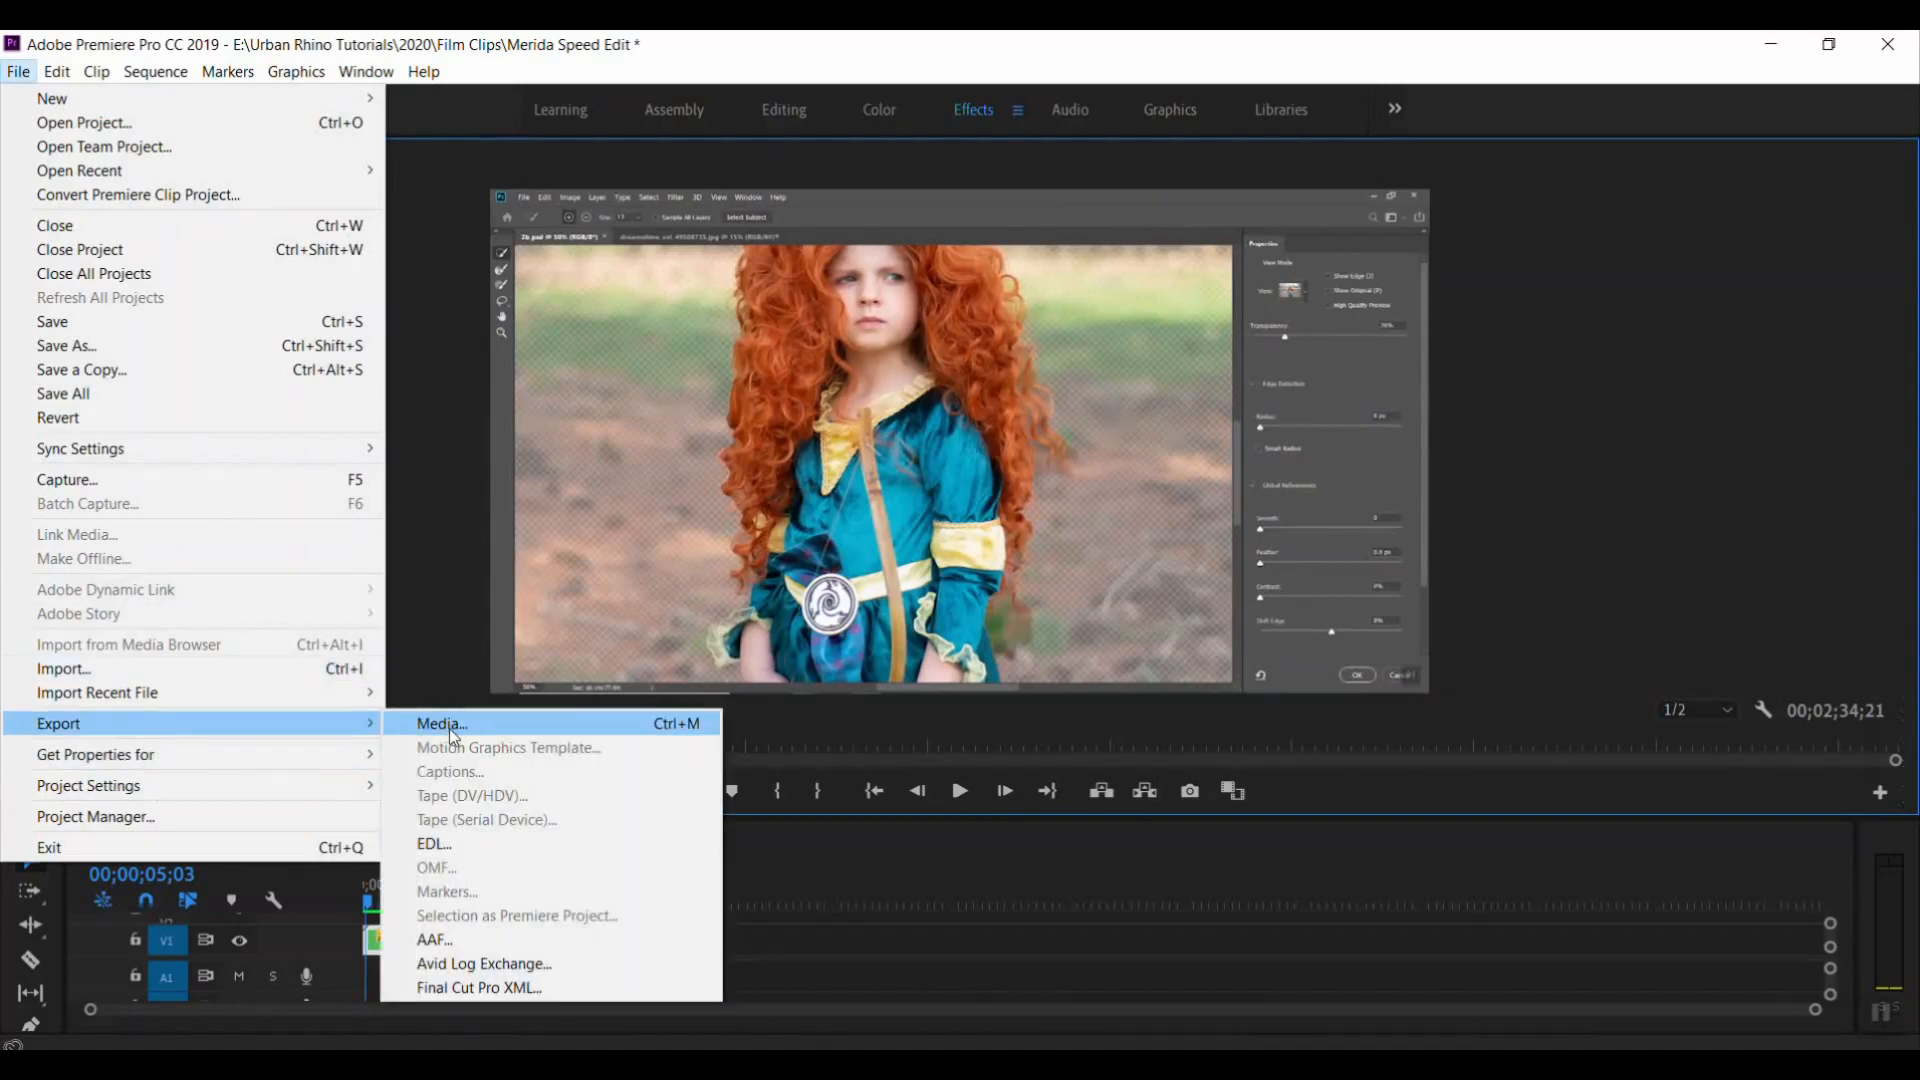
left_click(451, 733)
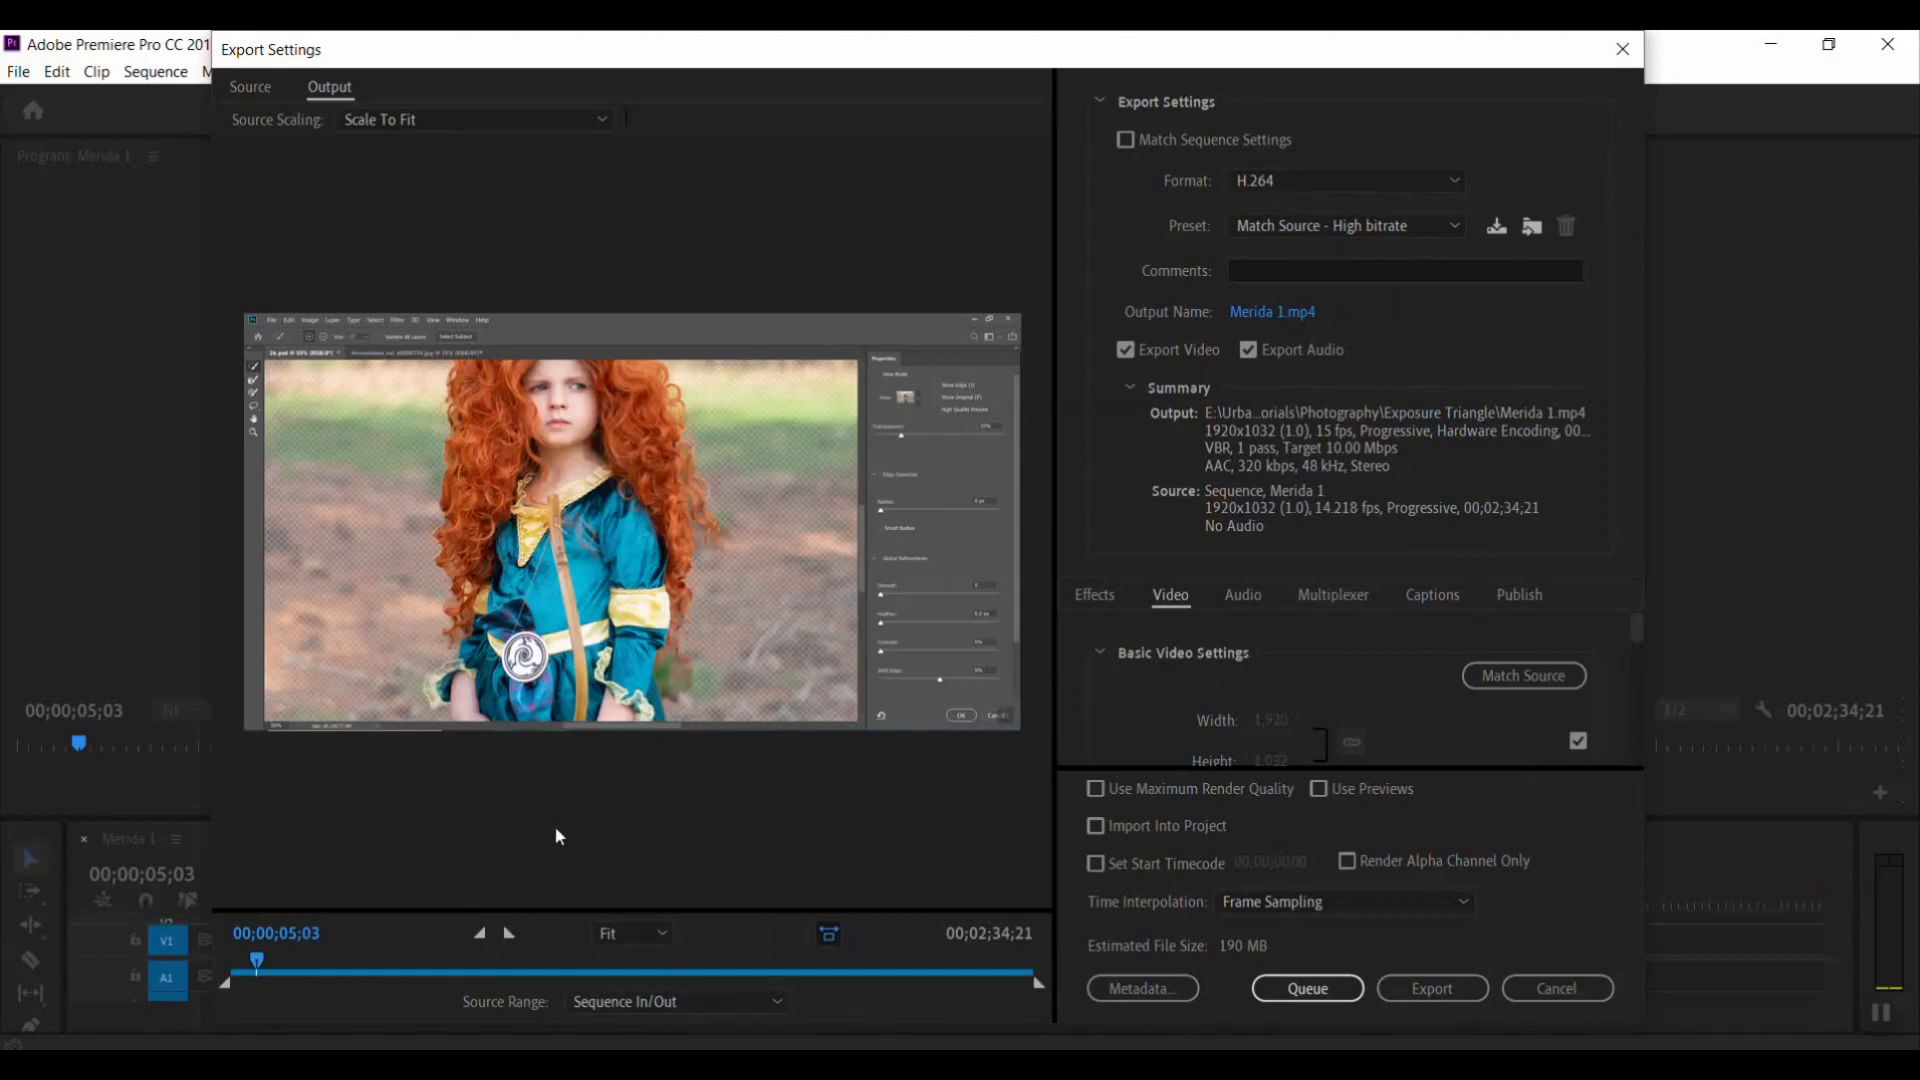
left_click(1267, 320)
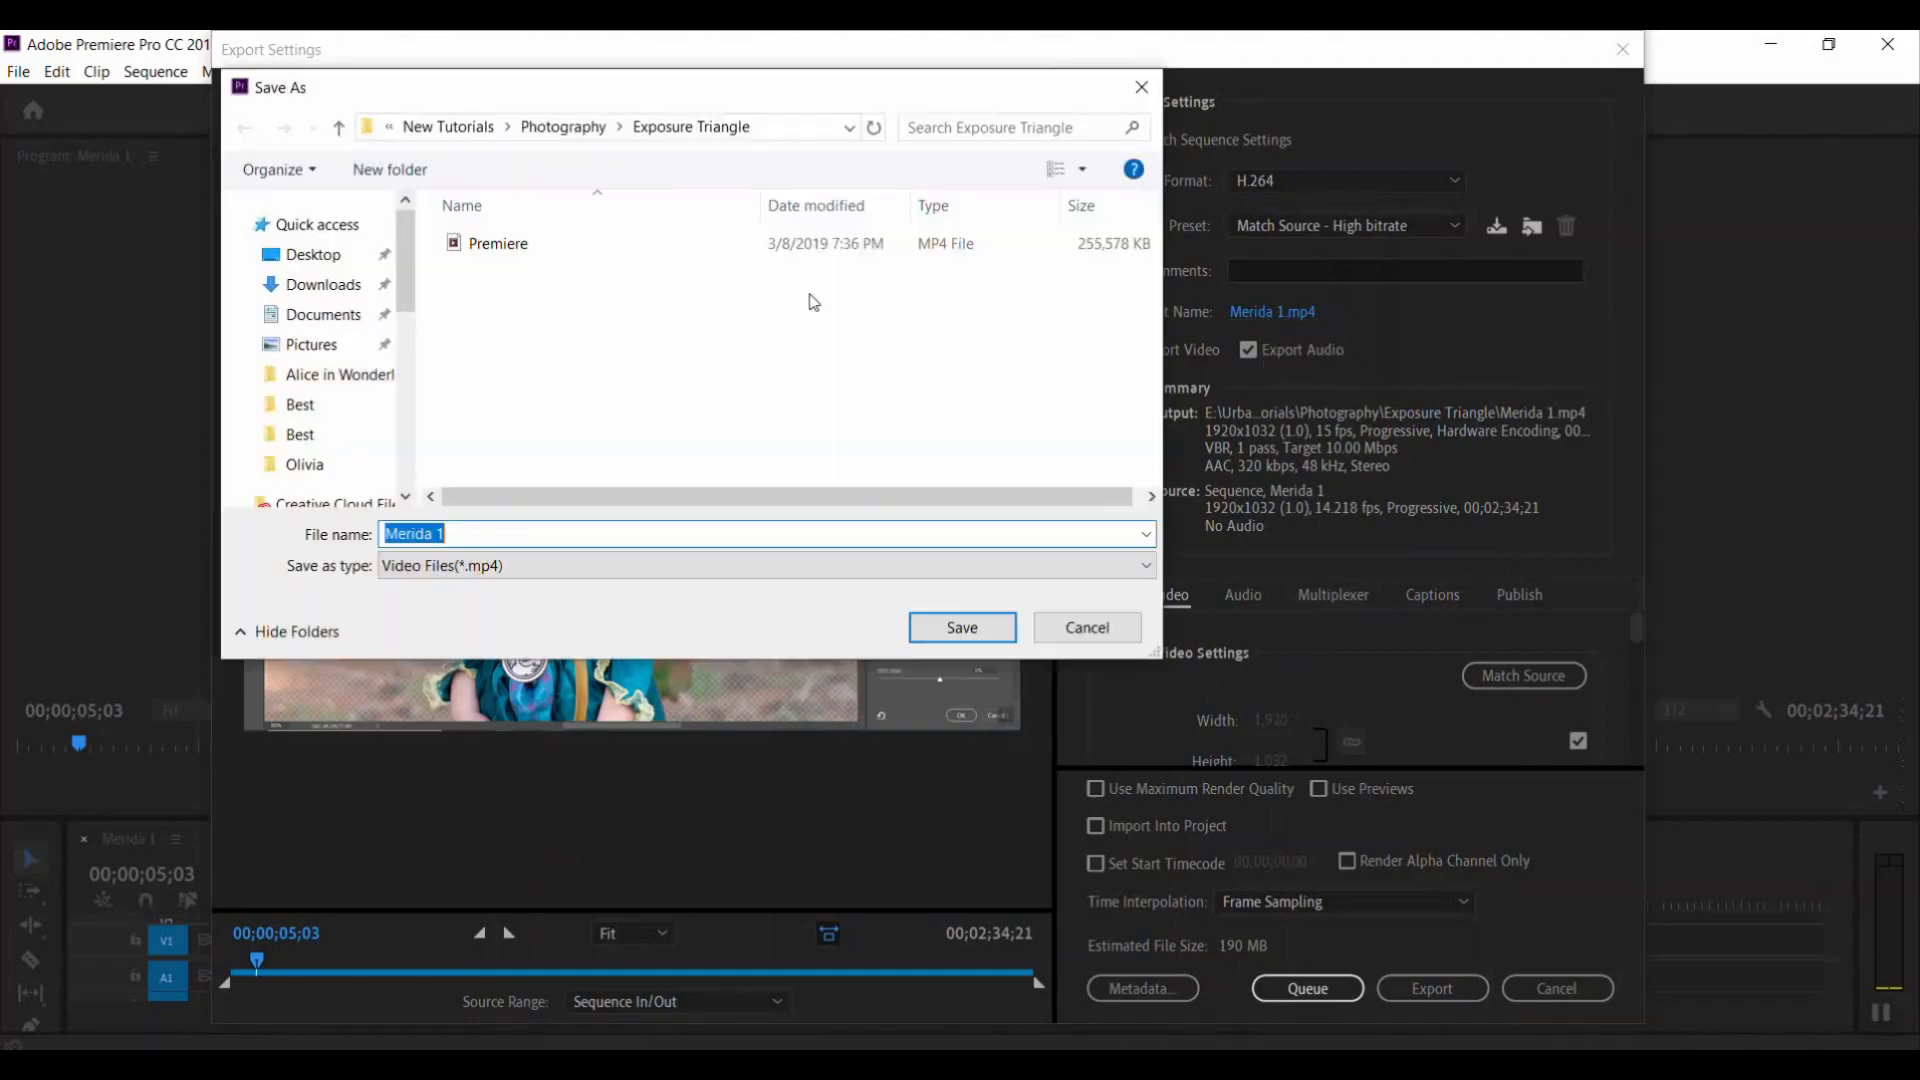
scroll(375, 455, "down", 3)
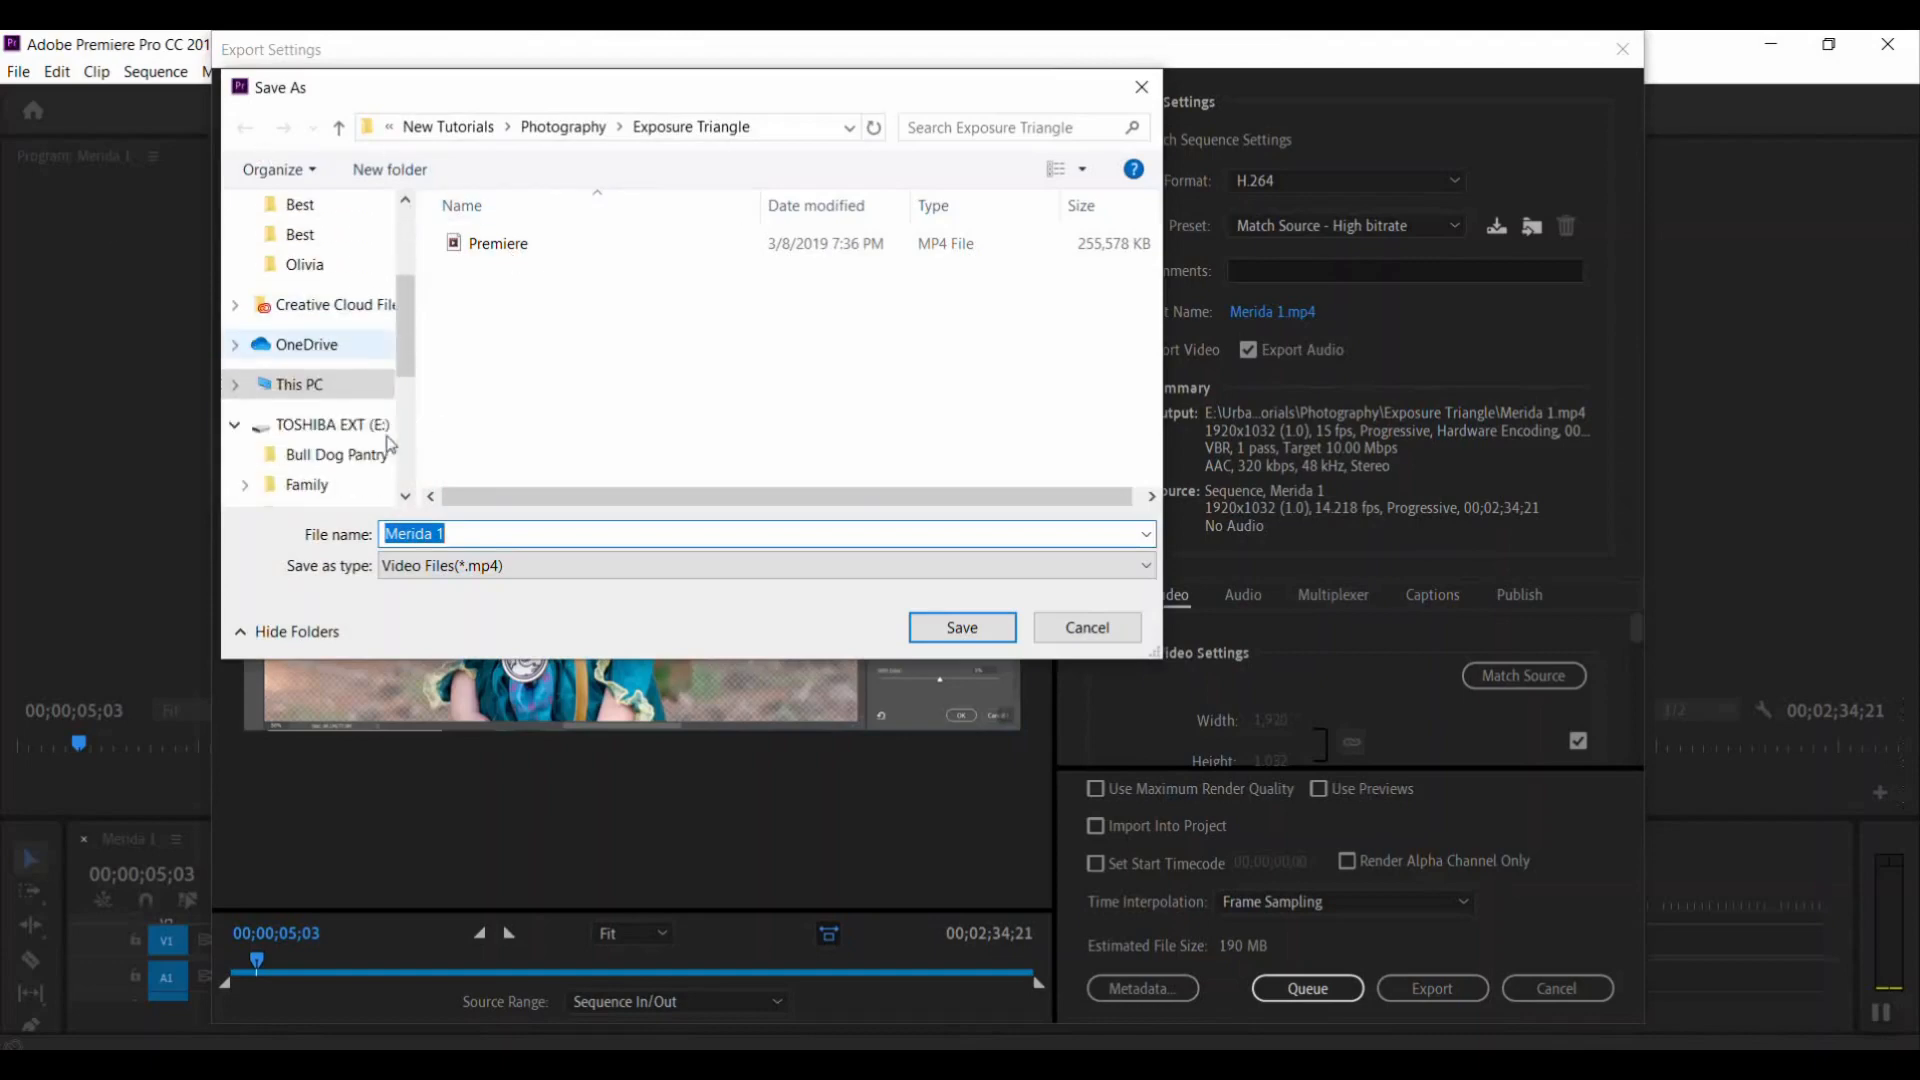
scroll(369, 467, "down", 3)
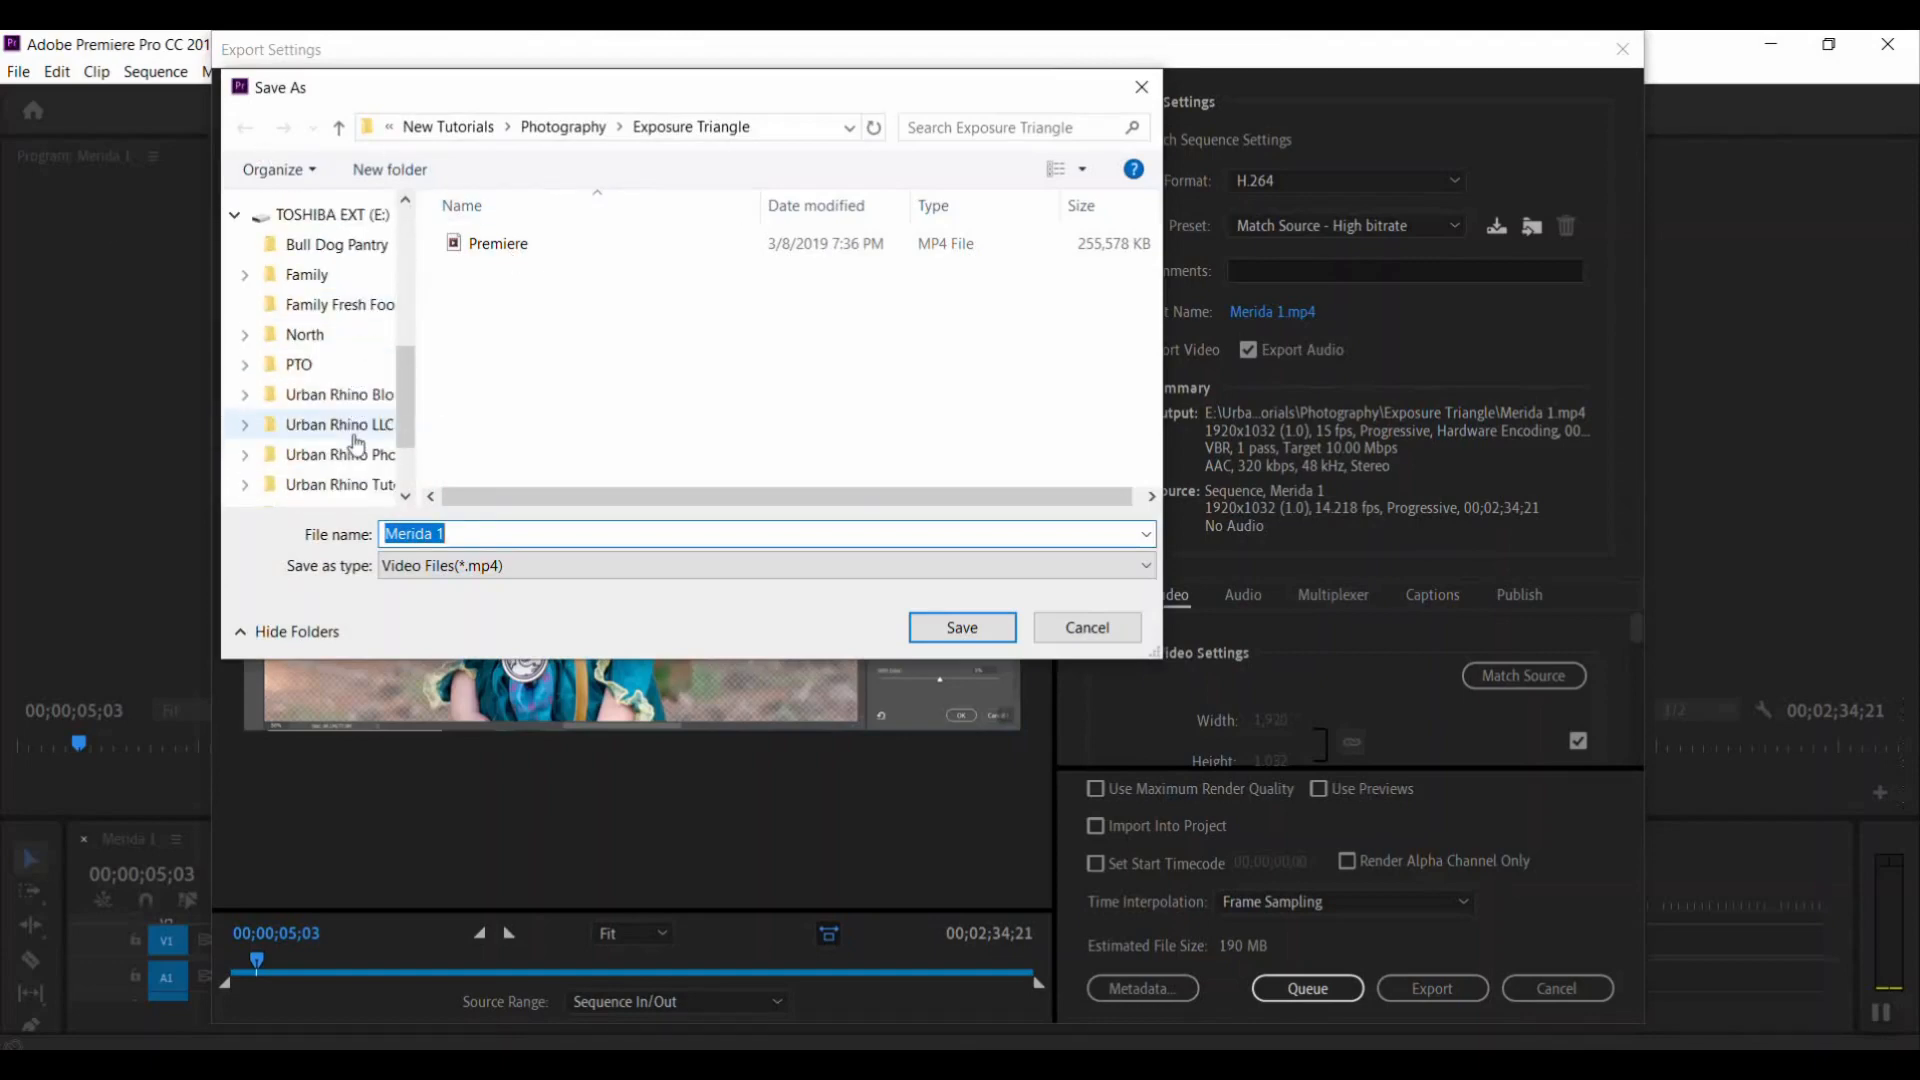
scroll(358, 448, "down", 1)
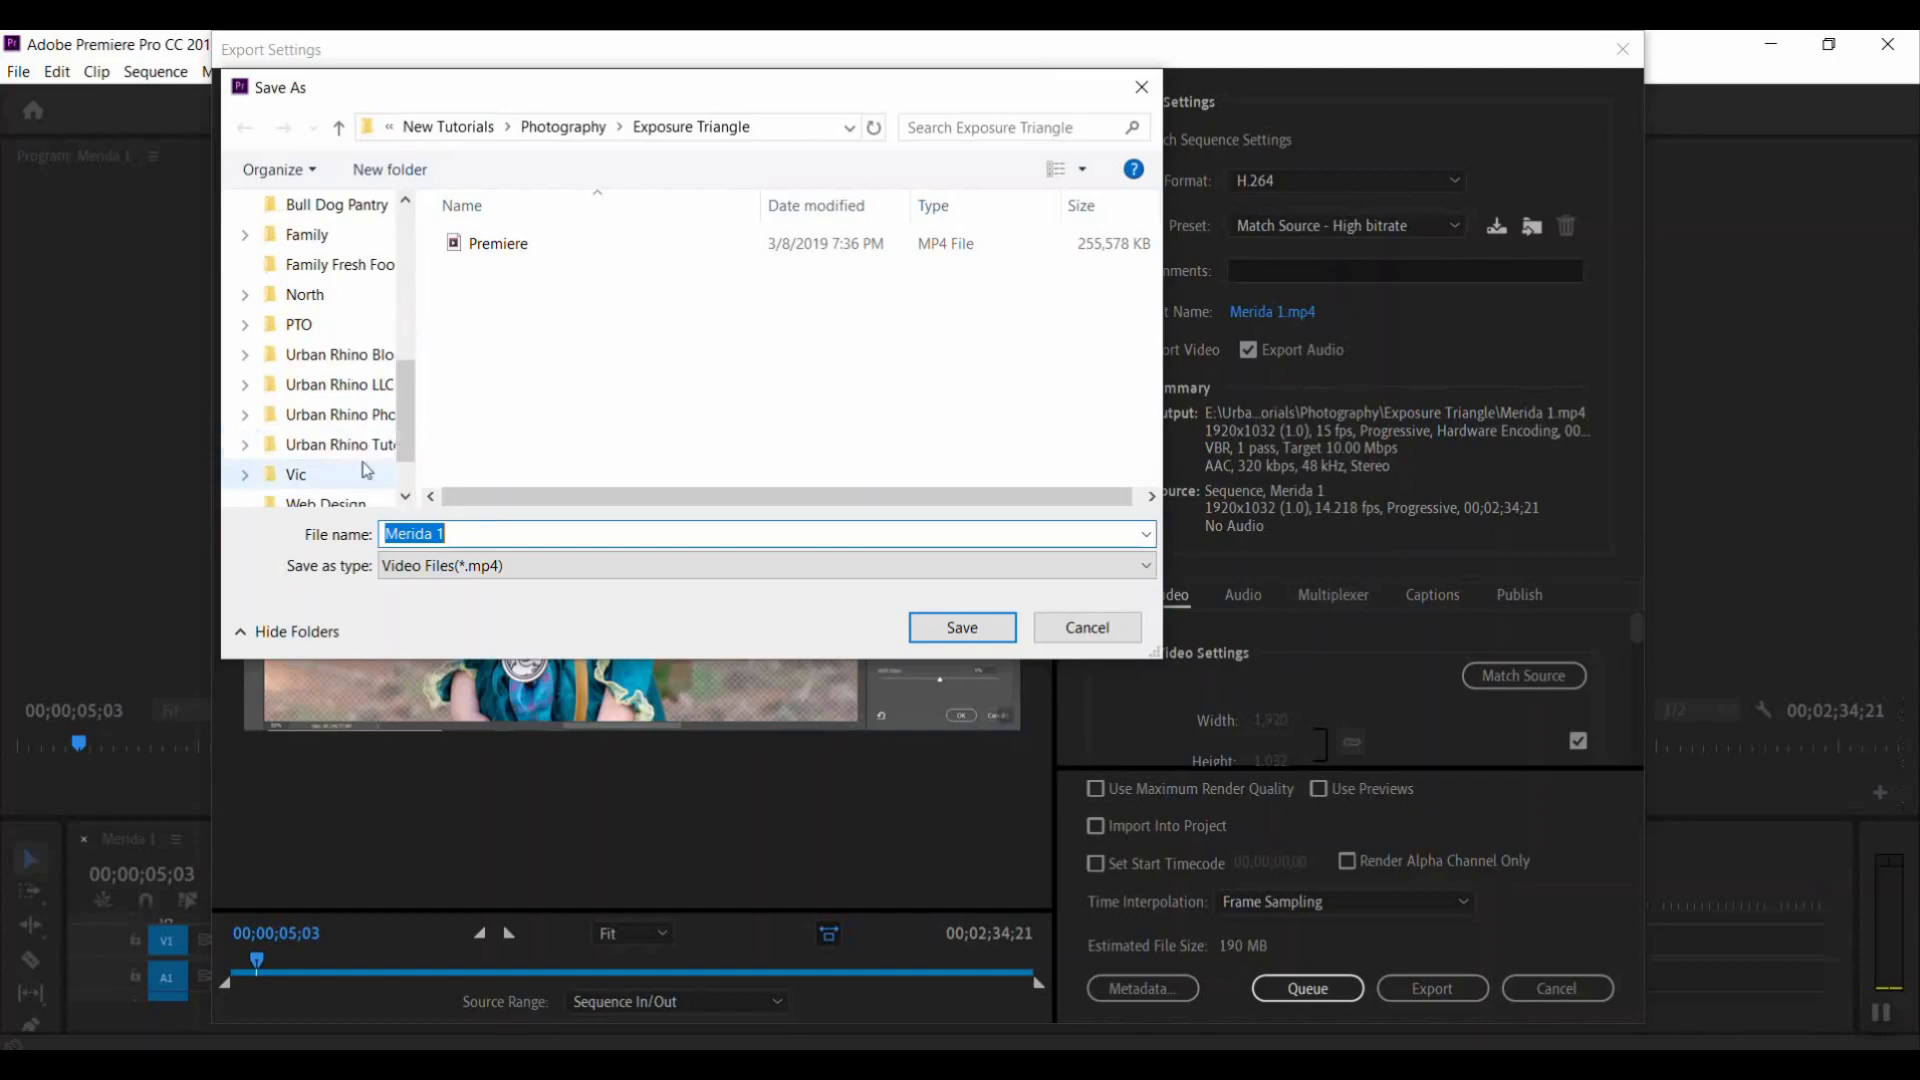
left_click(361, 452)
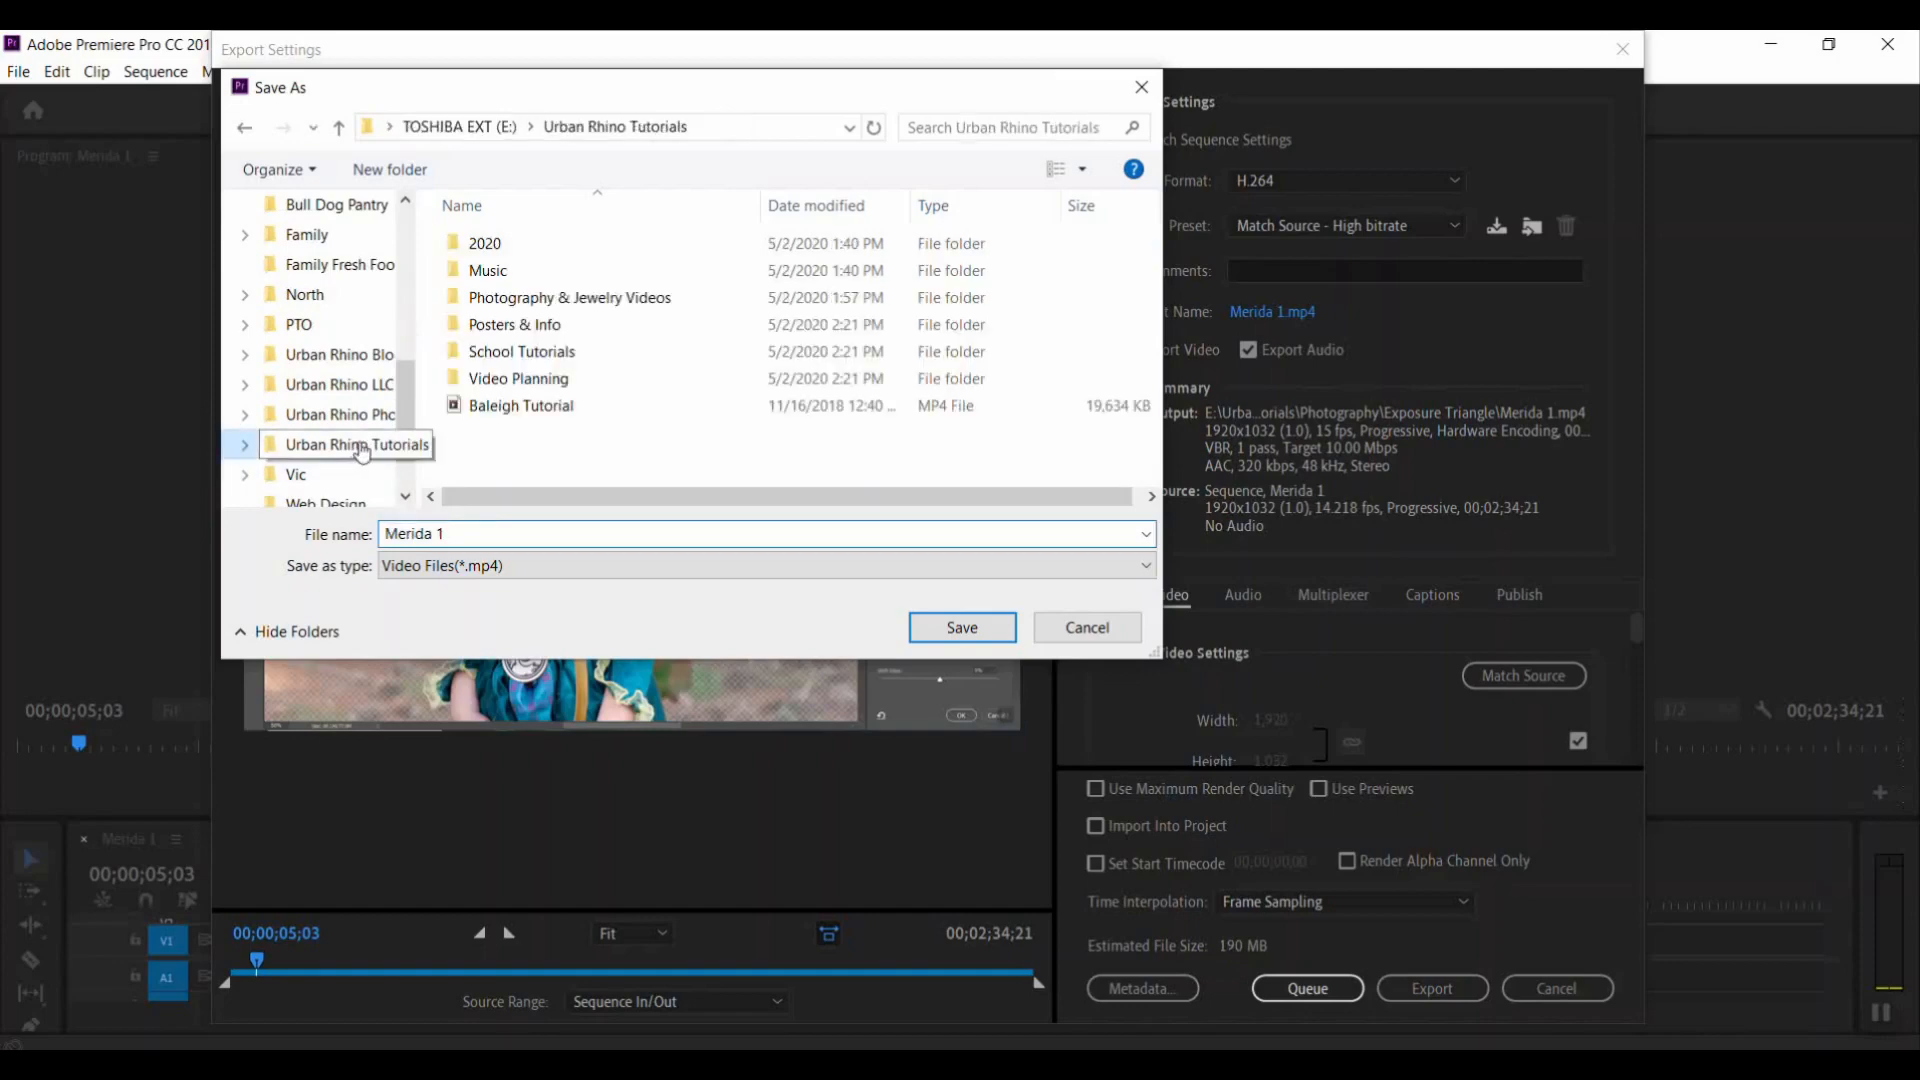
double_click(488, 246)
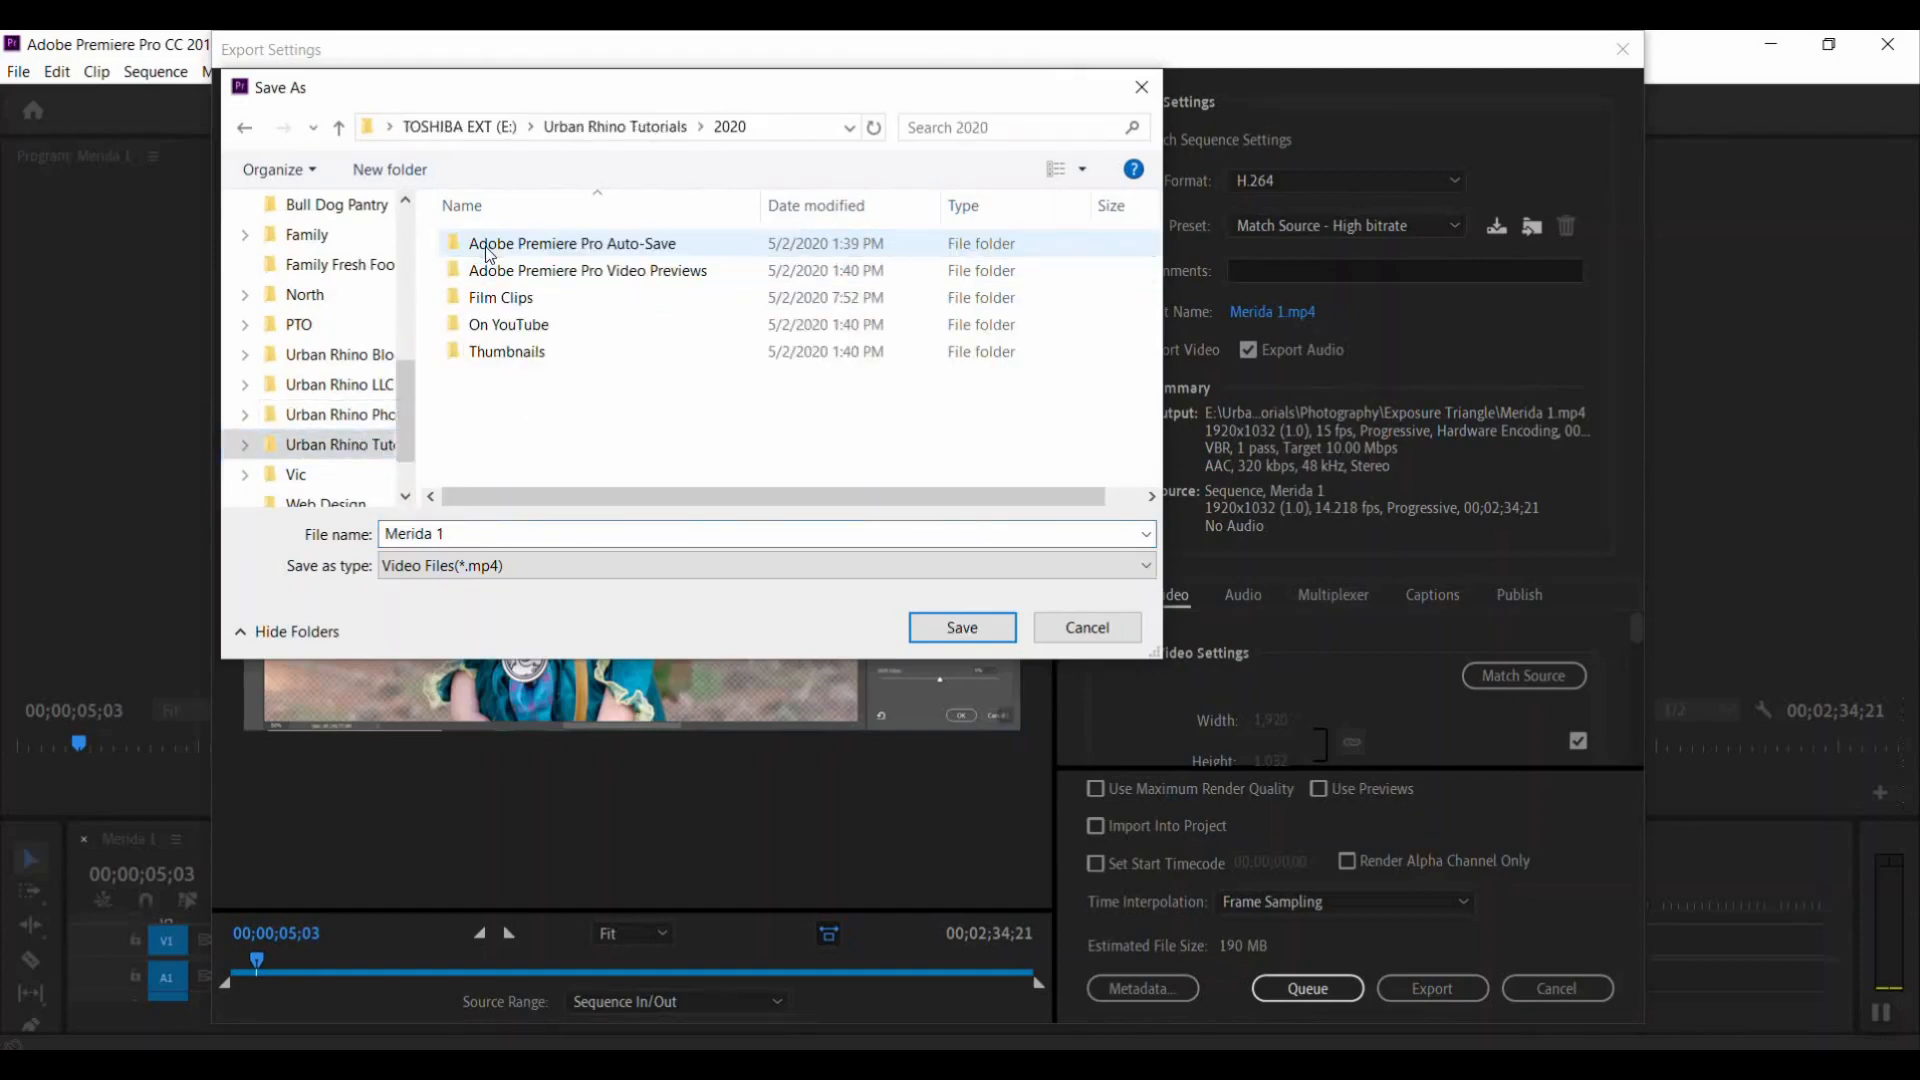
double_click(508, 305)
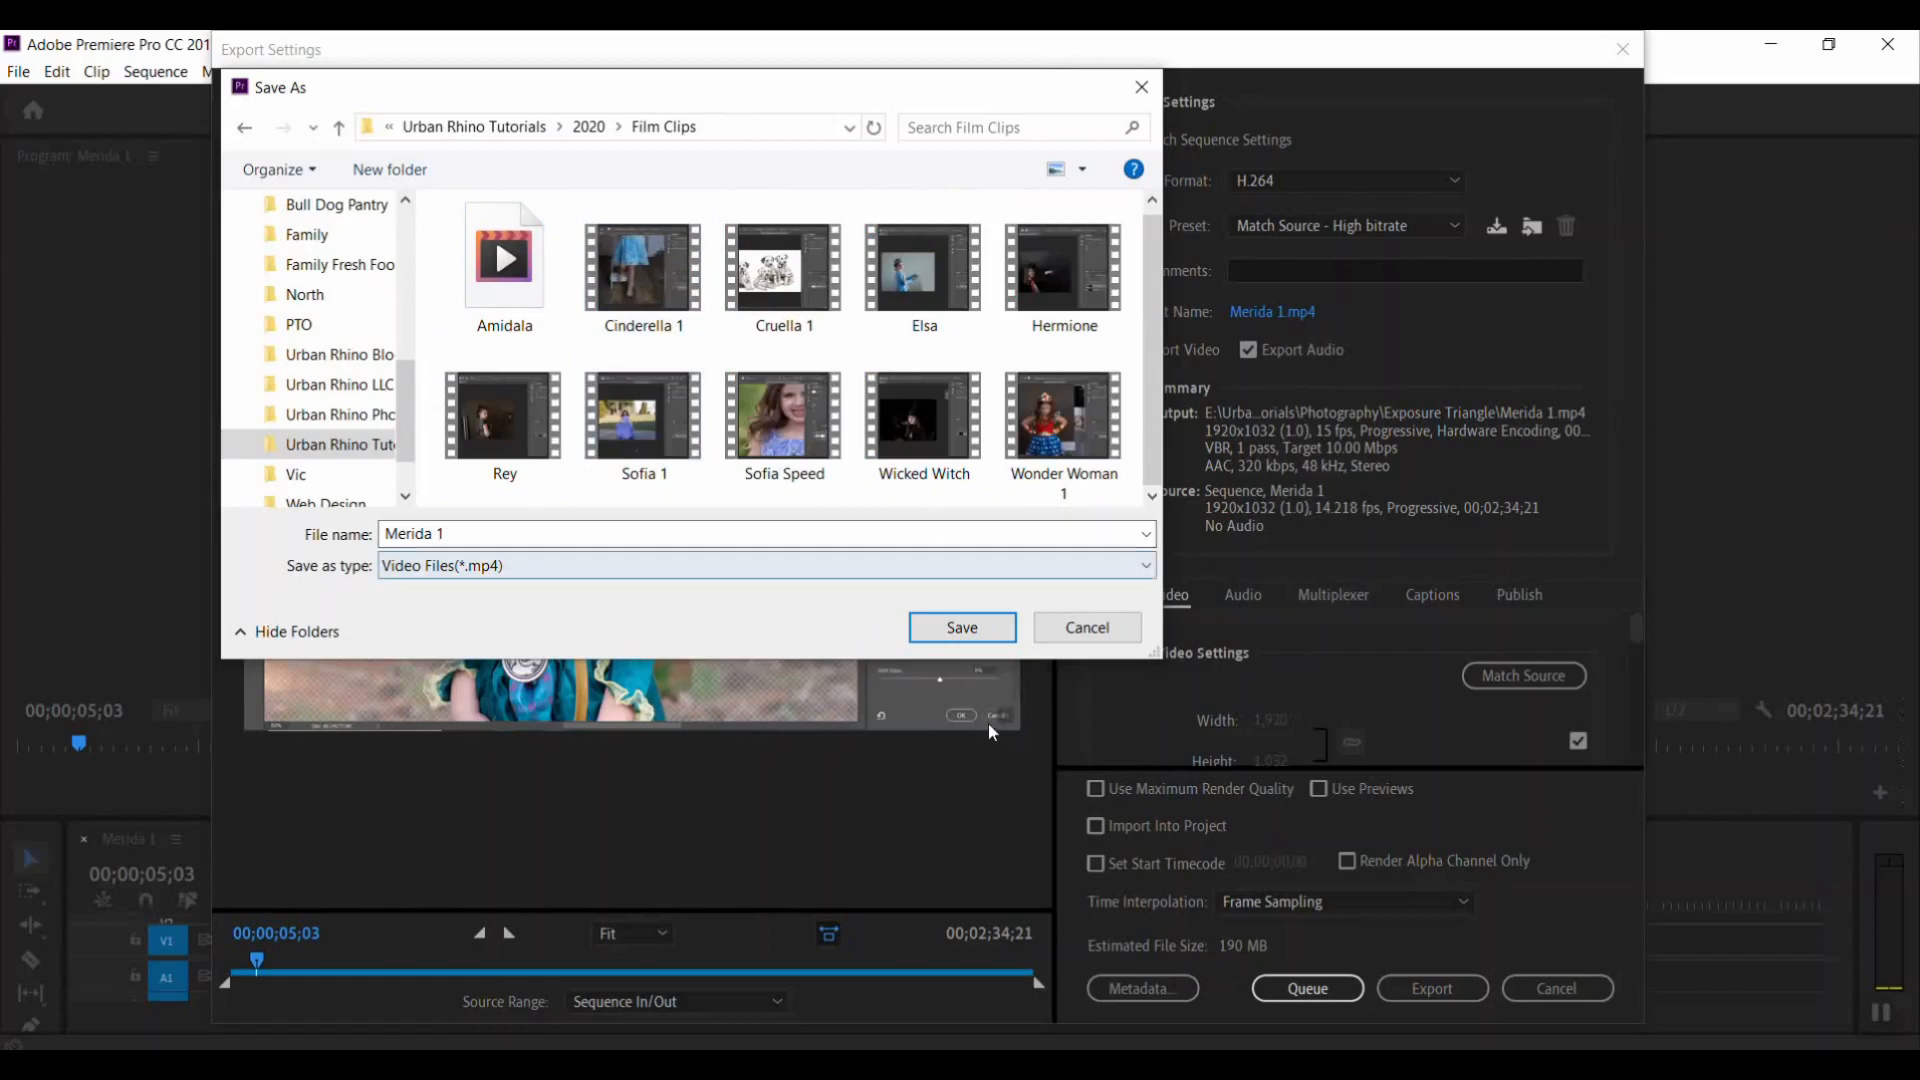
left_click(962, 625)
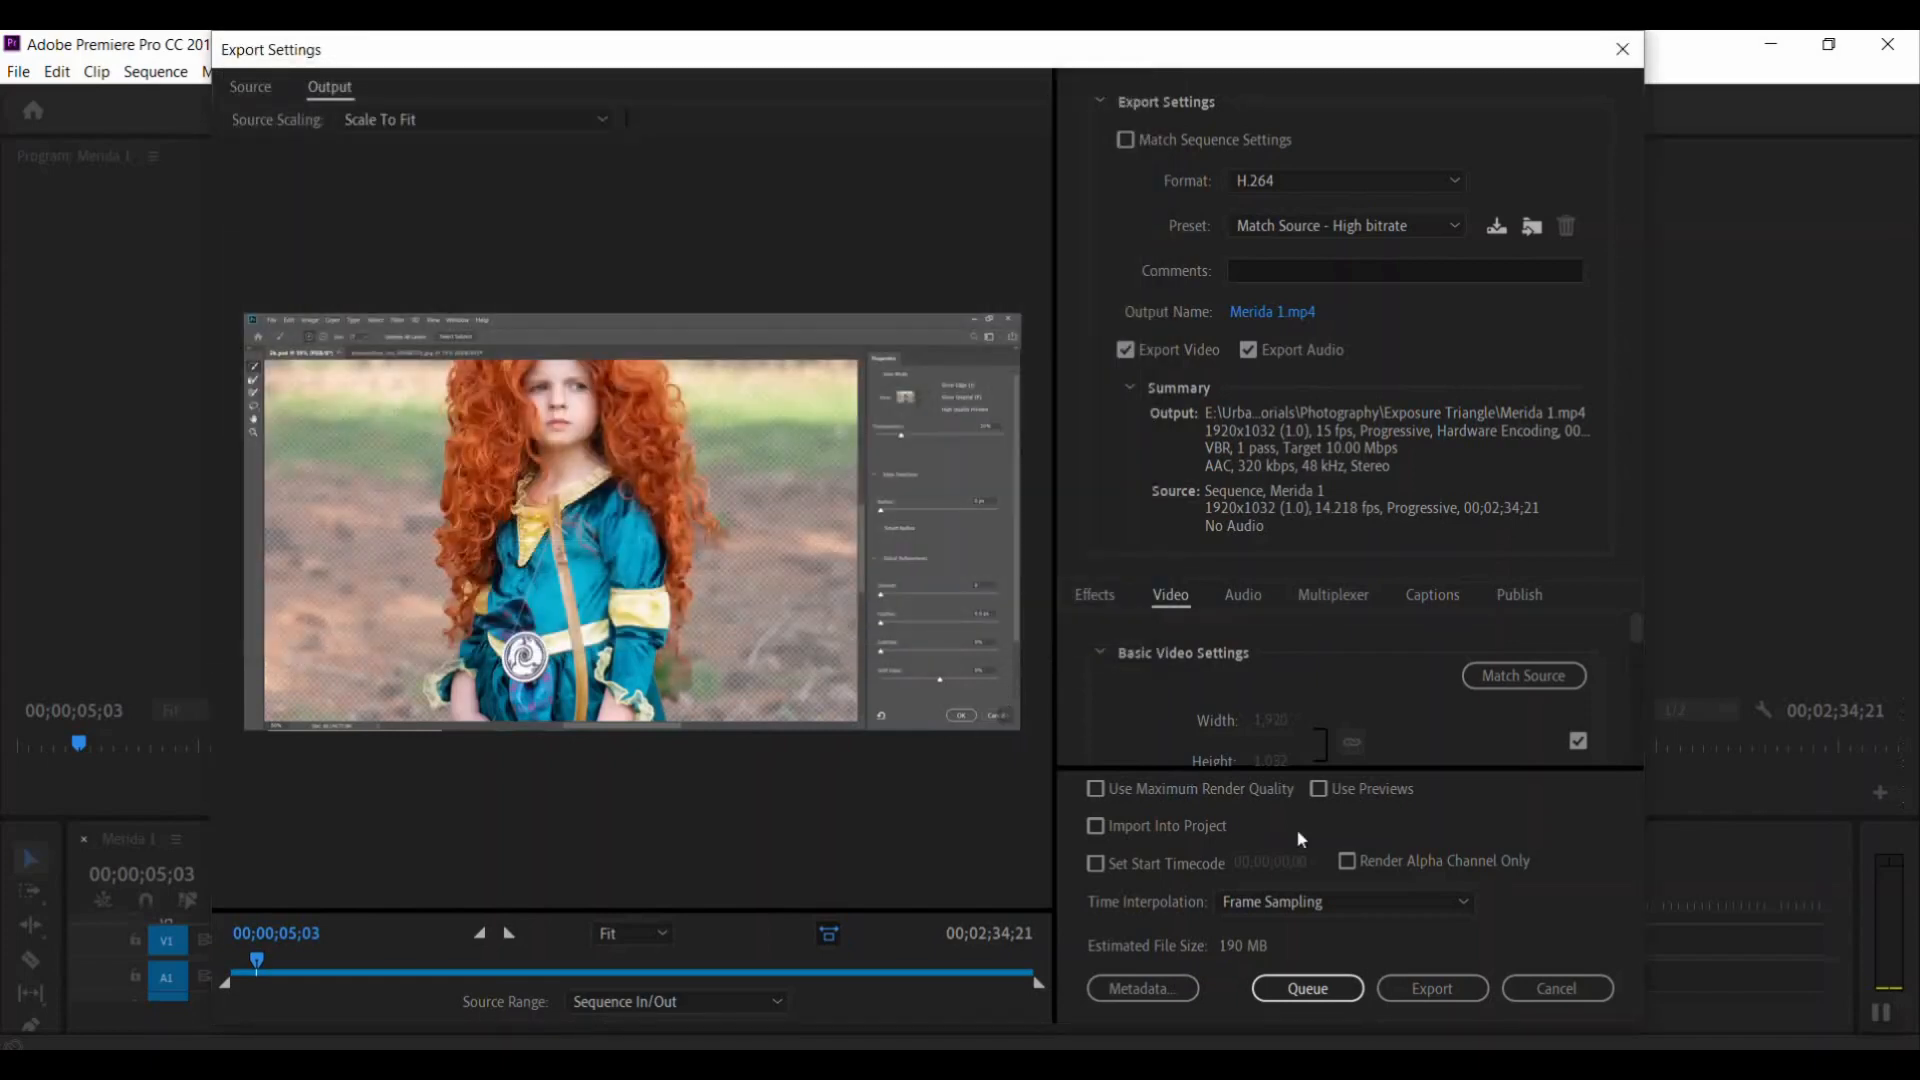
left_click(1436, 984)
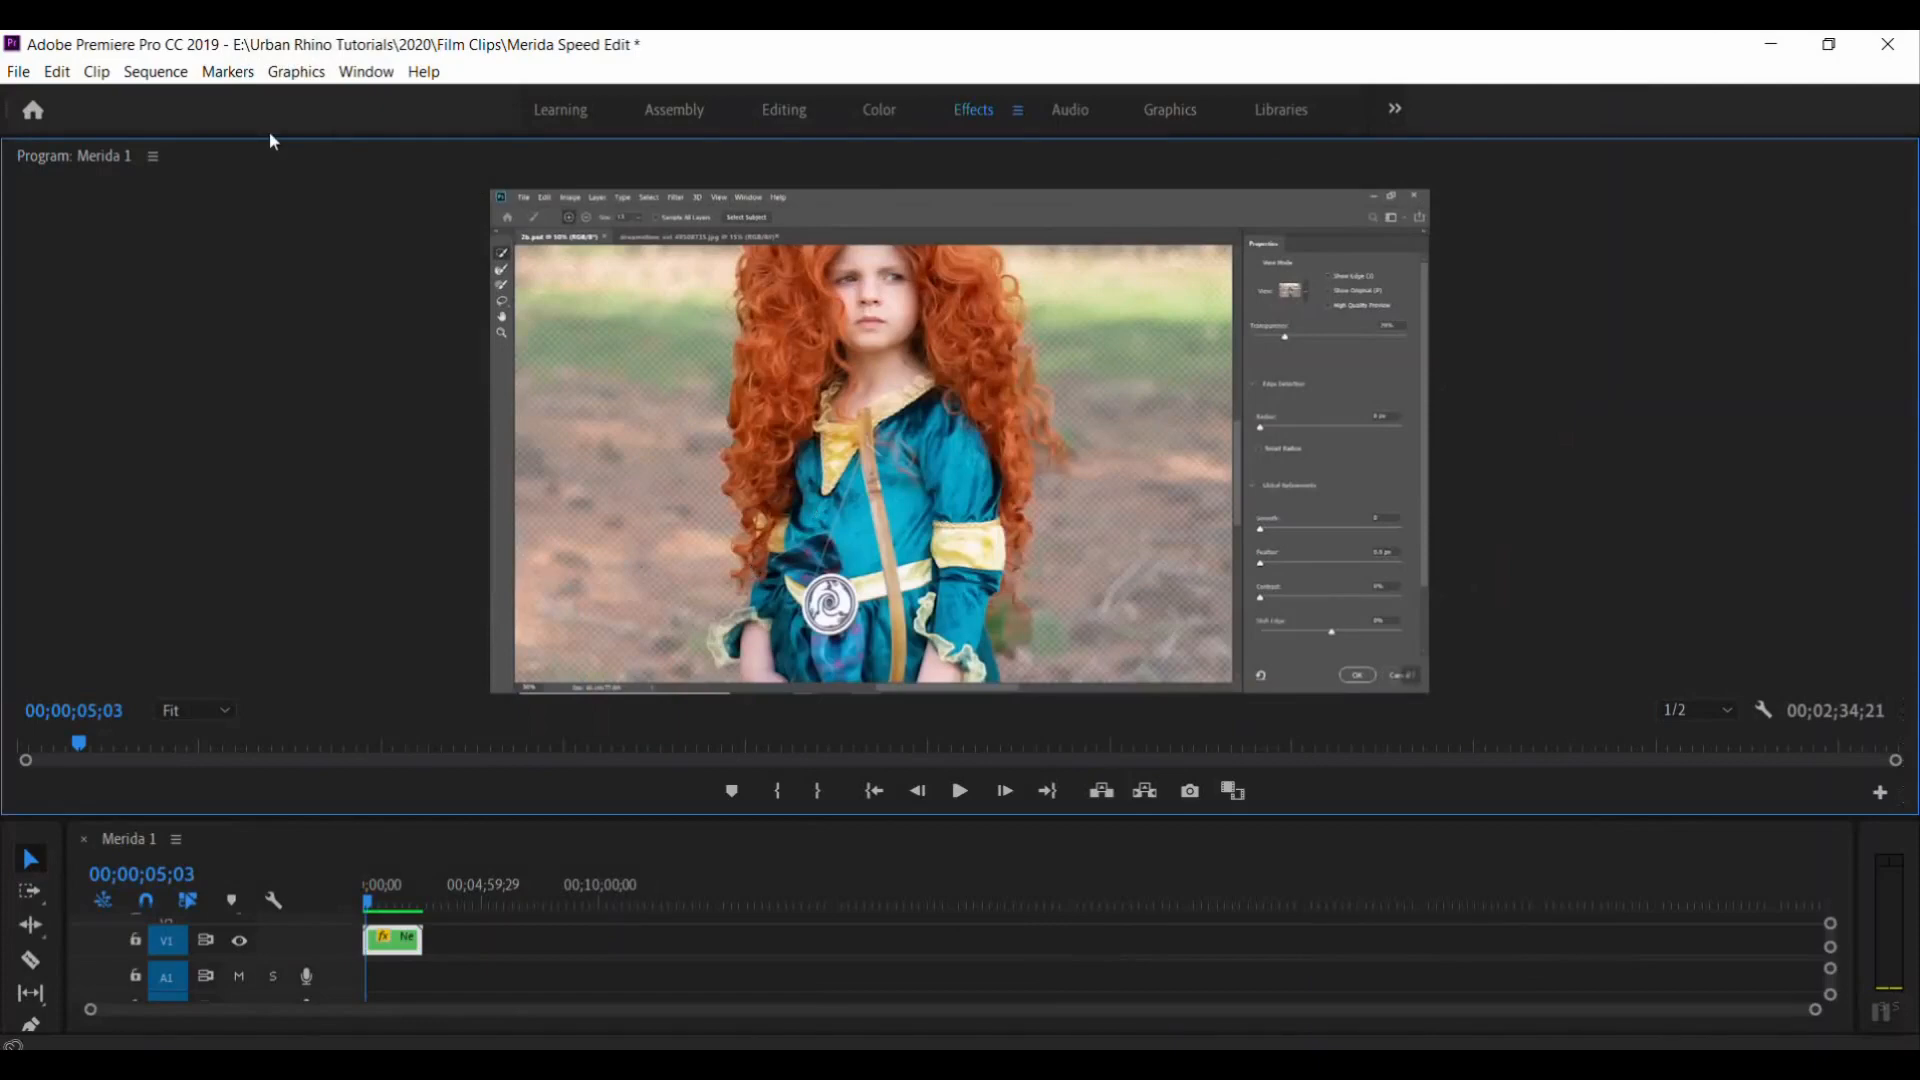
Save the Merida Speed Edit project and enlarge the timeline area of the workspace slightly
key("ctrl+s")
left_click_drag(736, 817, 736, 785)
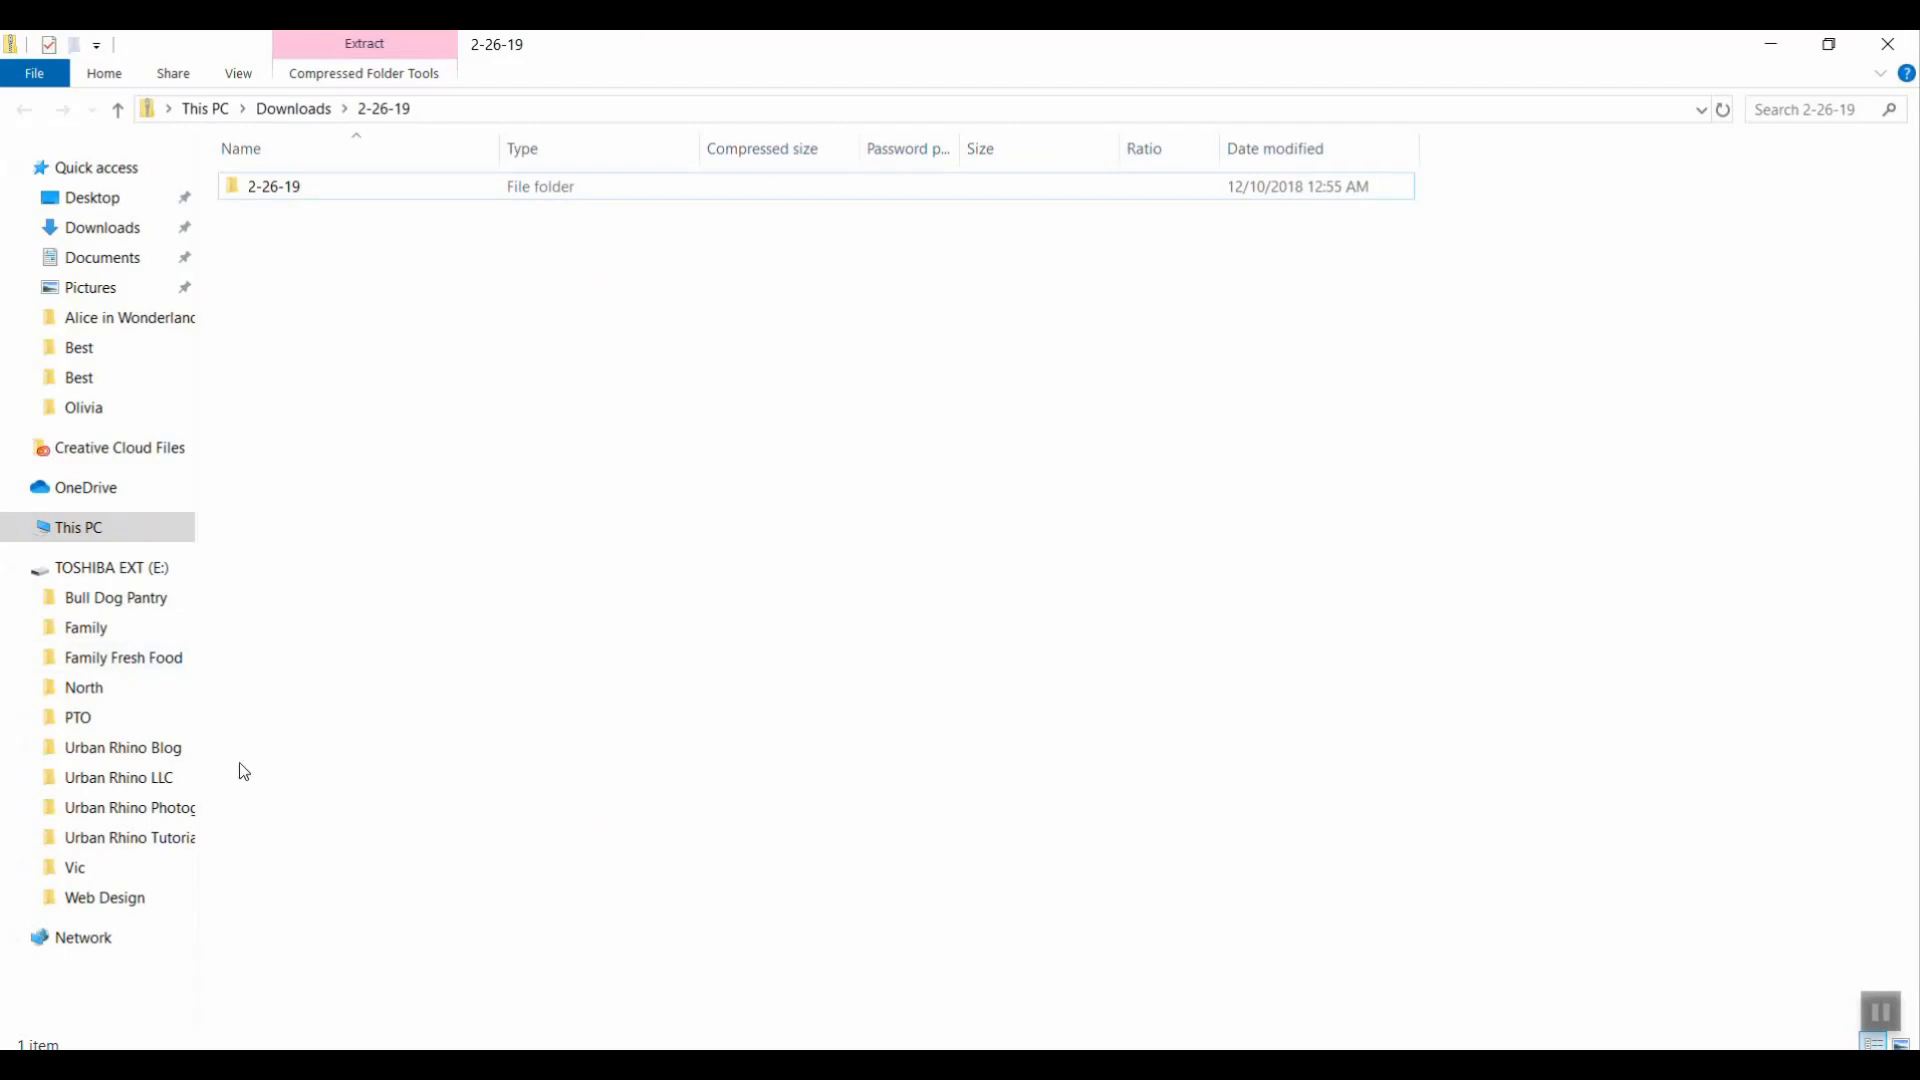
Switch to File Explorer and open Urban Rhino Photography\Characters\Characters\Merida\Best on drive E: to view the source recordings
left_click(122, 812)
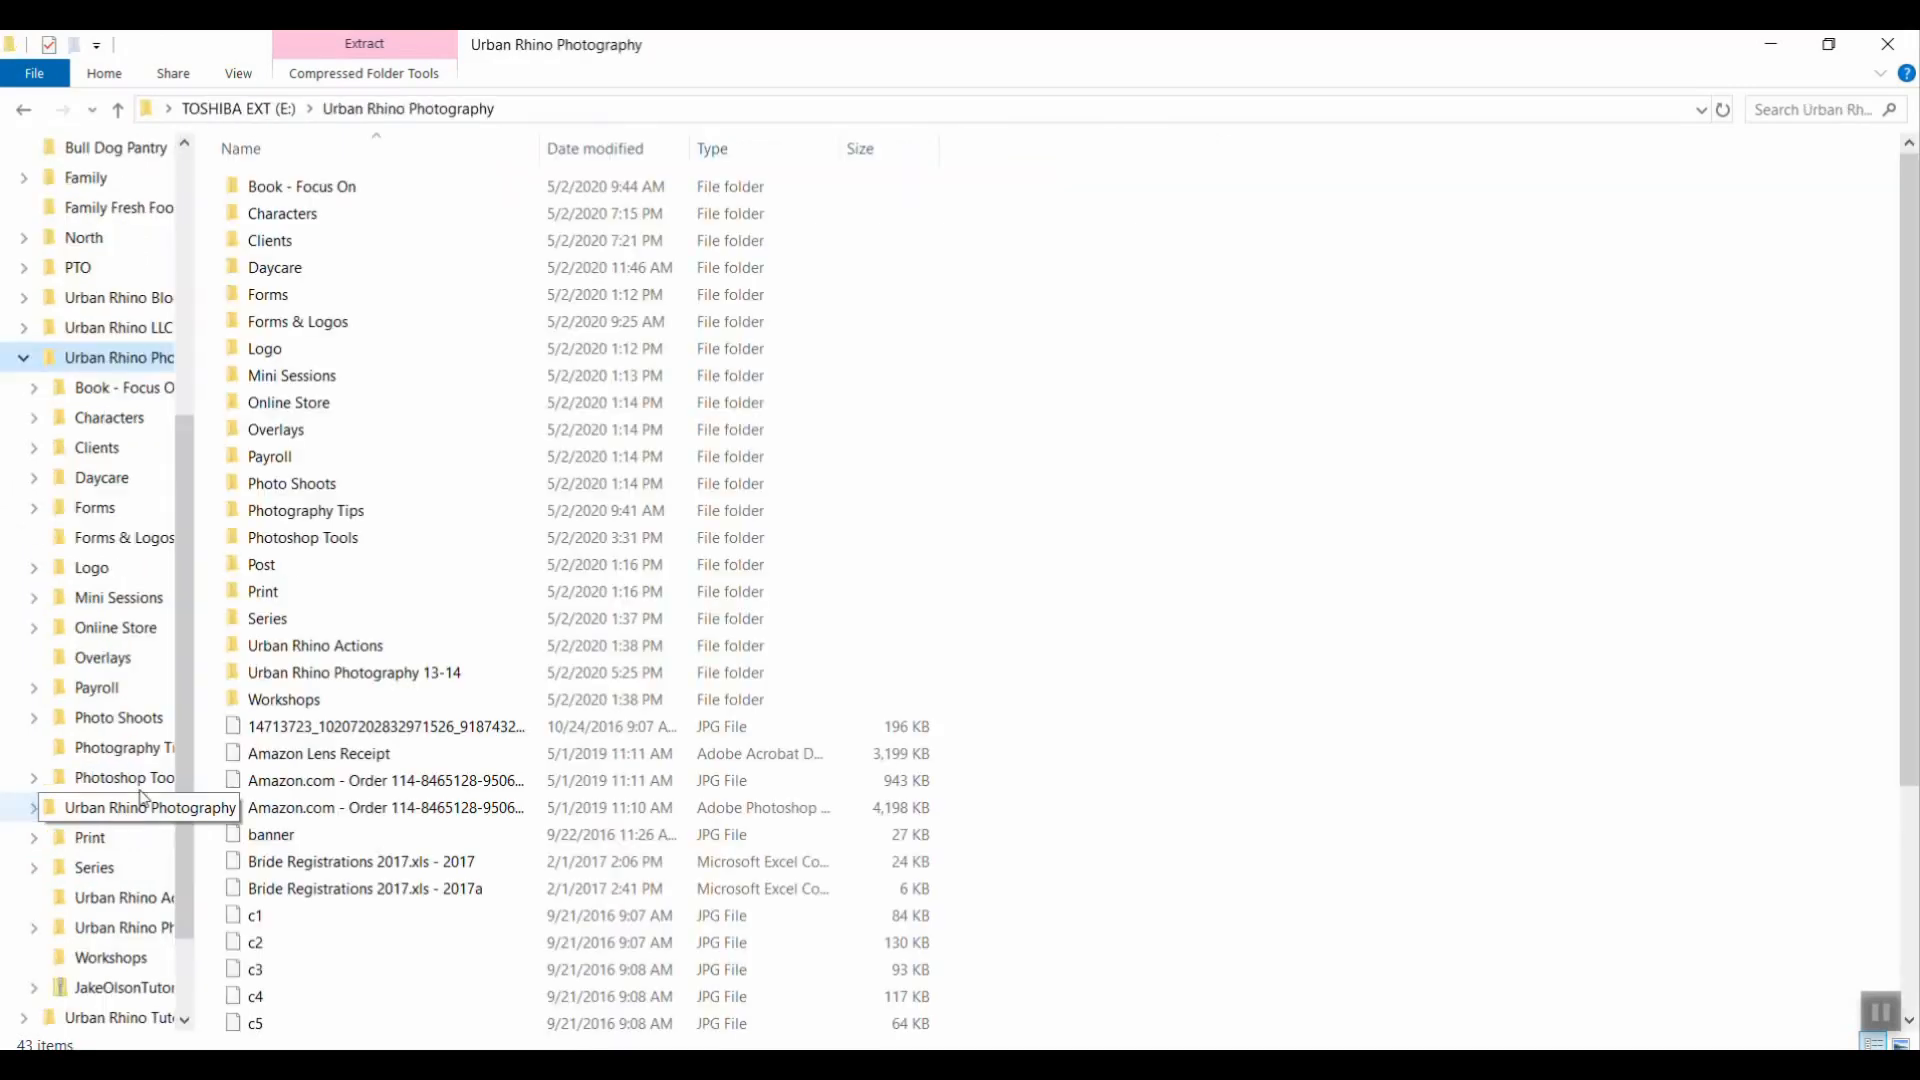
left_click(307, 218)
double_click(307, 218)
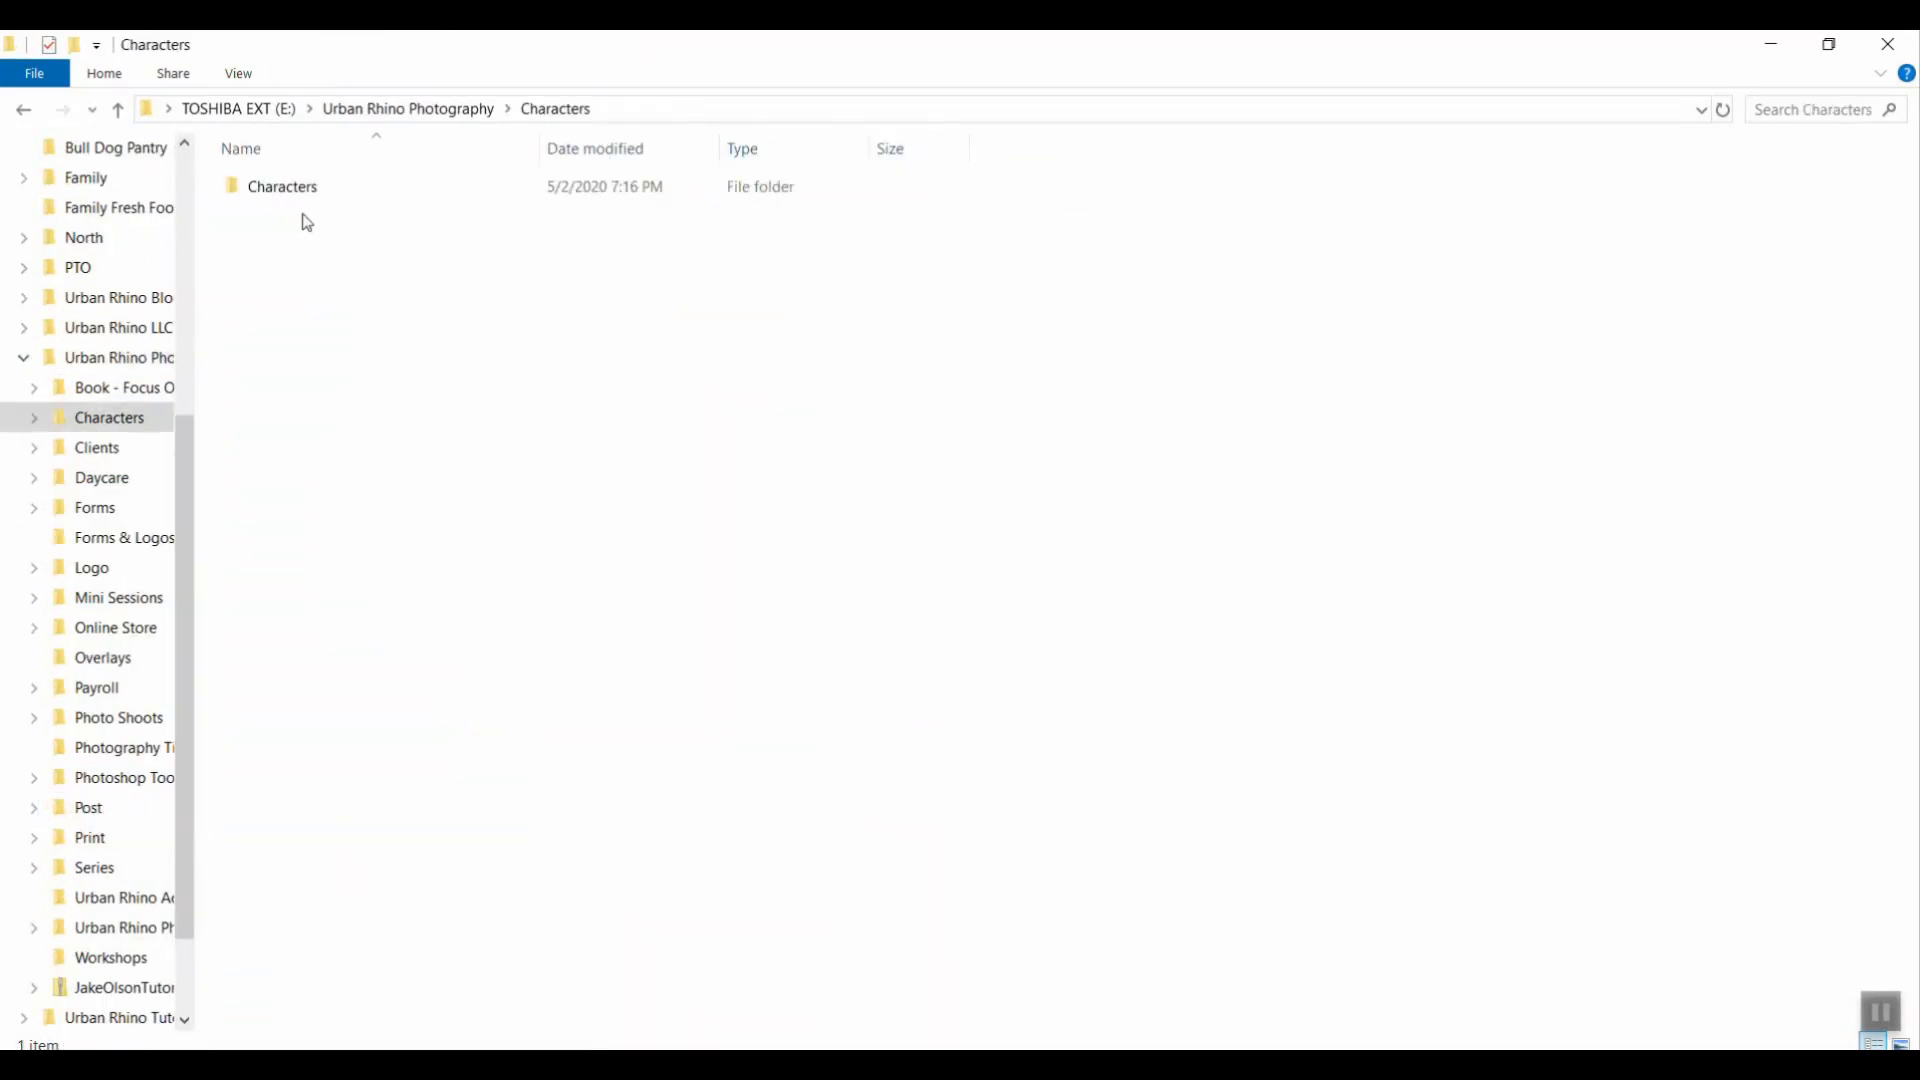
double_click(296, 186)
double_click(308, 240)
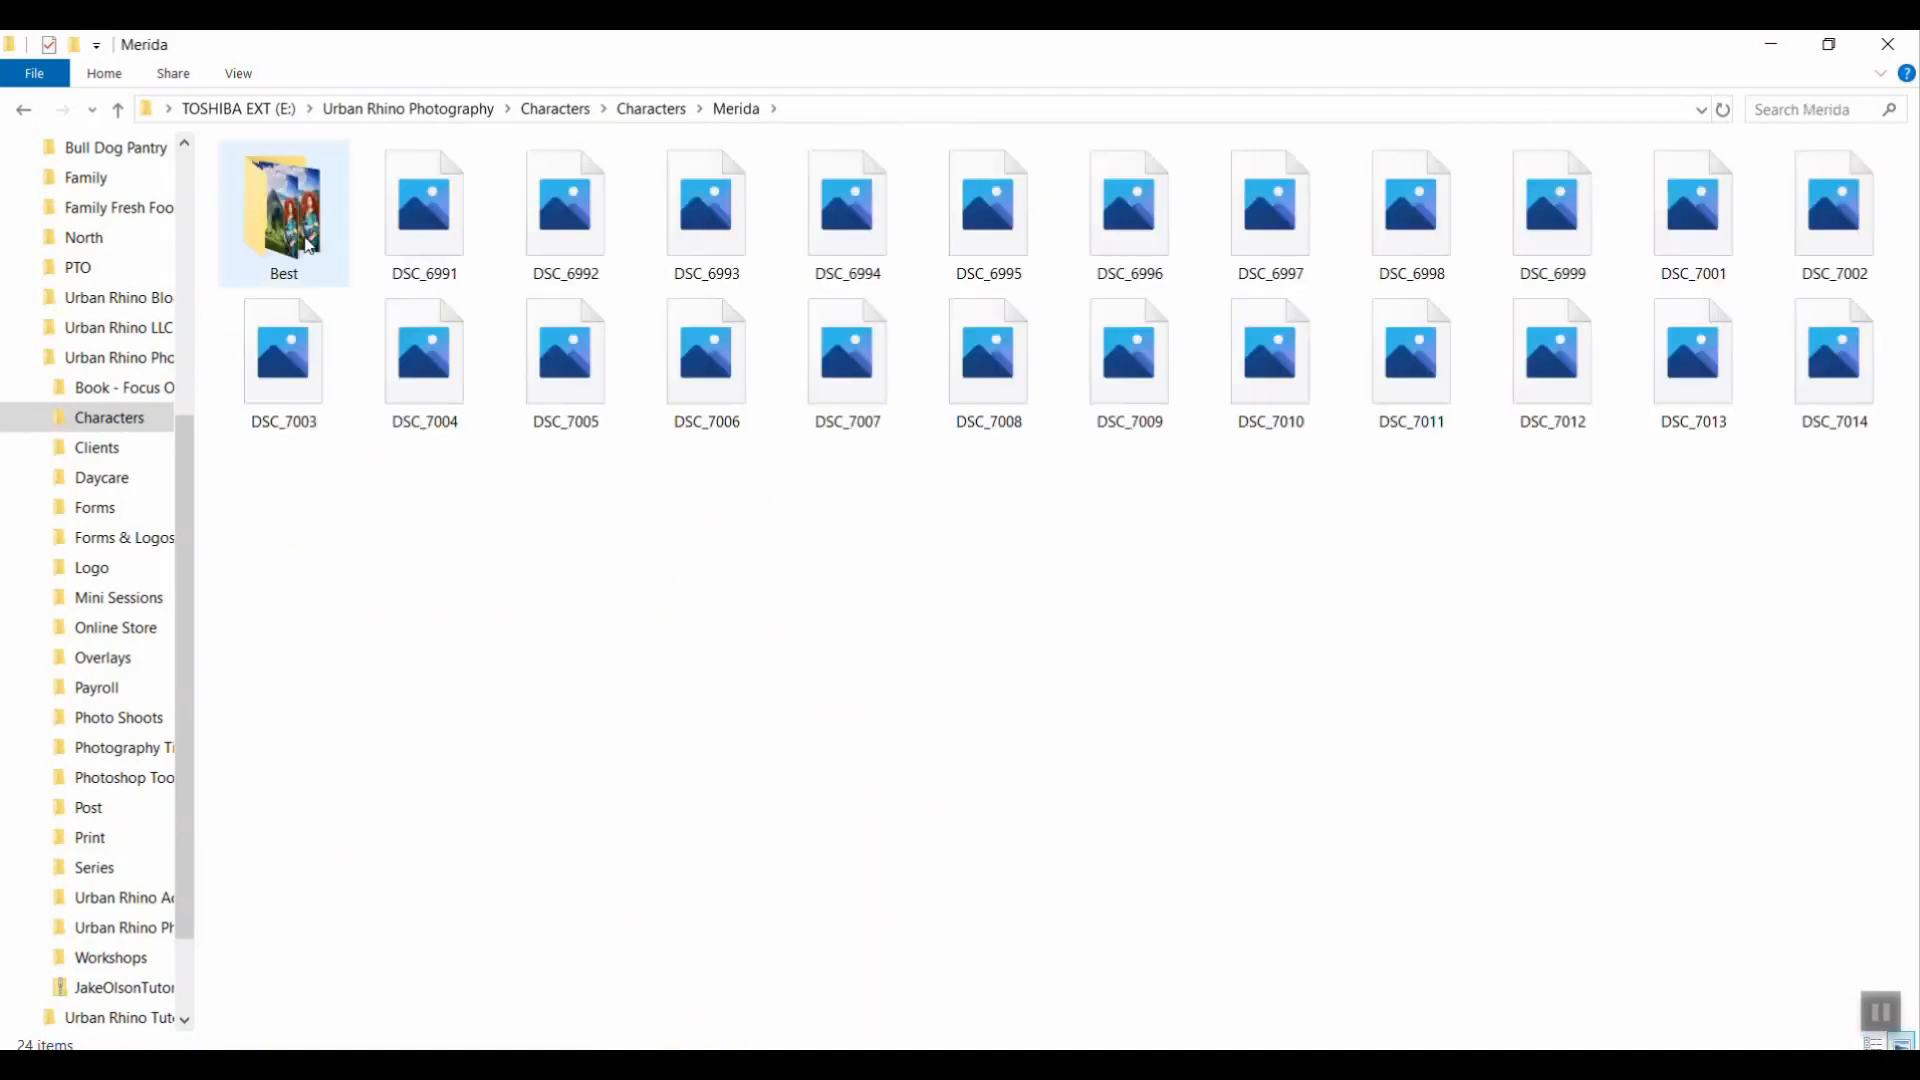
double_click(280, 215)
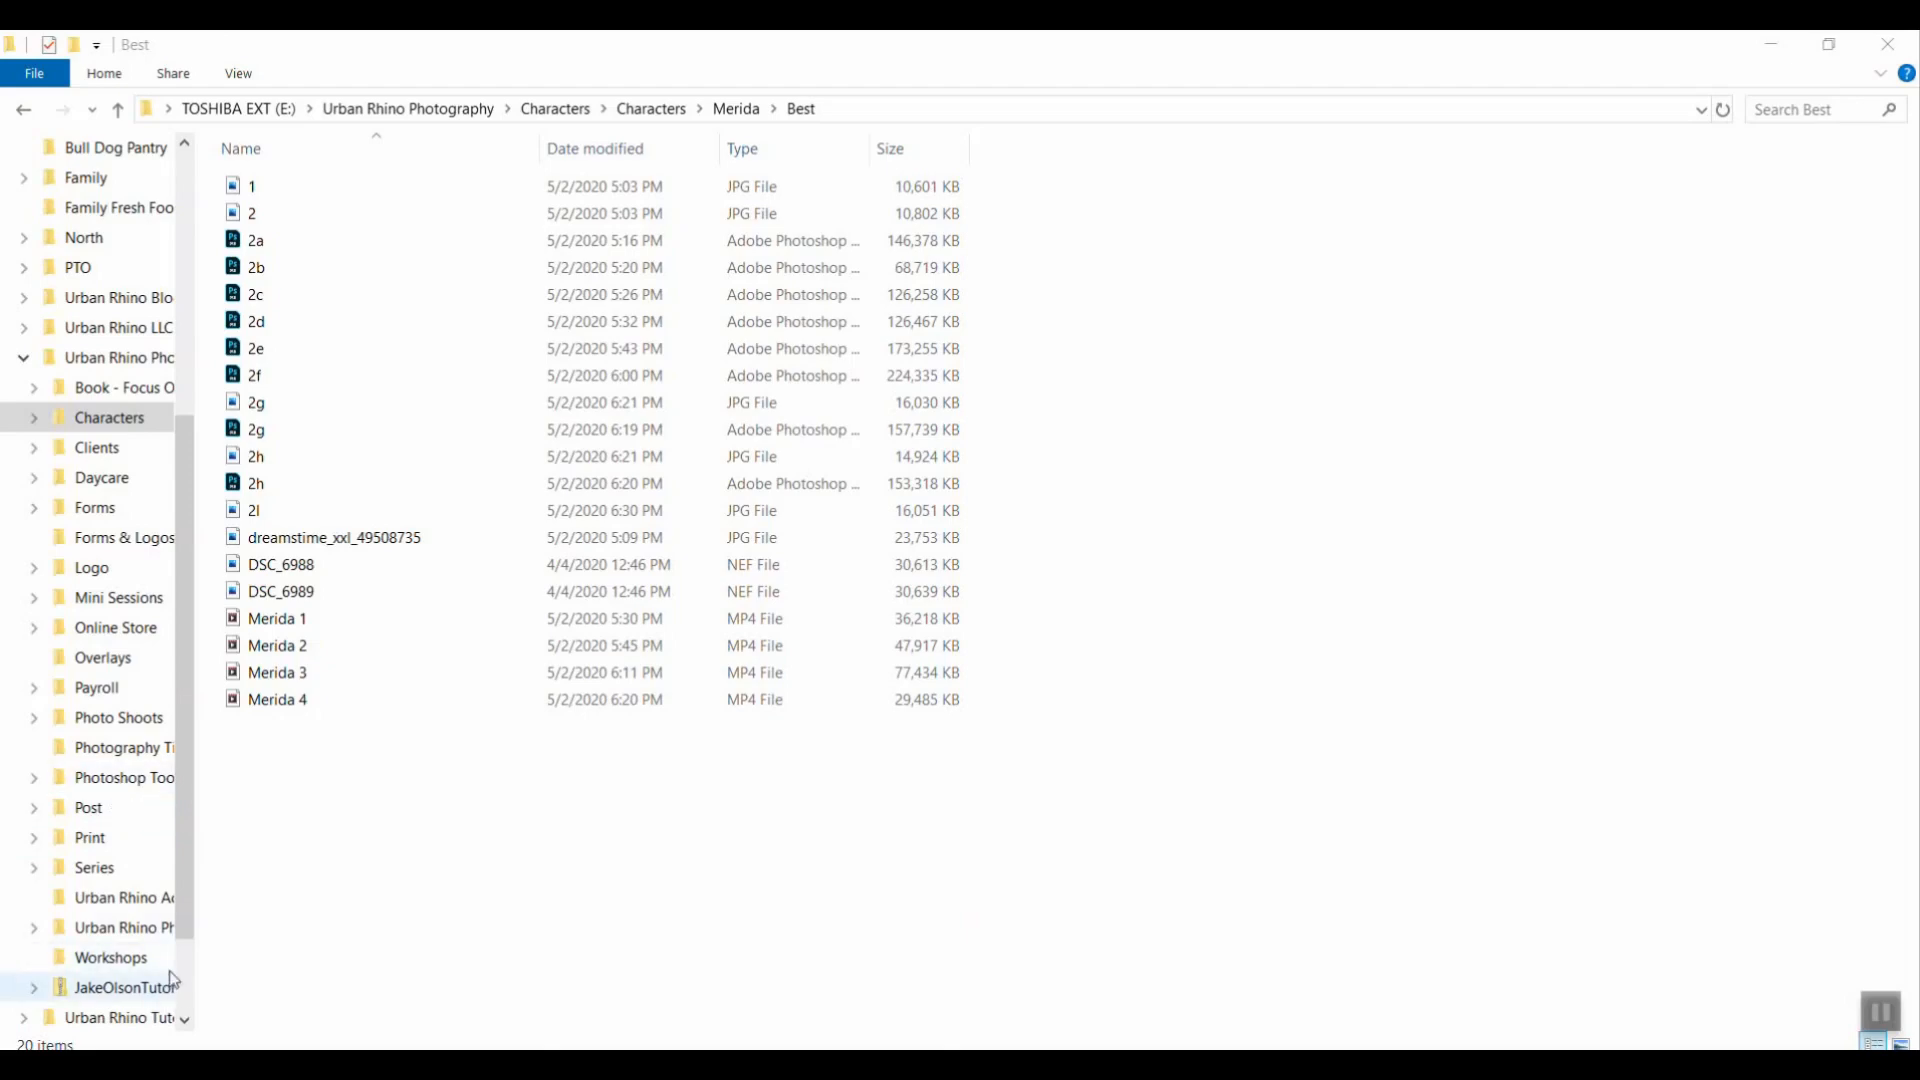
Open the Urban Rhino Tutorials\2020\Film Clips folder on drive E: to find the exported video
left_click(155, 1017)
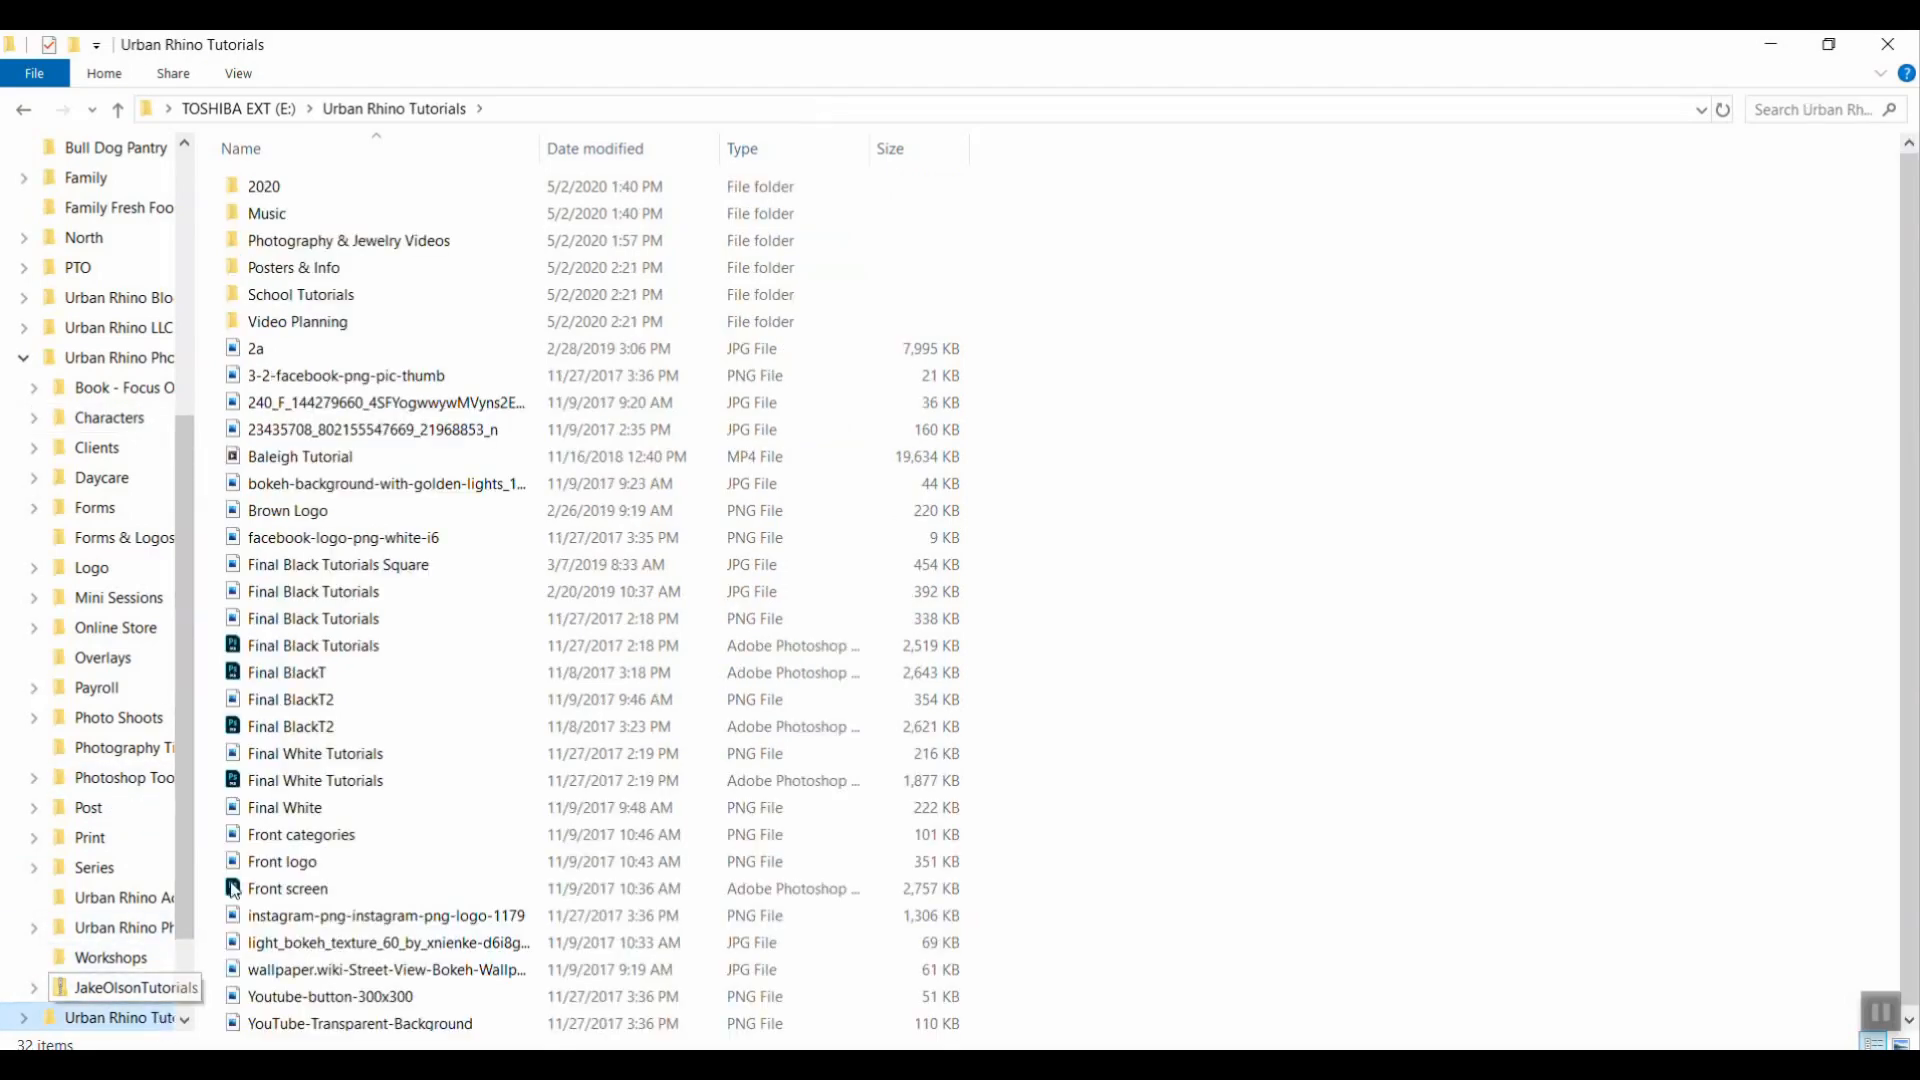
double_click(262, 185)
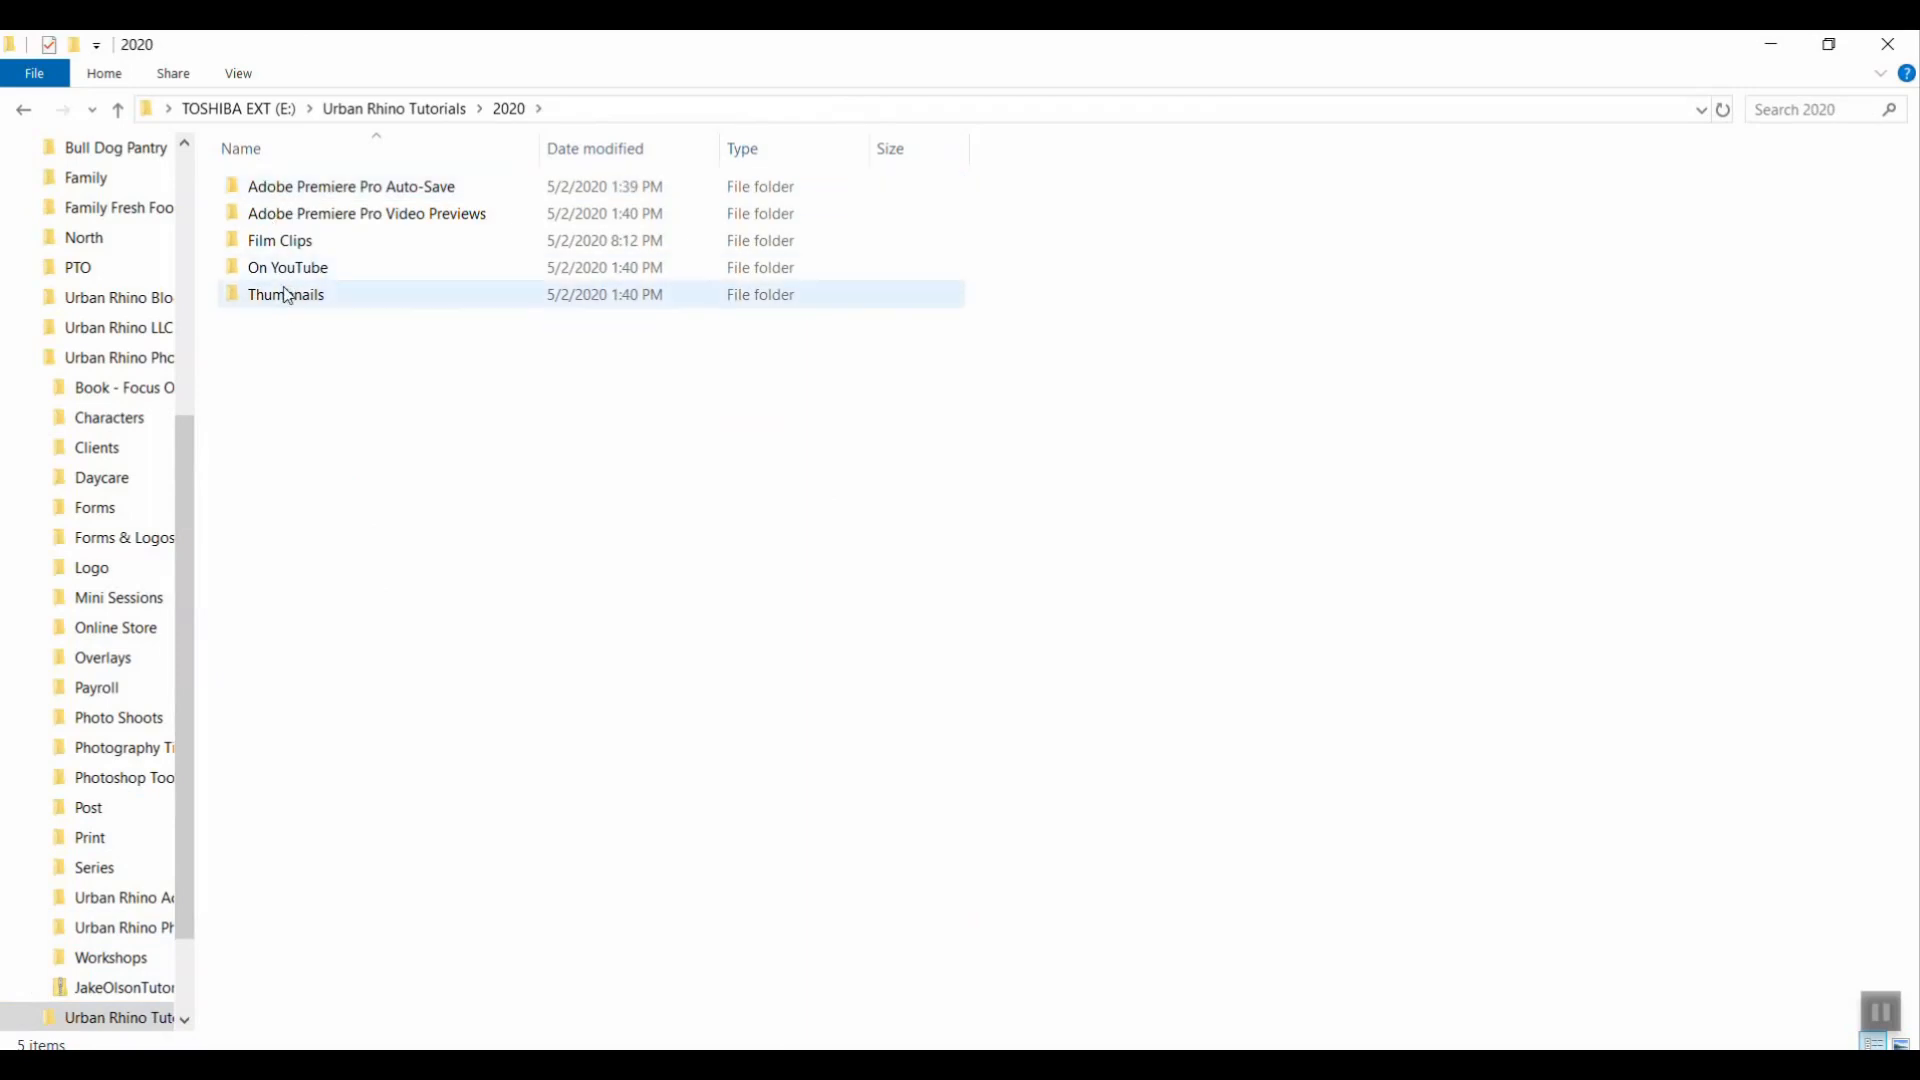
double_click(287, 243)
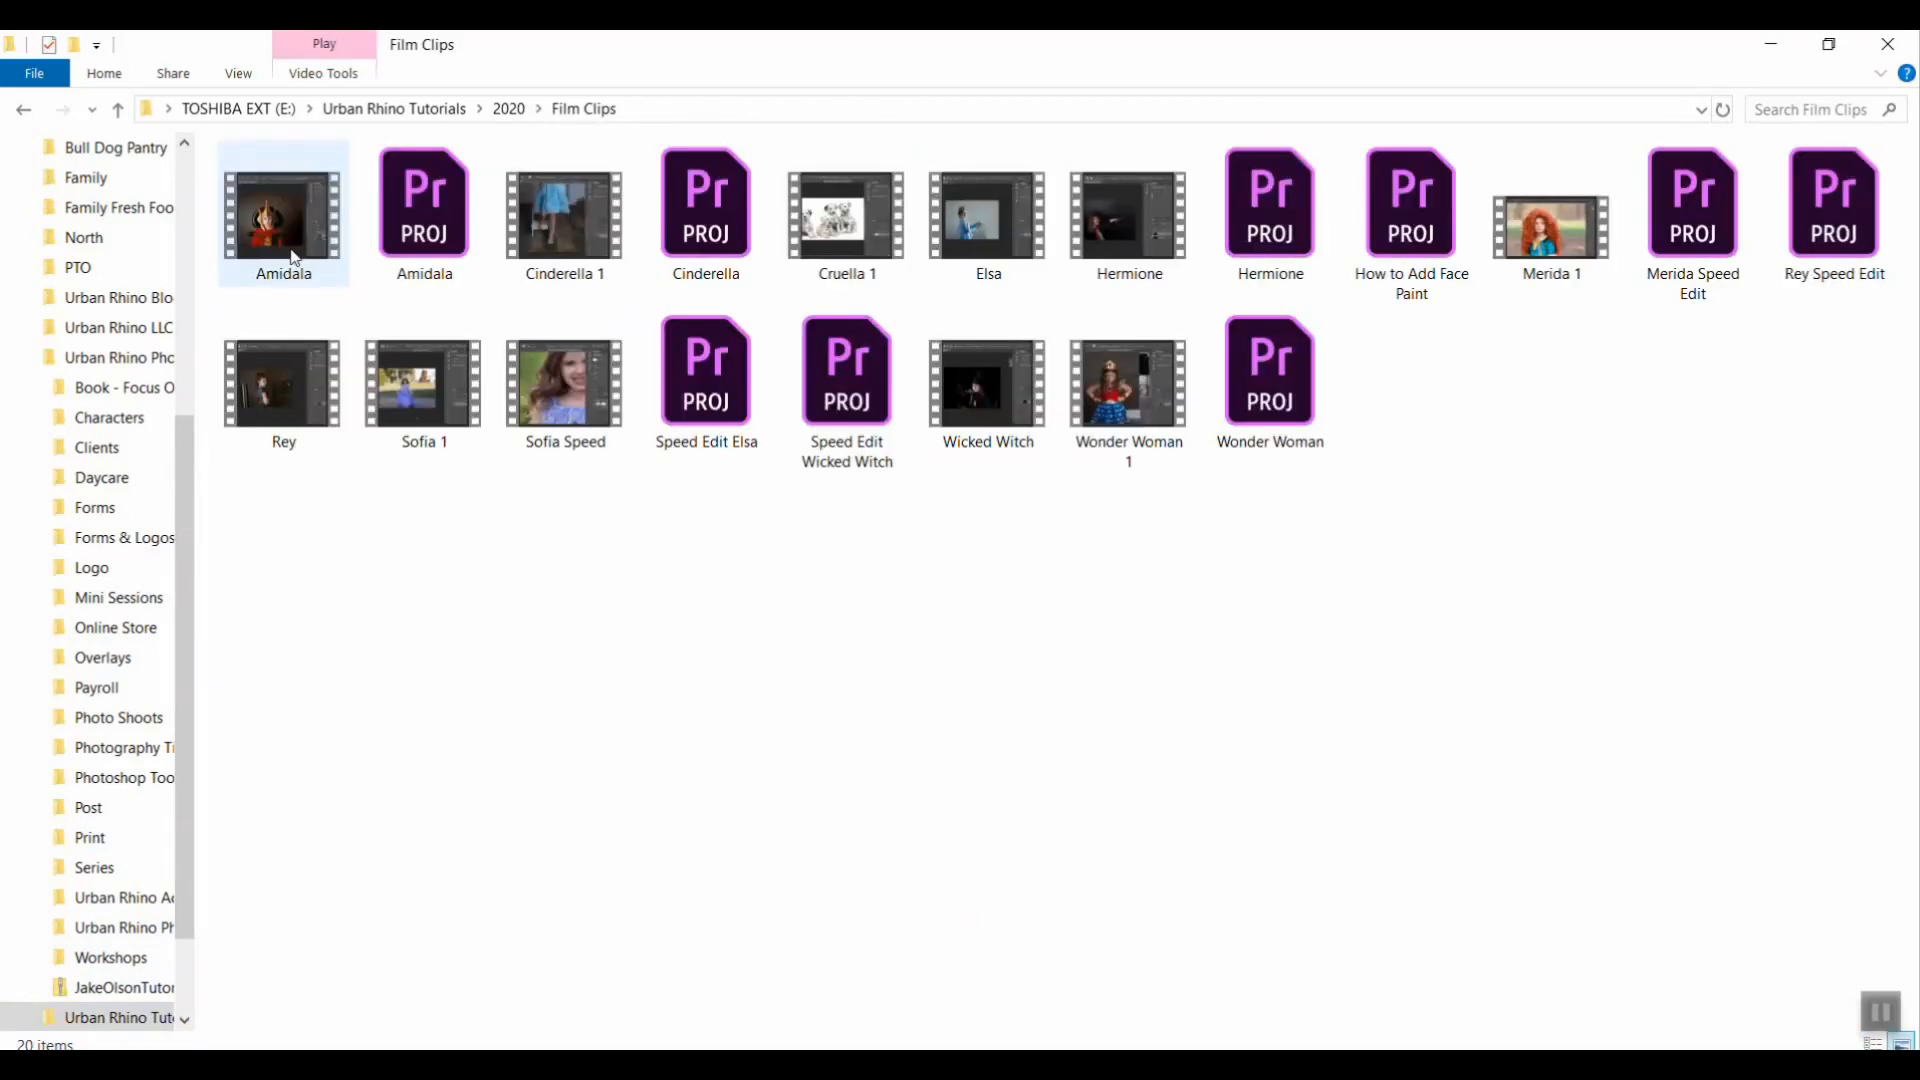
Cancel linking the missing Merida clips and dismiss the removable drive notification
double_click(753, 277)
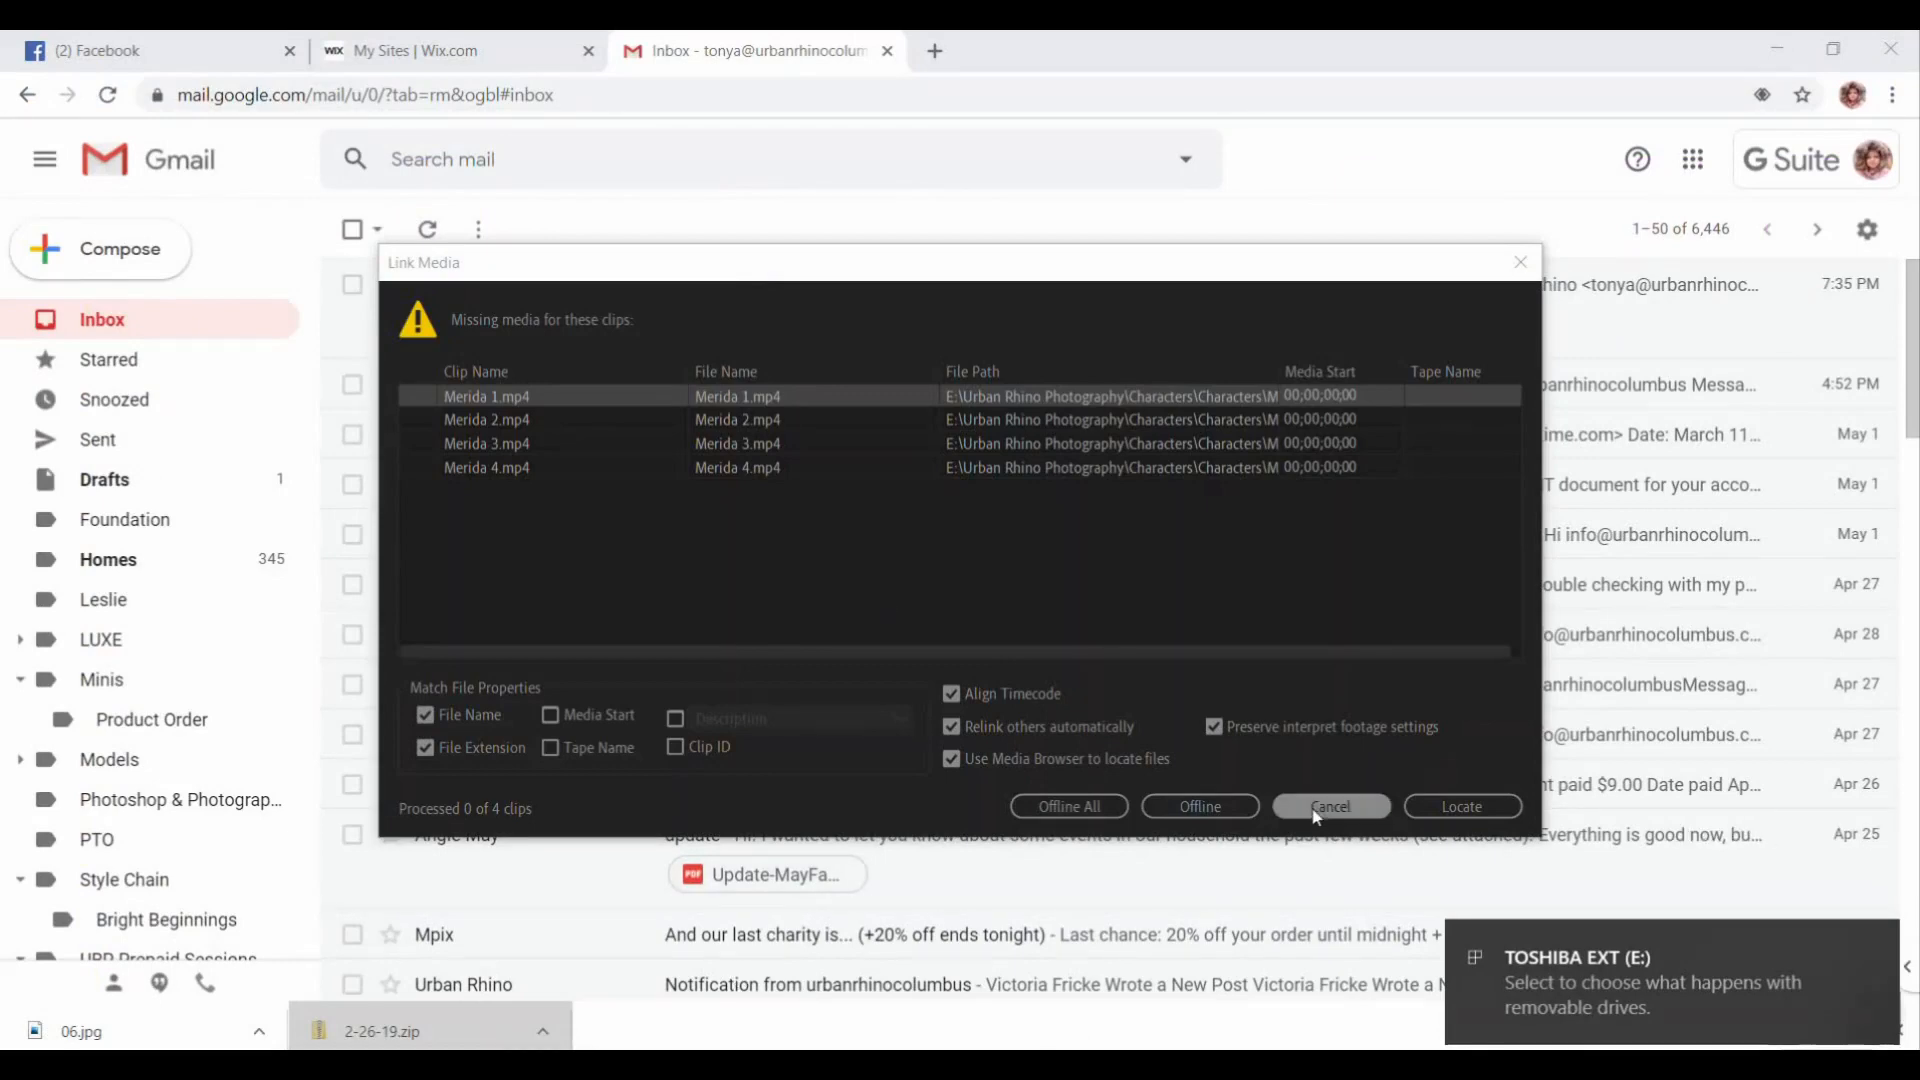
left_click(1342, 812)
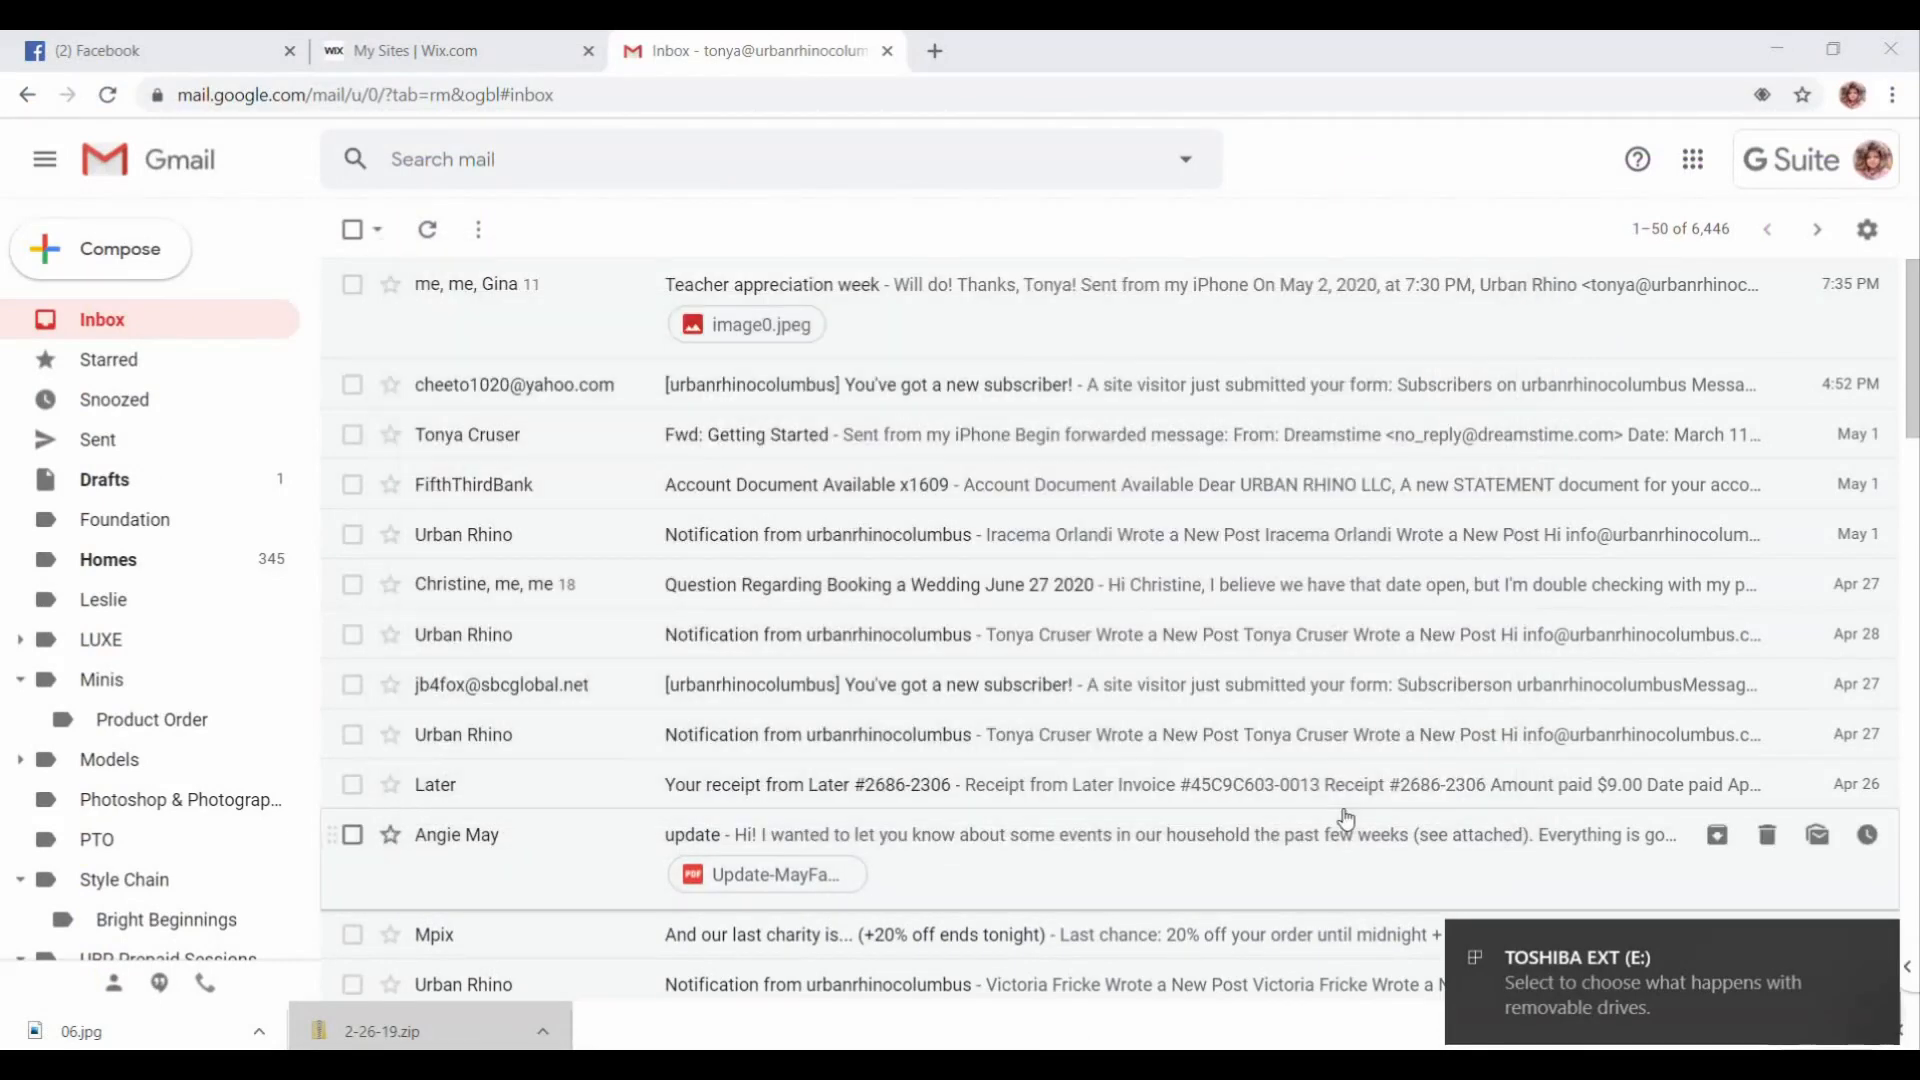
left_click(1868, 950)
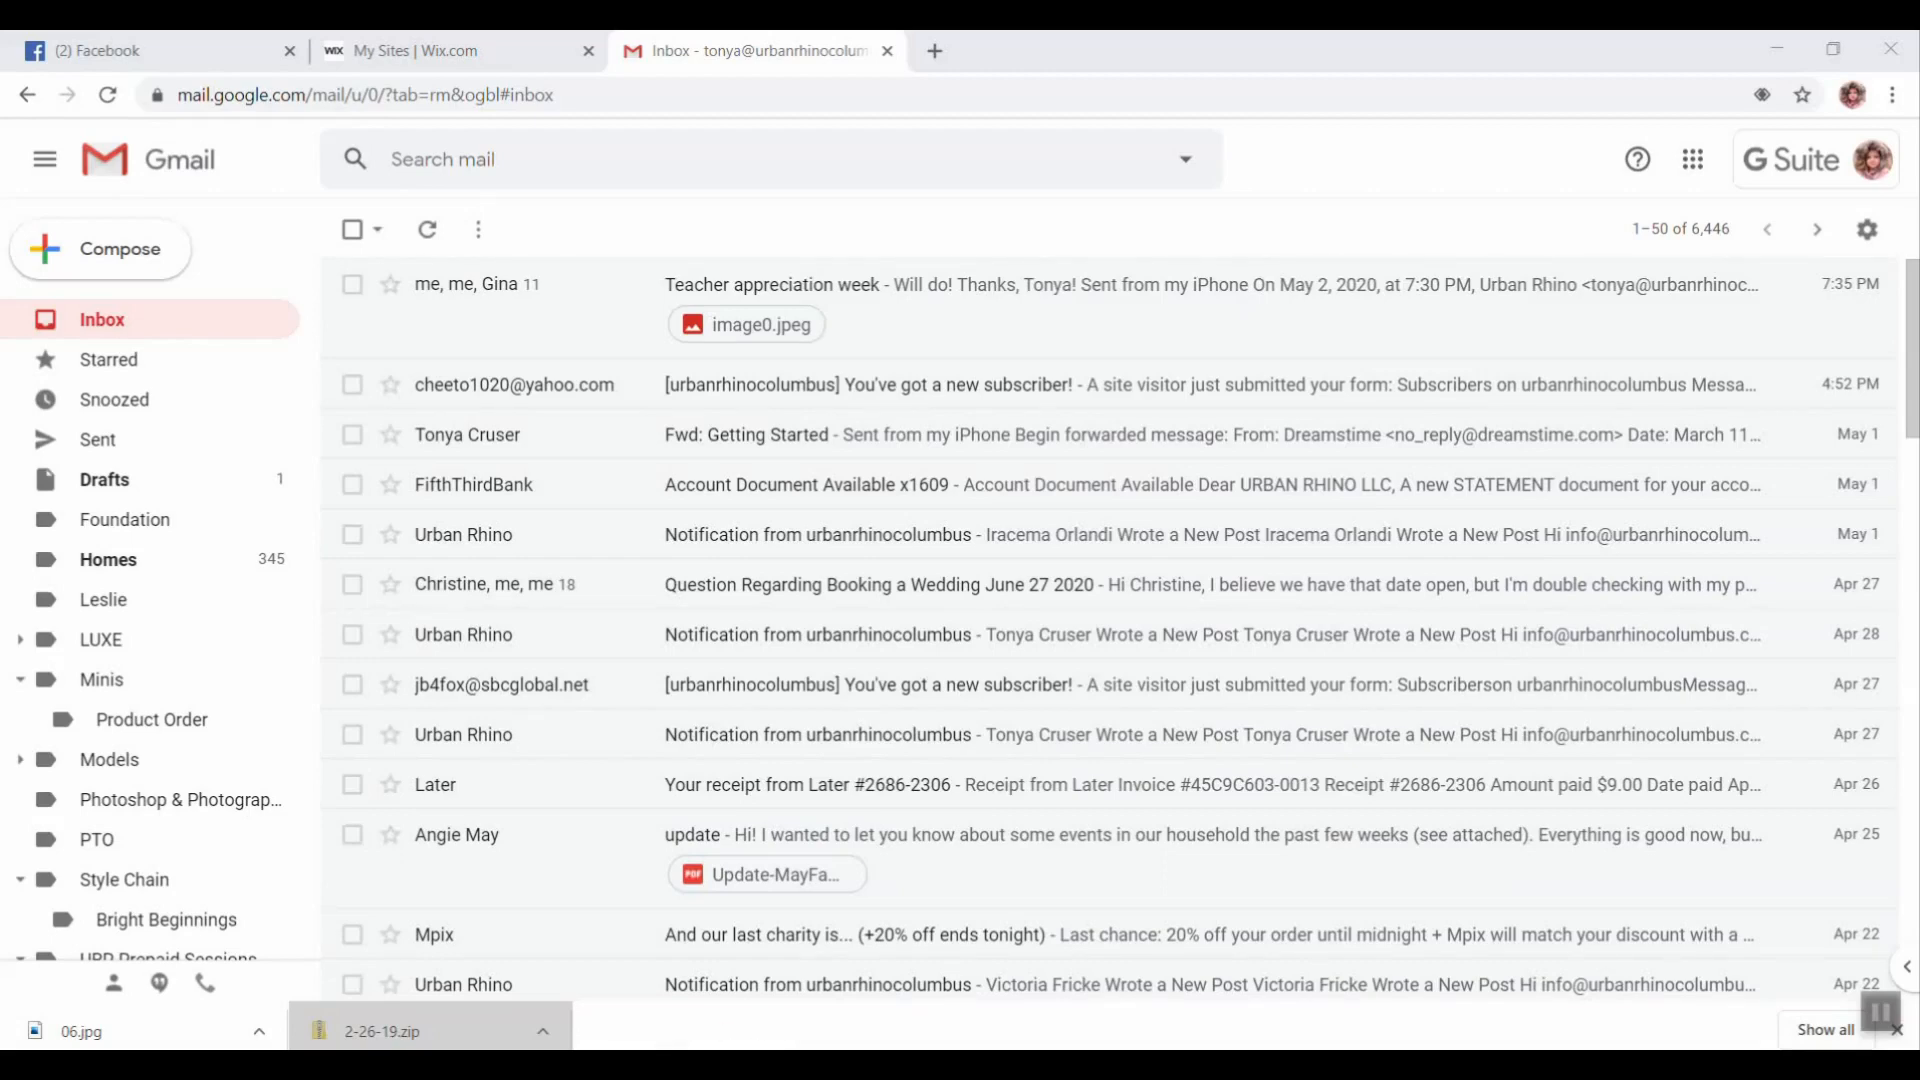
Play the exported Merida 1 video from Urban Rhino Tutorials\2020\Film Clips in File Explorer to check it, and minimize the player
key("super+e")
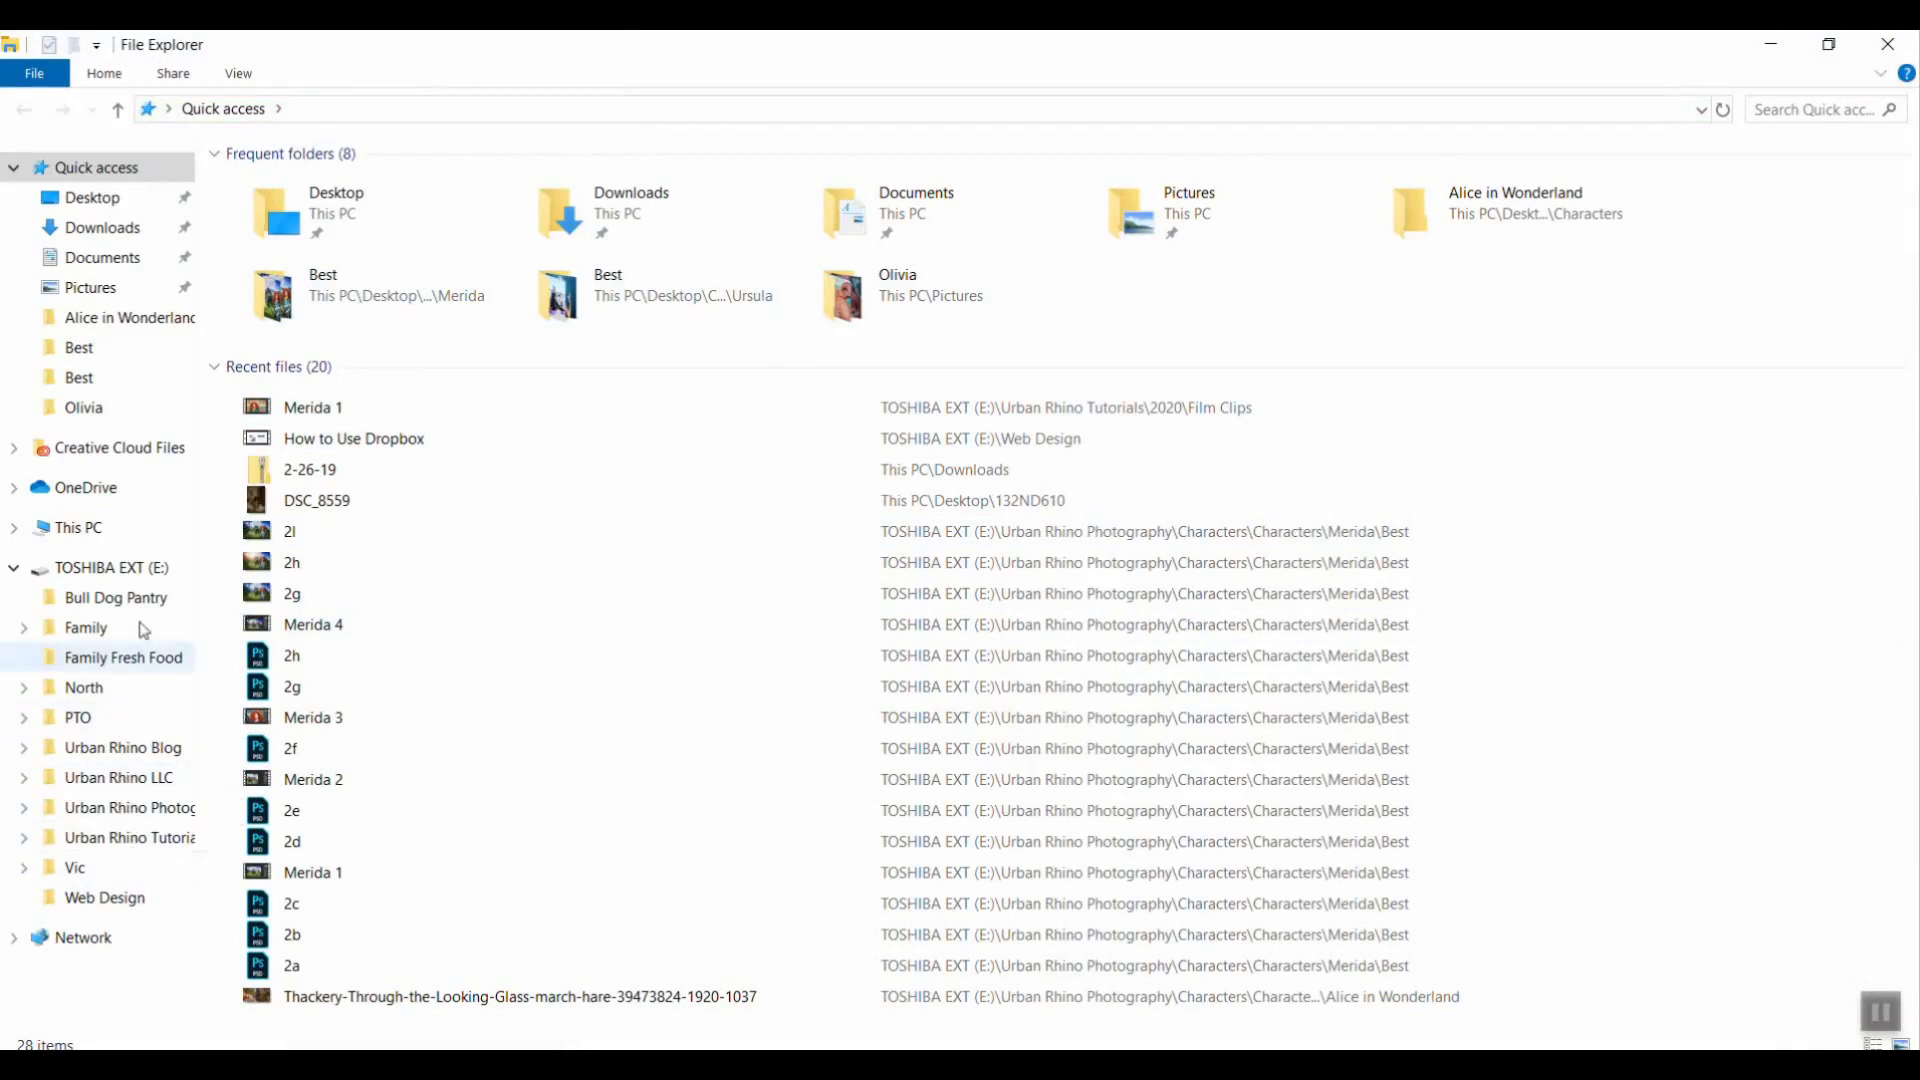
left_click(141, 844)
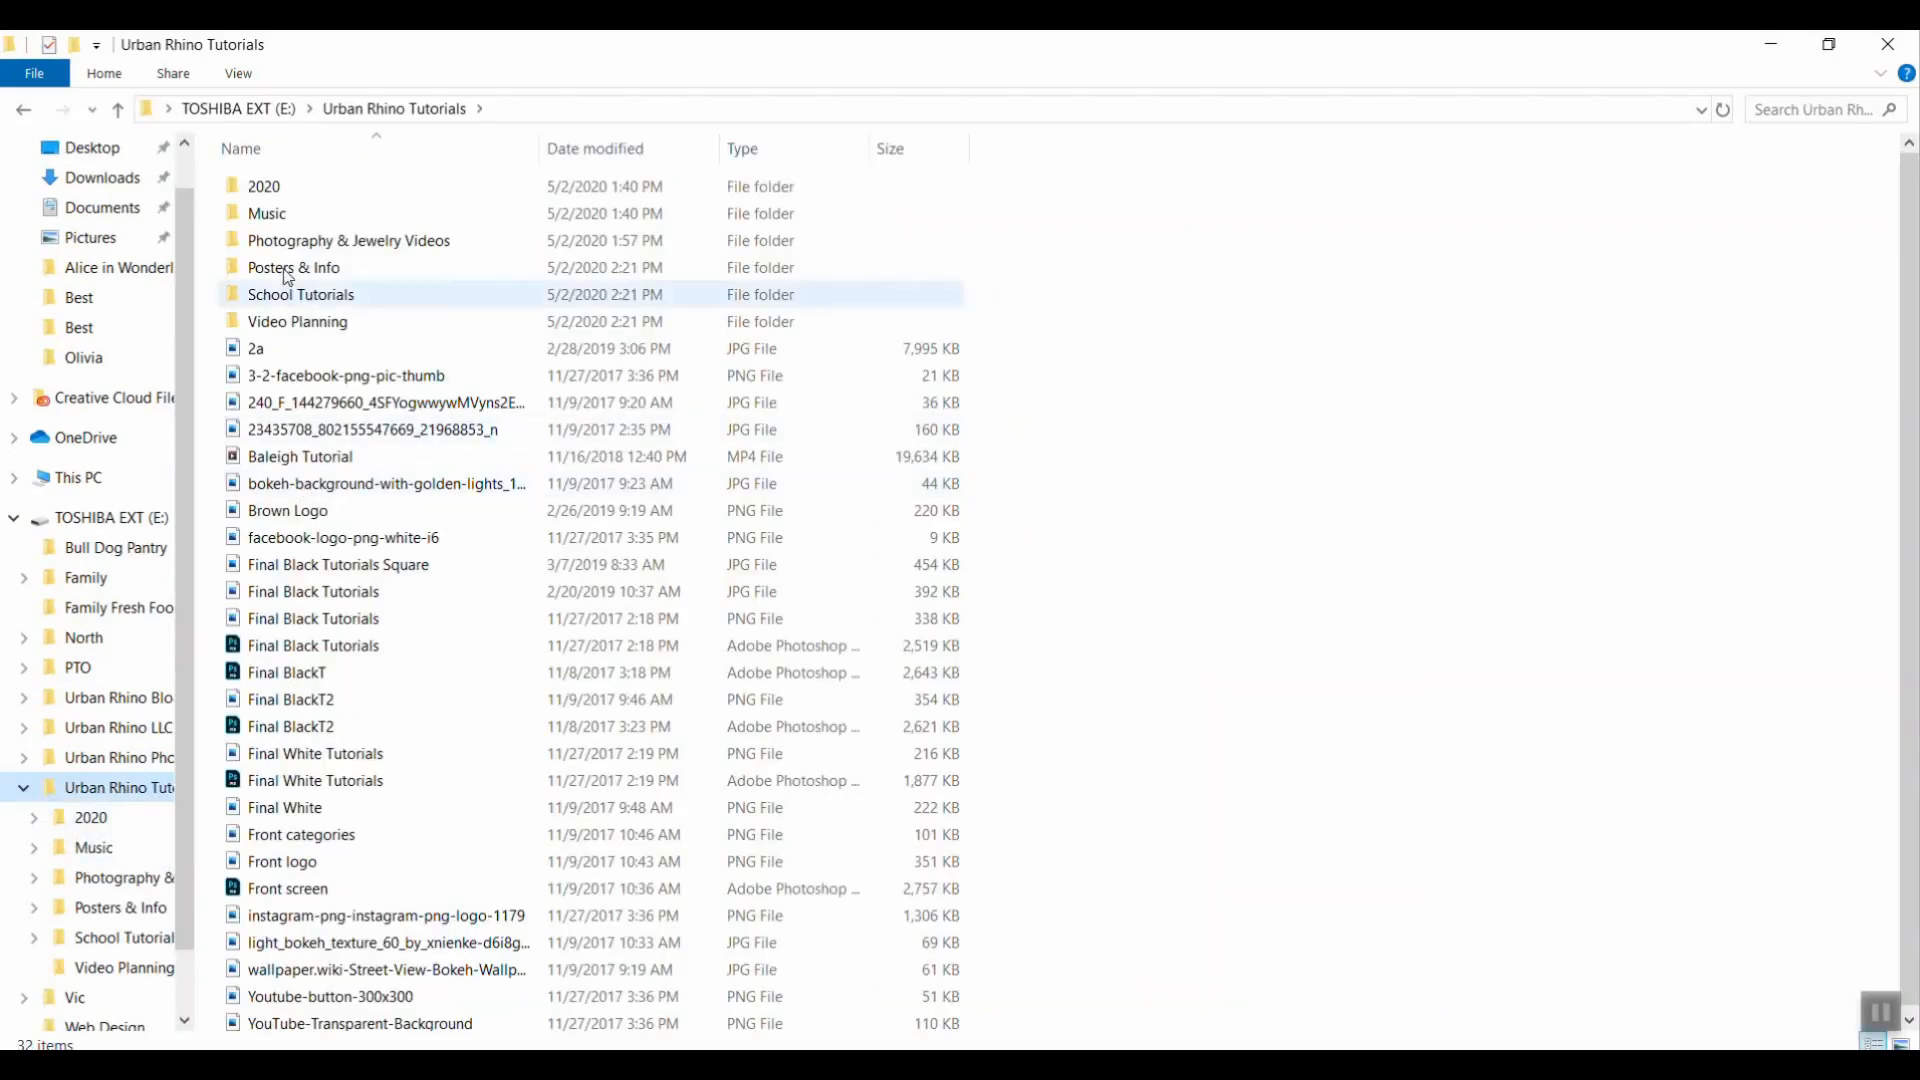
left_click(270, 192)
double_click(271, 199)
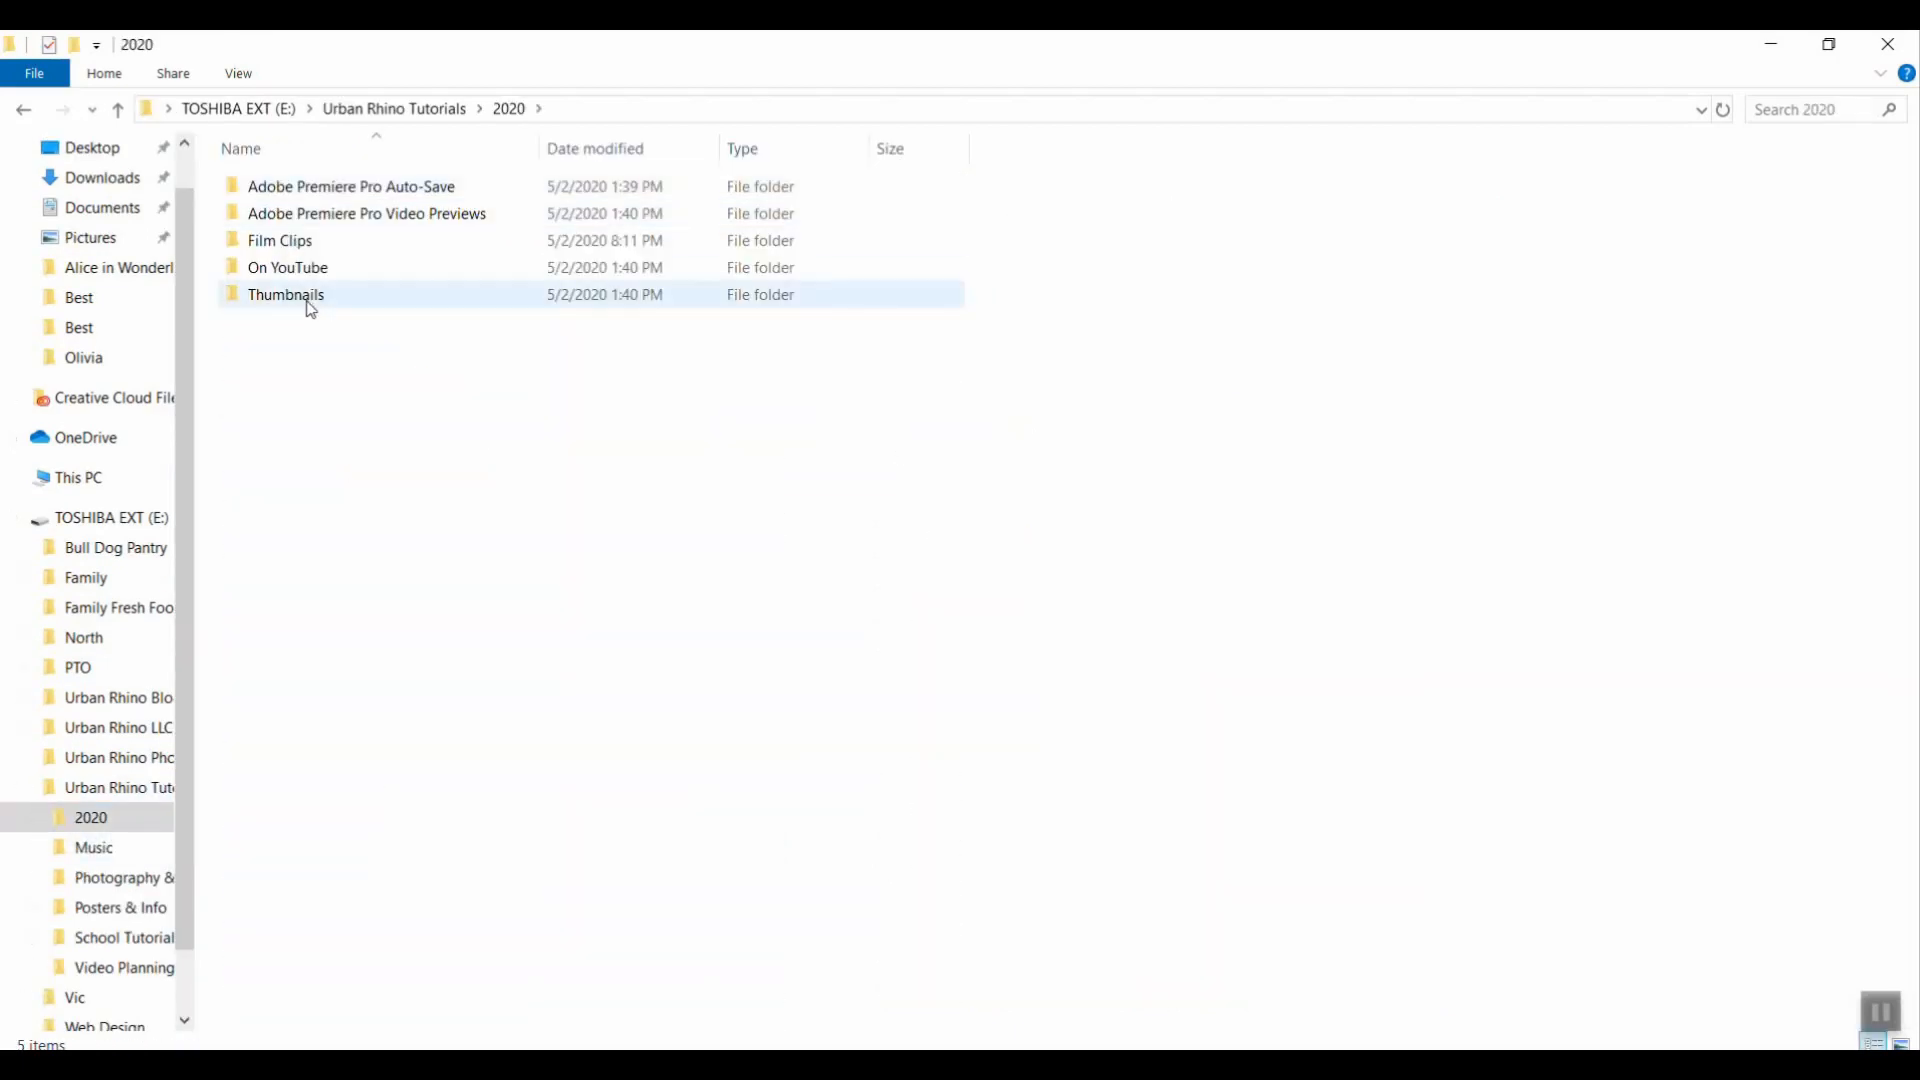
double_click(290, 243)
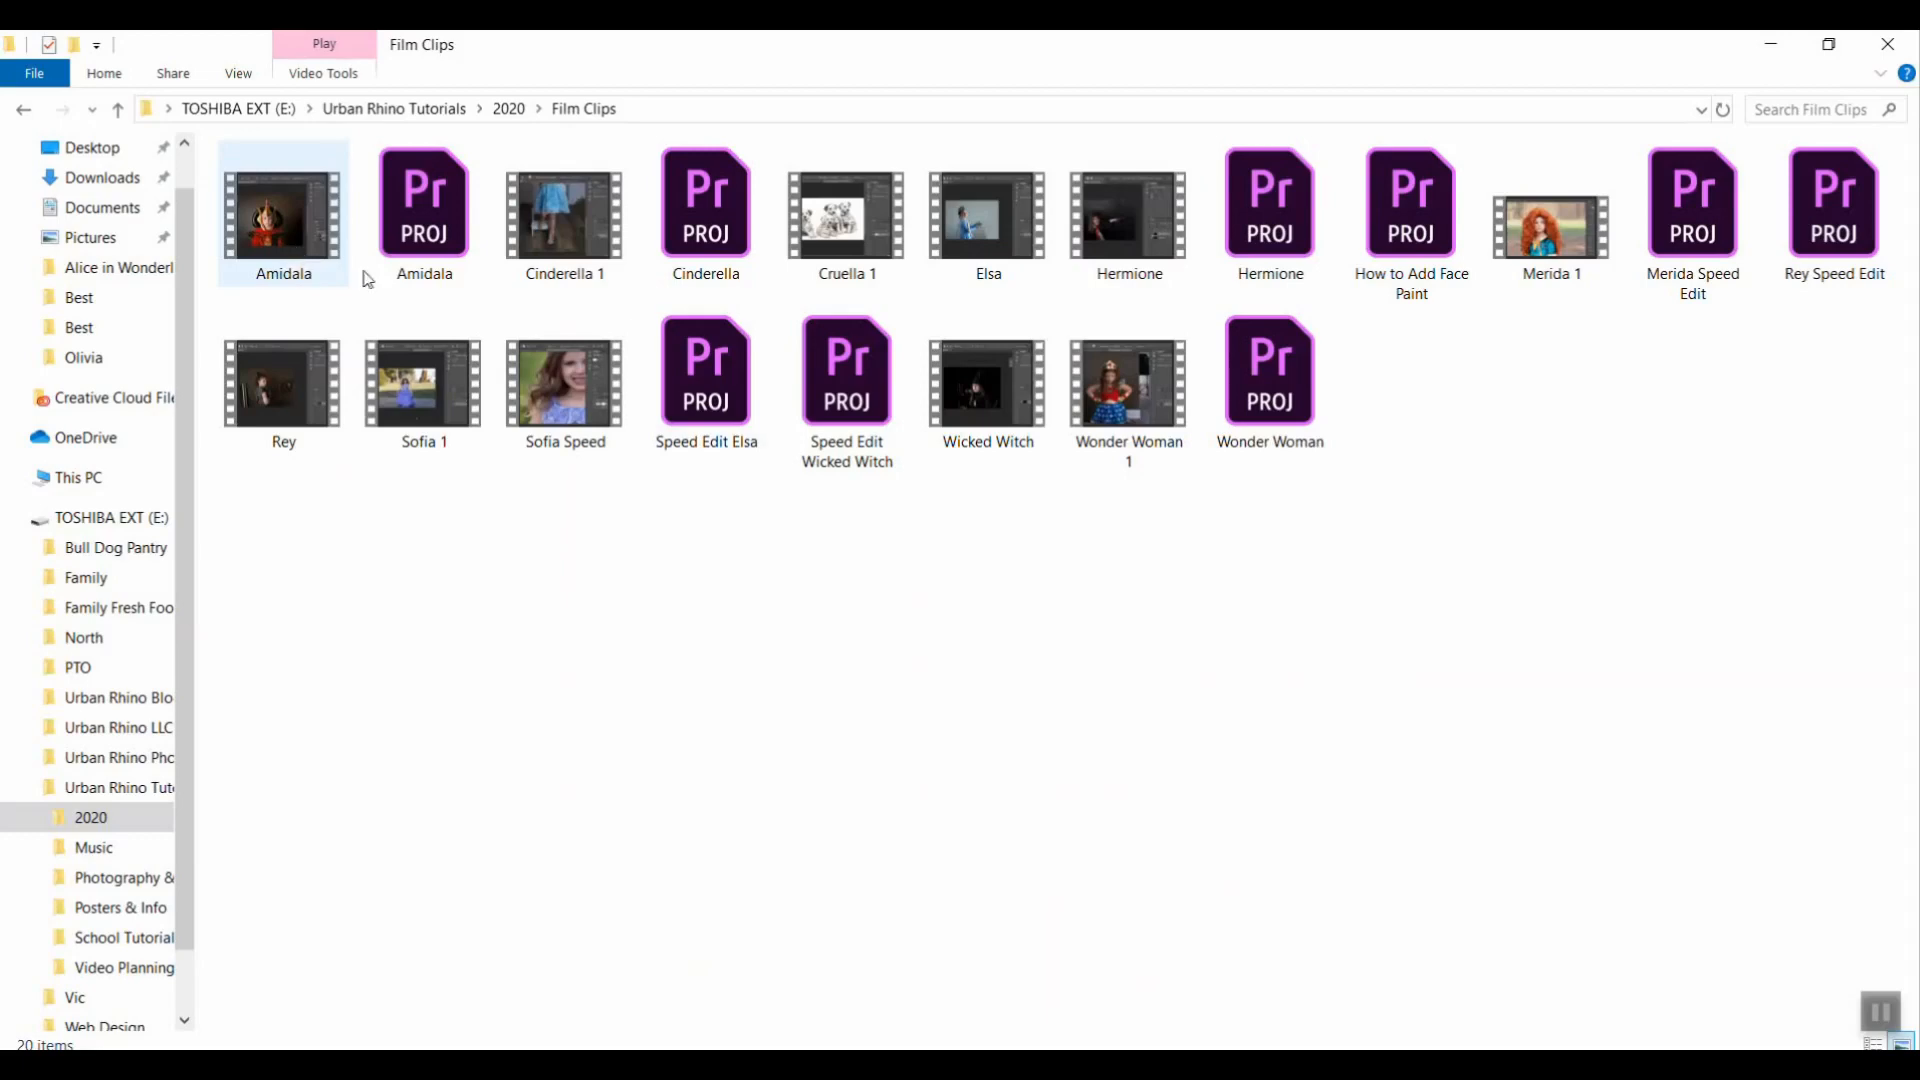
double_click(1535, 230)
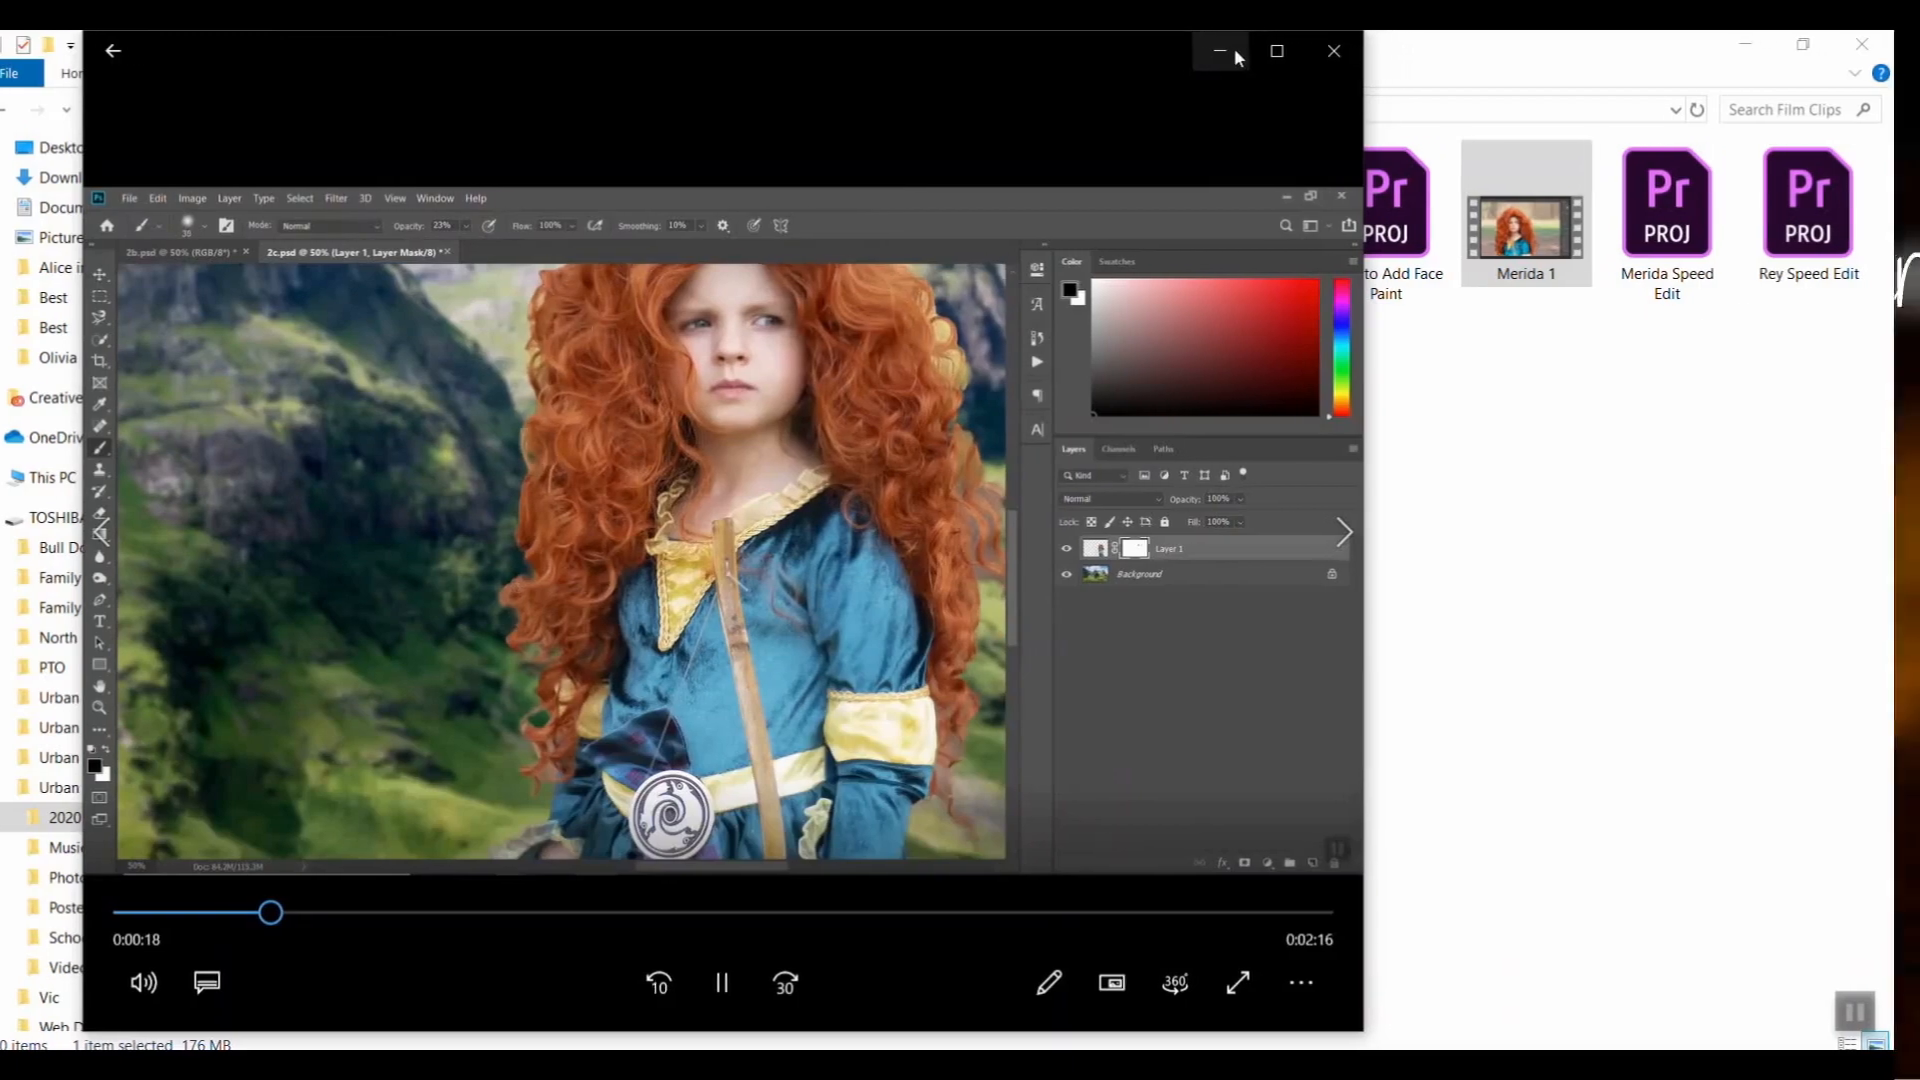
left_click(1240, 51)
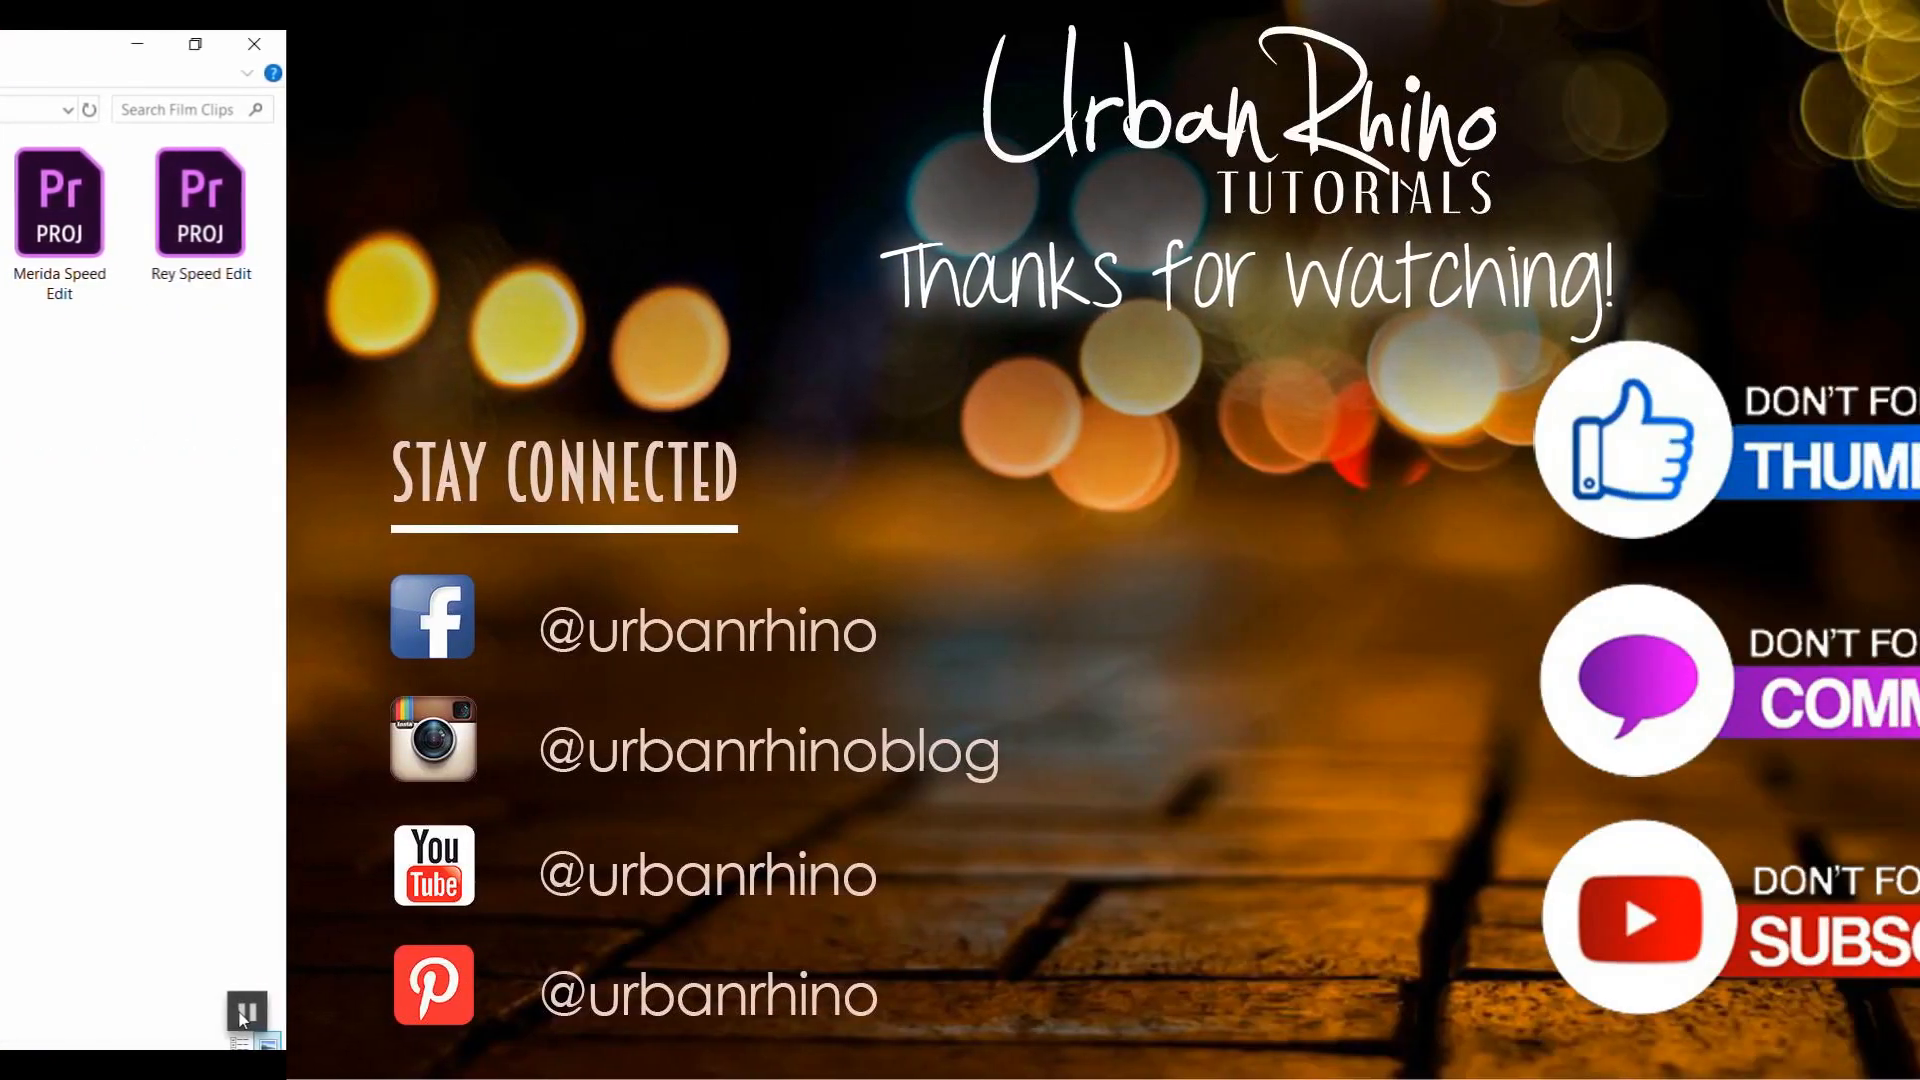